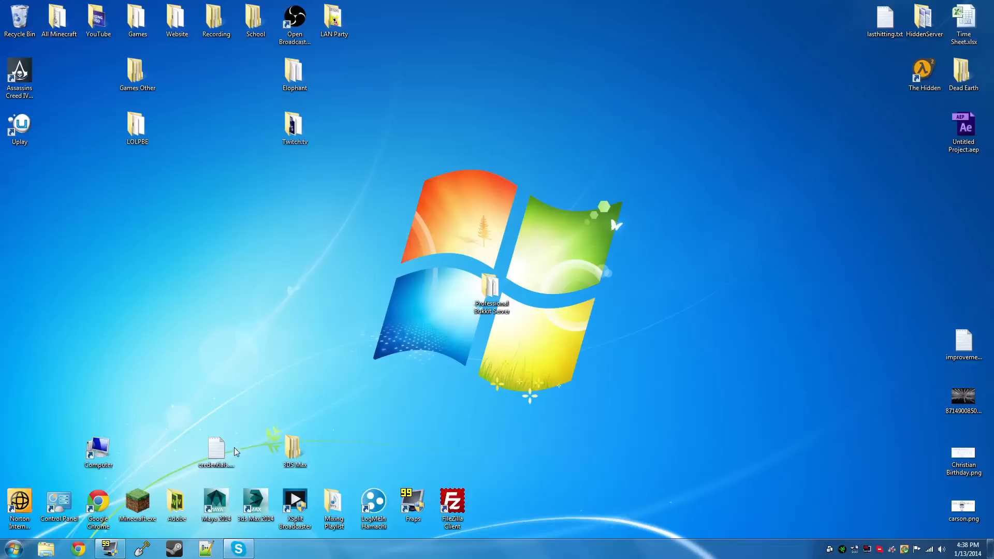
# Open Chrome and search Google for worldedit and worldguard in two separate new tabs
pyautogui.click(78, 548)
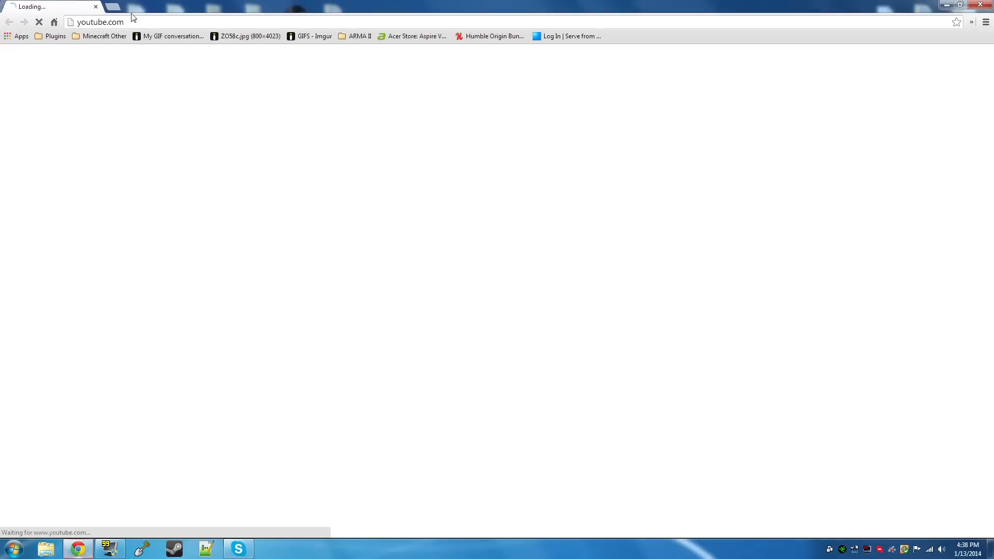
pyautogui.hotkey('ctrl', 't')
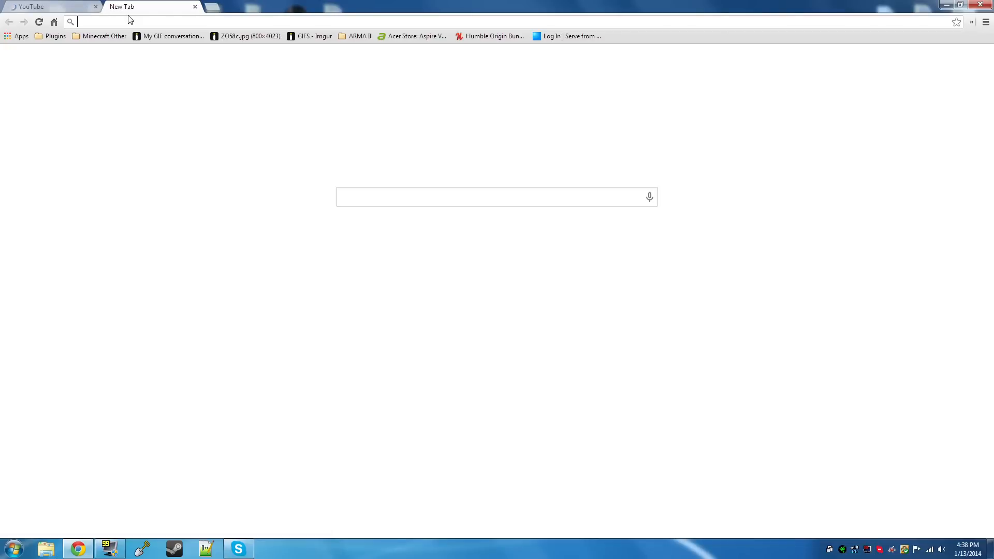
pyautogui.write('worldedit')
pyautogui.press('Return')
pyautogui.hotkey('ctrl', 't')
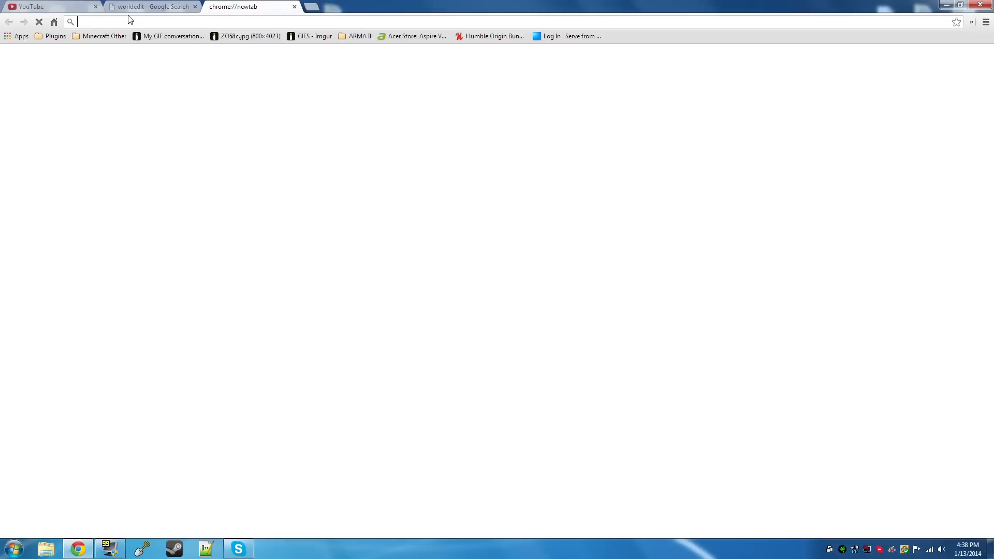
pyautogui.write('worldguard')
pyautogui.press('Return')
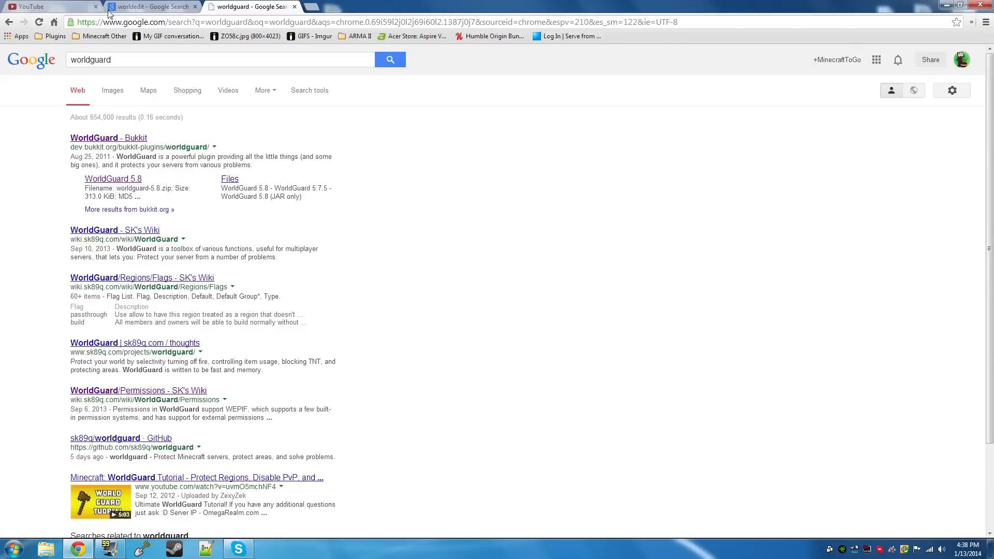
# Close the YouTube tab and open the BukkitDev file pages for WorldEdit 5.5.8 and WorldGuard 5.8 from the search results
pyautogui.click(96, 7)
pyautogui.click(54, 6)
pyautogui.click(97, 138)
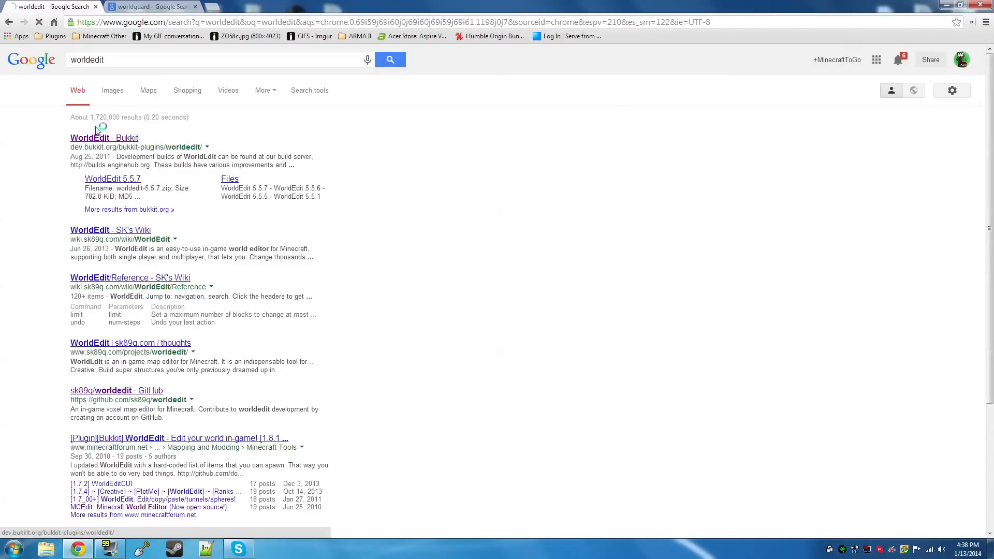
pyautogui.hotkey('ctrl', 'Tab')
pyautogui.click(110, 138)
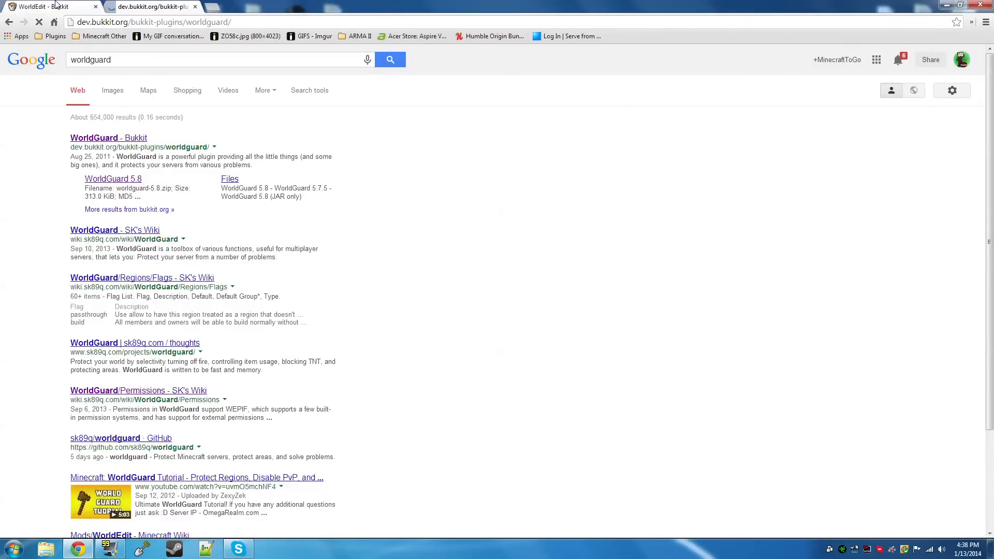
pyautogui.hotkey('ctrl', 'Tab')
pyautogui.hotkey('ctrl', 'Tab')
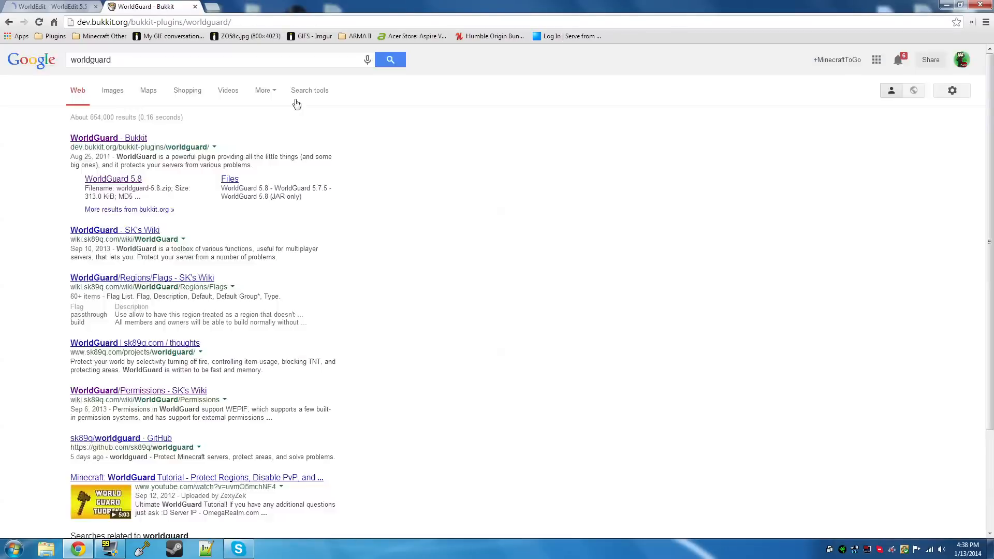
pyautogui.click(642, 374)
pyautogui.click(77, 5)
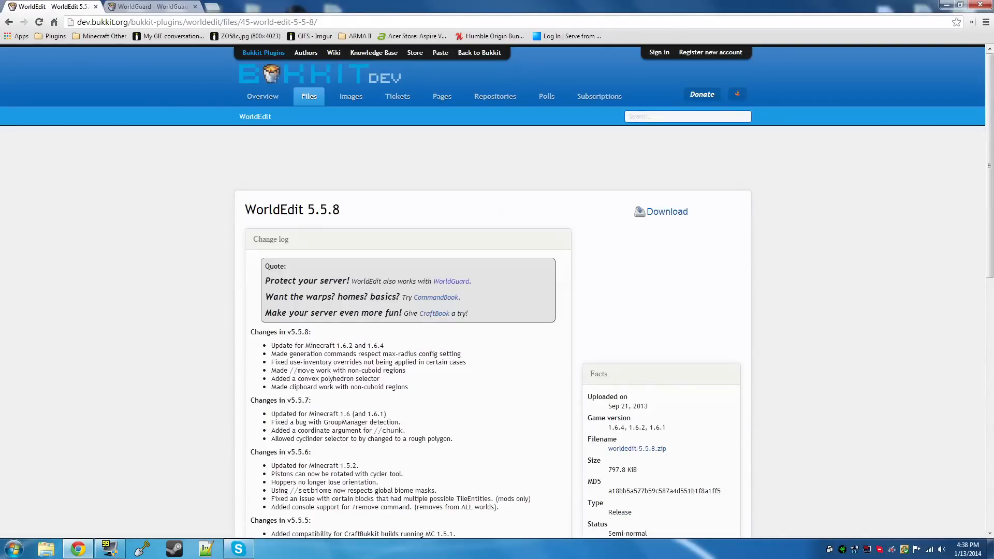
# Download worldedit-5.5.8.zip and worldguard-5.8.zip from their BukkitDev file pages, then close the browser
pyautogui.scroll(-1, 668, 366)
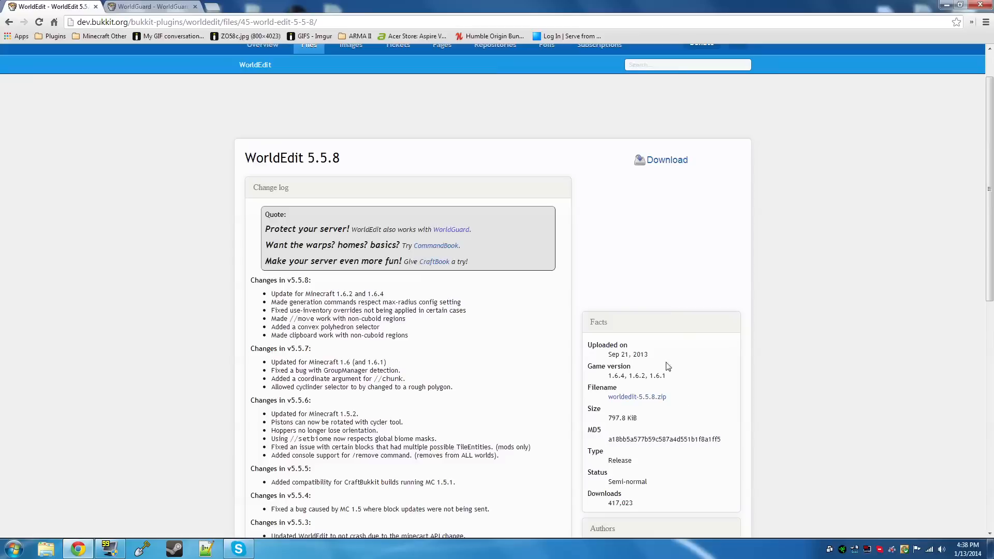
pyautogui.click(668, 160)
pyautogui.hotkey('ctrl', 'Tab')
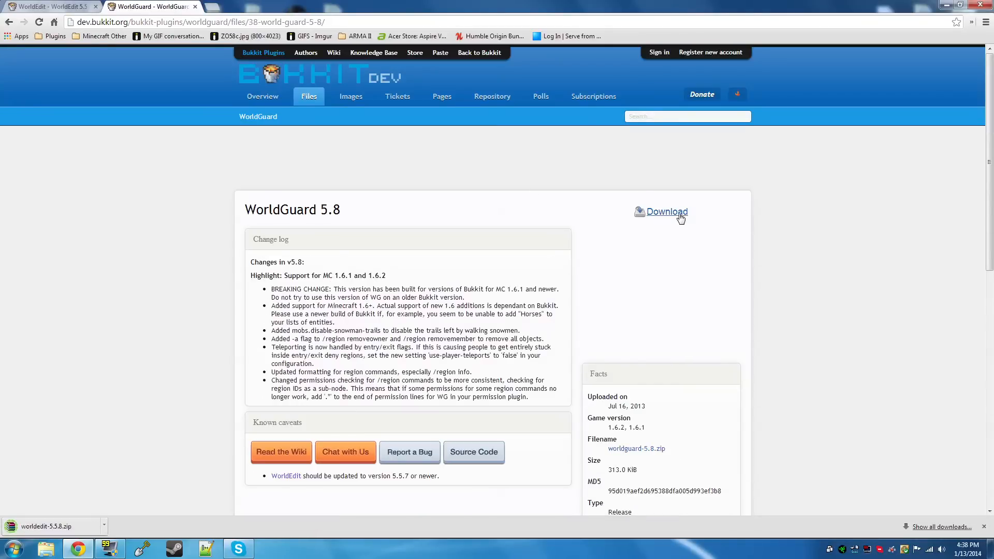
pyautogui.click(682, 215)
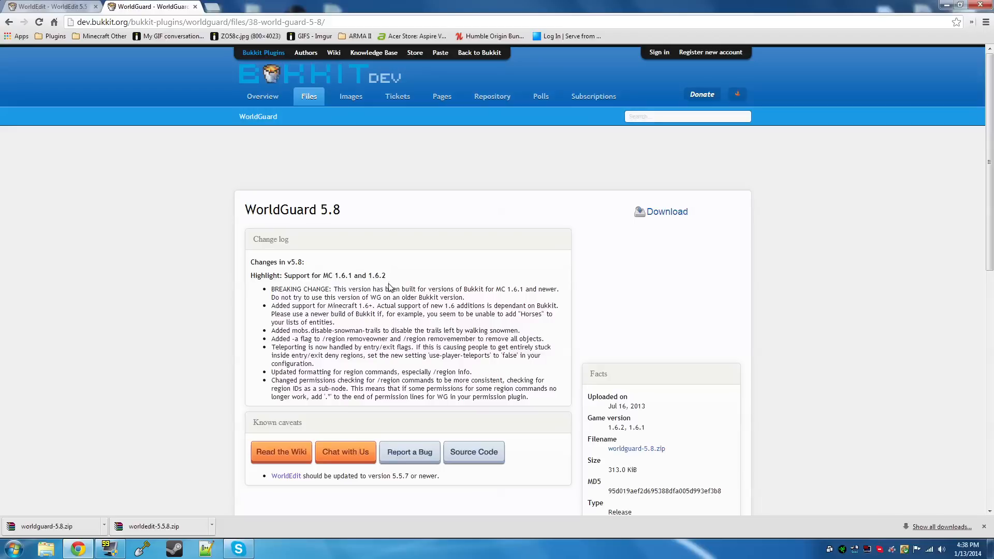
pyautogui.click(980, 7)
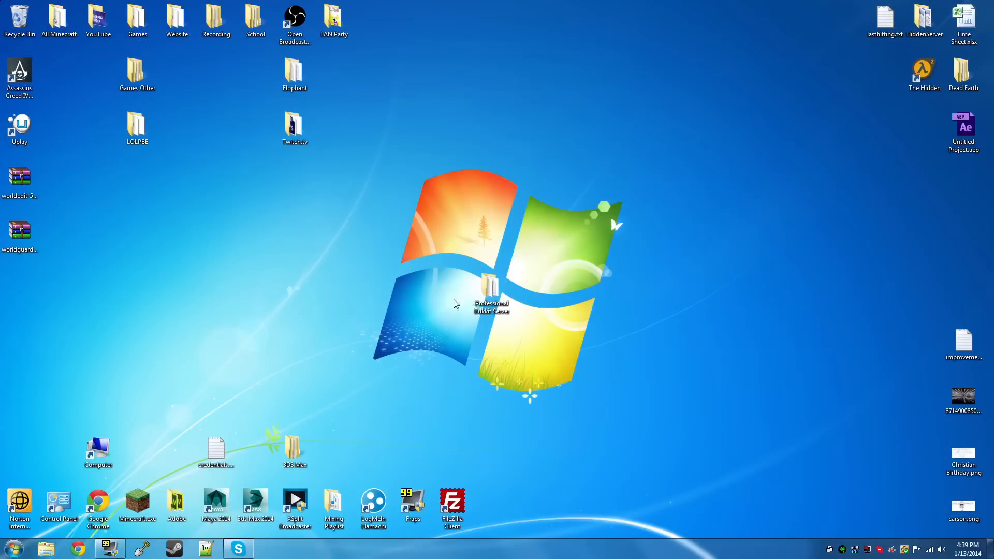
# Extract WorldGuard.jar from the downloaded WorldGuard archive into the plugins folder of Professional Bukkit Server
pyautogui.doubleClick(489, 291)
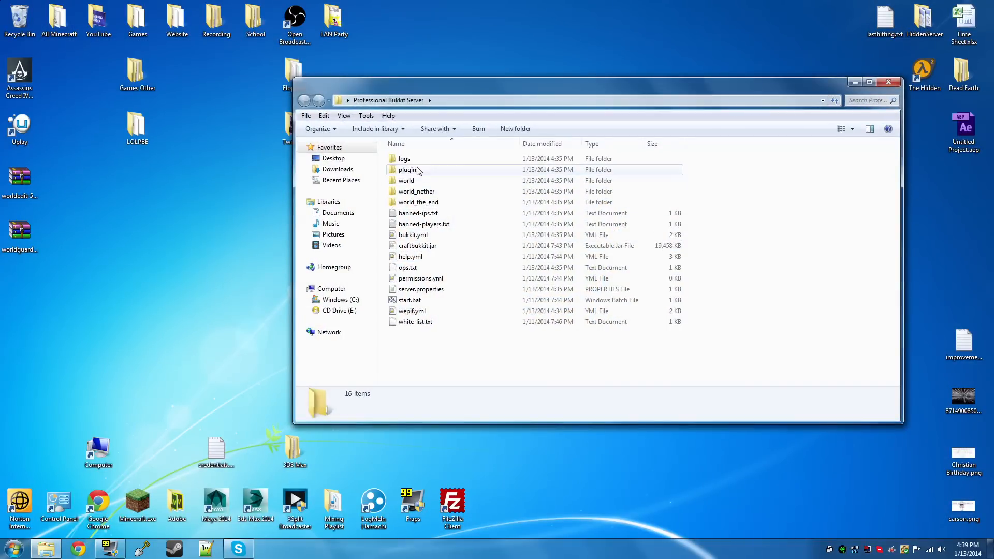
pyautogui.doubleClick(419, 171)
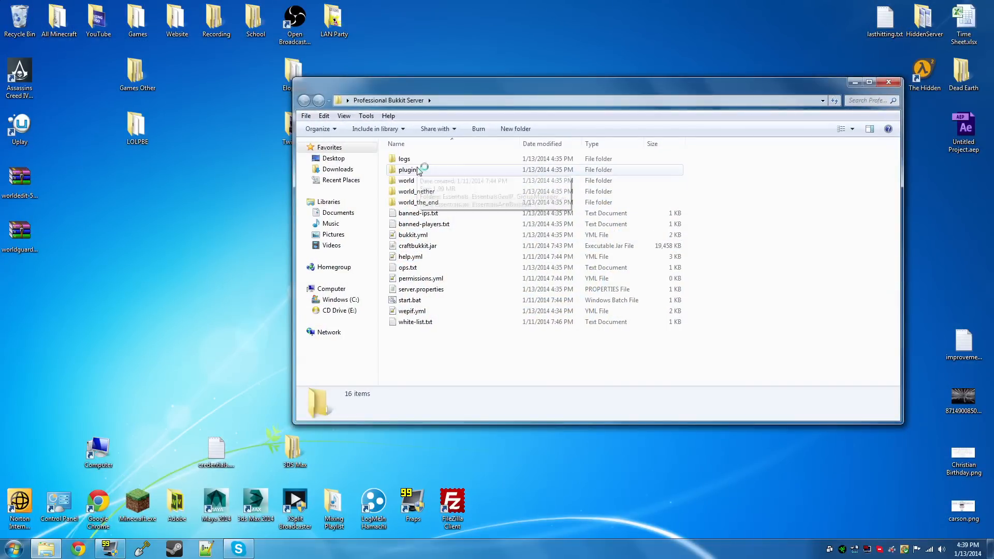
pyautogui.click(15, 244)
pyautogui.doubleClick(15, 244)
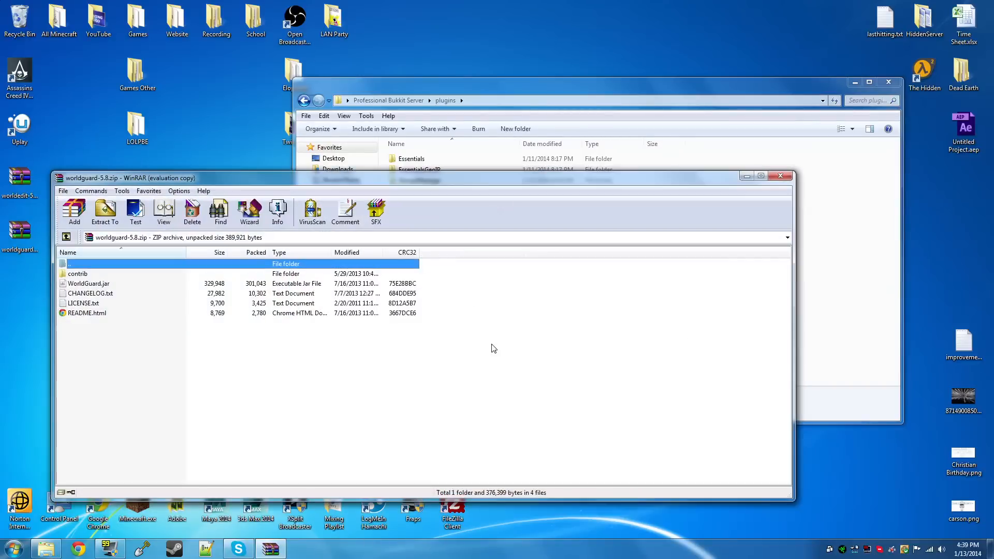
pyautogui.click(474, 341)
pyautogui.moveTo(98, 284); pyautogui.dragTo(832, 309)
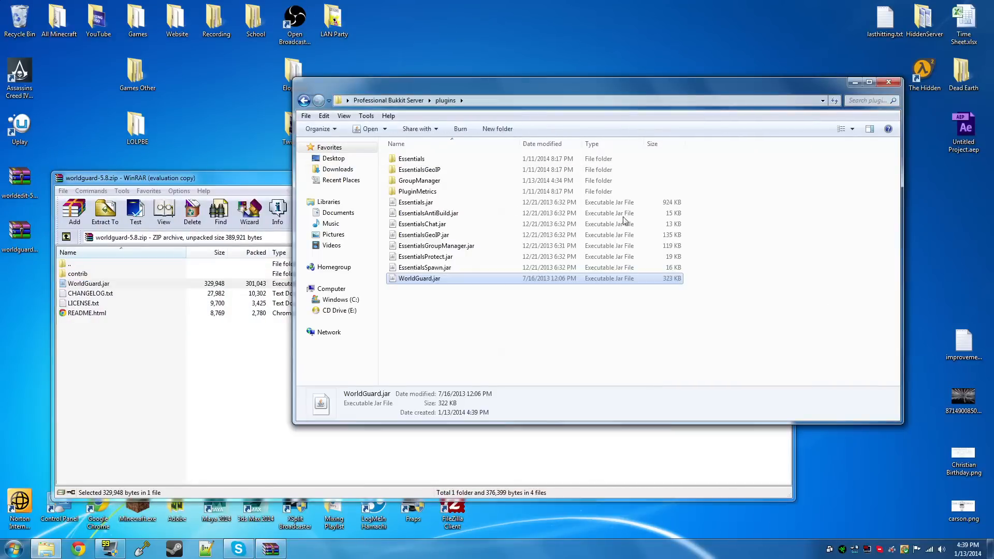
# Check the contents of the contrib folder in the WorldGuard archive and close the archive
pyautogui.doubleClick(127, 274)
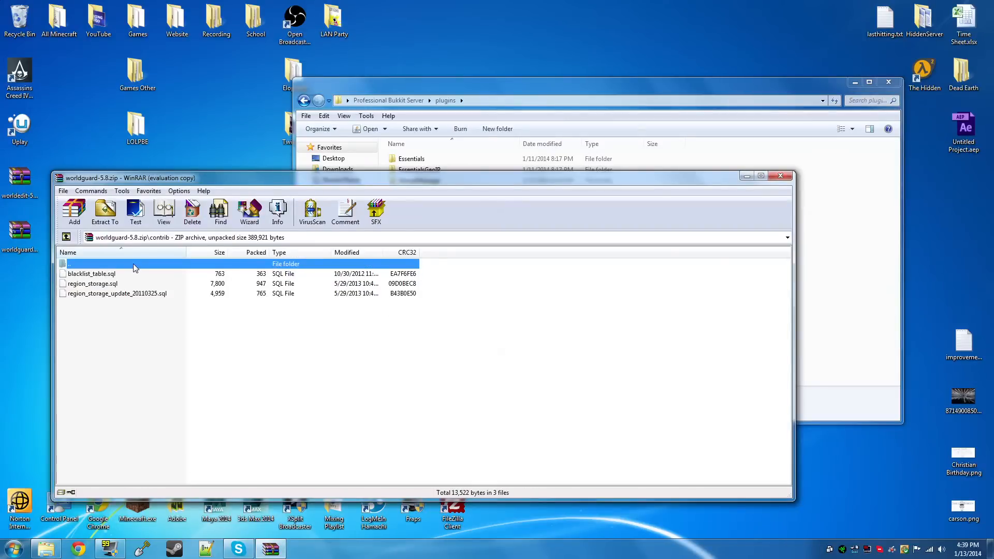
pyautogui.doubleClick(137, 264)
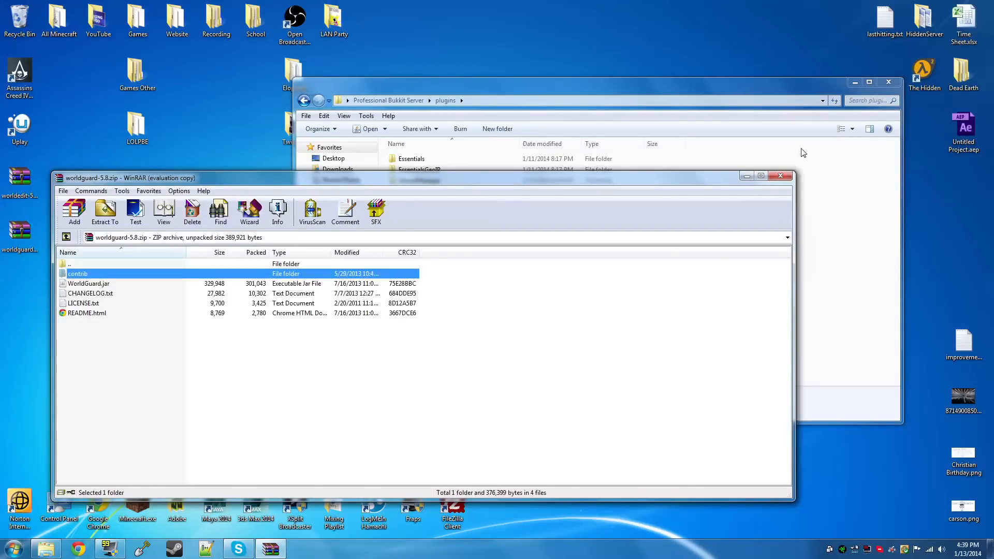
pyautogui.click(780, 176)
# Extract WorldEdit.jar from the downloaded WorldEdit archive into the server's plugins folder and close the archive
pyautogui.doubleClick(3, 188)
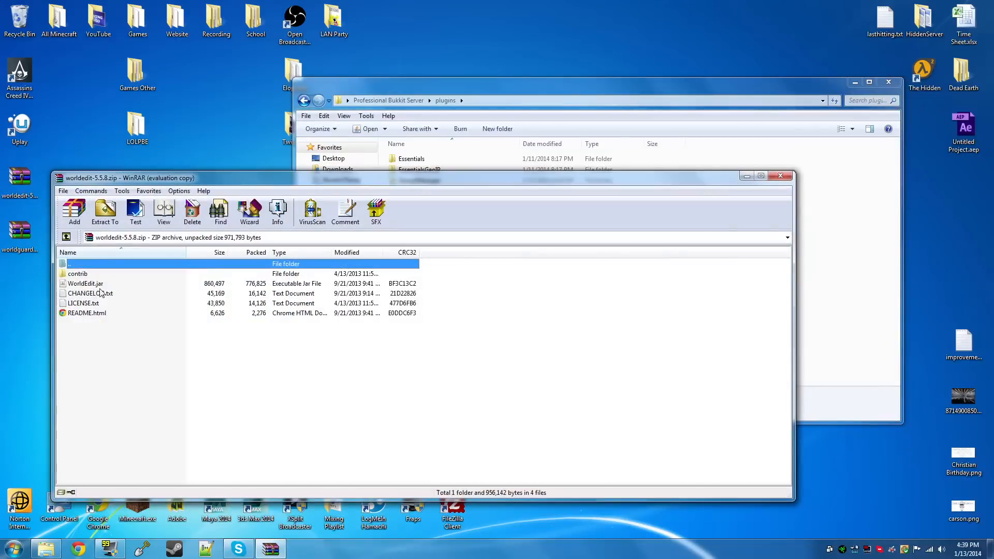
pyautogui.click(485, 346)
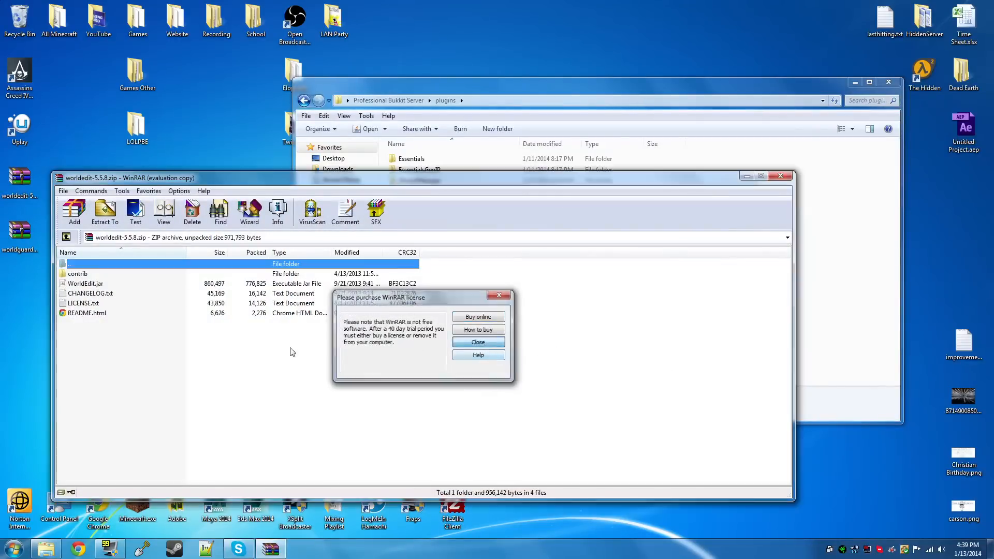
pyautogui.moveTo(115, 283); pyautogui.dragTo(823, 317)
pyautogui.click(275, 181)
pyautogui.click(786, 178)
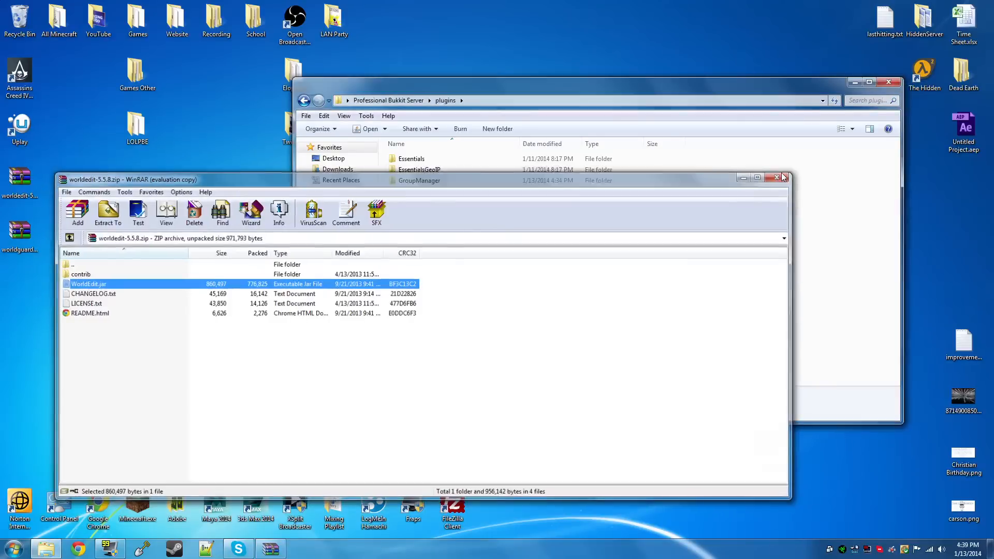
pyautogui.click(596, 318)
# Start the server with start.bat from the Professional Bukkit Server folder and review its startup log in the enlarged console
pyautogui.click(409, 101)
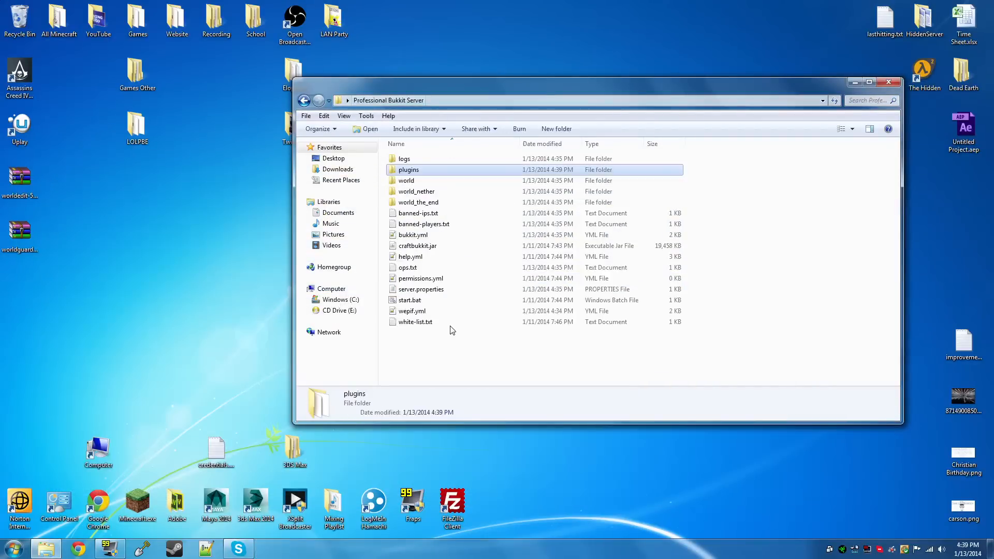
pyautogui.doubleClick(449, 305)
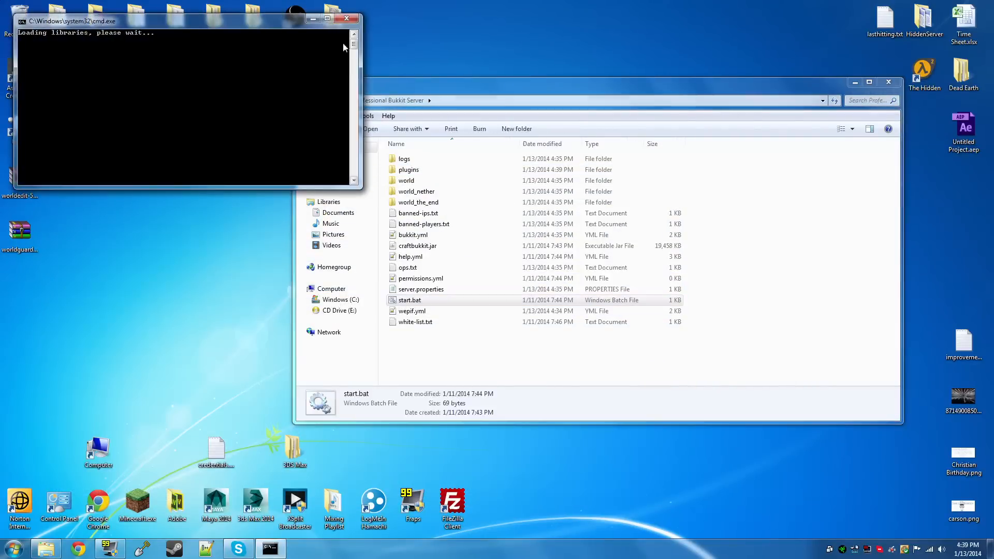
pyautogui.click(332, 21)
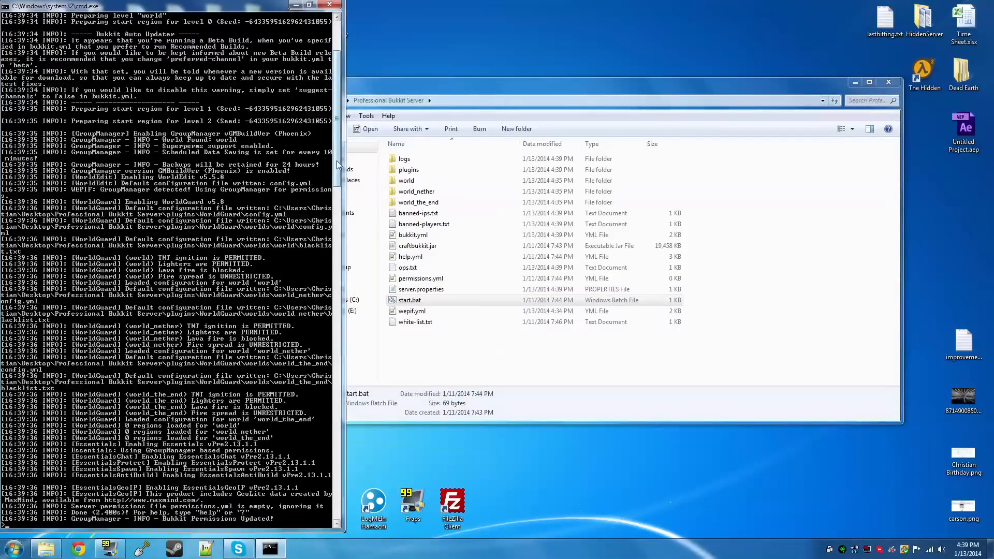
pyautogui.moveTo(337, 182)
pyautogui.mouseDown()
pyautogui.moveTo(345, 122)
pyautogui.moveTo(339, 190)
pyautogui.mouseUp()
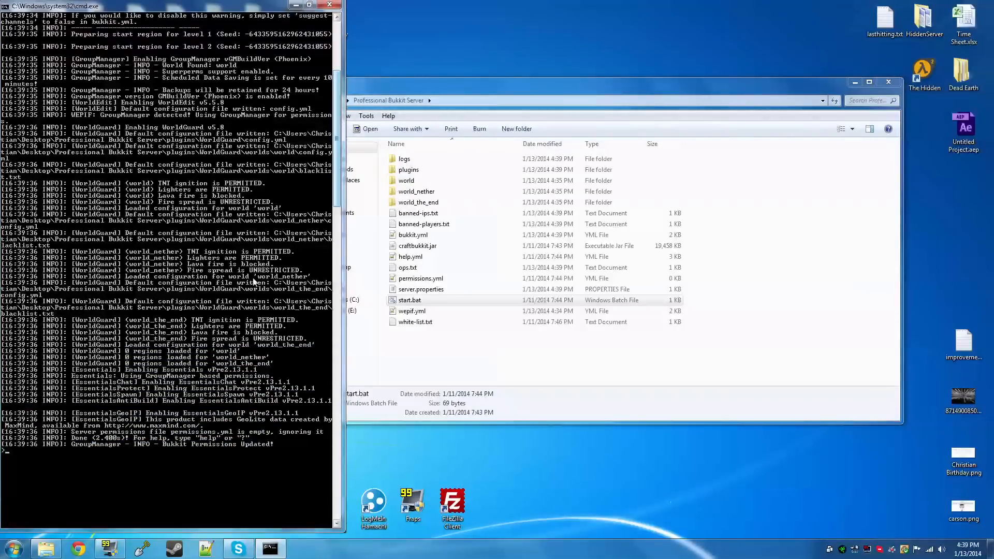
# Shut down the server with the stop command and dismiss its console window
pyautogui.write('stop')
pyautogui.press('Return')
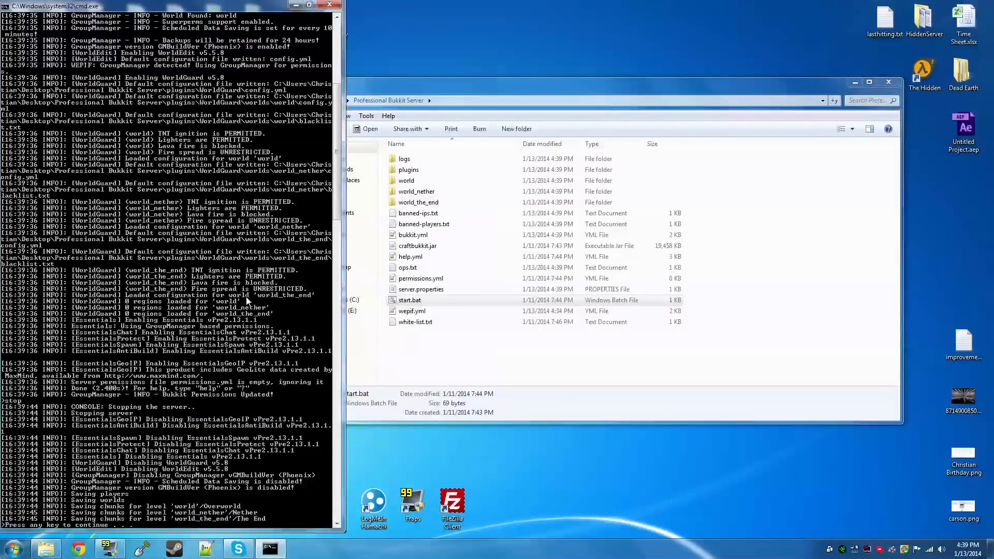
pyautogui.press('Return')
# Look inside the nmsblocks folder of the WorldEdit plugin folder and open WorldEdit's config.yml in Notepad++
pyautogui.doubleClick(434, 170)
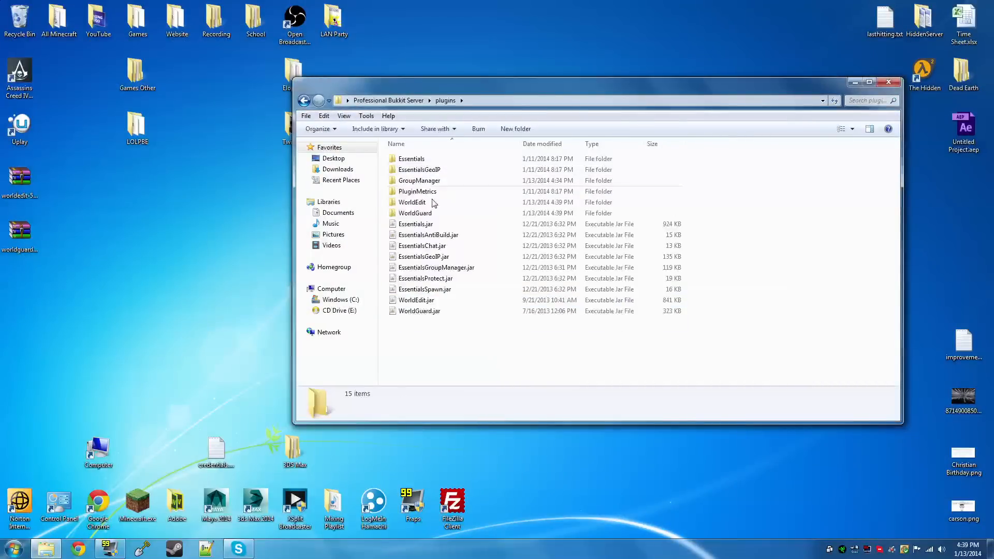
pyautogui.doubleClick(435, 202)
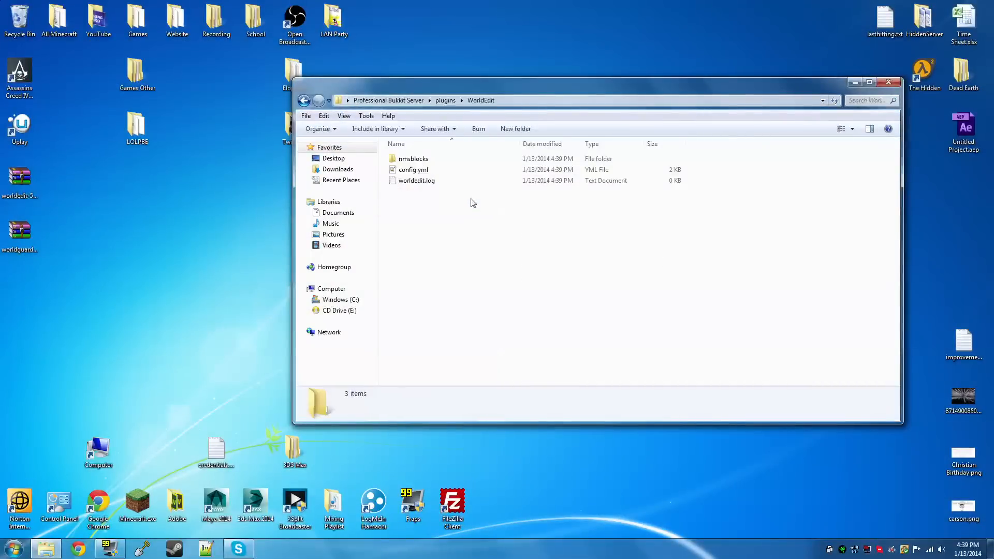
pyautogui.doubleClick(430, 160)
pyautogui.press('BackSpace')
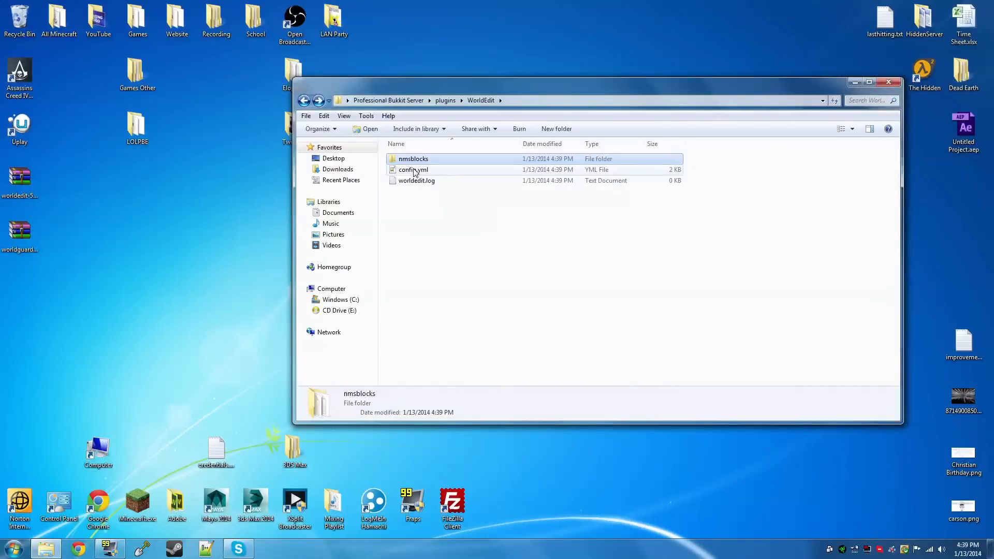
pyautogui.doubleClick(414, 170)
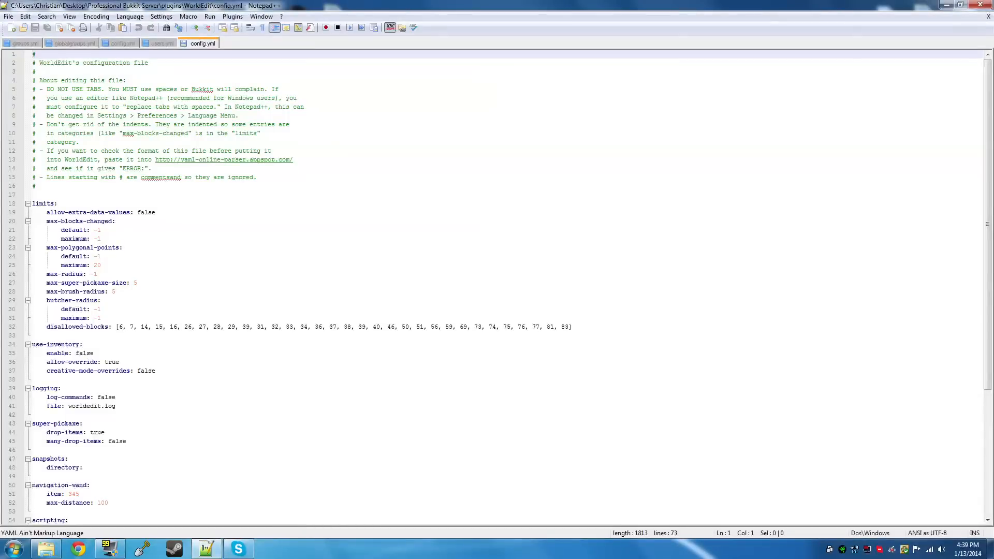
# Review the WorldEdit configuration, examining the default and maximum values under max-blocks-changed in the limits section
pyautogui.scroll(-7, 497, 285)
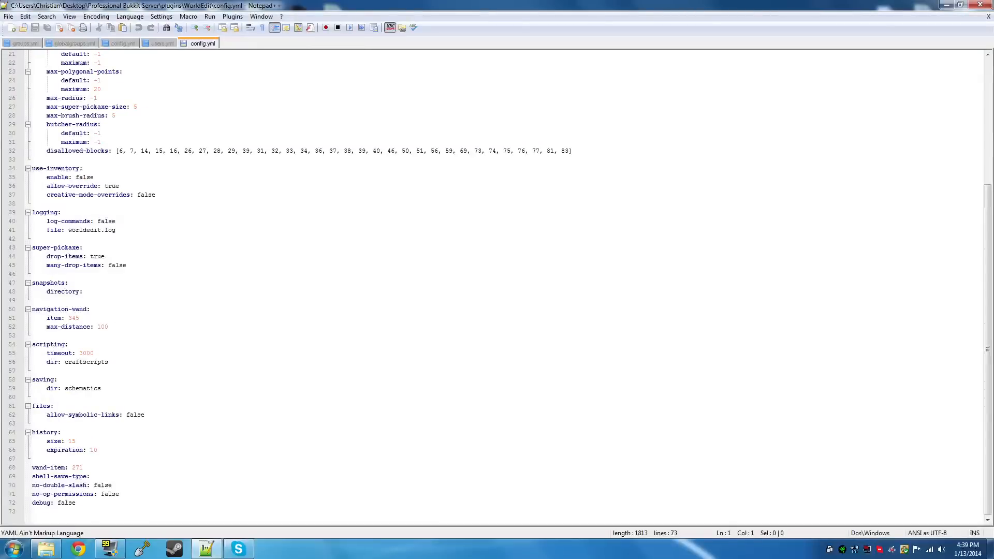
pyautogui.scroll(6, 497, 285)
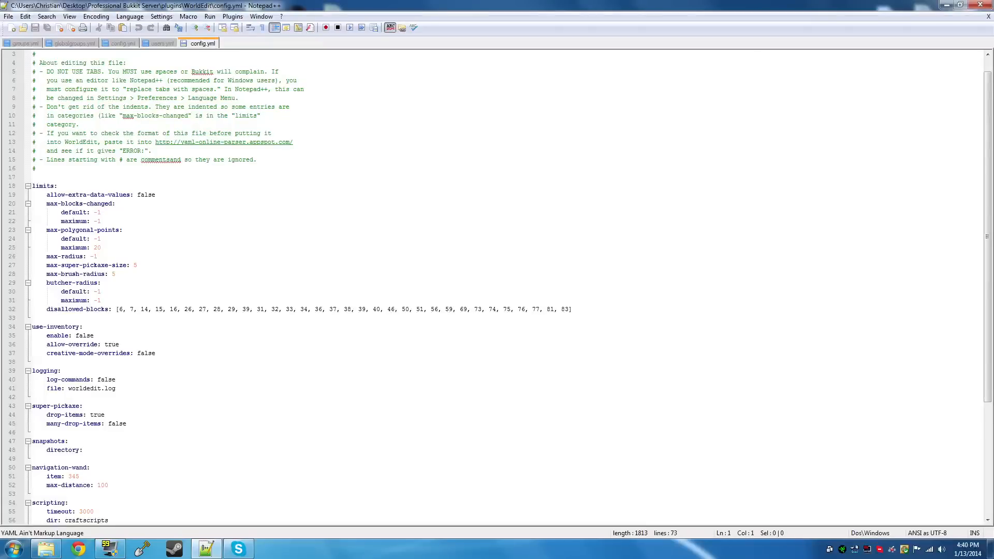
pyautogui.moveTo(102, 212); pyautogui.dragTo(94, 212)
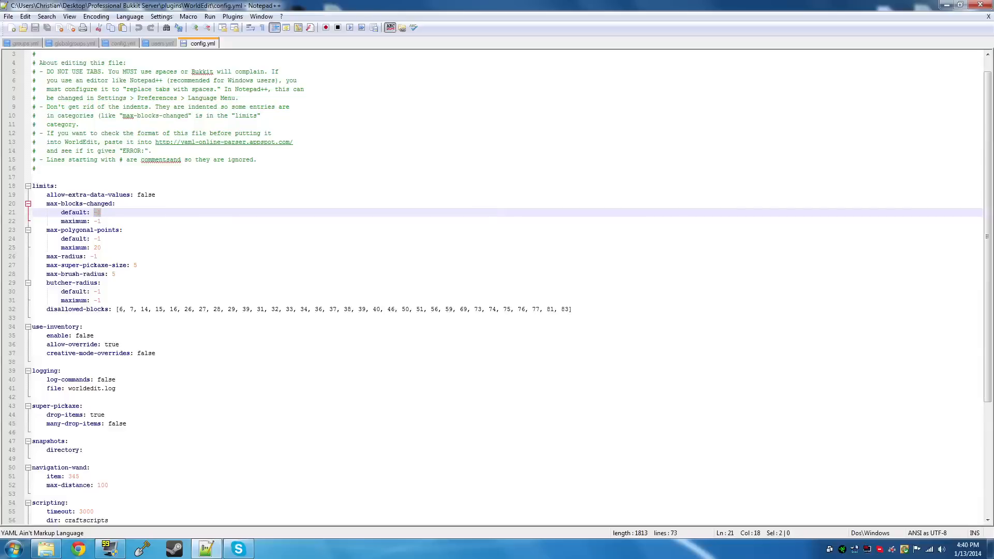
pyautogui.click(102, 212)
pyautogui.click(104, 230)
pyautogui.moveTo(102, 221); pyautogui.dragTo(95, 213)
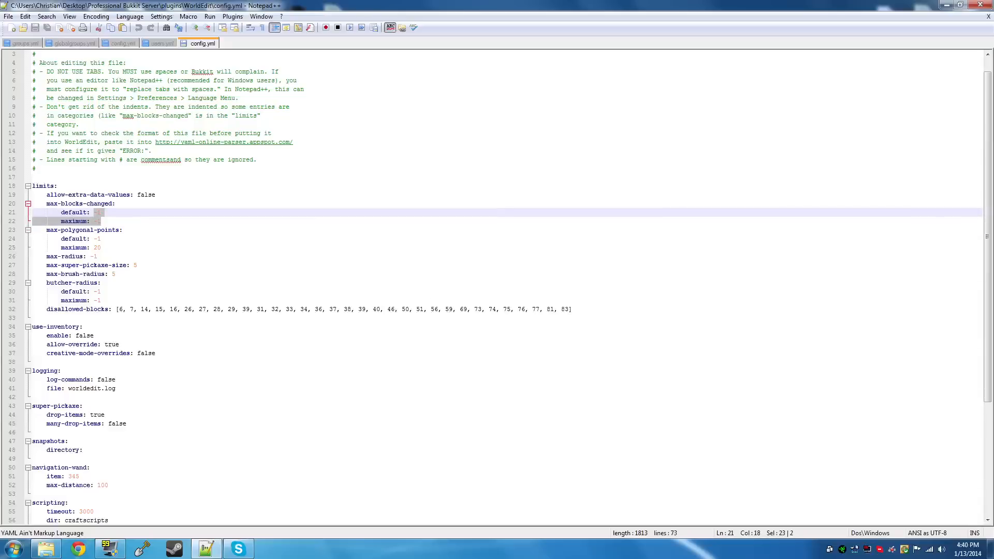
pyautogui.click(102, 221)
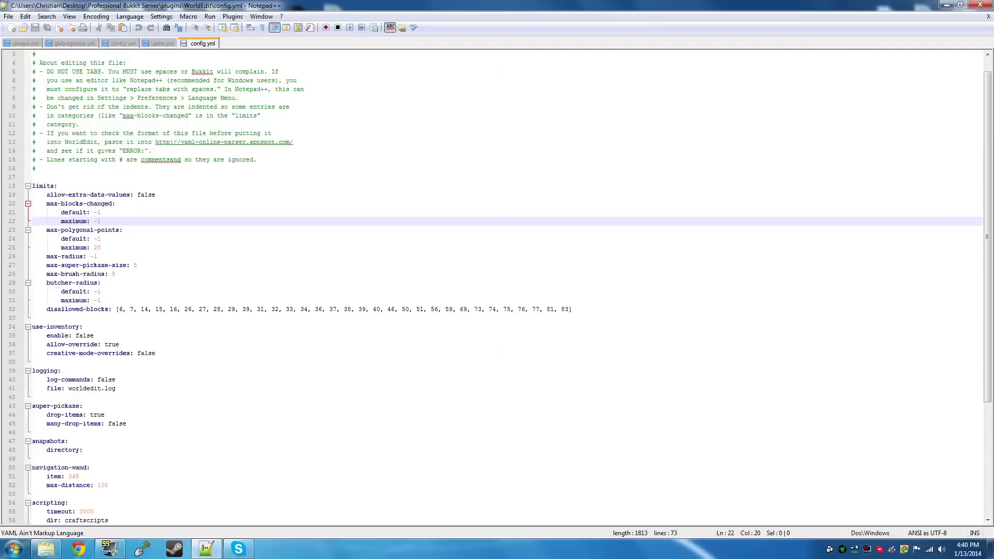
# Set max-super-pickaxe-size to 10 and max-brush-radius to 20 in the limits section, and save the file
pyautogui.moveTo(139, 265); pyautogui.dragTo(134, 265)
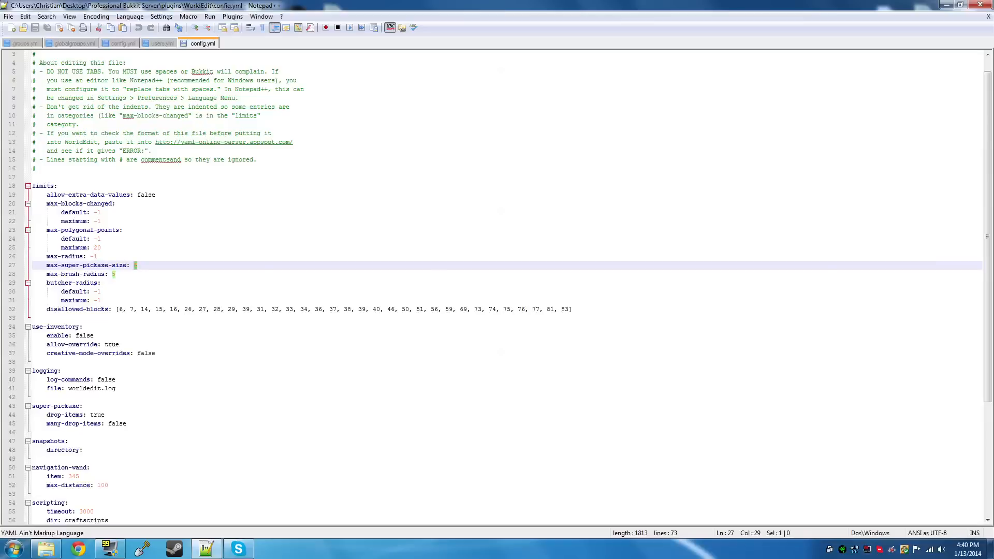
pyautogui.write('10')
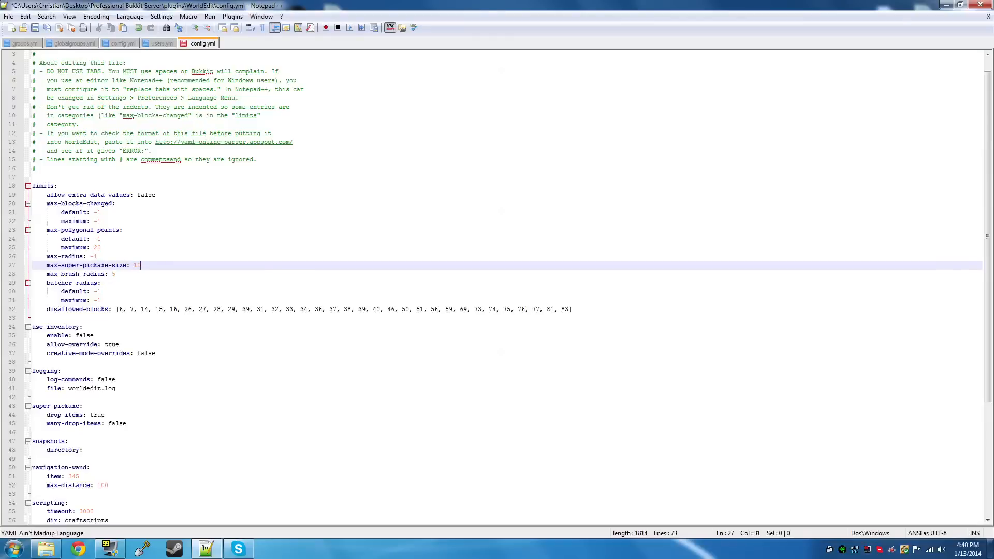
pyautogui.press('Down')
pyautogui.hotkey('shift', 'Left')
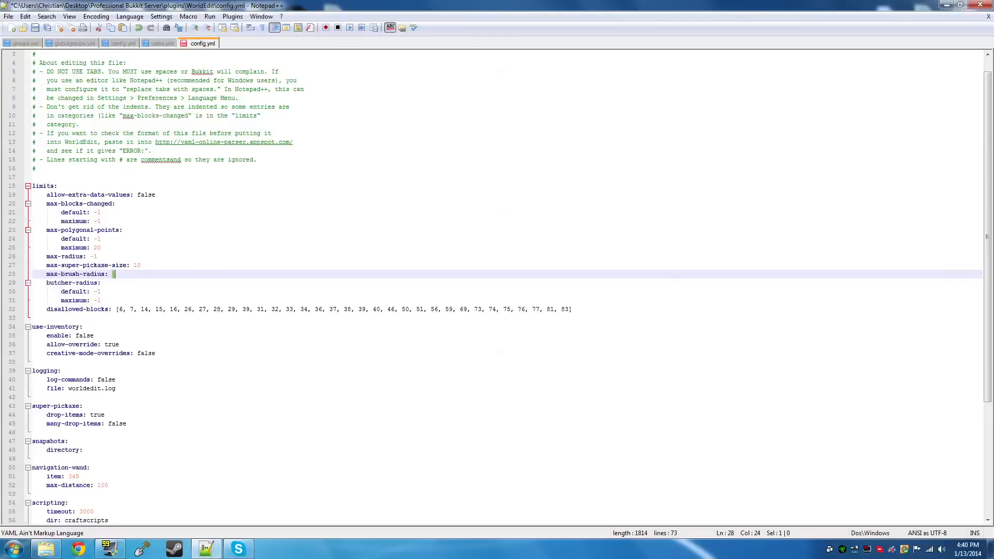
pyautogui.write('20')
pyautogui.hotkey('ctrl', 's')
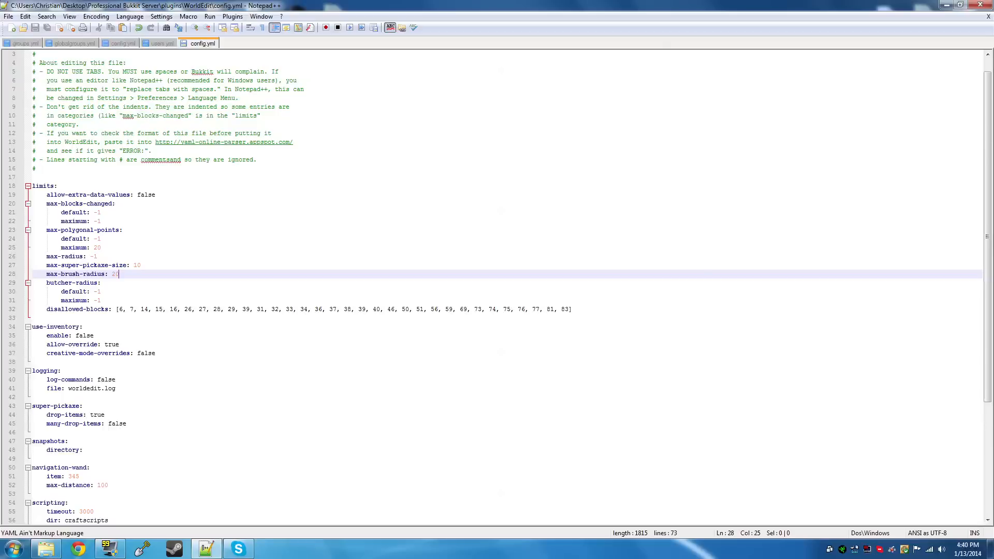
# Review the max-brush-radius value and the sections below the limits, selecting the item ID under navigation-wand
pyautogui.moveTo(119, 274); pyautogui.dragTo(113, 275)
pyautogui.click(115, 277)
pyautogui.moveTo(119, 274); pyautogui.dragTo(112, 274)
pyautogui.click(119, 274)
pyautogui.scroll(-1, 497, 285)
pyautogui.scroll(-1, 497, 285)
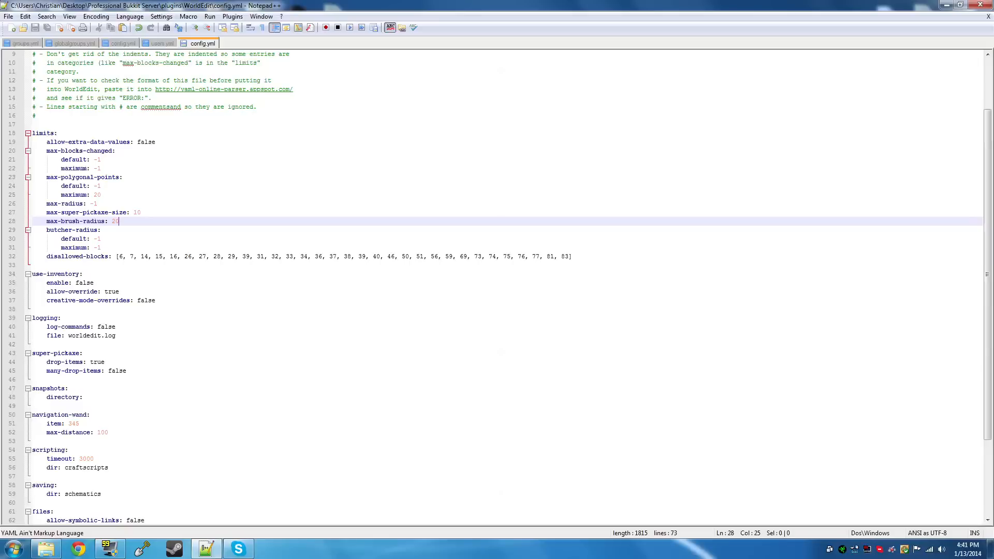
pyautogui.scroll(-1, 497, 285)
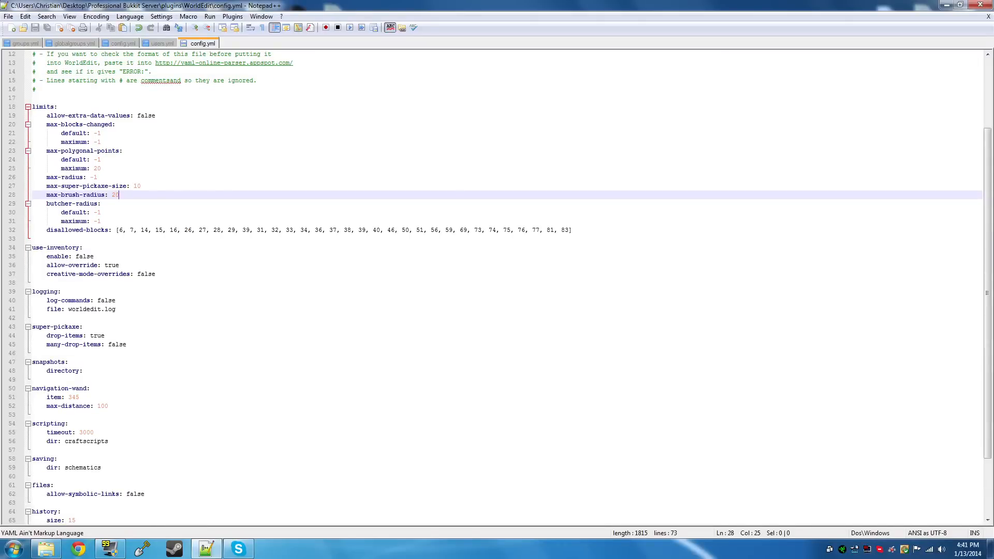
pyautogui.scroll(-1, 497, 284)
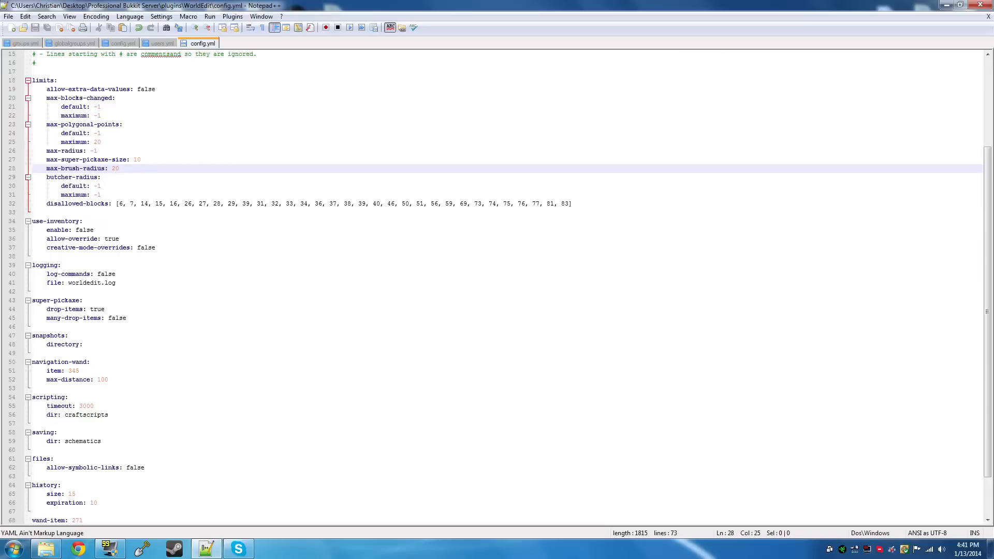
pyautogui.moveTo(79, 371); pyautogui.dragTo(69, 371)
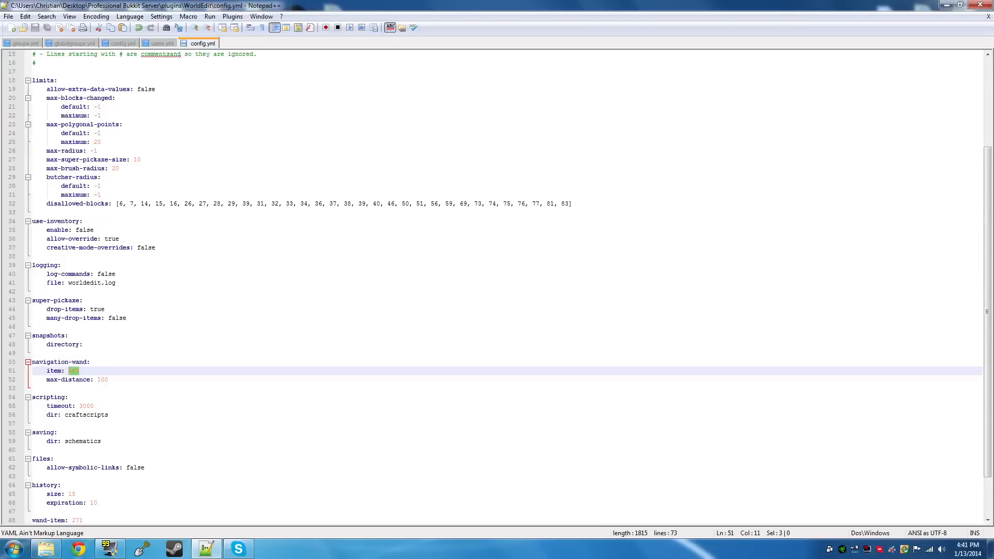
# Switch to Chrome, search for "minecraft item id list" and open the Minecraft ID List site, closing the YouTube page
pyautogui.click(78, 548)
pyautogui.click(116, 7)
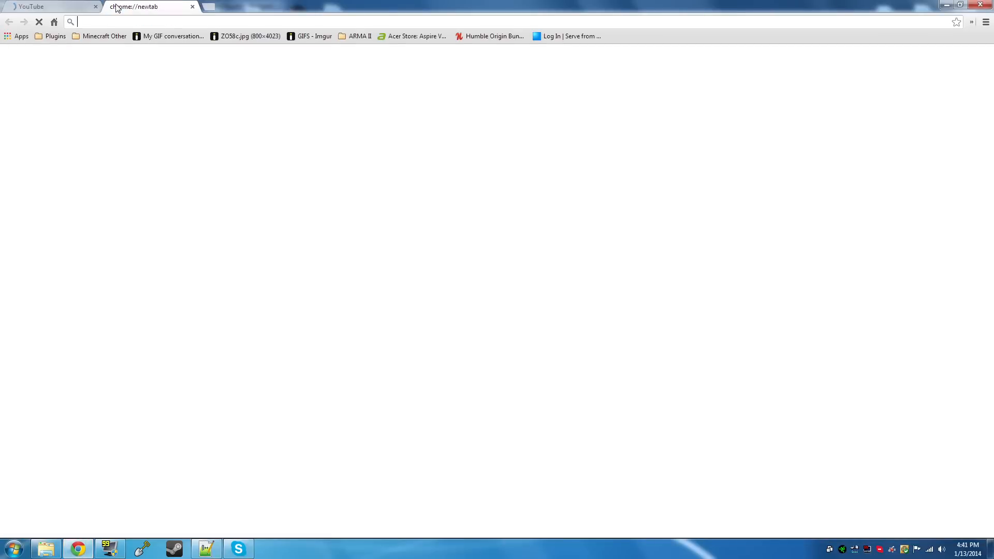
pyautogui.write('minecraft item')
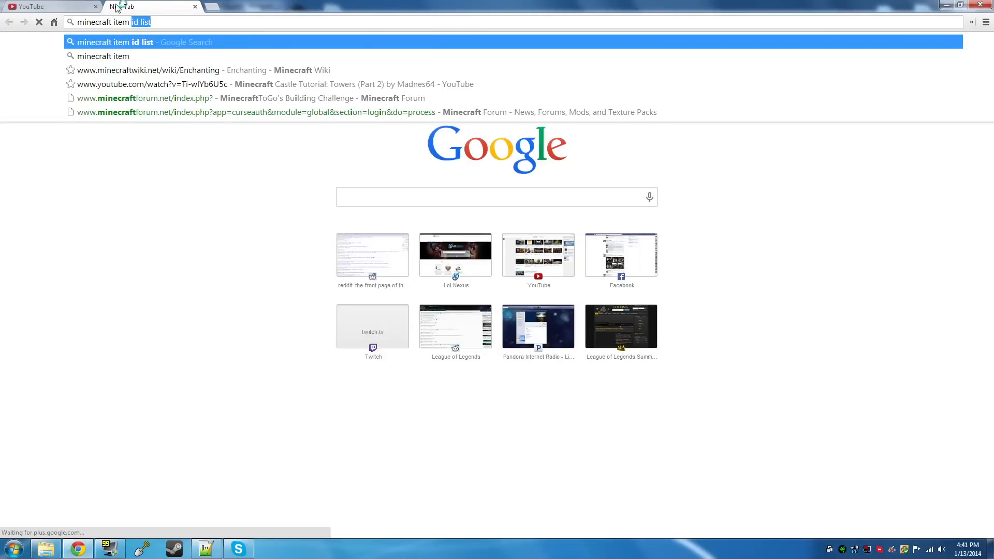
pyautogui.write(' id li')
pyautogui.press('Return')
pyautogui.click(92, 7)
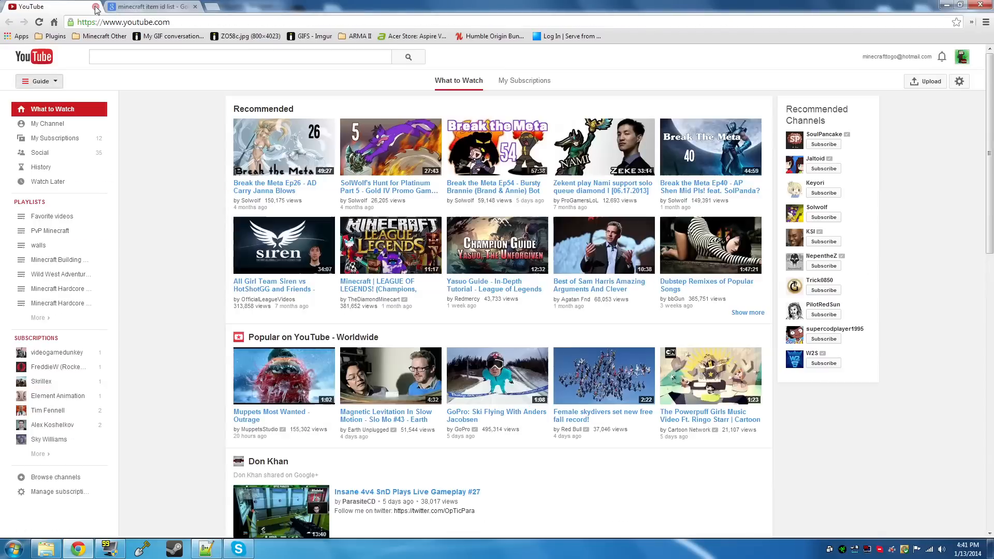
pyautogui.click(96, 7)
pyautogui.click(116, 139)
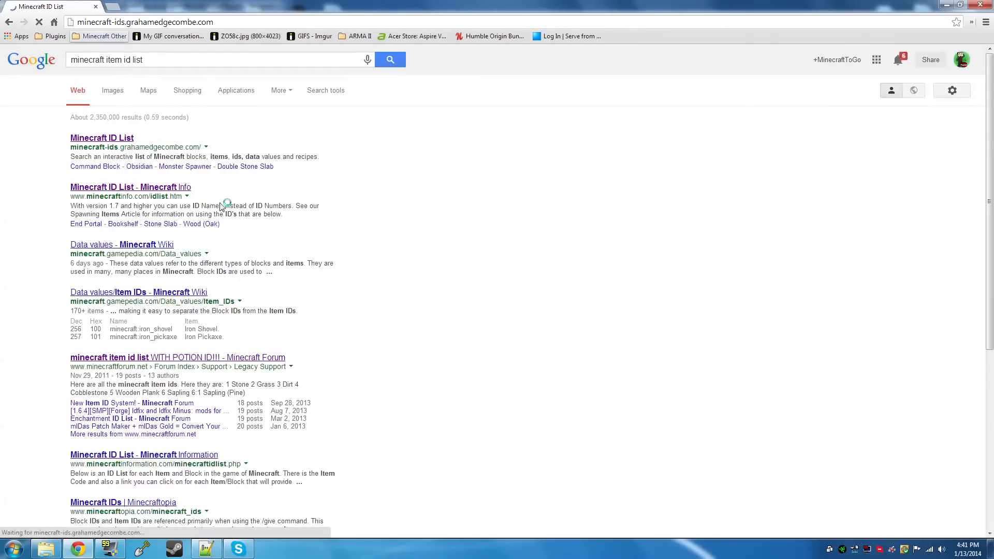
# Look through the Minecraft ID List for the current navigation wand item and the ID of a replacement item
pyautogui.scroll(-20, 366, 282)
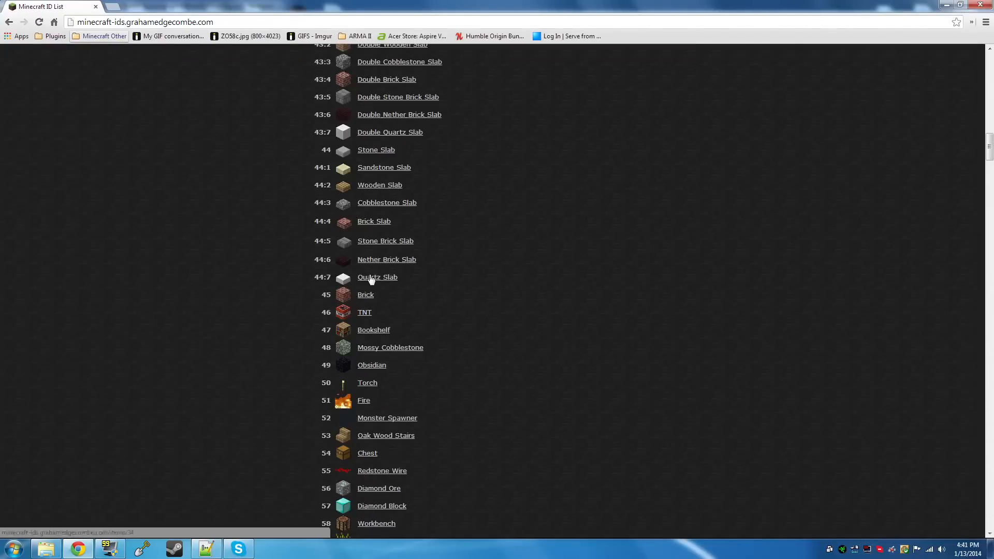
pyautogui.scroll(-9, 371, 280)
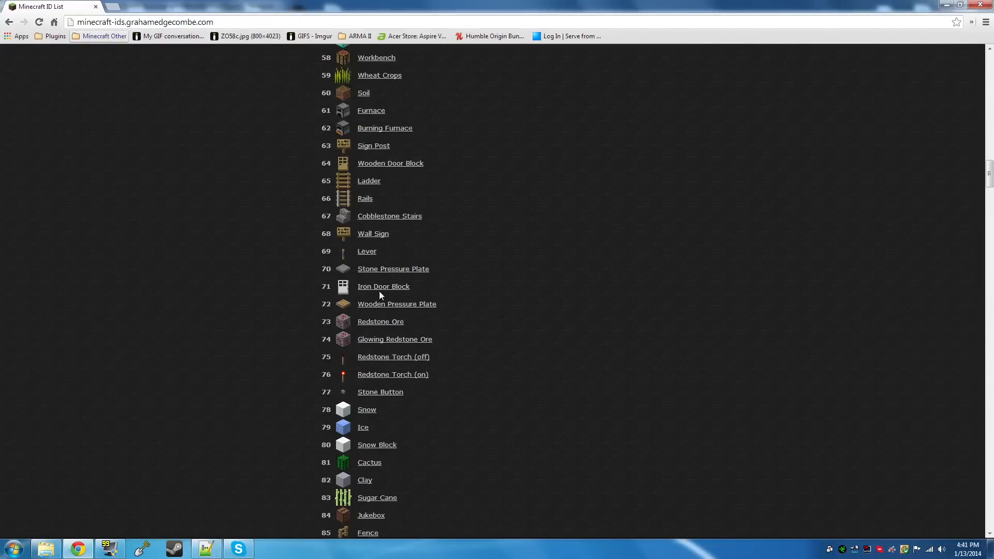
pyautogui.scroll(-15, 383, 310)
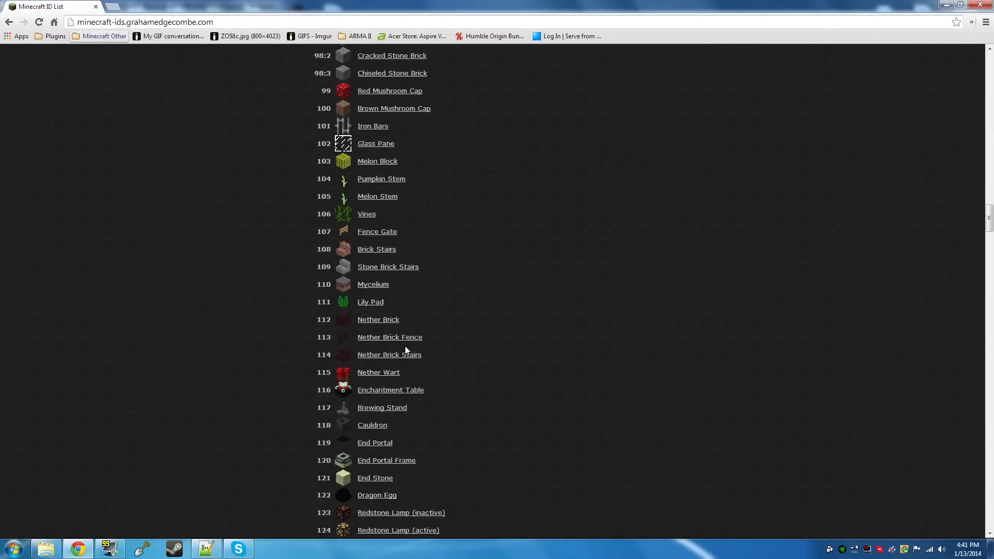
pyautogui.scroll(-13, 406, 342)
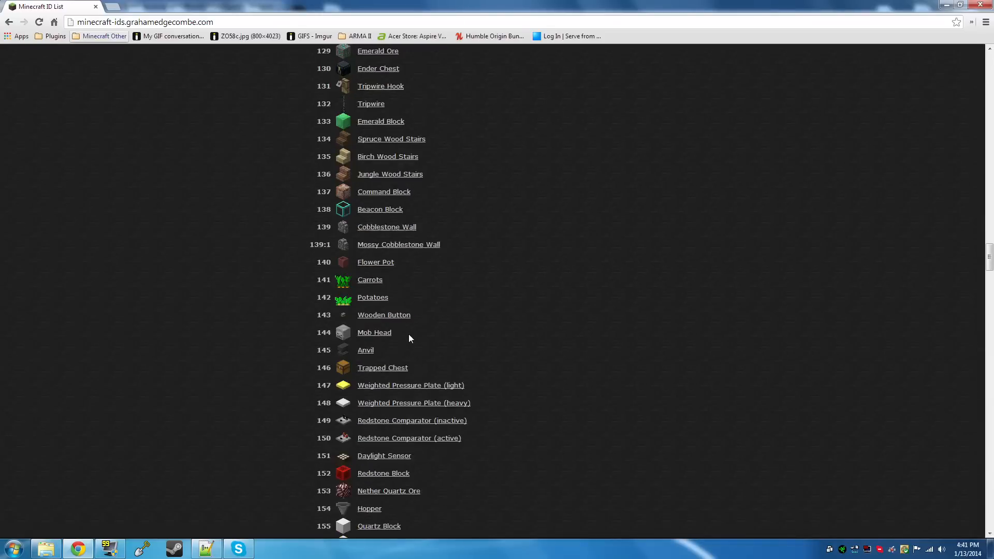
pyautogui.scroll(-20, 409, 337)
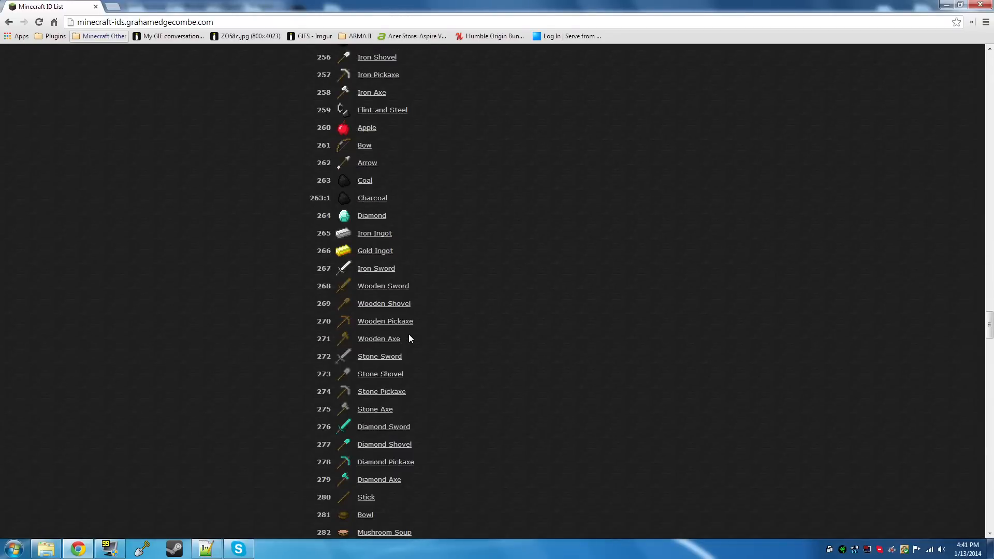
pyautogui.scroll(-9, 408, 339)
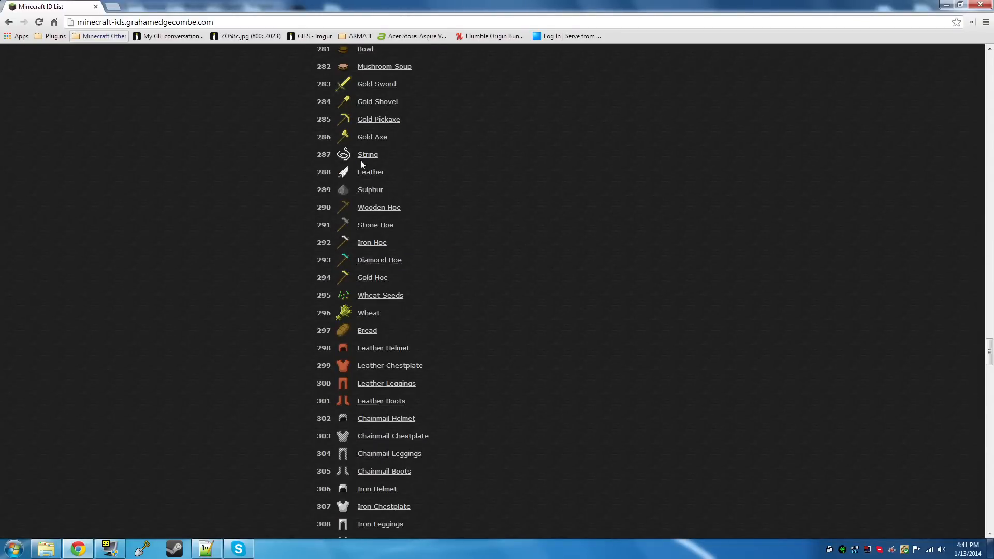
pyautogui.scroll(-12, 361, 176)
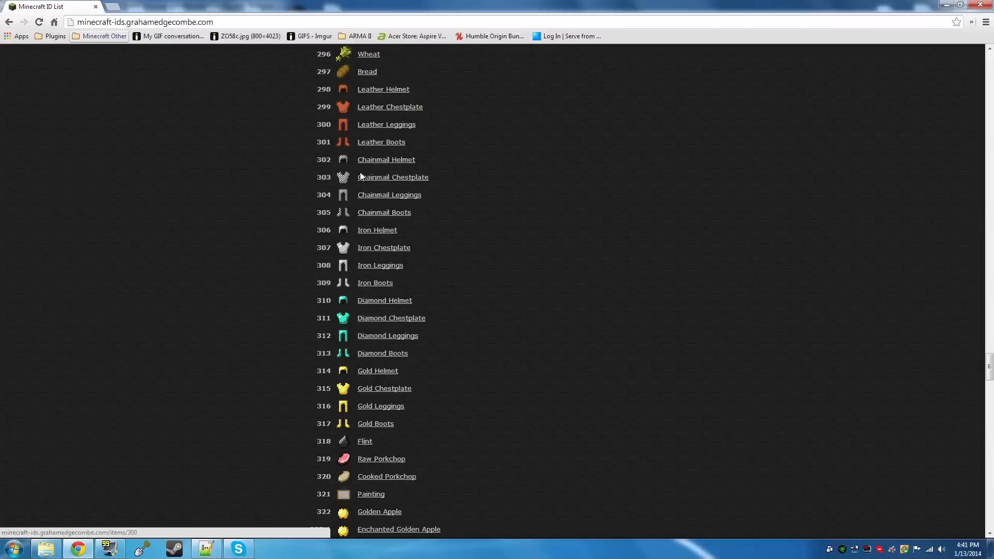
pyautogui.scroll(-5, 361, 178)
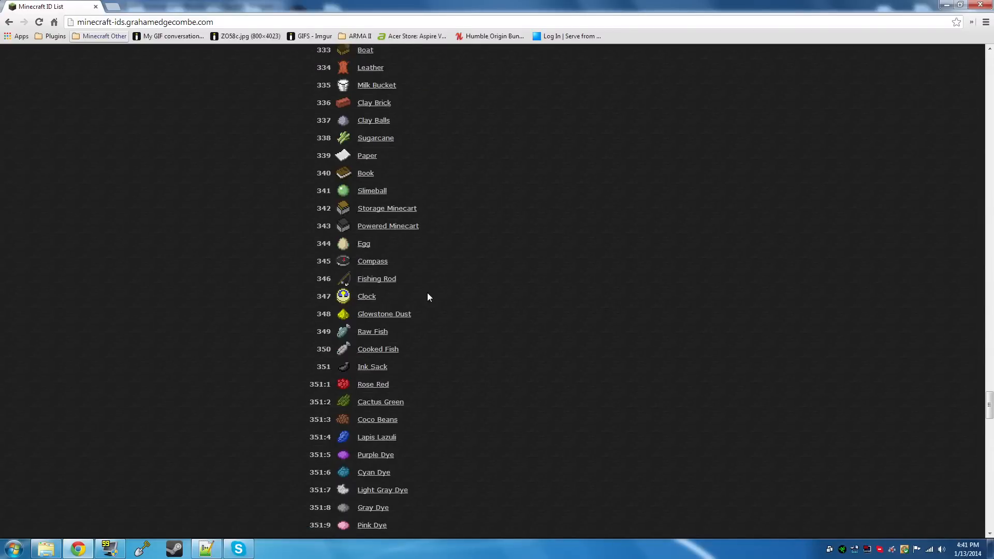
pyautogui.scroll(-6, 399, 309)
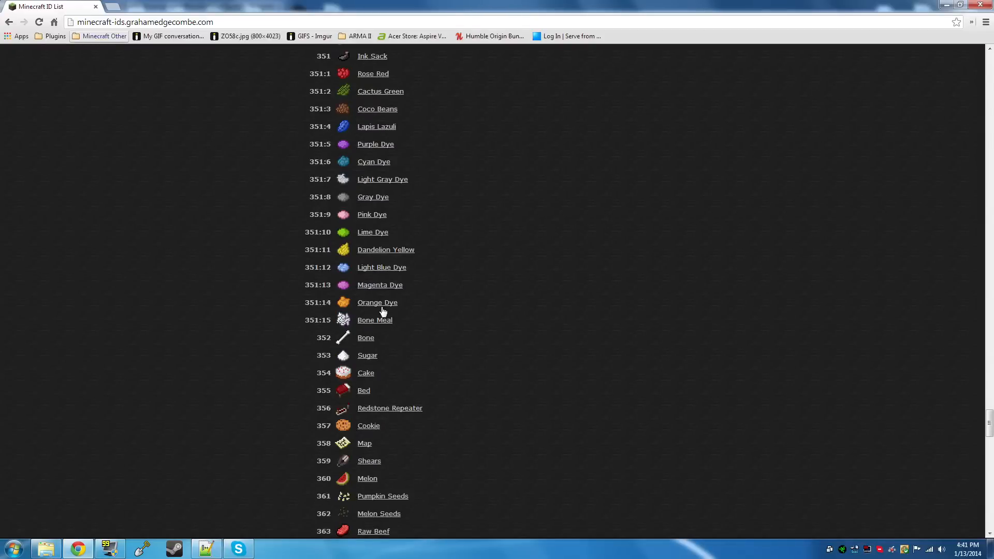
pyautogui.scroll(-2, 384, 347)
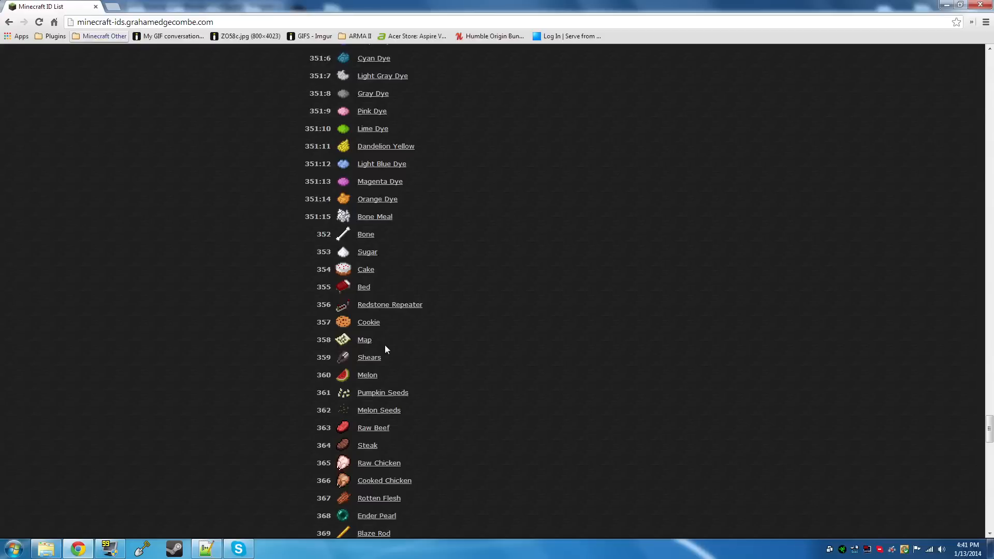
pyautogui.scroll(-3, 386, 349)
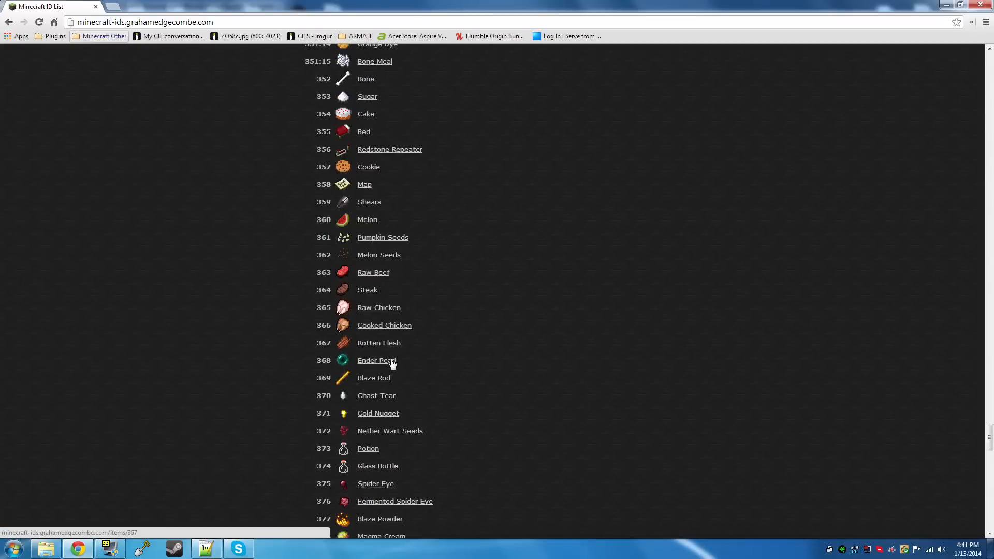
pyautogui.scroll(-3, 392, 363)
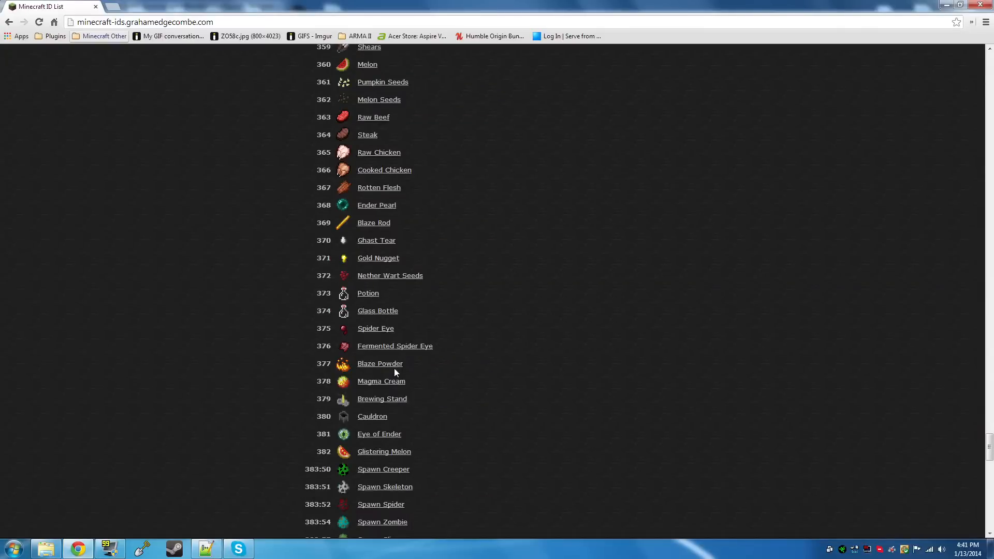
pyautogui.scroll(-15, 395, 369)
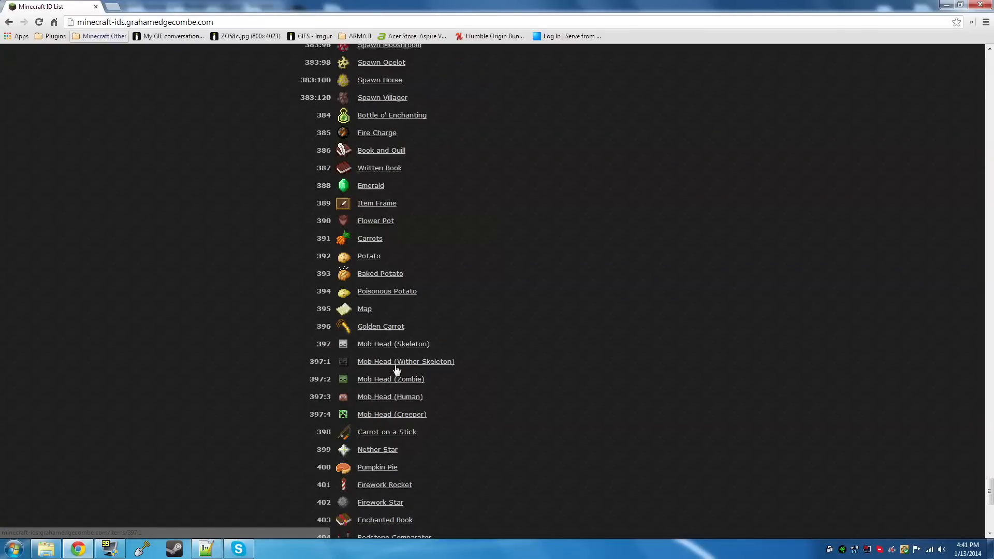
pyautogui.scroll(-8, 394, 367)
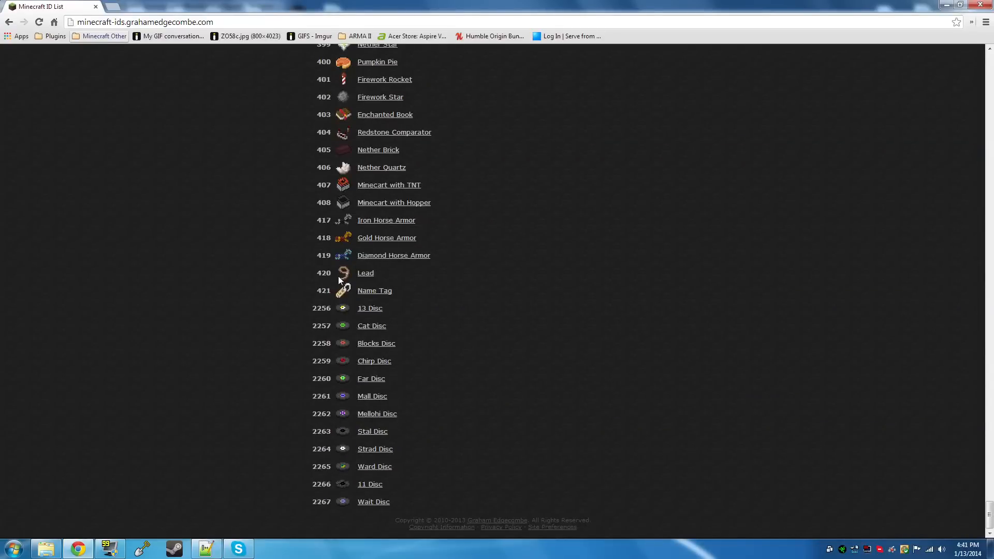
pyautogui.scroll(1, 337, 275)
pyautogui.scroll(9, 334, 246)
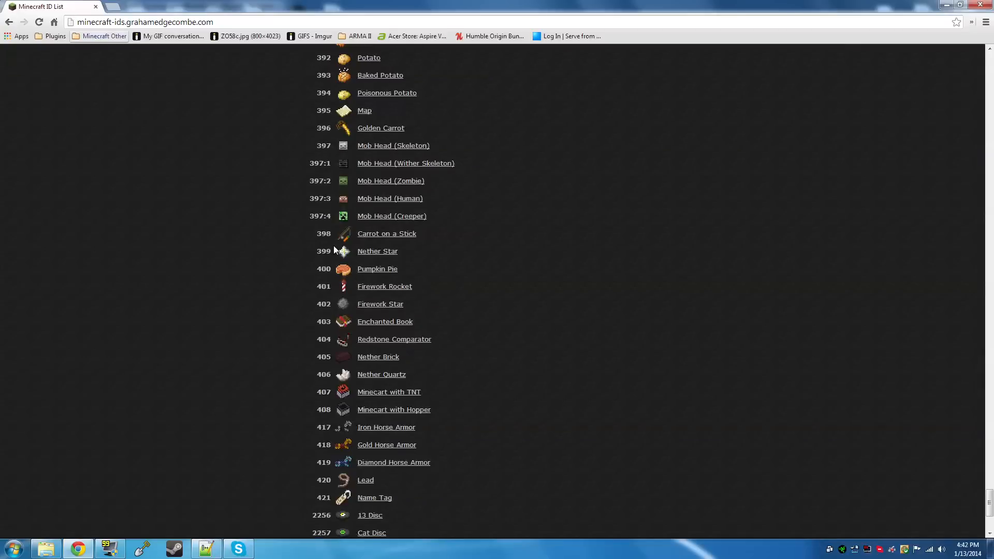
pyautogui.scroll(14, 333, 246)
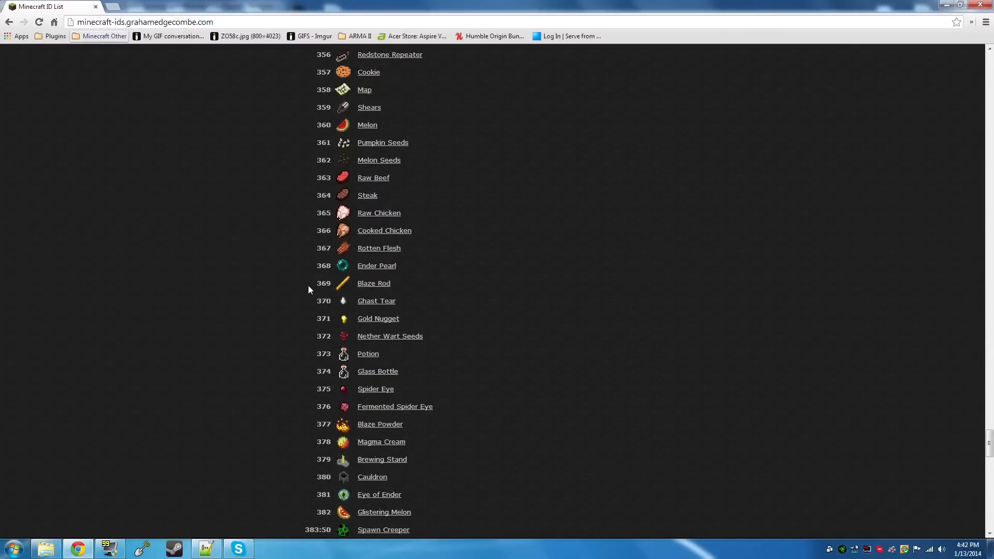
# Back in Notepad++, set the navigation-wand item to 360 and its max-distance to 125, saving config.yml
pyautogui.click(207, 549)
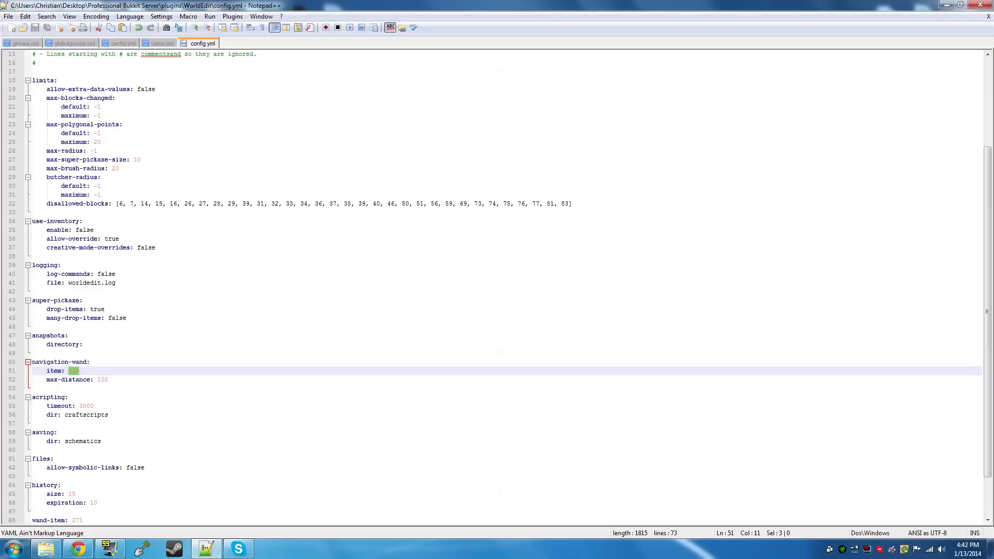
pyautogui.write('360')
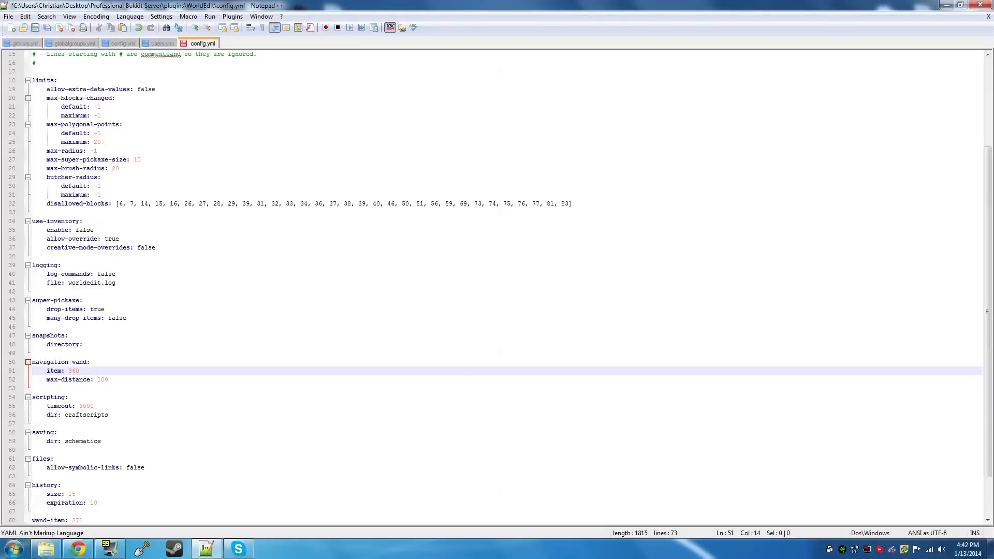
pyautogui.hotkey('ctrl', 's')
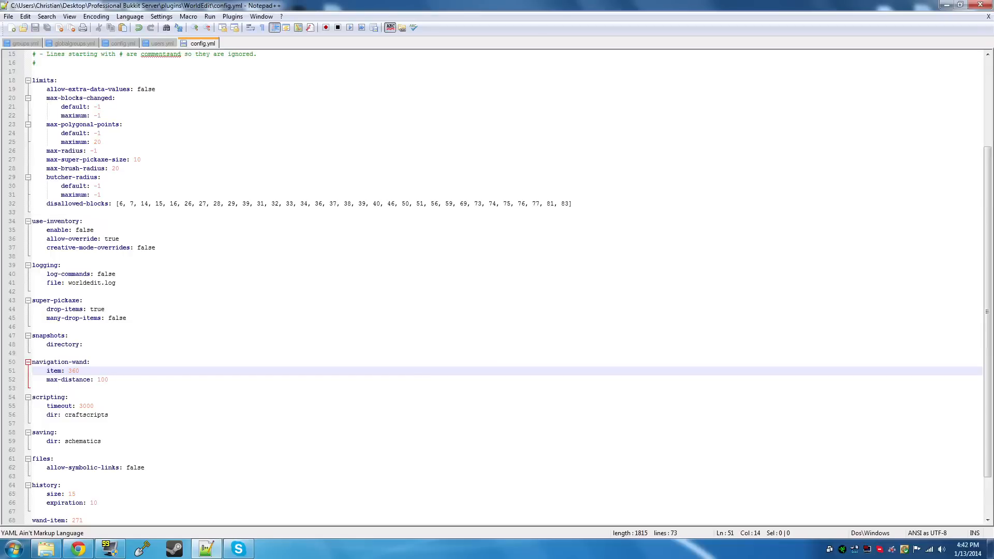
pyautogui.doubleClick(97, 382)
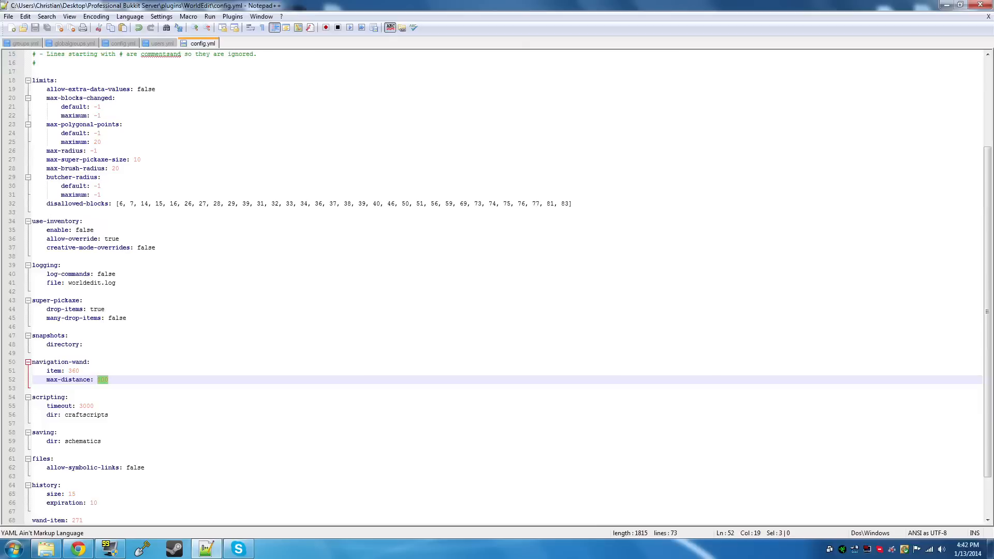
pyautogui.write('125')
pyautogui.hotkey('ctrl', 's')
# Examine the size and expiration values in the history section of the WorldEdit configuration
pyautogui.scroll(-2, 497, 285)
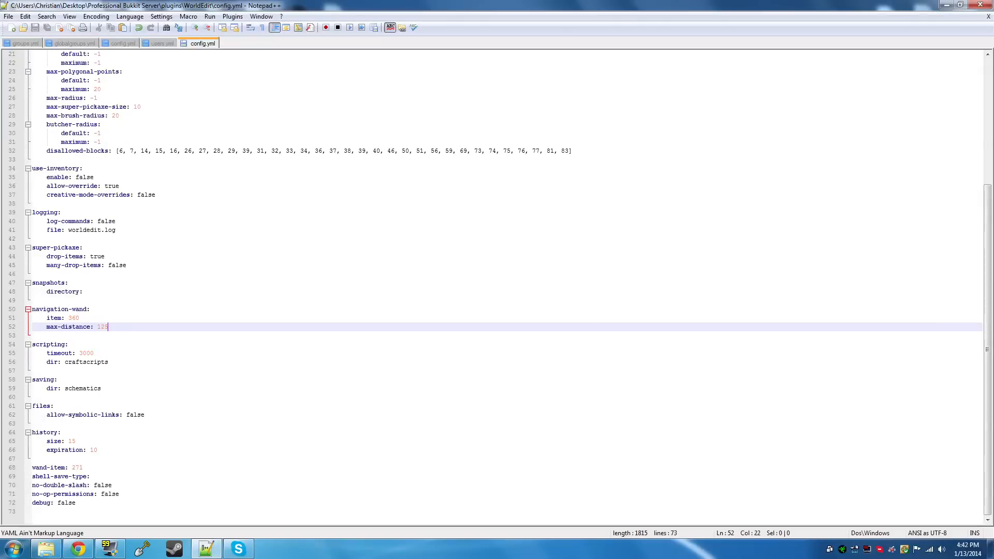
pyautogui.moveTo(76, 441); pyautogui.dragTo(72, 442)
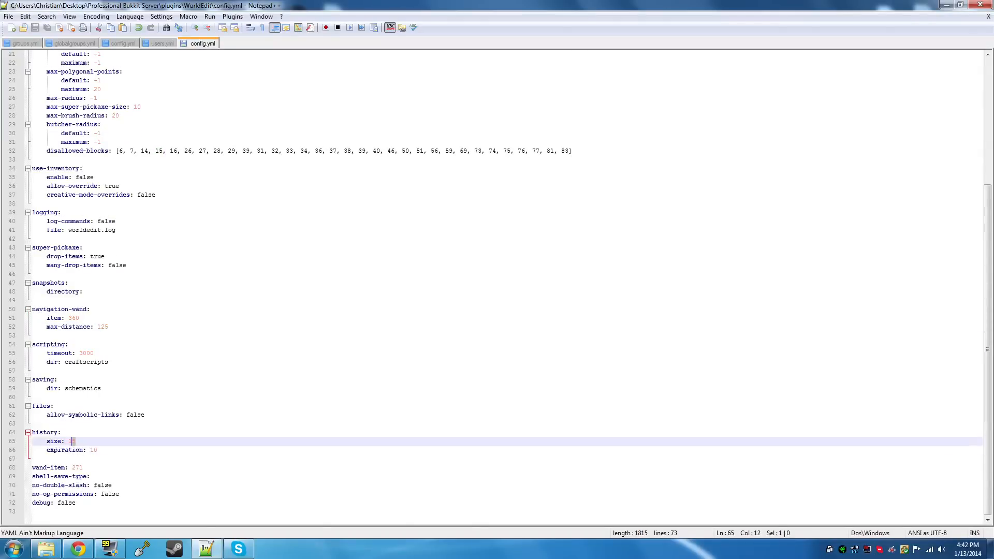
pyautogui.click(97, 450)
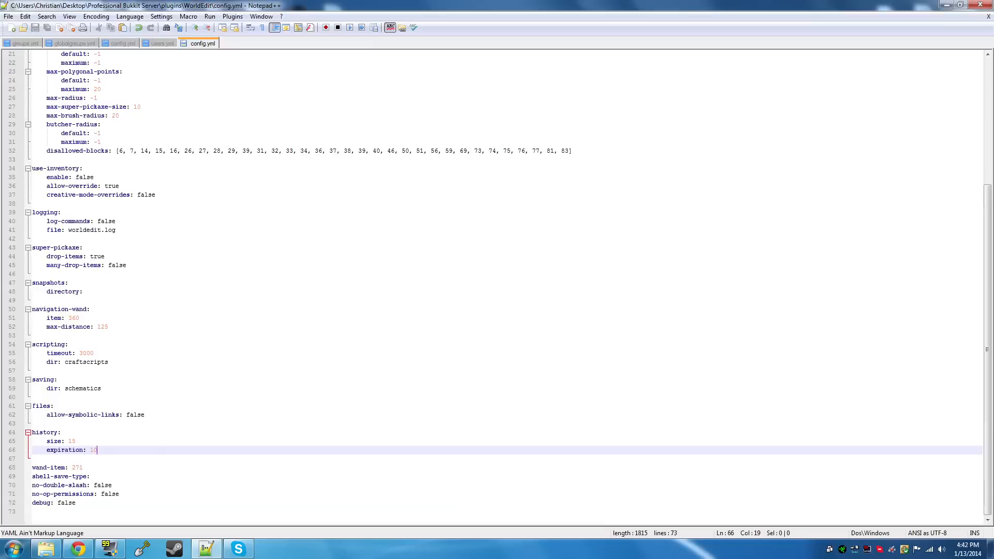
# Set the navigation-wand item to 345 and its max-distance to 100 in WorldEdit's config.yml
pyautogui.click(78, 549)
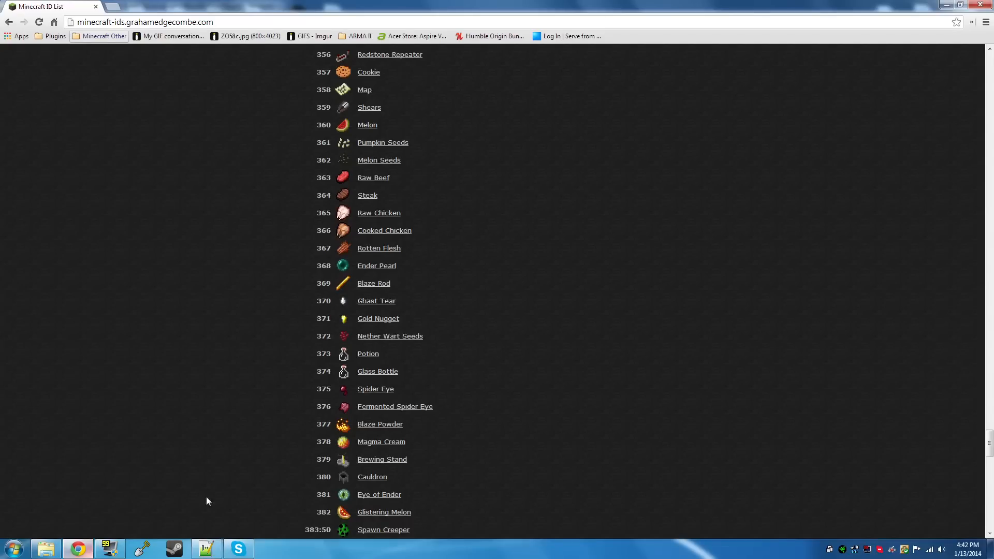
pyautogui.click(213, 549)
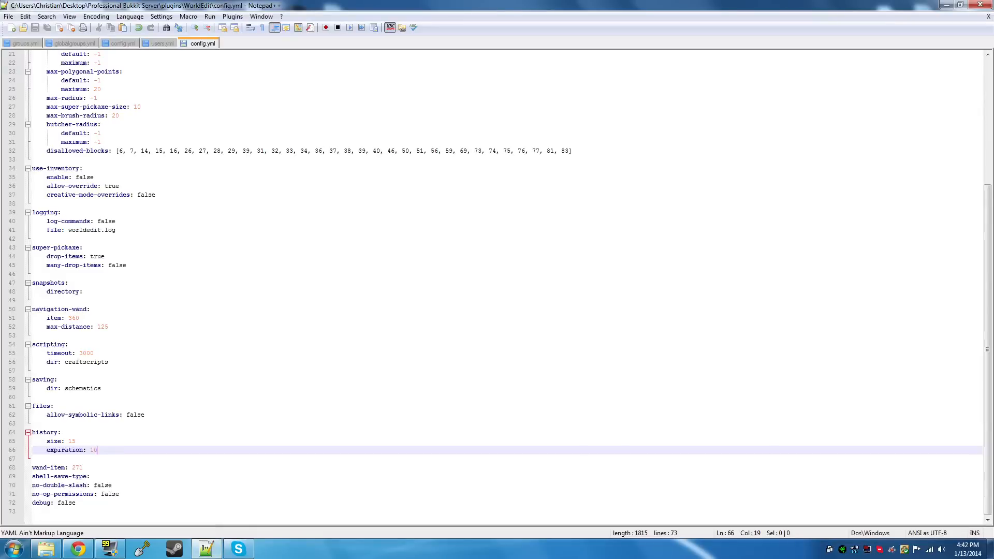
pyautogui.click(102, 326)
pyautogui.write('00')
pyautogui.press('Up')
pyautogui.press('BackSpace')
pyautogui.press('BackSpace')
pyautogui.write('45')
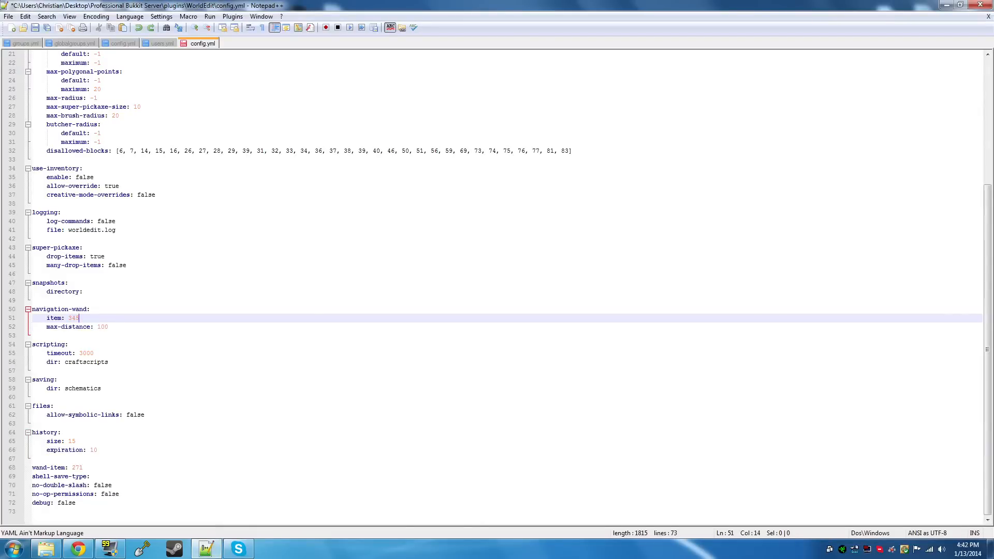
# Switch to Chrome and search the Minecraft ID List for item 345, returning to Notepad++ when done
pyautogui.click(83, 541)
pyautogui.hotkey('ctrl', 'f')
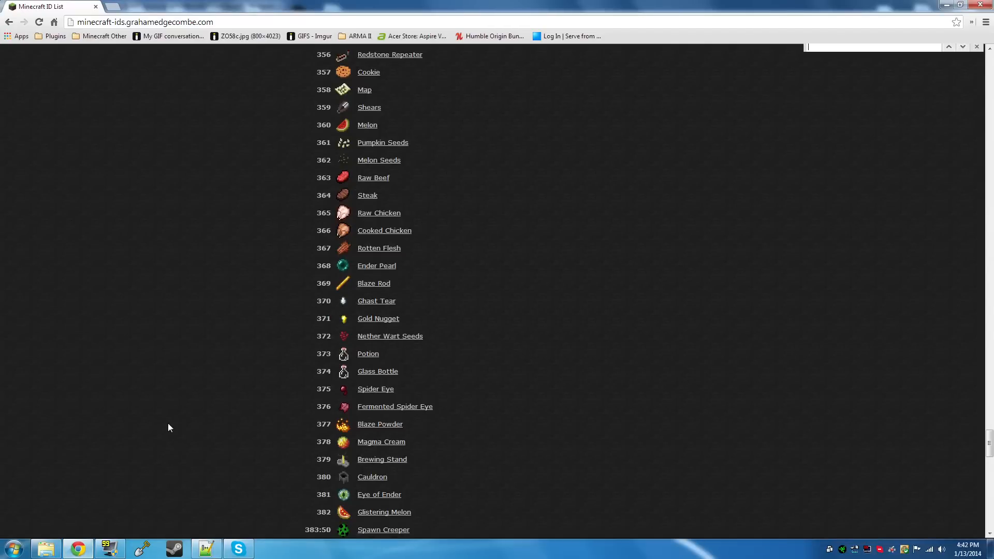
pyautogui.write('245')
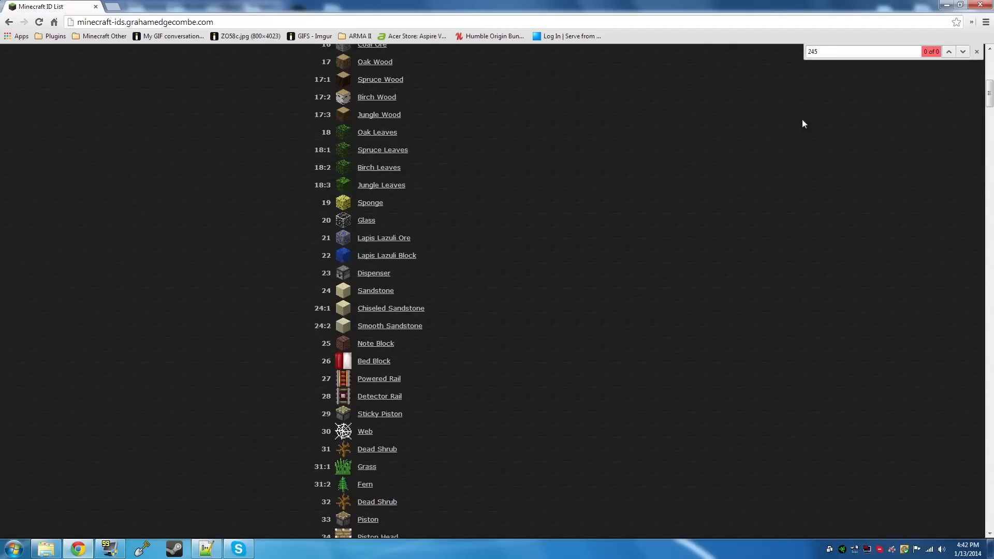
pyautogui.moveTo(824, 52); pyautogui.dragTo(726, 51)
pyautogui.write('345')
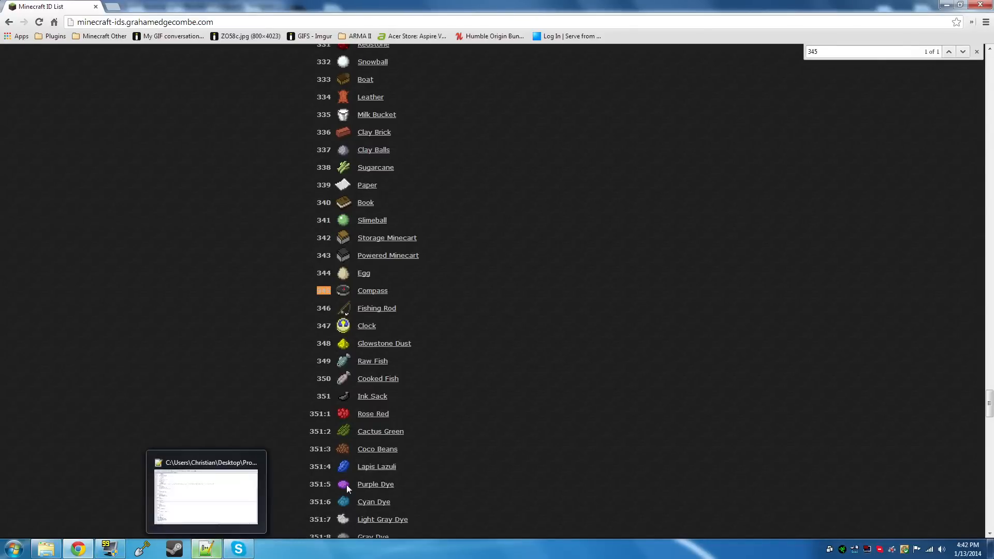
pyautogui.click(977, 52)
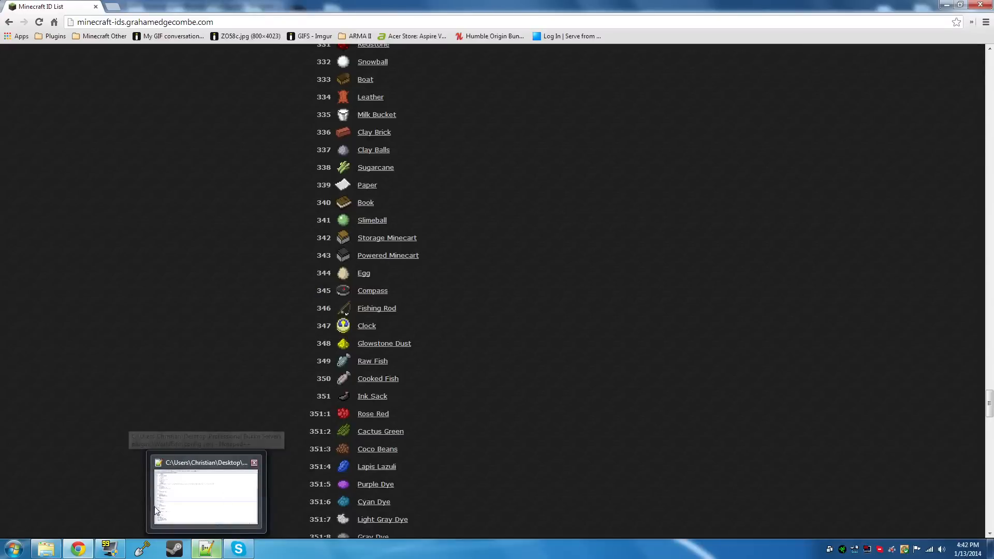
pyautogui.click(79, 549)
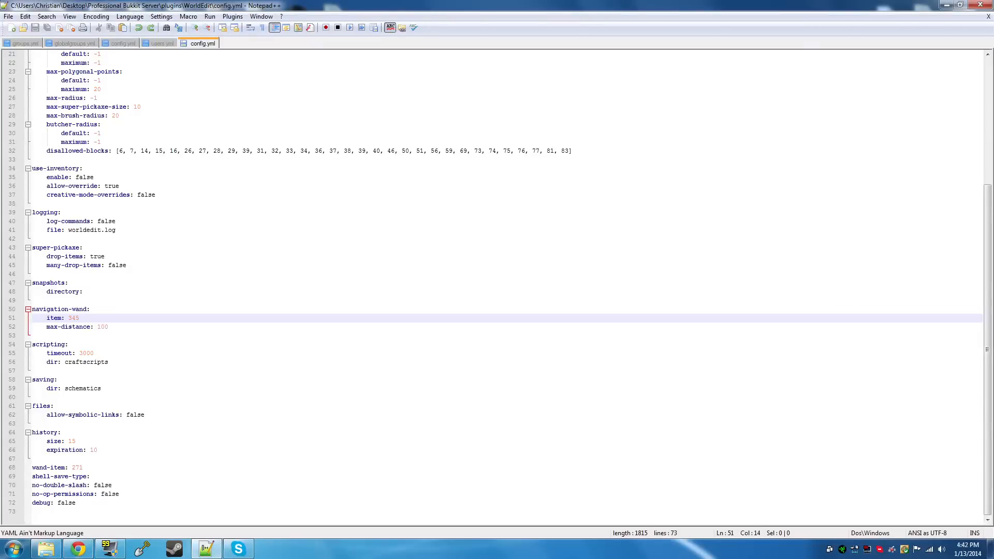
pyautogui.press('BackSpace')
pyautogui.press('BackSpace')
pyautogui.write('60')
pyautogui.hotkey('ctrl', 'z')
pyautogui.hotkey('ctrl', 'z')
# Set the navigation-wand max-distance to 123 and the wand-item to 360, saving WorldEdit's config.yml
pyautogui.moveTo(109, 326); pyautogui.dragTo(97, 326)
pyautogui.write('123')
pyautogui.moveTo(83, 468); pyautogui.dragTo(71, 469)
pyautogui.write('360')
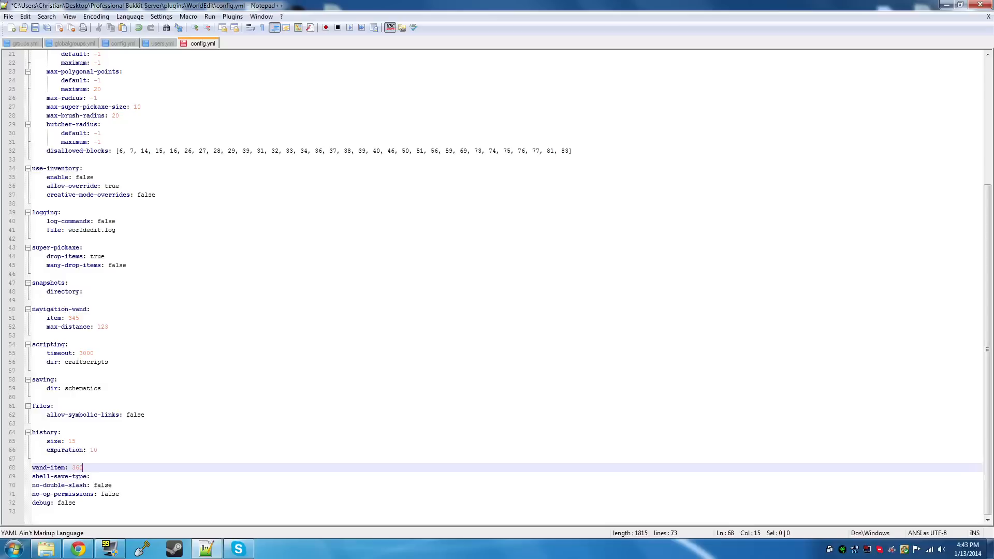
pyautogui.hotkey('ctrl', 's')
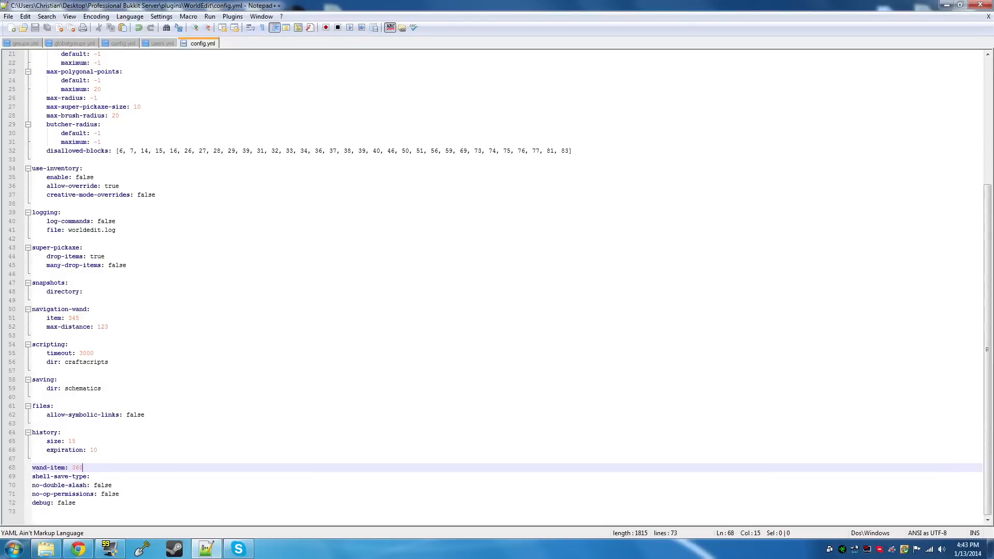
# Review the navigation-wand item and max-distance lines and the wand-item line in WorldEdit's configuration
pyautogui.moveTo(109, 327); pyautogui.dragTo(47, 317)
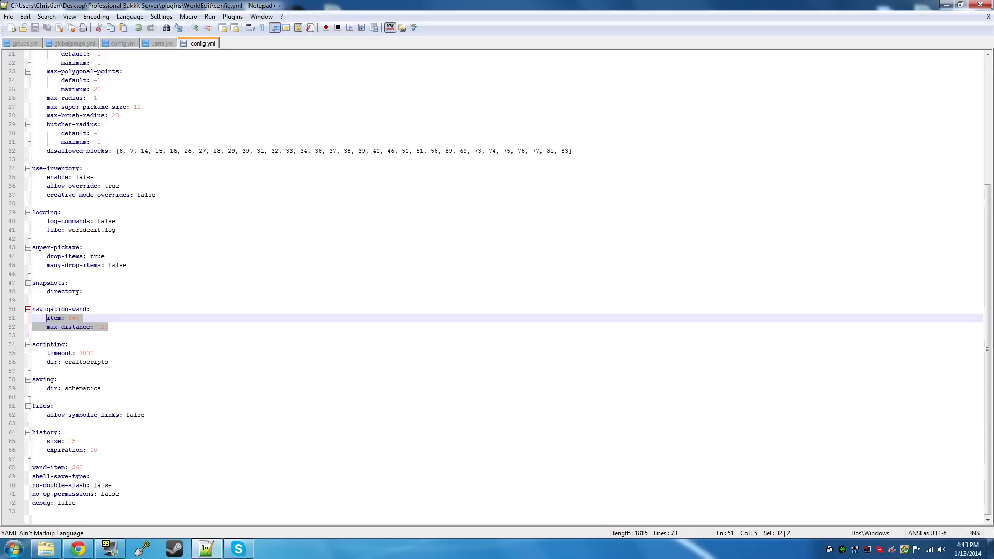
pyautogui.moveTo(87, 321); pyautogui.dragTo(108, 326)
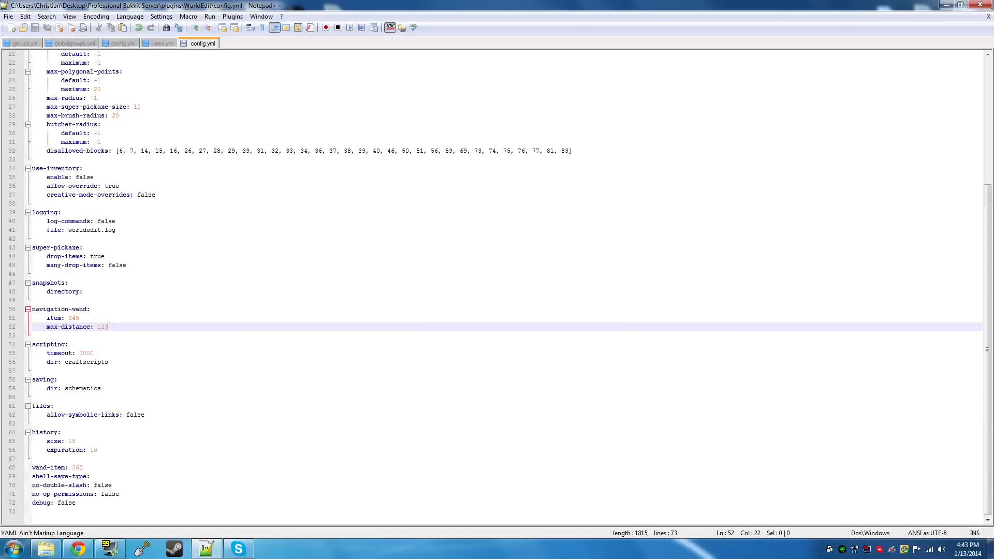
pyautogui.moveTo(83, 467)
pyautogui.mouseDown()
pyautogui.moveTo(32, 459)
pyautogui.moveTo(80, 468)
pyautogui.mouseUp()
pyautogui.click(83, 467)
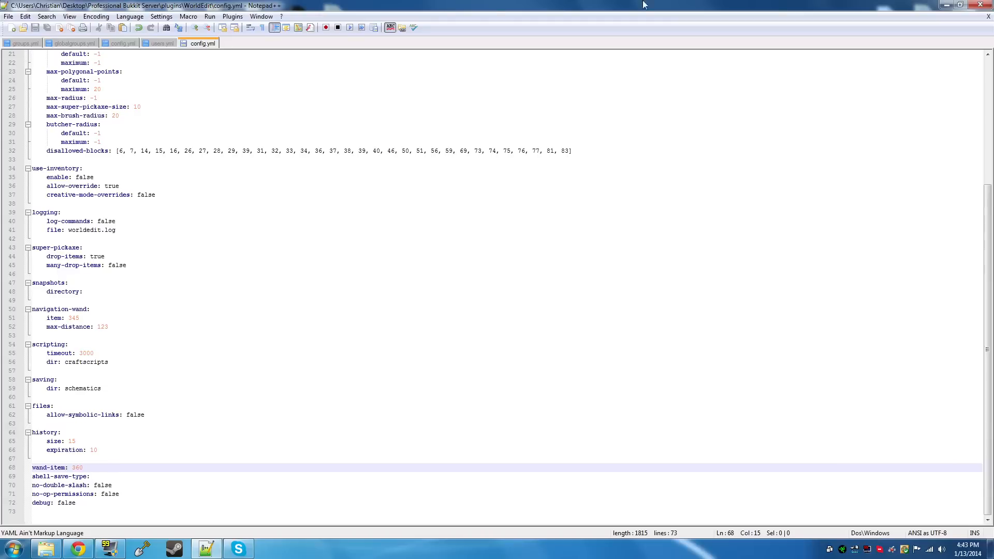
# Close Notepad++, open config.yml from the WorldGuard folder in plugins, and review its sql section
pyautogui.click(980, 4)
pyautogui.click(445, 100)
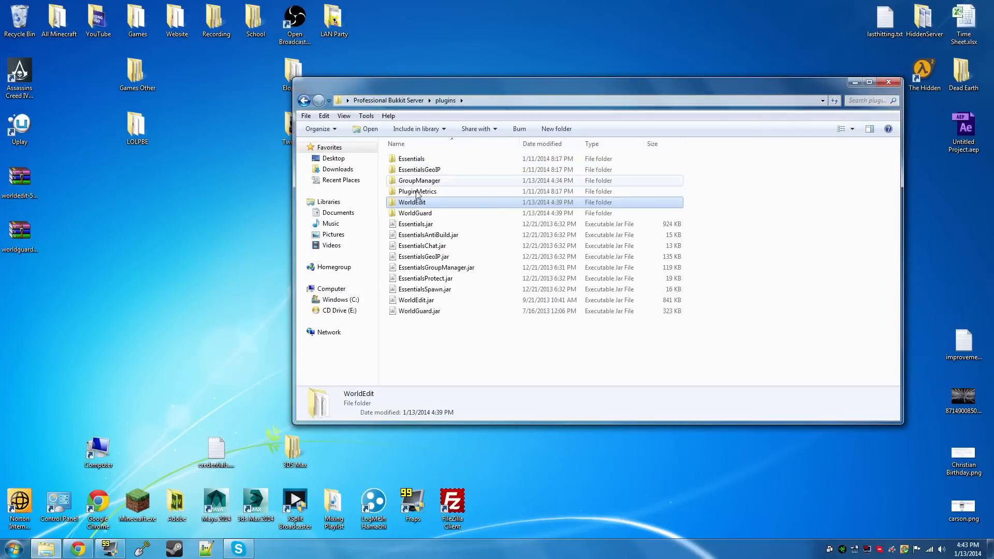
pyautogui.click(418, 214)
pyautogui.doubleClick(418, 214)
pyautogui.doubleClick(422, 173)
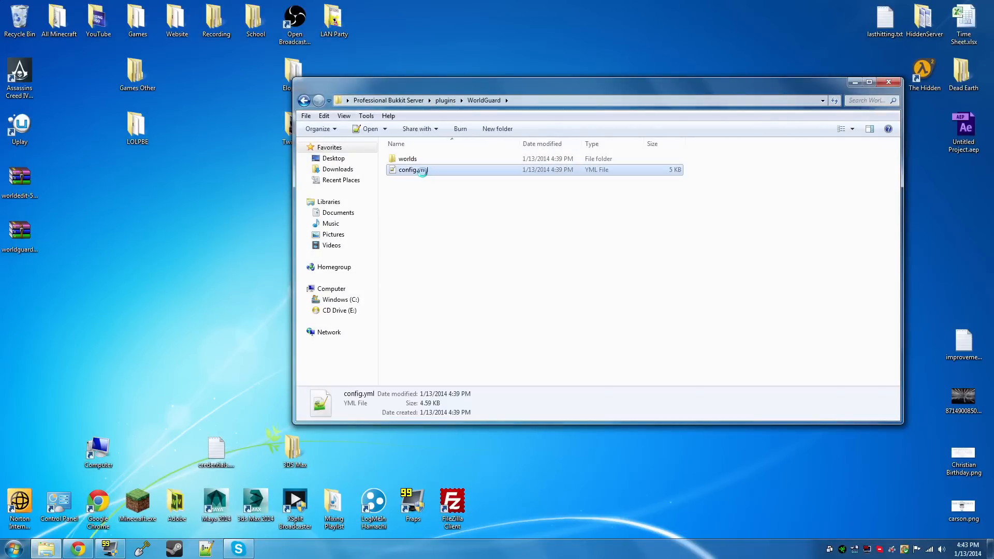
pyautogui.scroll(-20, 497, 288)
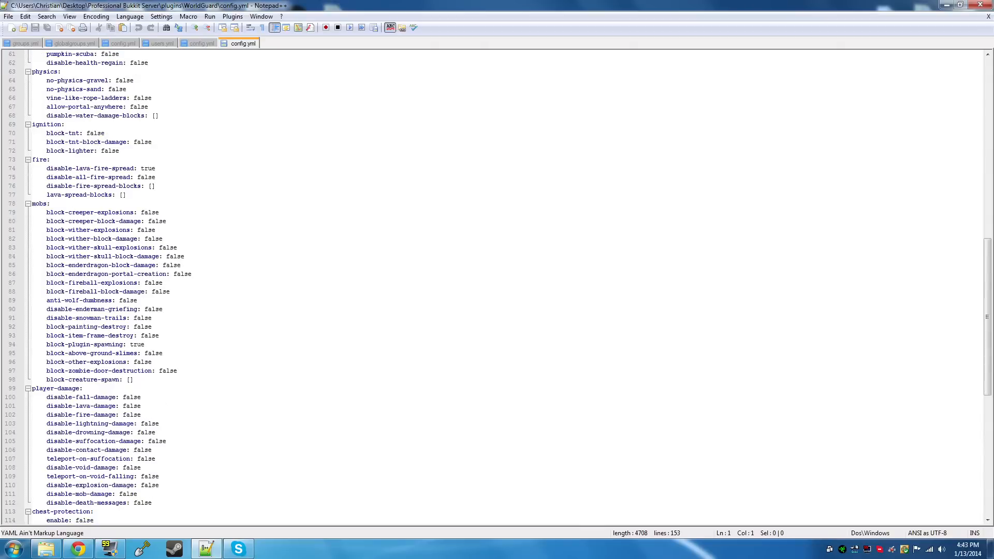
pyautogui.scroll(20, 497, 288)
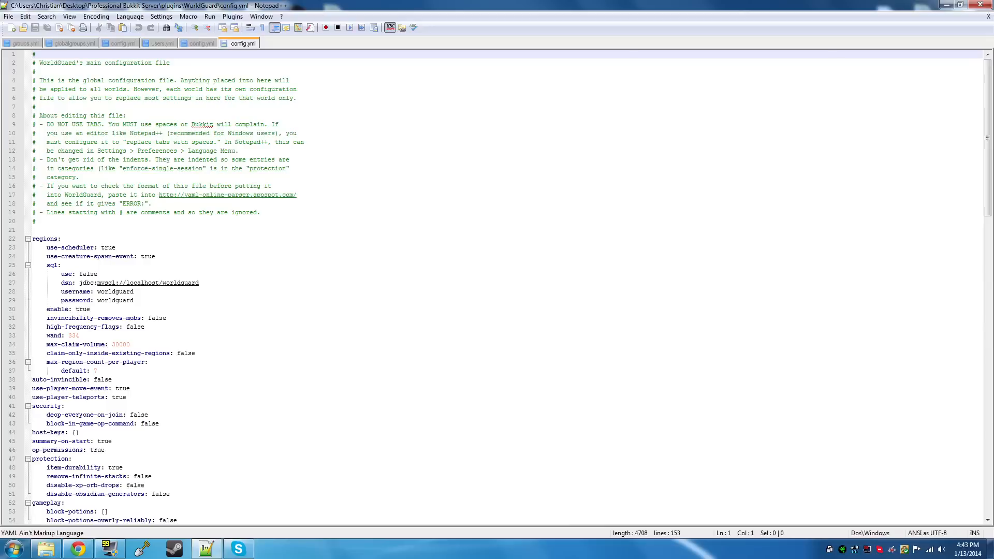
pyautogui.moveTo(134, 300); pyautogui.dragTo(47, 265)
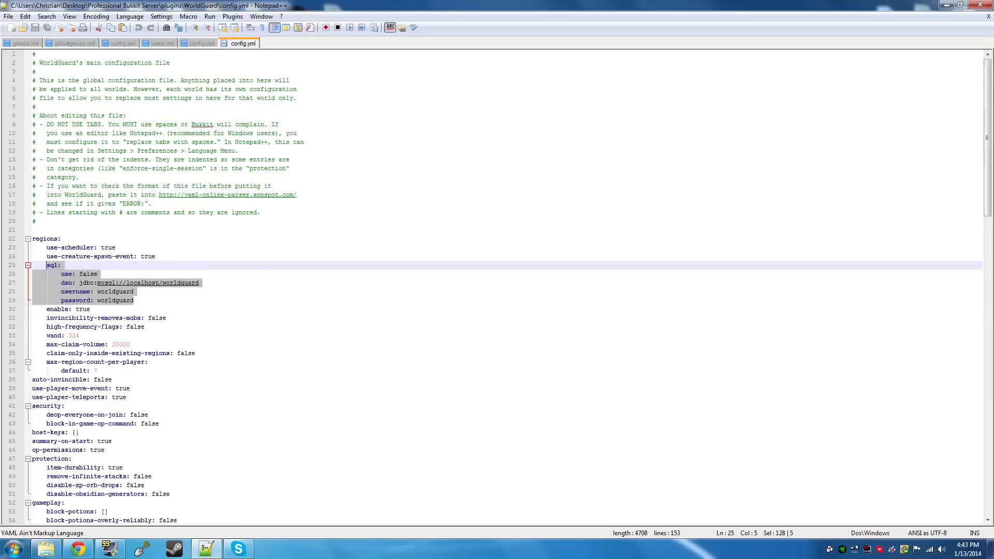
pyautogui.click(135, 300)
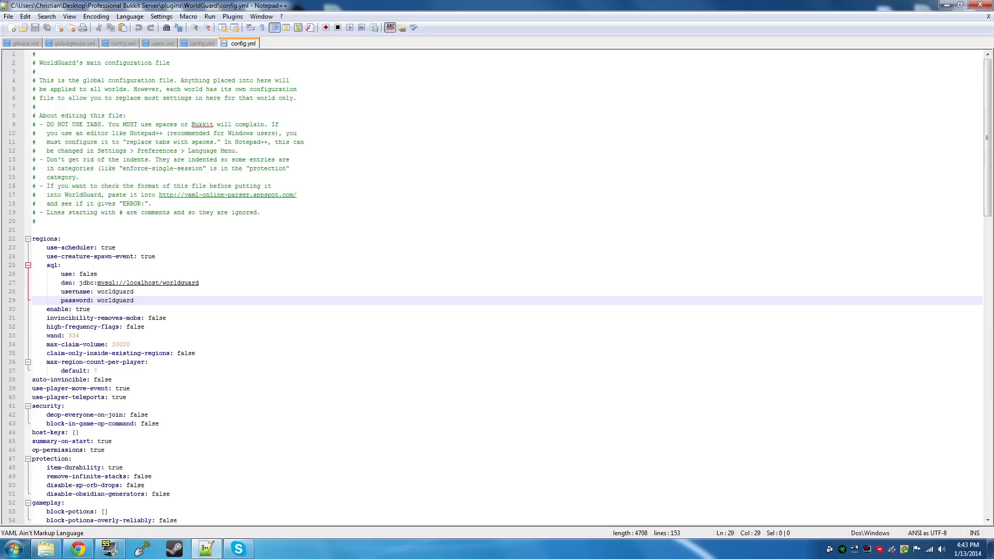
# Set the default max-region-count-per-player to 20, saving WorldGuard's config.yml, and check the max-claim-volume value
pyautogui.scroll(-1, 497, 288)
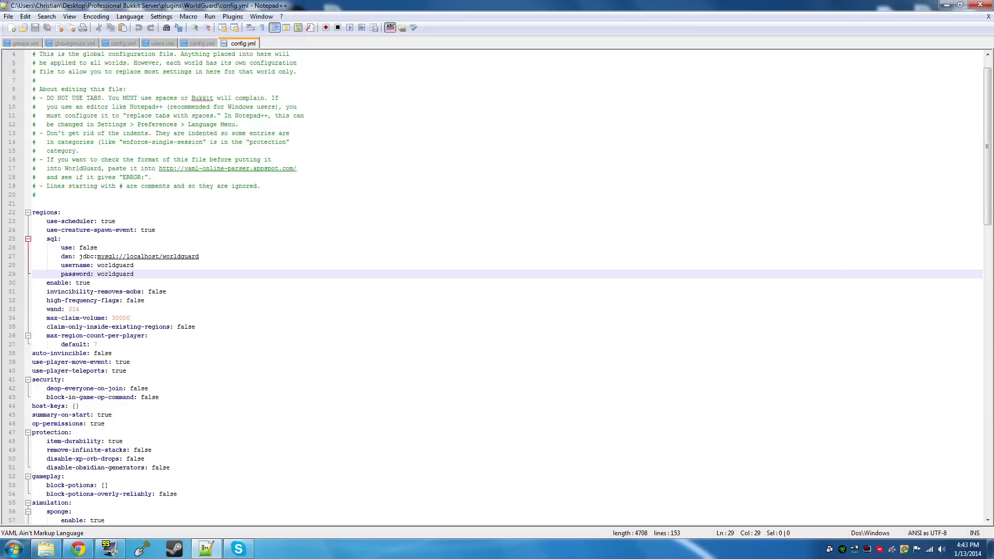
pyautogui.moveTo(98, 344); pyautogui.dragTo(95, 345)
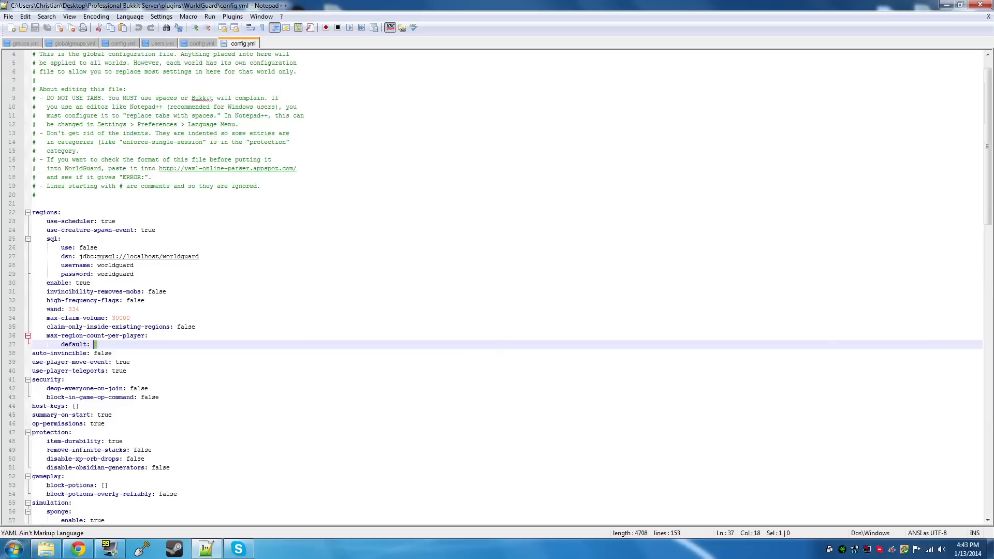
pyautogui.write('20')
pyautogui.click(500, 318)
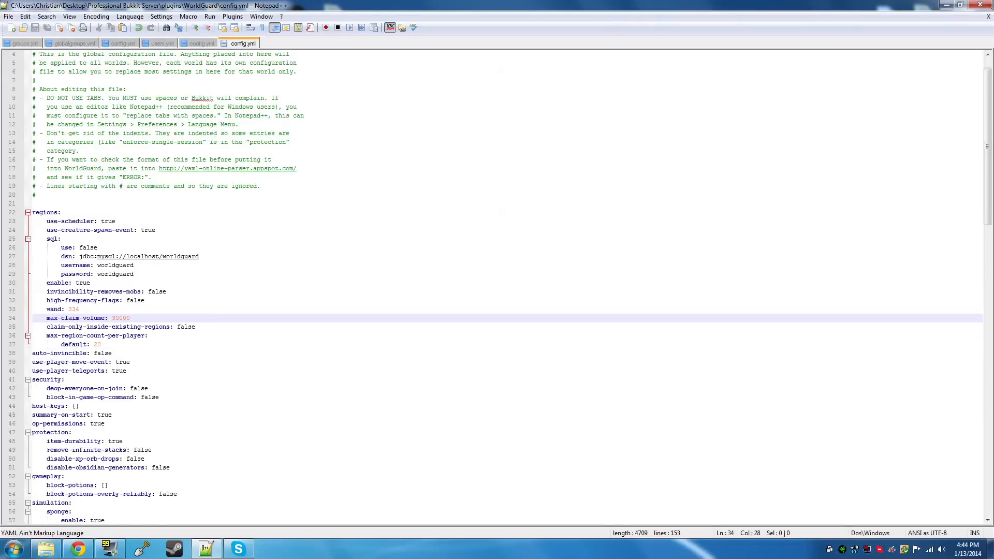
pyautogui.hotkey('shift', 'Left')
pyautogui.hotkey('shift', 'Left')
pyautogui.hotkey('shift', 'Left')
pyautogui.hotkey('shift', 'Left')
pyautogui.hotkey('shift', 'Left')
pyautogui.hotkey('shift', 'Right')
pyautogui.hotkey('shift', 'Left')
# Look up the WorldGuard wand's item ID 334 in Chrome's Minecraft ID List and return to the wand line in Notepad++
pyautogui.click(97, 526)
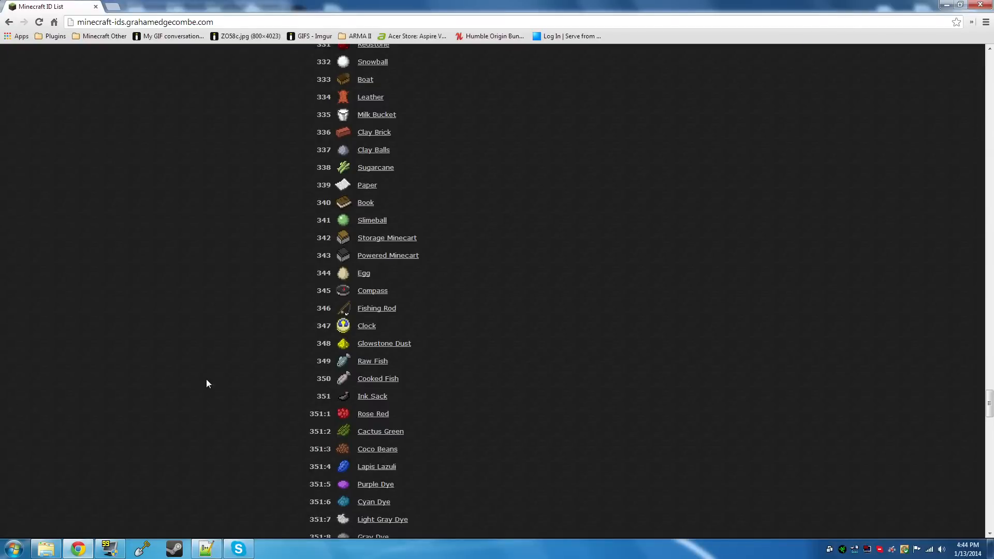
pyautogui.hotkey('ctrl', 'f')
pyautogui.write('334')
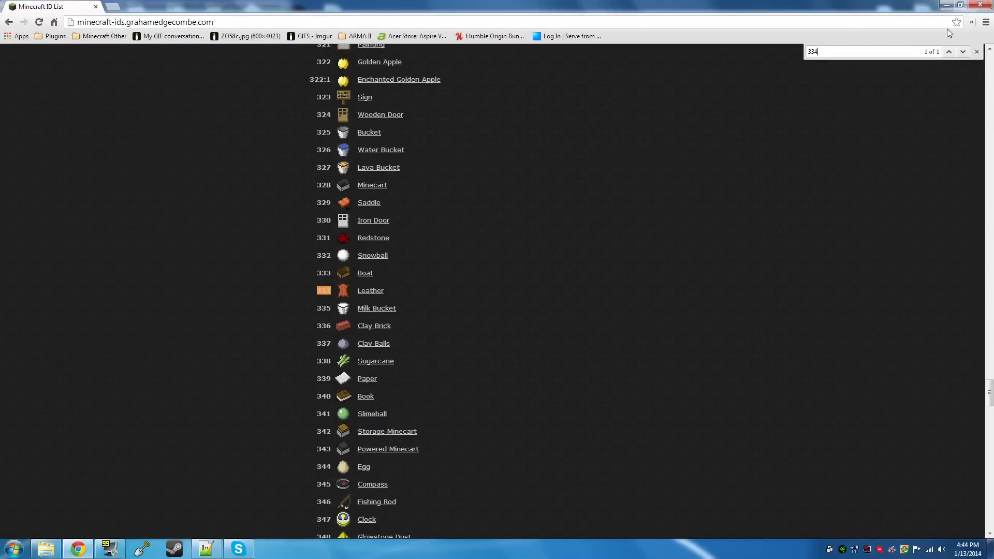
pyautogui.click(977, 51)
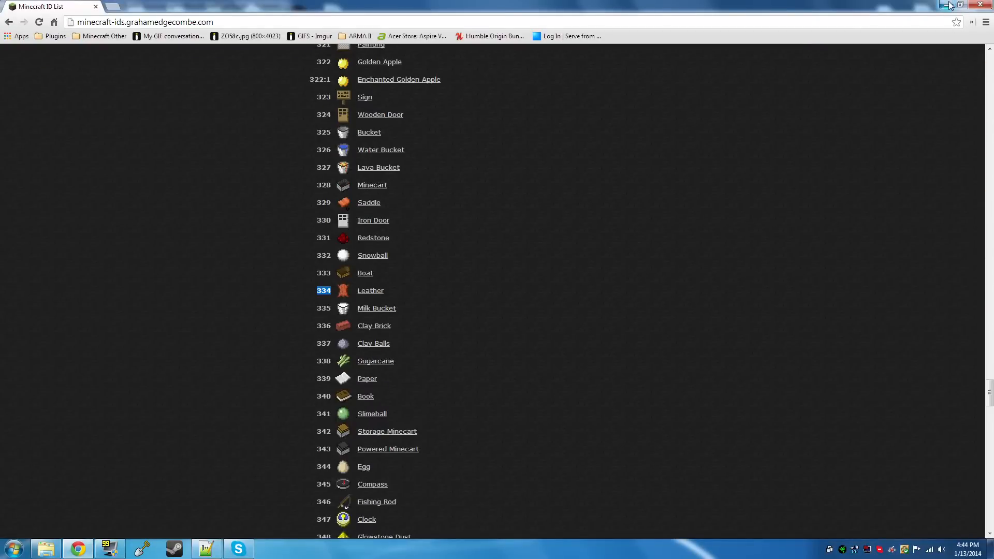
pyautogui.click(950, 5)
pyautogui.click(79, 309)
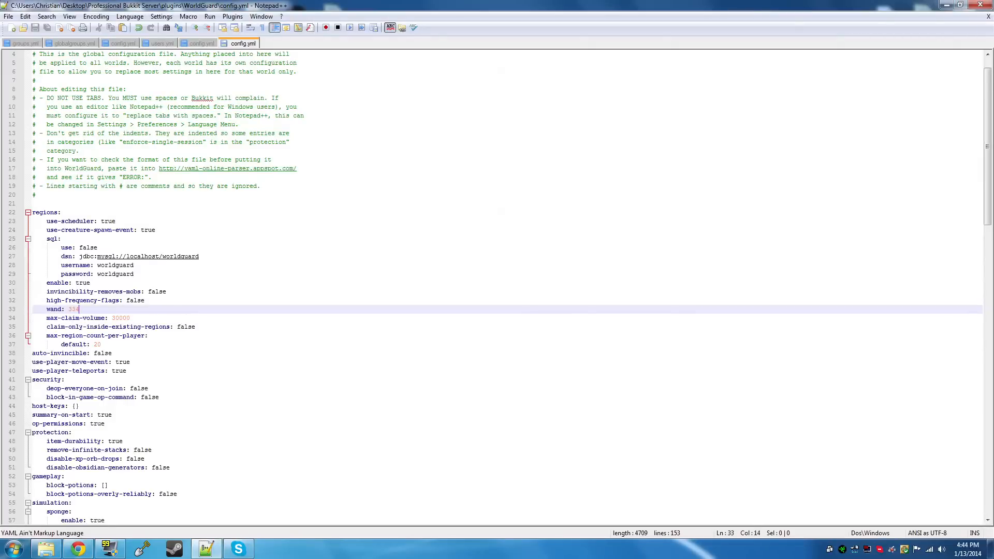
# Look through the WorldGuard configuration from the wand setting down to the default section
pyautogui.scroll(-1, 497, 287)
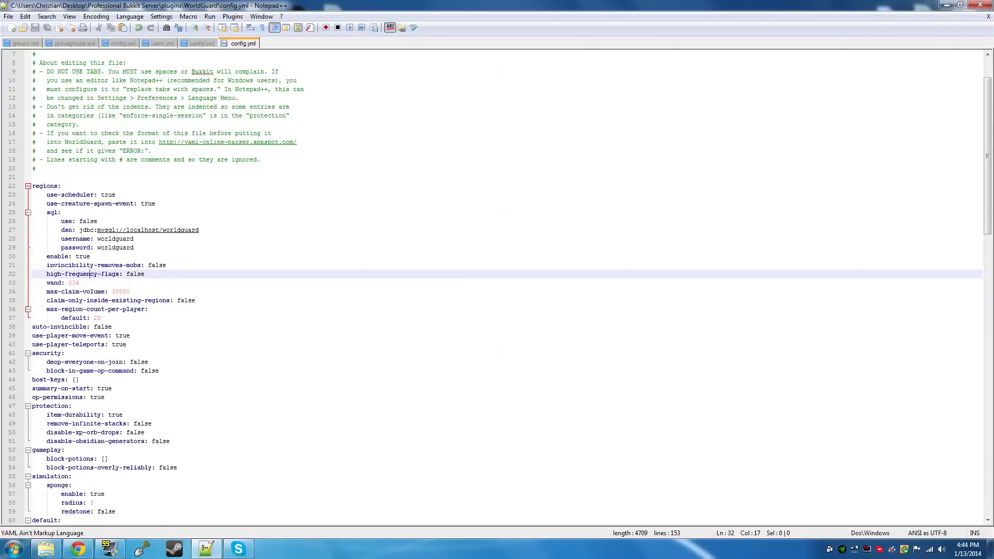
pyautogui.moveTo(79, 283); pyautogui.dragTo(72, 284)
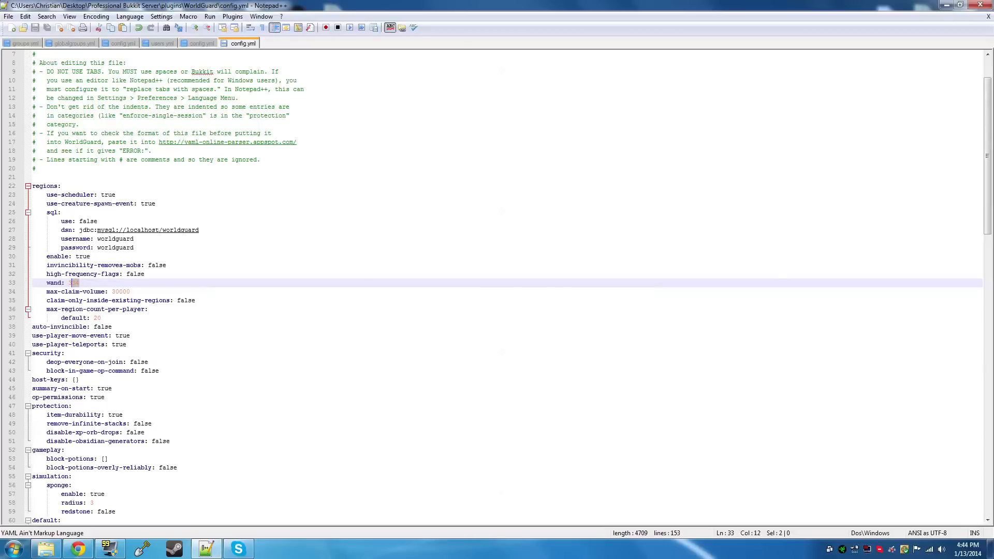
pyautogui.scroll(-2, 496, 287)
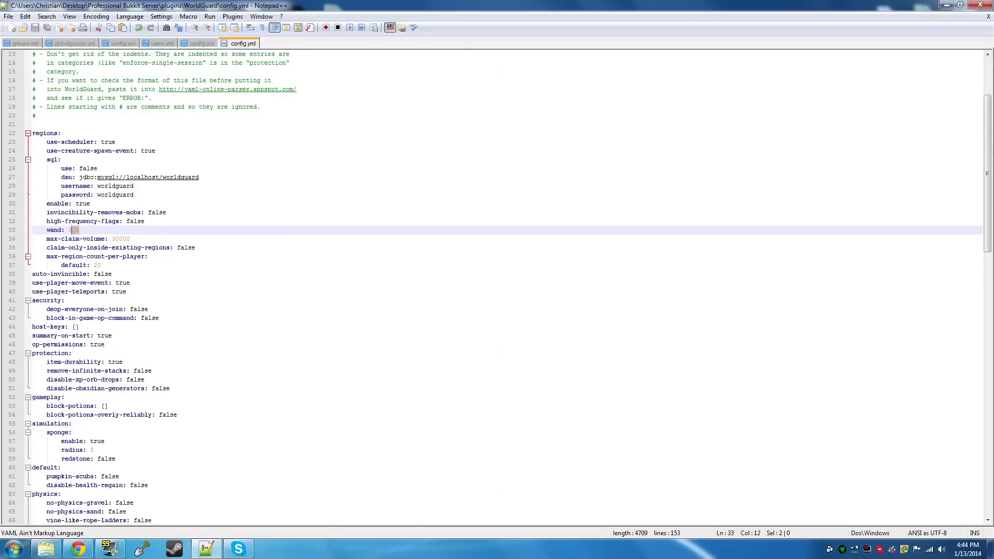
pyautogui.scroll(-4, 497, 287)
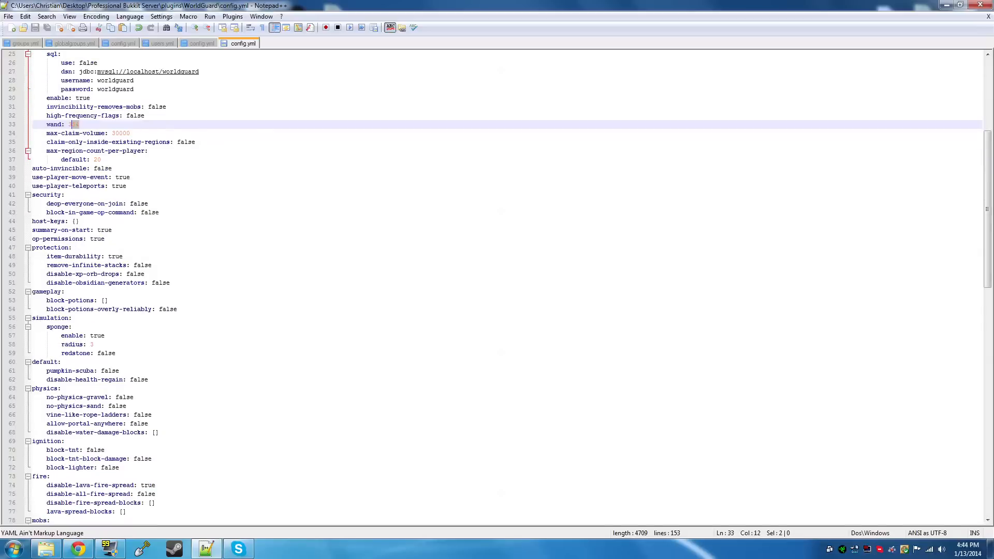
pyautogui.scroll(-1, 497, 287)
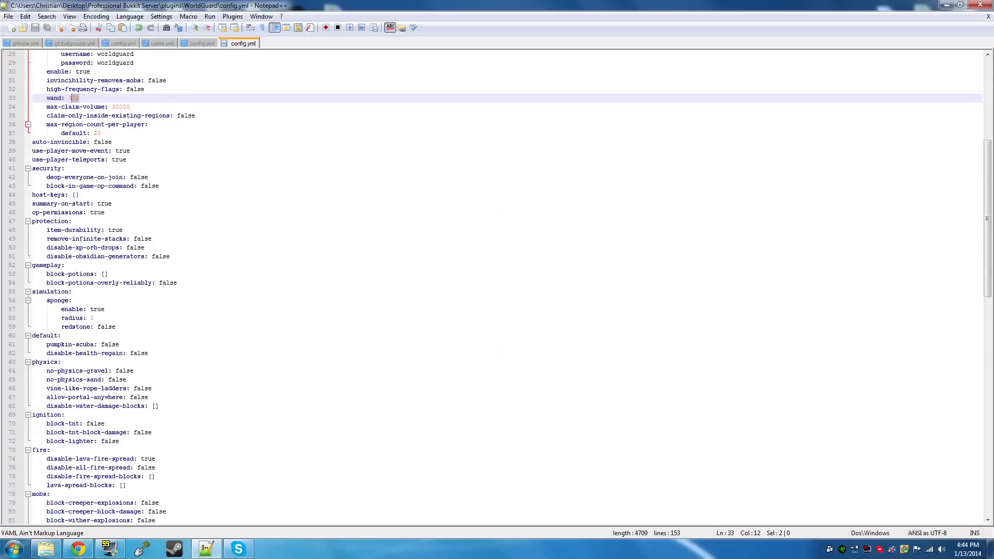
pyautogui.moveTo(43, 335); pyautogui.dragTo(120, 345)
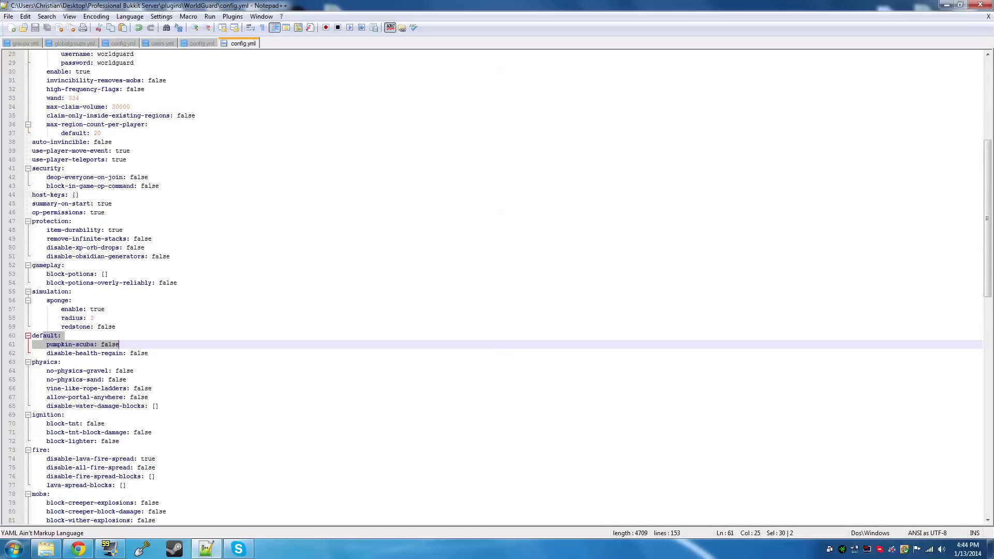
# Examine the sponge enable and radius settings in the simulation section of WorldGuard's configuration
pyautogui.moveTo(46, 292); pyautogui.dragTo(118, 318)
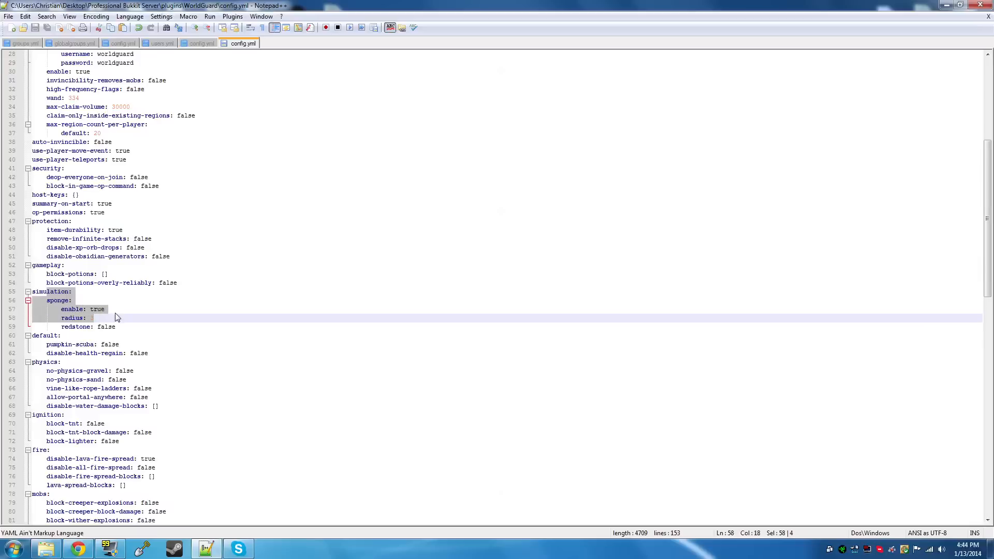
pyautogui.click(76, 282)
pyautogui.press('Down')
pyautogui.press('Down')
pyautogui.press('Down')
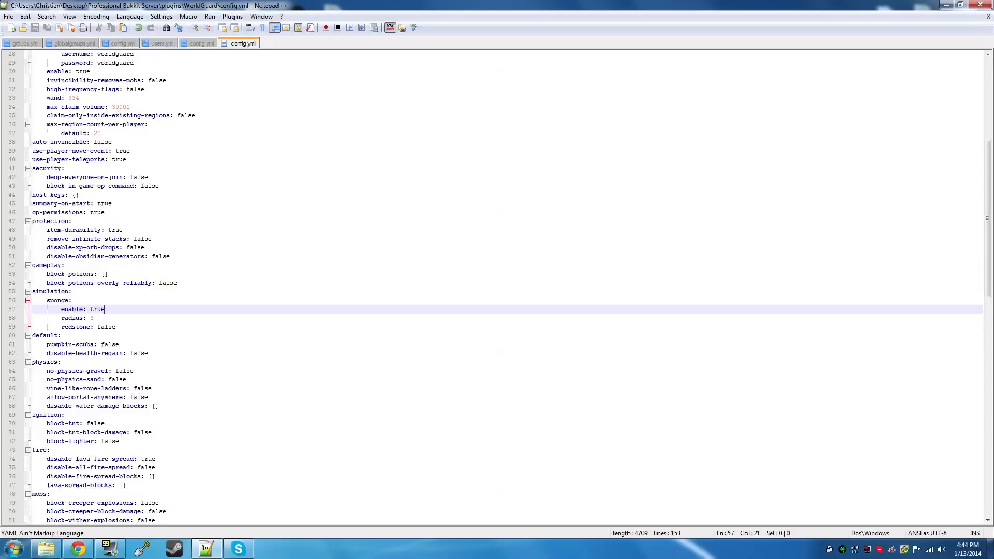
pyautogui.press('Down')
pyautogui.press('End')
pyautogui.press('Up')
pyautogui.press('End')
pyautogui.hotkey('shift', 'Left')
pyautogui.hotkey('shift', 'Left')
pyautogui.hotkey('shift', 'Left')
pyautogui.hotkey('shift', 'Left')
pyautogui.press('Down')
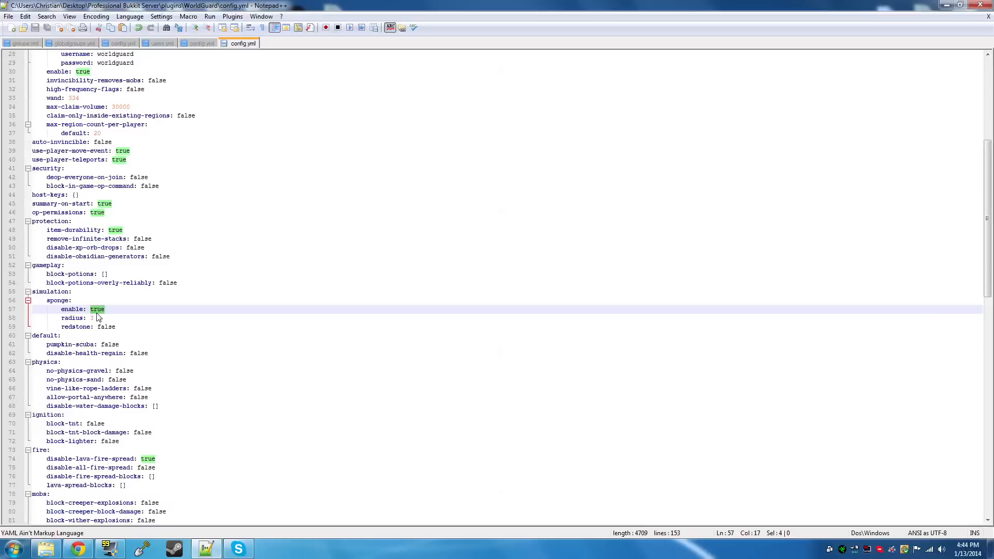
# Examine the radius, enable and redstone values of the sponge settings in the simulation section
pyautogui.press('End')
pyautogui.hotkey('shift', 'Left')
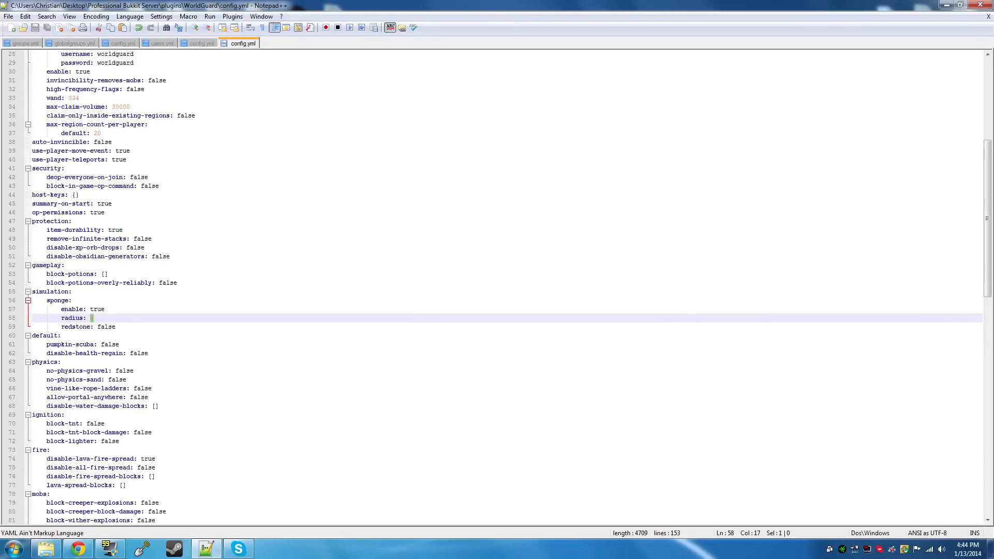
pyautogui.press('Up')
pyautogui.press('End')
pyautogui.hotkey('shift', 'Left')
pyautogui.hotkey('shift', 'Left')
pyautogui.hotkey('shift', 'Left')
pyautogui.hotkey('shift', 'Left')
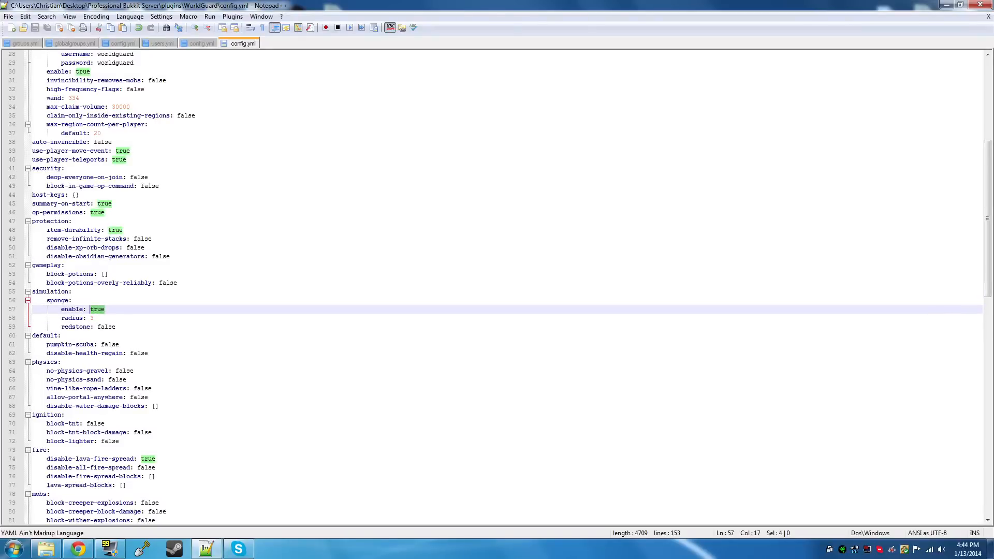
pyautogui.press('Down')
pyautogui.press('Down')
pyautogui.press('End')
pyautogui.hotkey('shift', 'Left')
pyautogui.hotkey('shift', 'Left')
pyautogui.hotkey('shift', 'Left')
pyautogui.hotkey('shift', 'Left')
pyautogui.hotkey('shift', 'Left')
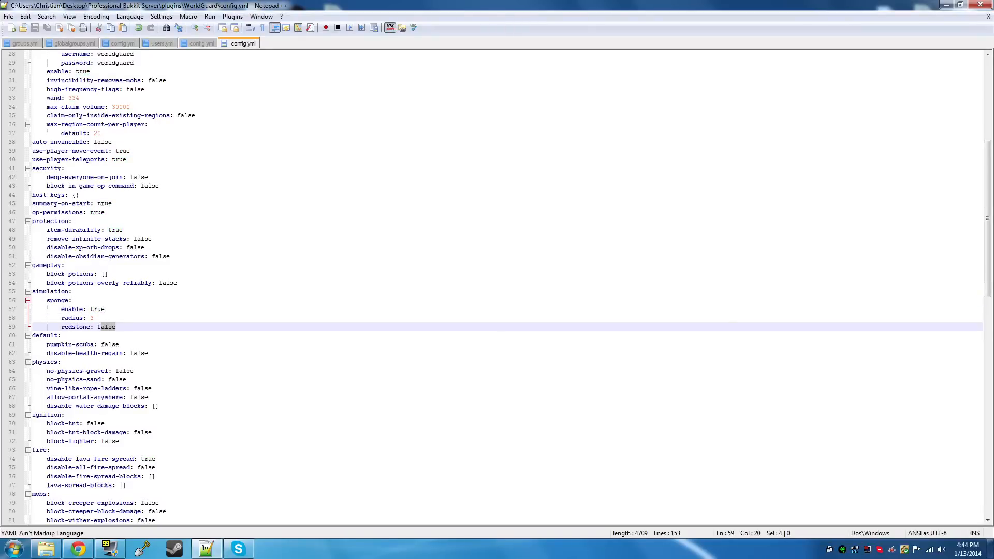
# Set pumpkin-scuba to true in the default section and check the disable-health-regain value
pyautogui.click(112, 353)
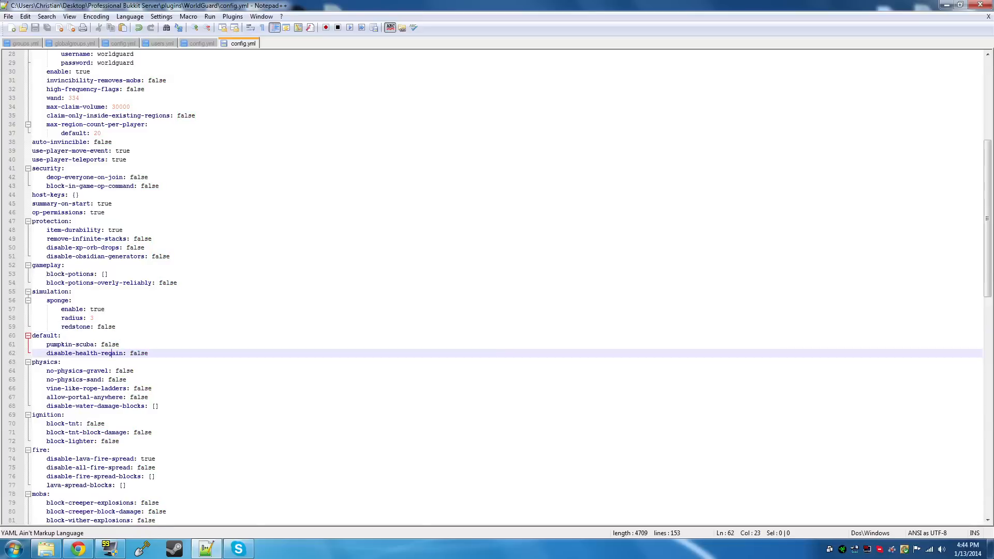
pyautogui.press('Up')
pyautogui.press('End')
pyautogui.hotkey('shift', 'Left')
pyautogui.hotkey('shift', 'Left')
pyautogui.hotkey('shift', 'Left')
pyautogui.hotkey('shift', 'Left')
pyautogui.hotkey('shift', 'Left')
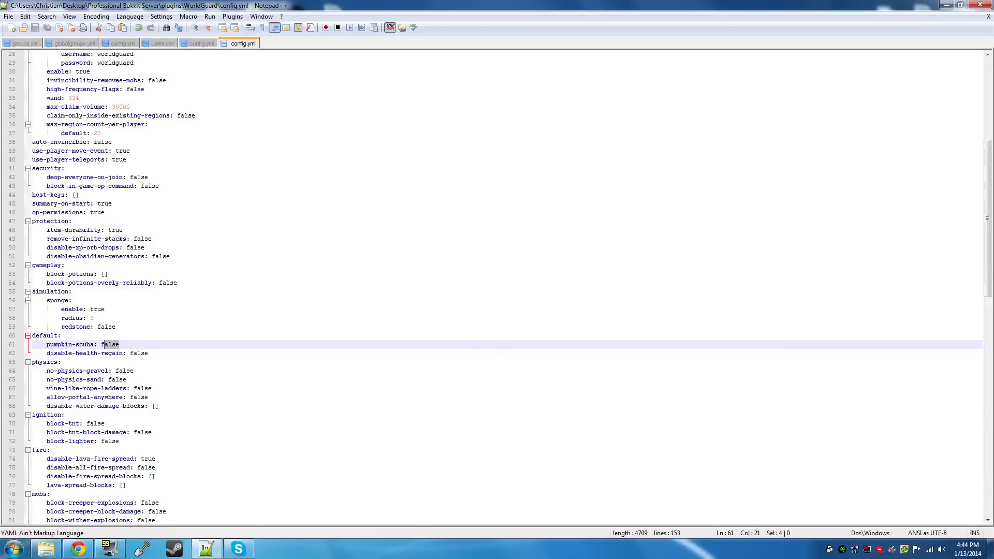
pyautogui.write('true')
pyautogui.press('Down')
pyautogui.press('End')
pyautogui.hotkey('shift', 'Left')
pyautogui.hotkey('shift', 'Left')
pyautogui.hotkey('shift', 'Left')
pyautogui.hotkey('shift', 'Left')
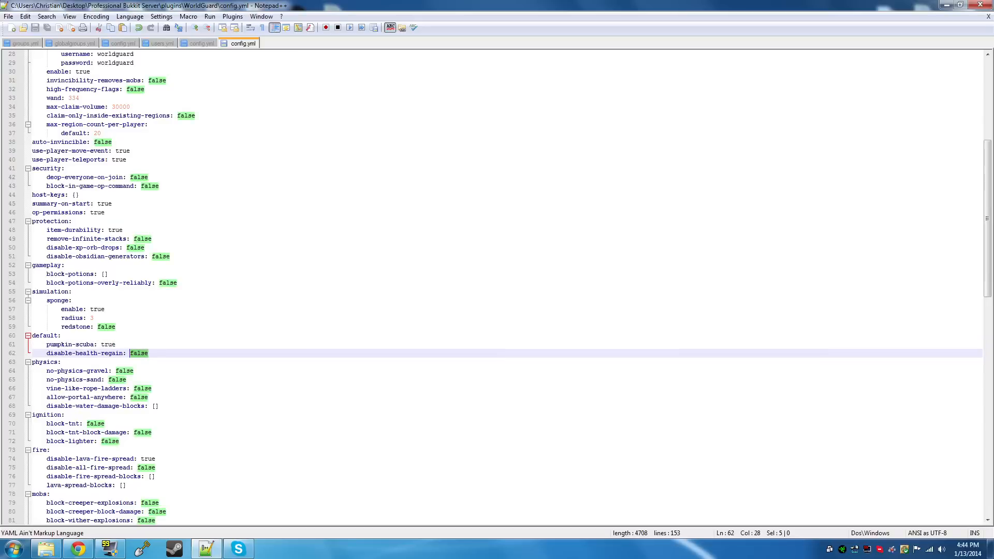
# Set no-physics-gravel to true in the physics section, save the file, and restore the value to false
pyautogui.click(133, 362)
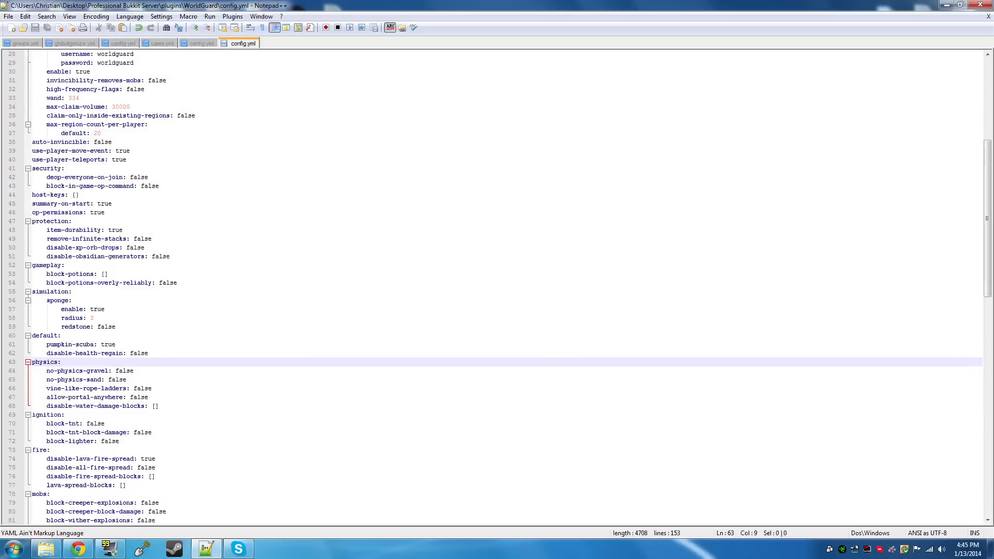
pyautogui.moveTo(135, 371); pyautogui.dragTo(115, 371)
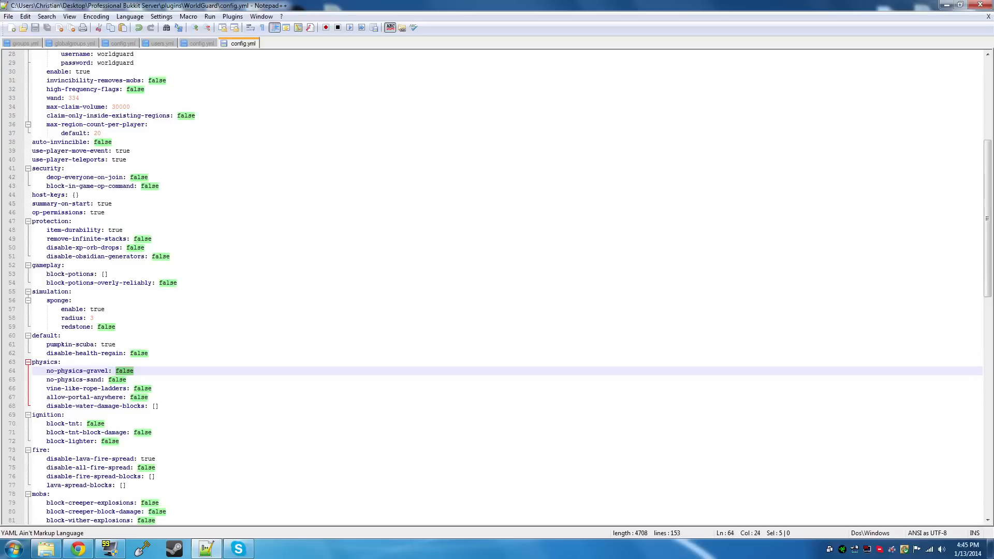
pyautogui.write('true')
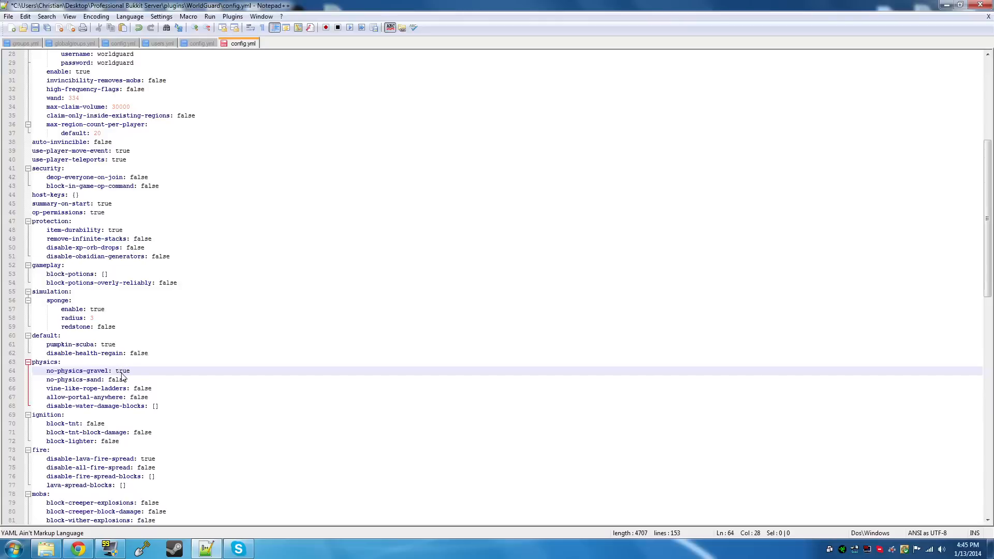
pyautogui.hotkey('ctrl', 's')
pyautogui.hotkey('shift', 'Left')
pyautogui.hotkey('shift', 'Left')
pyautogui.hotkey('shift', 'Left')
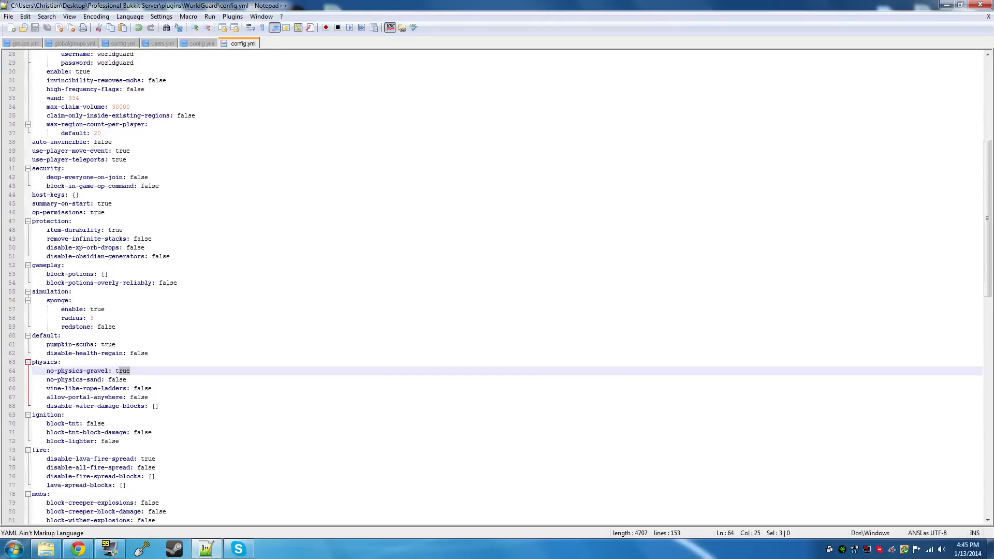
pyautogui.hotkey('shift', 'Left')
pyautogui.write('false')
# Set vine-like-rope-ladders to true in the physics section, save the file, and check the allow-portal-anywhere value
pyautogui.doubleClick(139, 388)
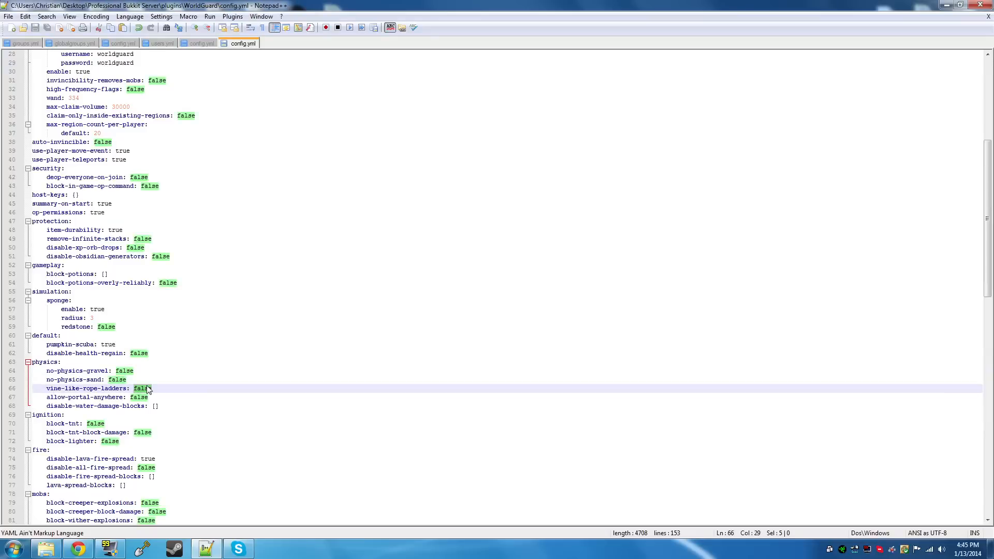
pyautogui.write('true')
pyautogui.hotkey('ctrl', 's')
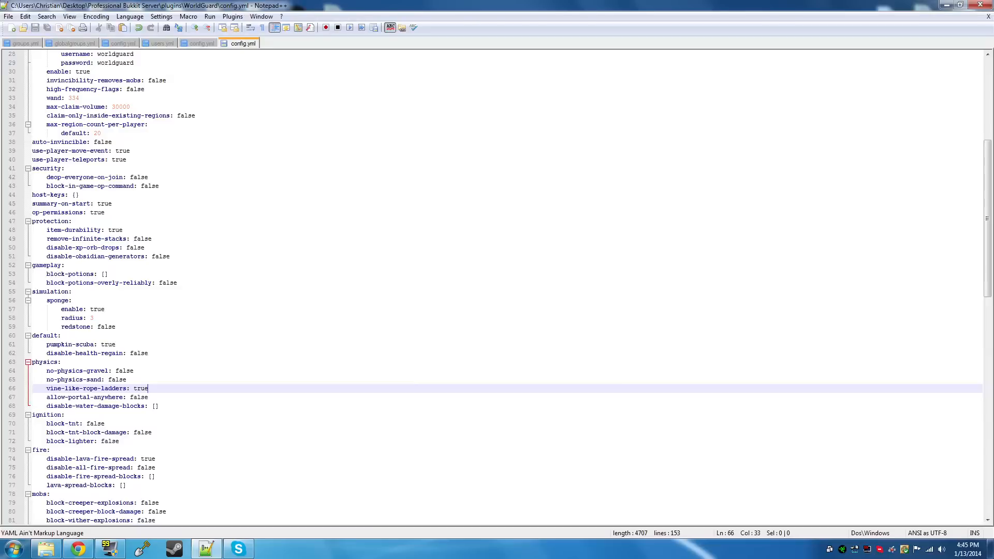
pyautogui.doubleClick(130, 398)
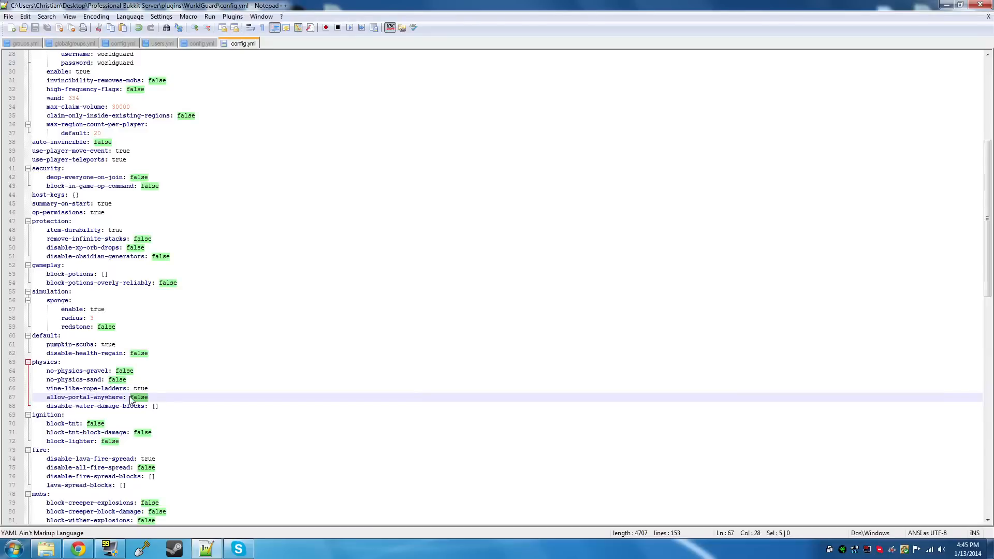
# Set block-tnt, block-tnt-block-damage and block-lighter to true in the ignition section and save the file
pyautogui.scroll(-2, 131, 398)
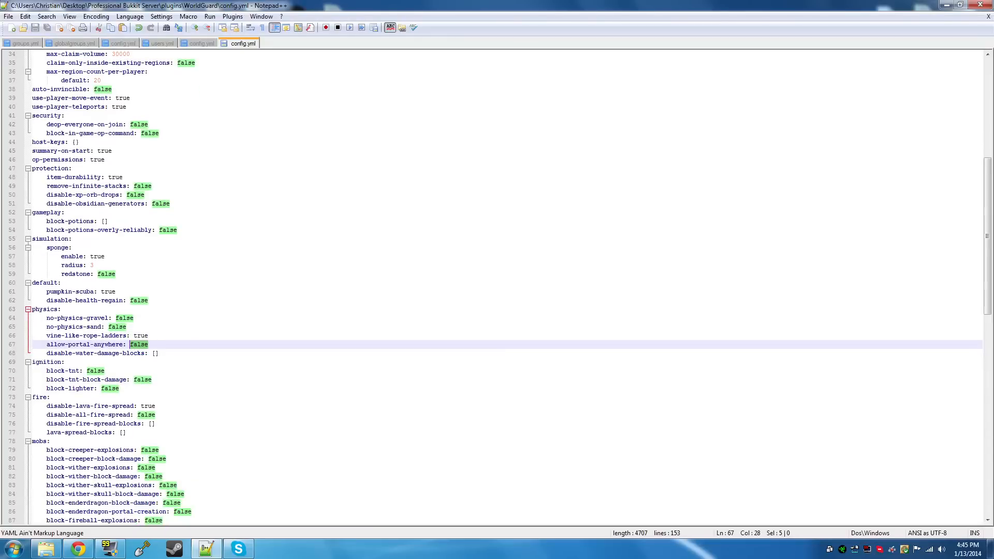
pyautogui.click(103, 370)
pyautogui.moveTo(104, 371); pyautogui.dragTo(87, 372)
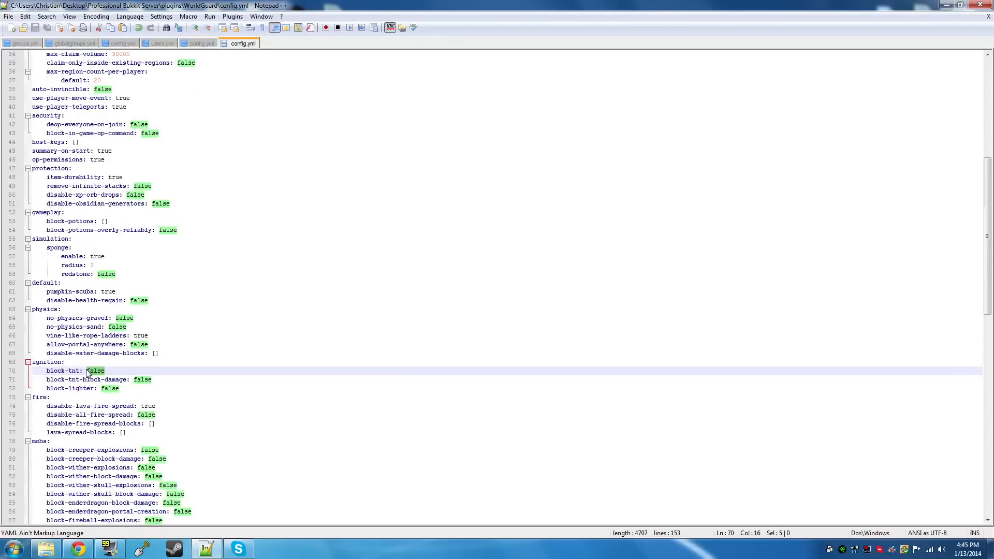
pyautogui.write('true')
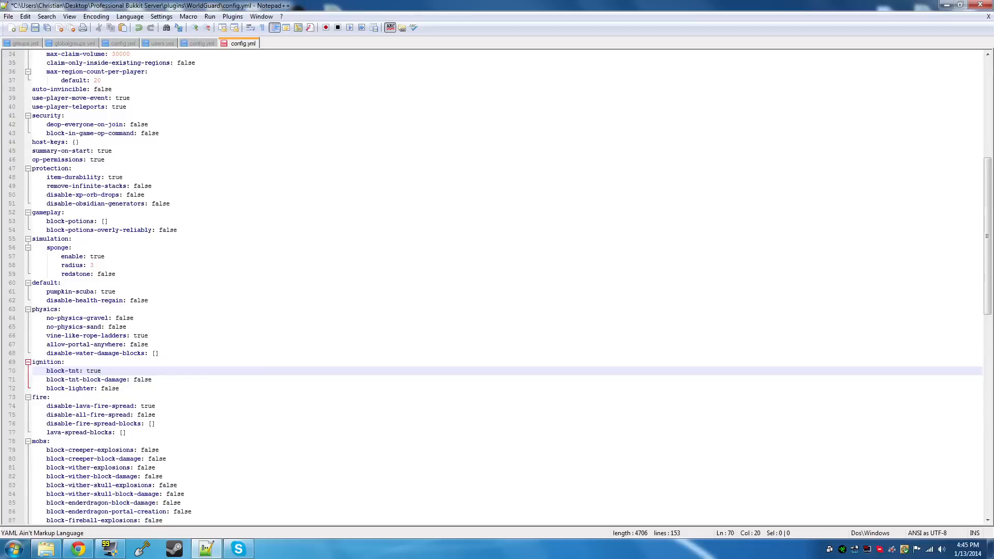
pyautogui.moveTo(152, 379)
pyautogui.mouseDown()
pyautogui.moveTo(124, 380)
pyautogui.moveTo(134, 381)
pyautogui.mouseUp()
pyautogui.write('t')
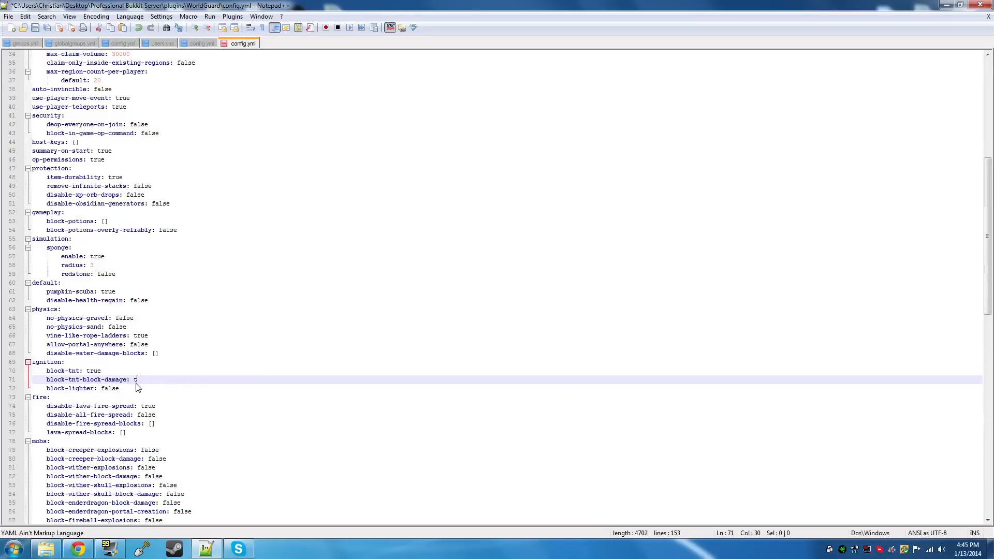
pyautogui.write('rue')
pyautogui.doubleClick(109, 389)
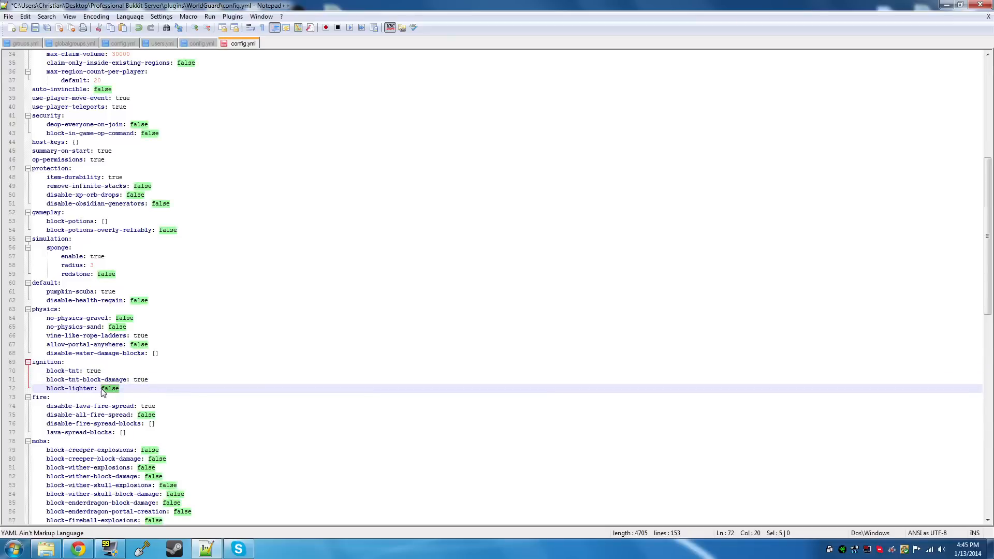
pyautogui.write('true')
pyautogui.hotkey('ctrl', 's')
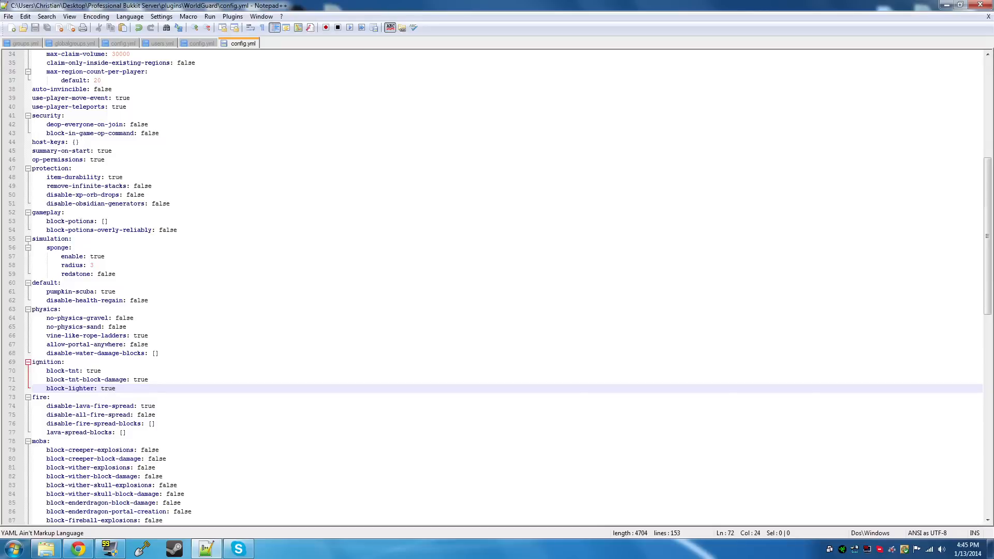
# Set disable-all-fire-spread to true in the fire section and block-lighter to false in the ignition section, saving the file
pyautogui.moveTo(117, 388); pyautogui.dragTo(66, 363)
pyautogui.moveTo(156, 407); pyautogui.dragTo(142, 407)
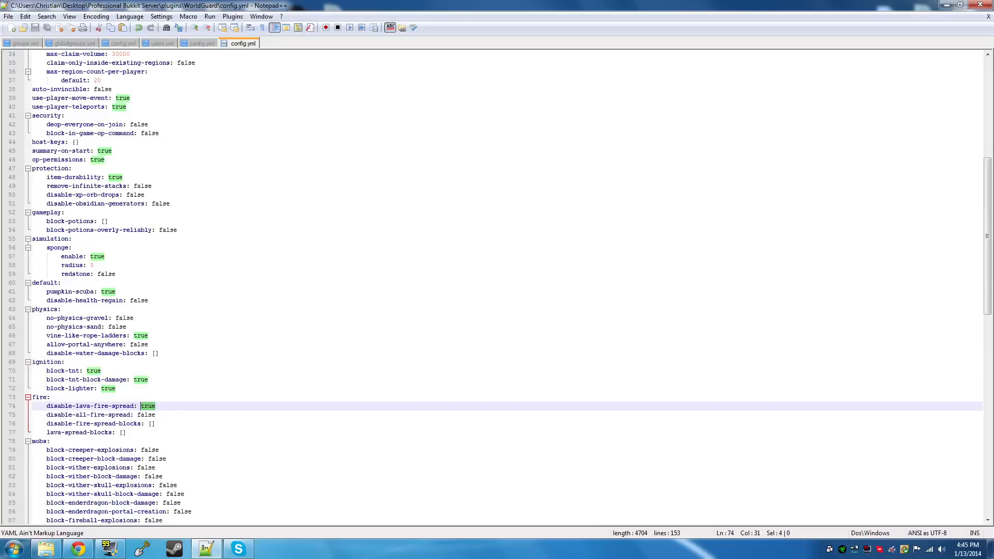
pyautogui.moveTo(156, 415); pyautogui.dragTo(137, 415)
pyautogui.write('true')
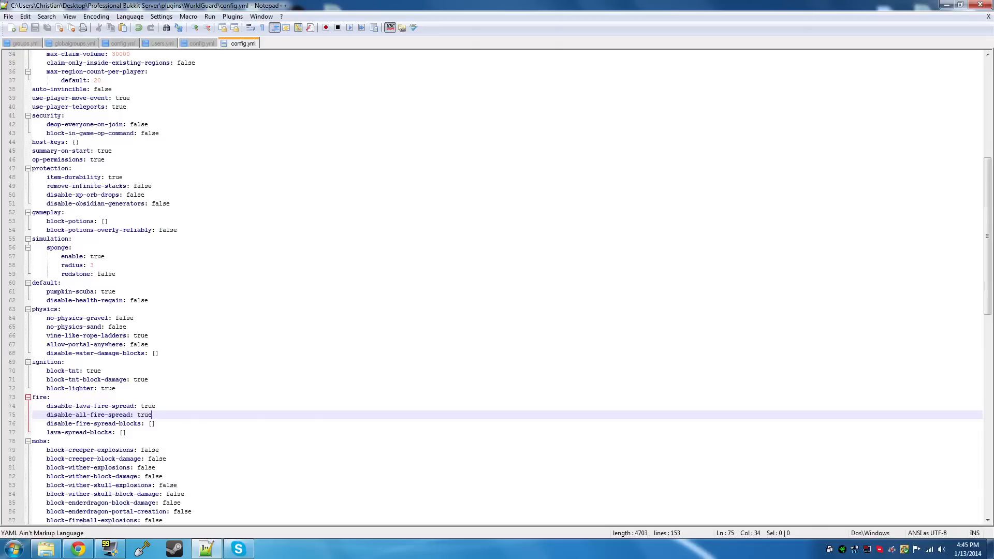
pyautogui.doubleClick(106, 389)
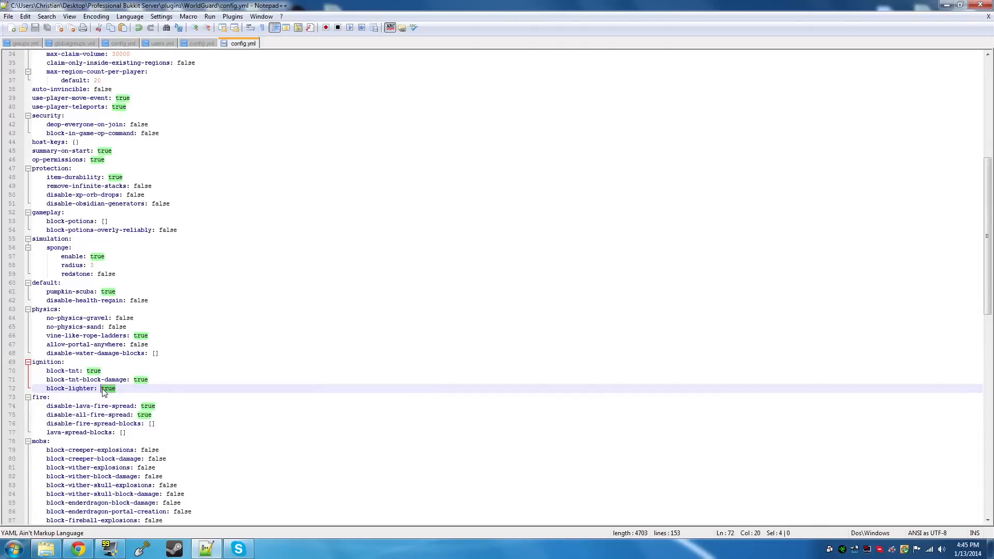
pyautogui.write('false')
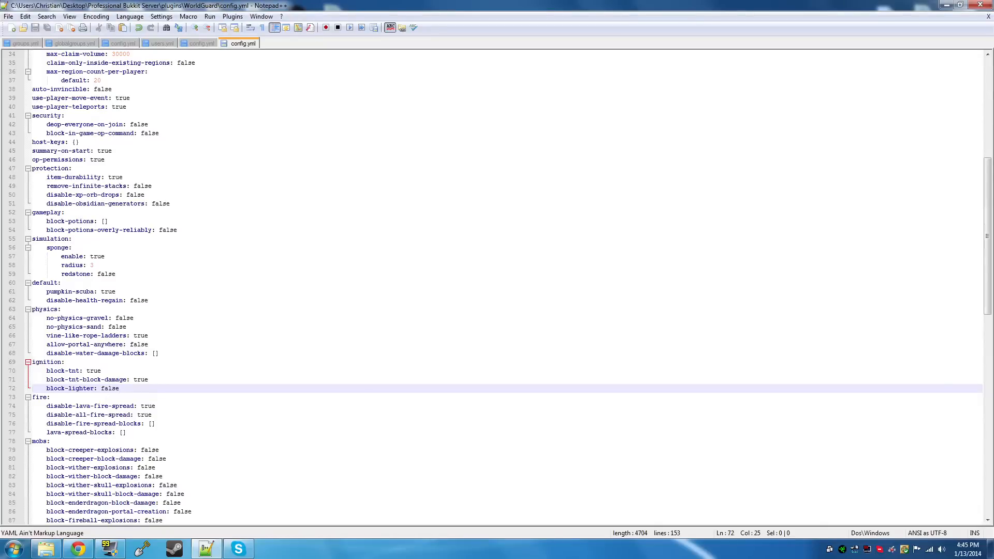
# Set block-creeper-explosions and block-creeper-block-damage to true in the mobs section and save the file
pyautogui.moveTo(156, 423); pyautogui.dragTo(149, 424)
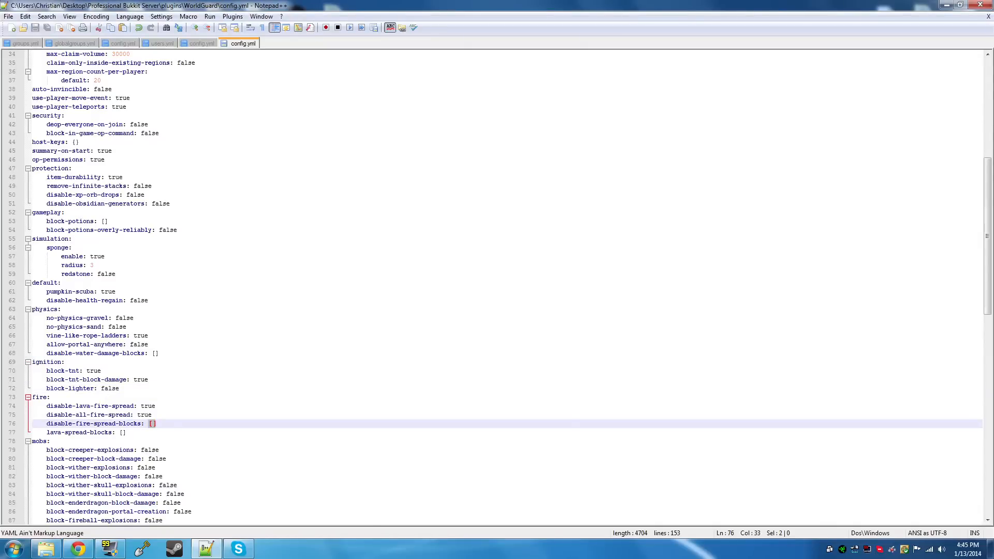
pyautogui.scroll(-7, 153, 421)
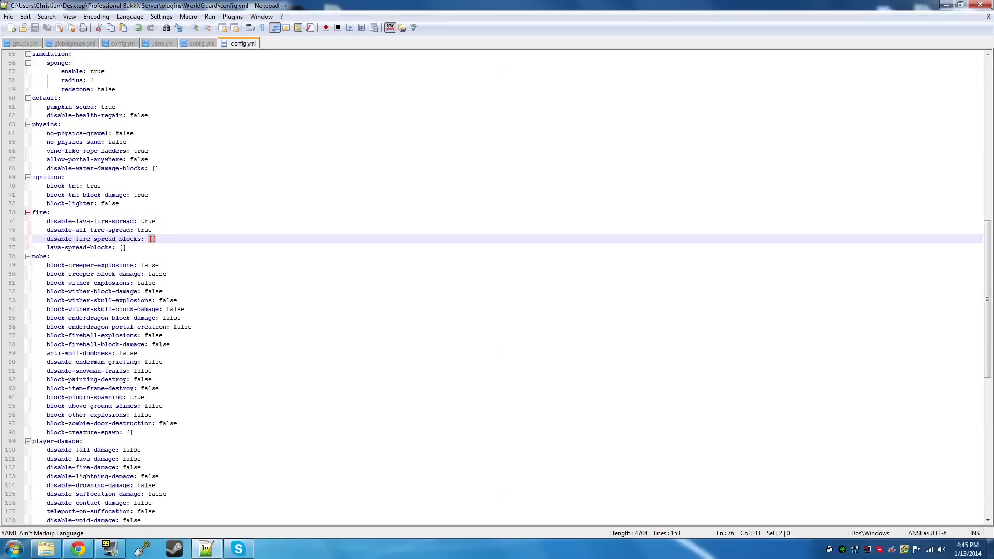
pyautogui.scroll(5, 497, 287)
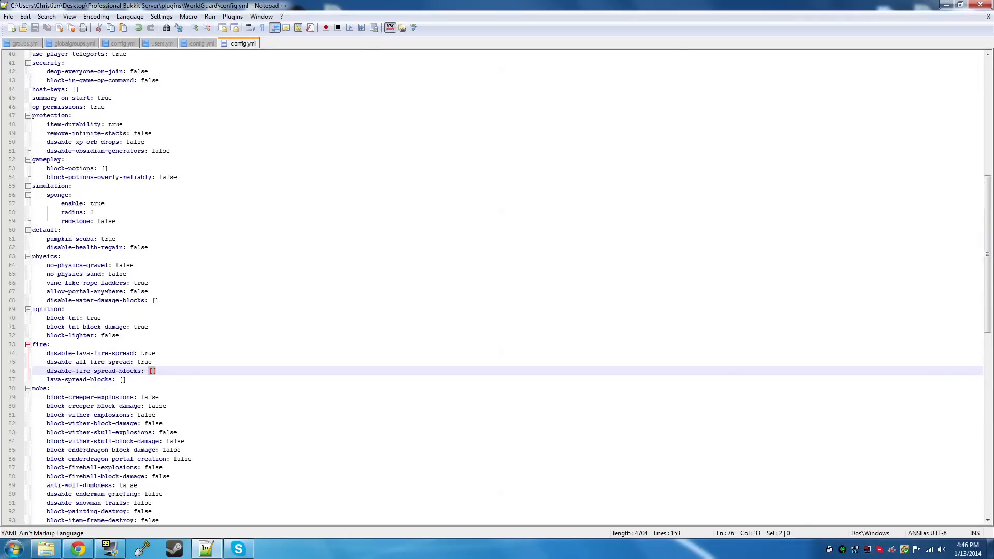
pyautogui.scroll(-3, 497, 287)
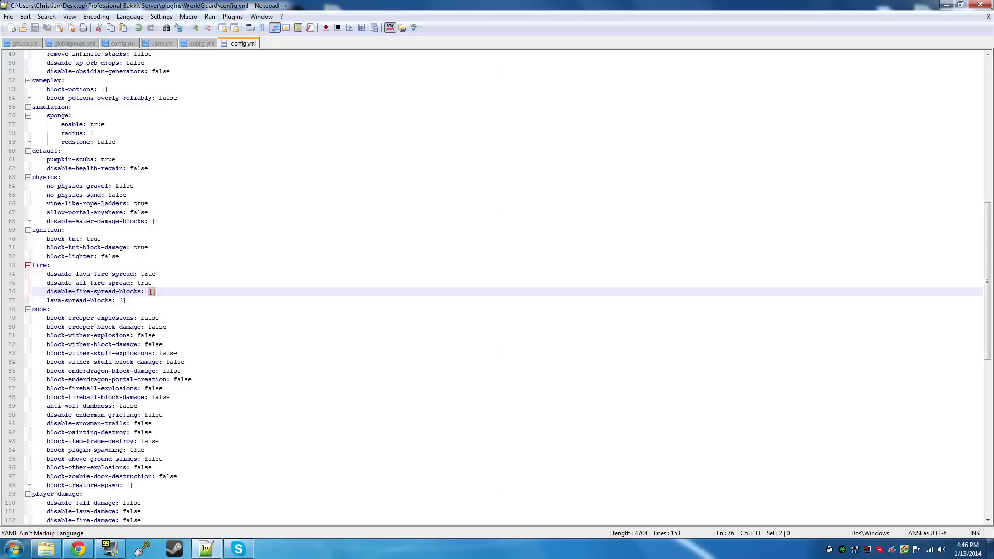
pyautogui.moveTo(133, 459); pyautogui.dragTo(99, 336)
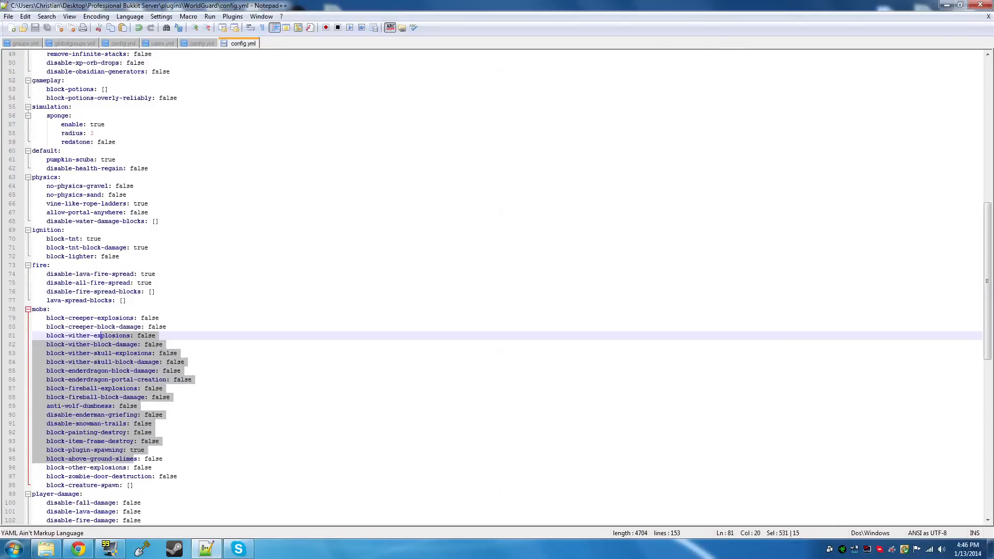
pyautogui.click(181, 346)
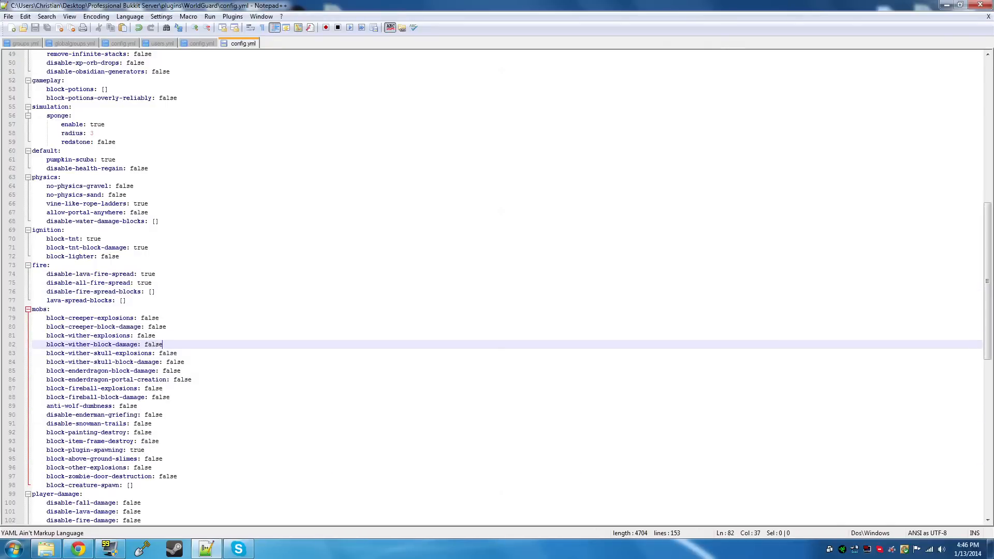
pyautogui.doubleClick(142, 318)
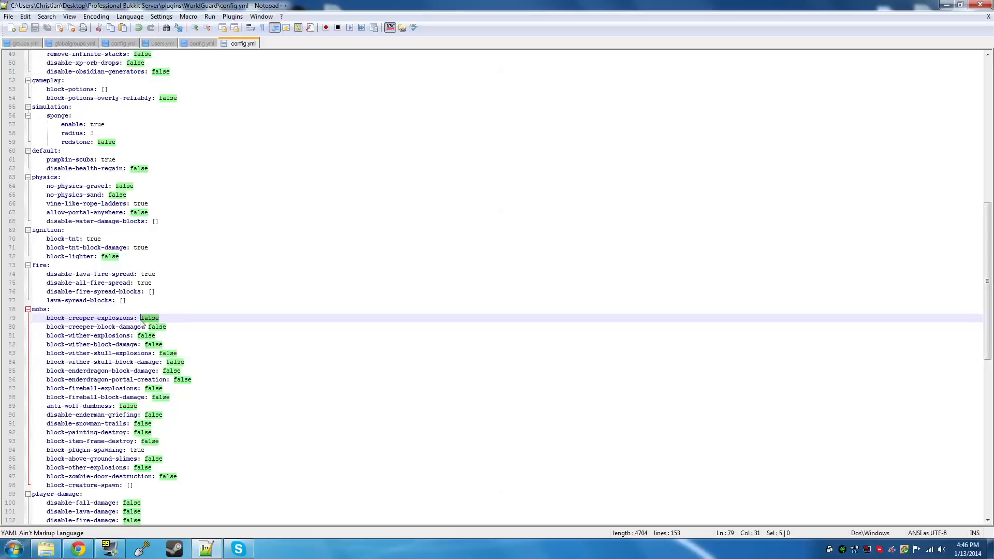
pyautogui.write('true')
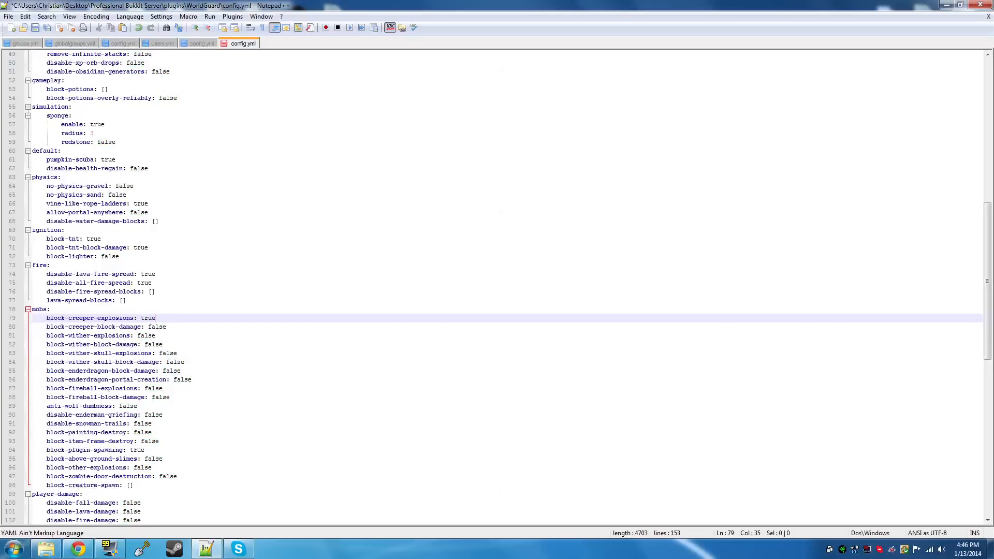
pyautogui.doubleClick(157, 326)
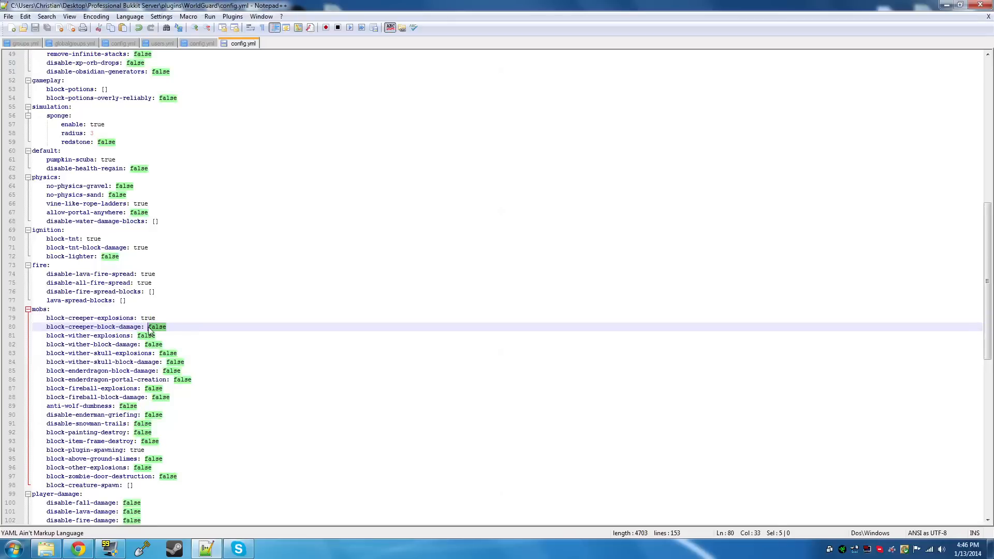
pyautogui.write('true')
pyautogui.hotkey('ctrl', 's')
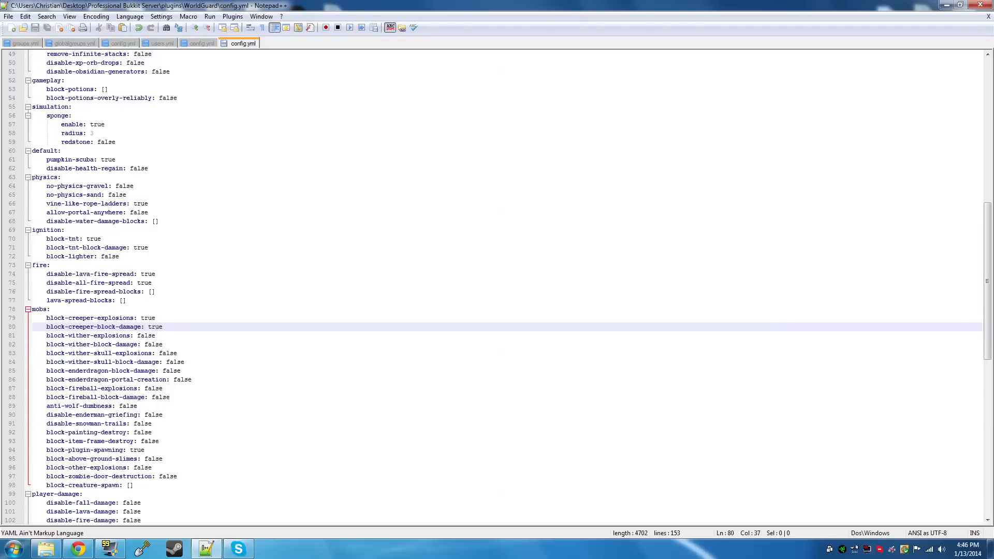
# Set block-wither-explosions to true in the mobs section and save the file
pyautogui.doubleClick(146, 336)
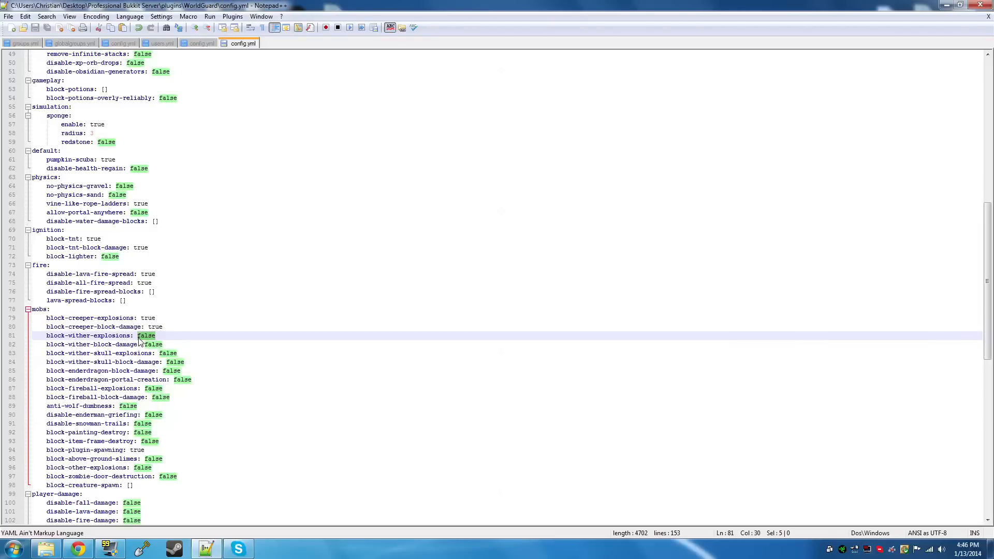
pyautogui.write('true')
pyautogui.hotkey('ctrl', 's')
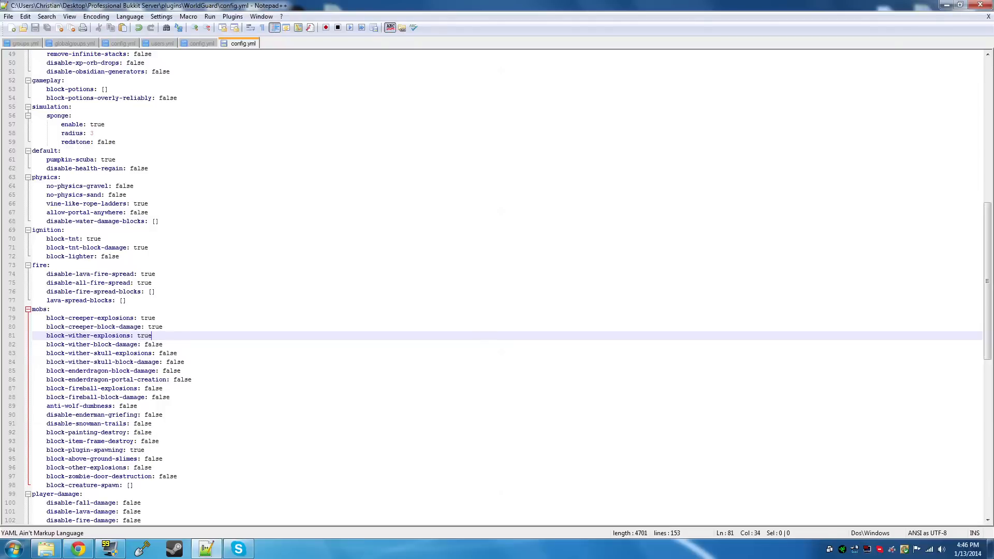
# Set block-wither-block-damage, block-wither-skull-explosions and block-wither-skull-block-damage to true in the mobs section and save the file
pyautogui.doubleClick(153, 344)
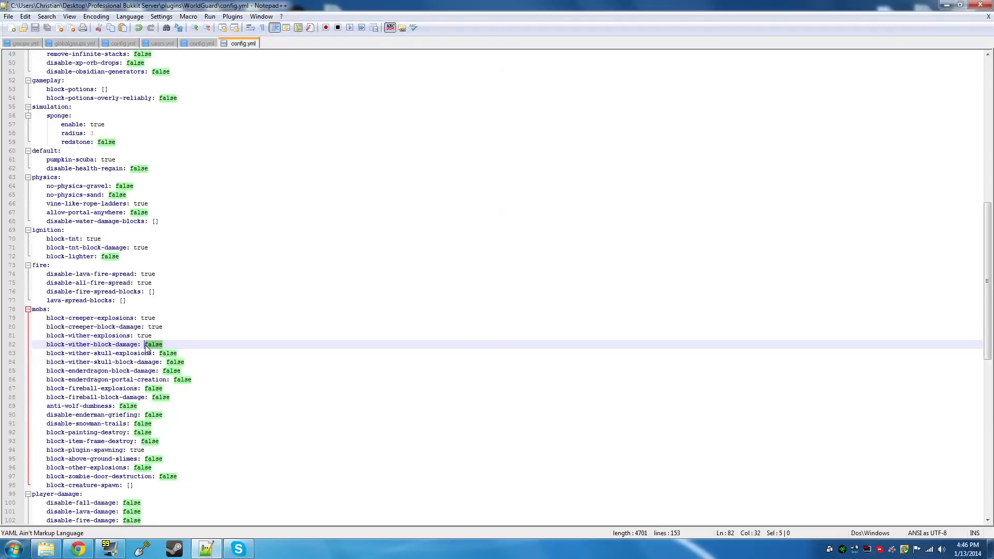
pyautogui.write('true')
pyautogui.hotkey('ctrl', 's')
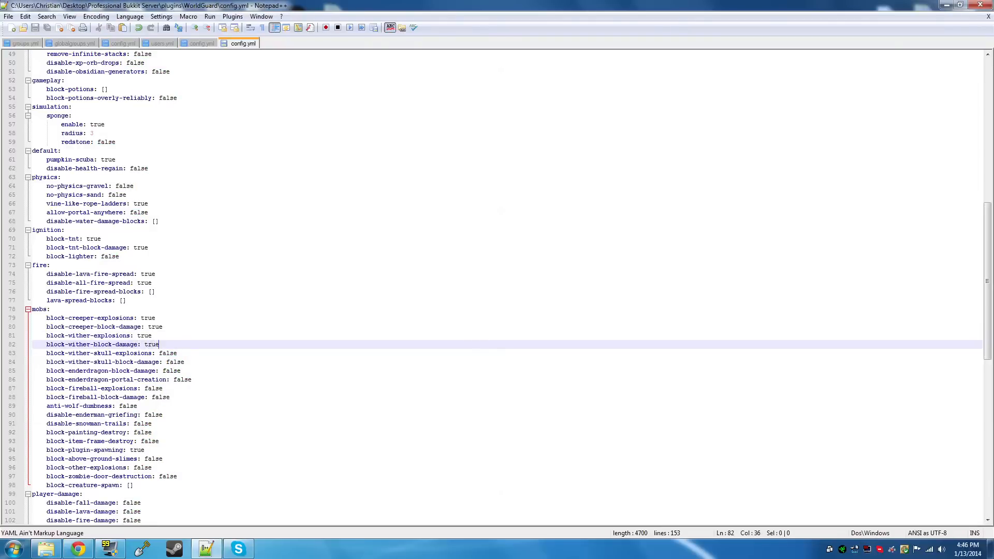
pyautogui.doubleClick(167, 353)
pyautogui.write('true')
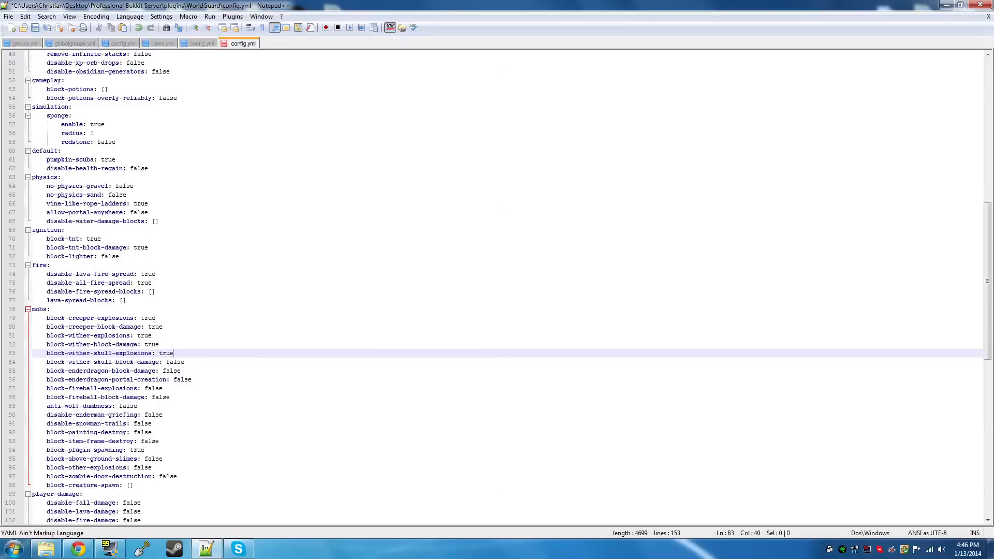
pyautogui.click(183, 362)
pyautogui.doubleClick(168, 363)
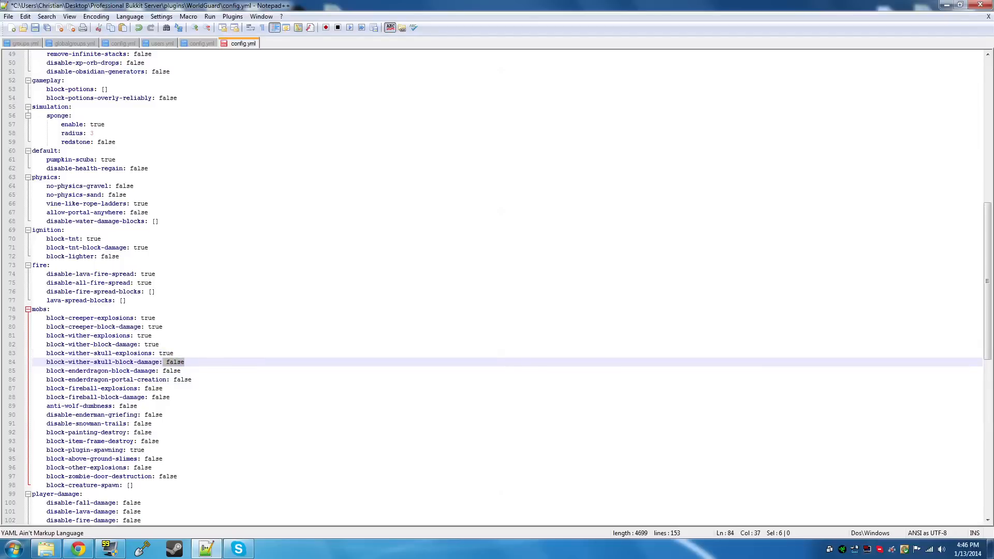
pyautogui.write('true')
pyautogui.hotkey('ctrl', 's')
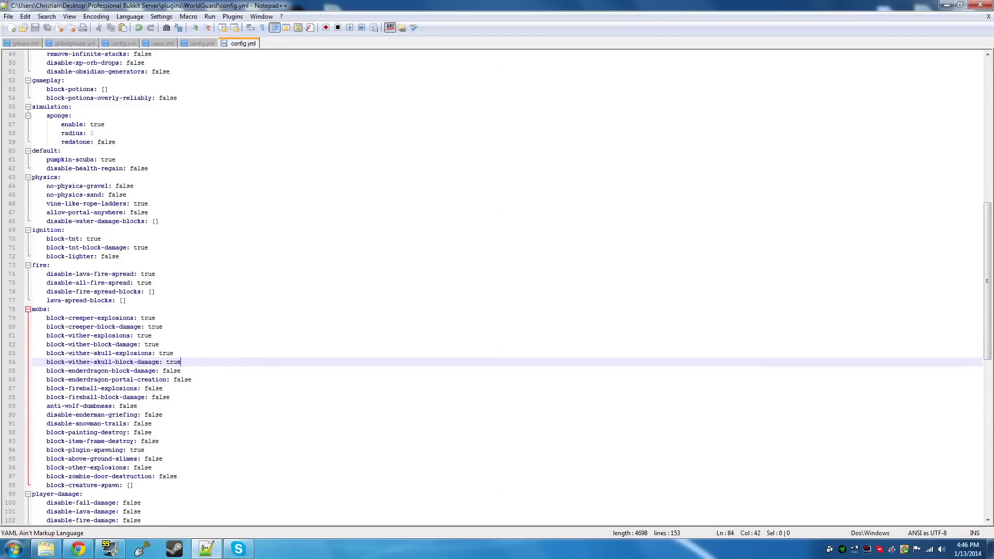
# Set block-enderdragon-block-damage to true in the mobs section and save the file
pyautogui.scroll(-1, 500, 285)
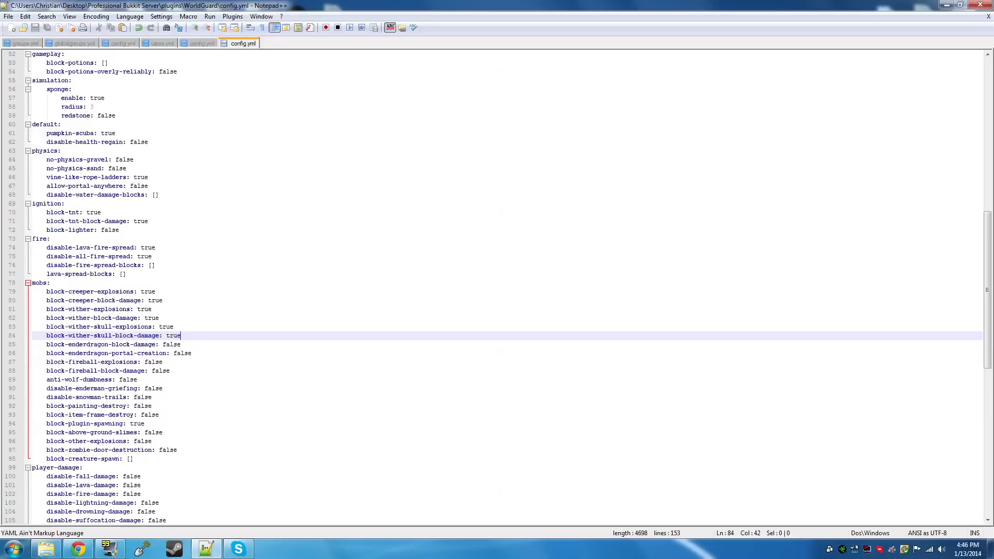
pyautogui.doubleClick(172, 344)
pyautogui.write('true')
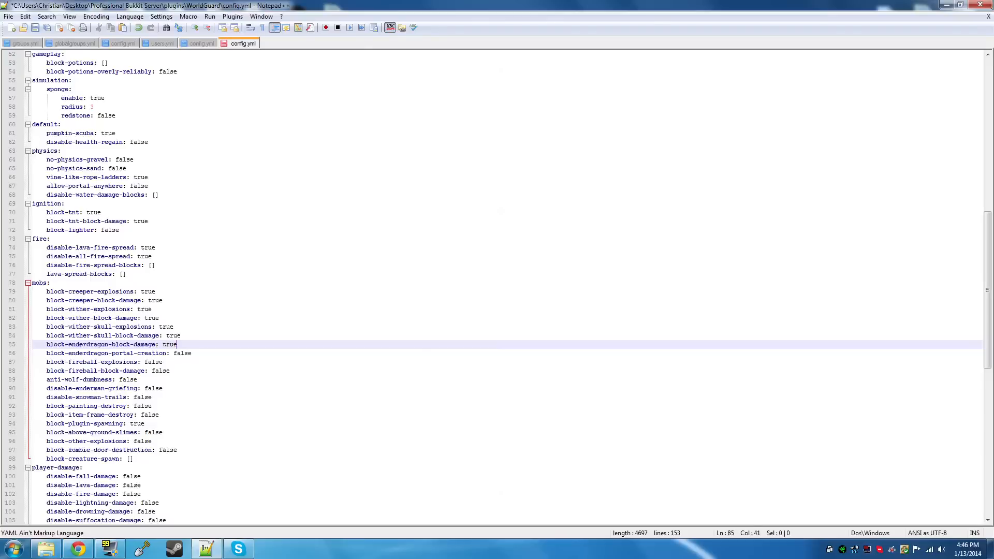
pyautogui.hotkey('ctrl', 's')
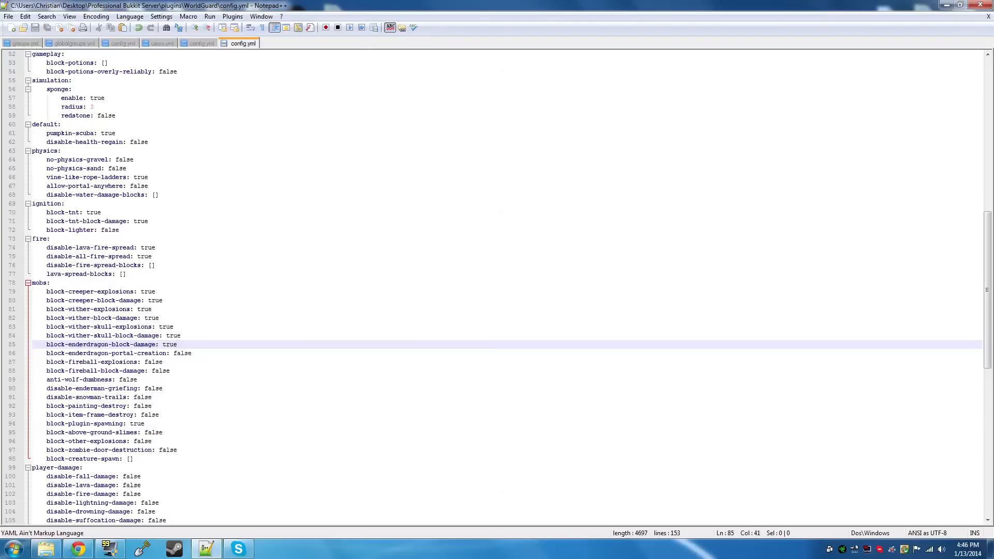
pyautogui.click(192, 353)
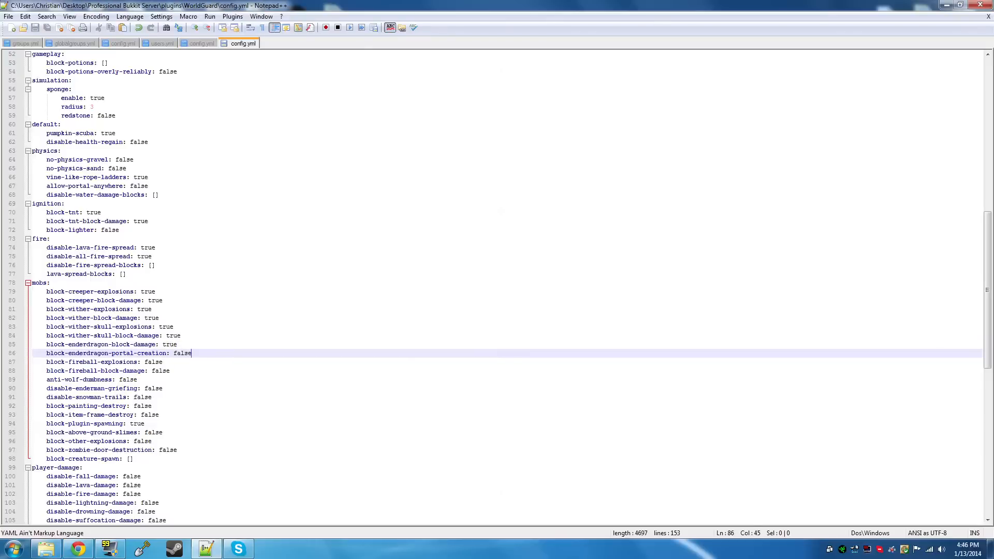
# Set block-fireball-explosions, block-fireball-block-damage and disable-enderman-griefing to true in the mobs section, saving the file
pyautogui.scroll(-1, 497, 288)
pyautogui.doubleClick(153, 335)
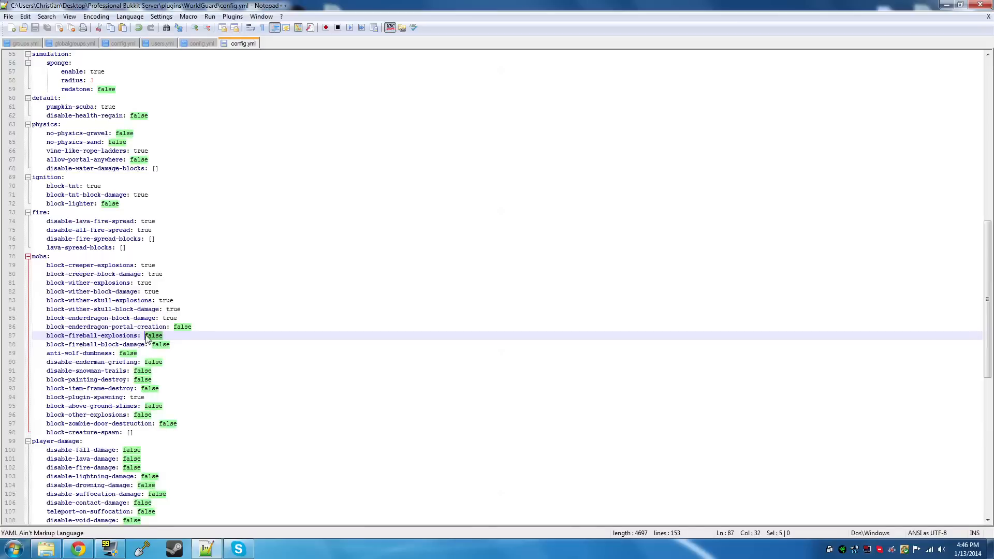
pyautogui.write('true')
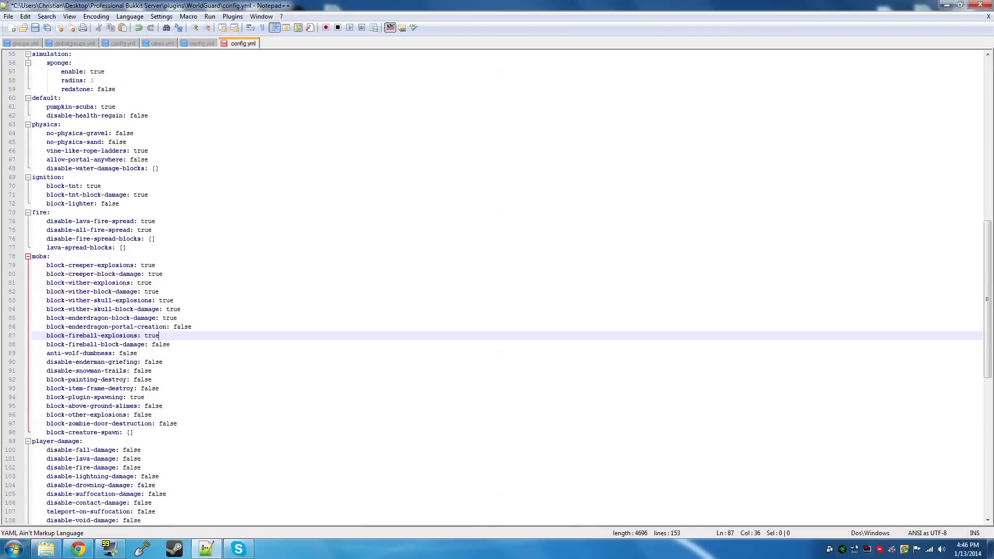
pyautogui.doubleClick(156, 344)
pyautogui.write('true')
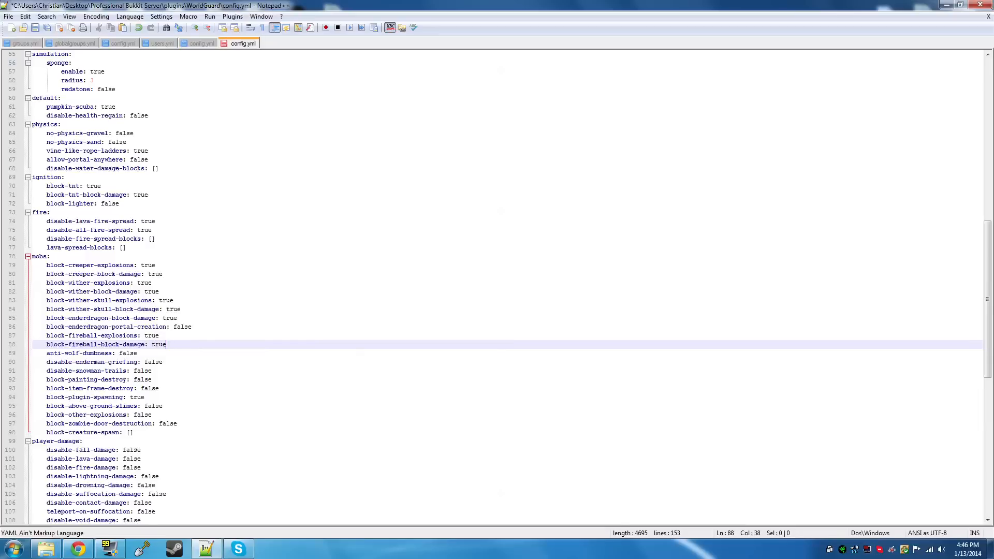
pyautogui.hotkey('ctrl', 's')
pyautogui.doubleClick(149, 362)
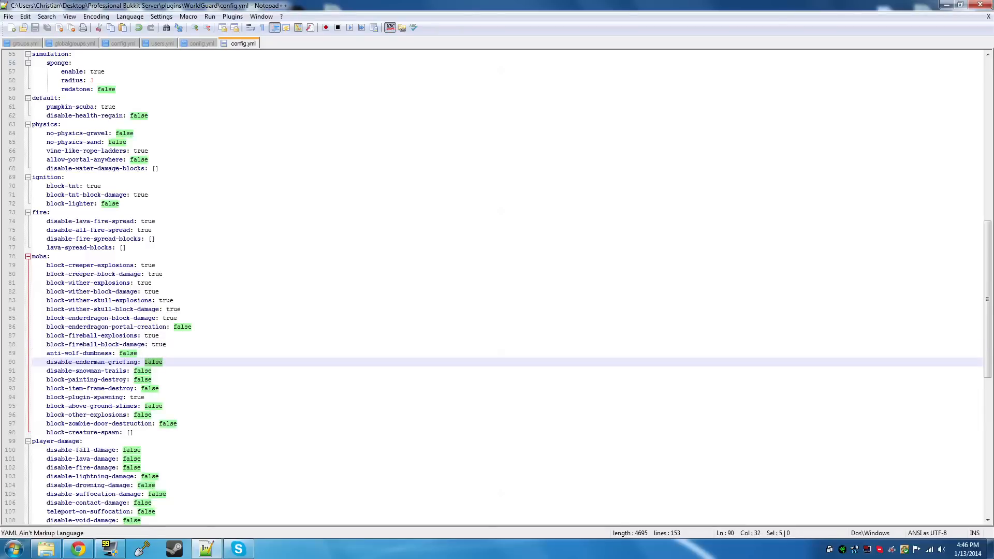
pyautogui.write('true')
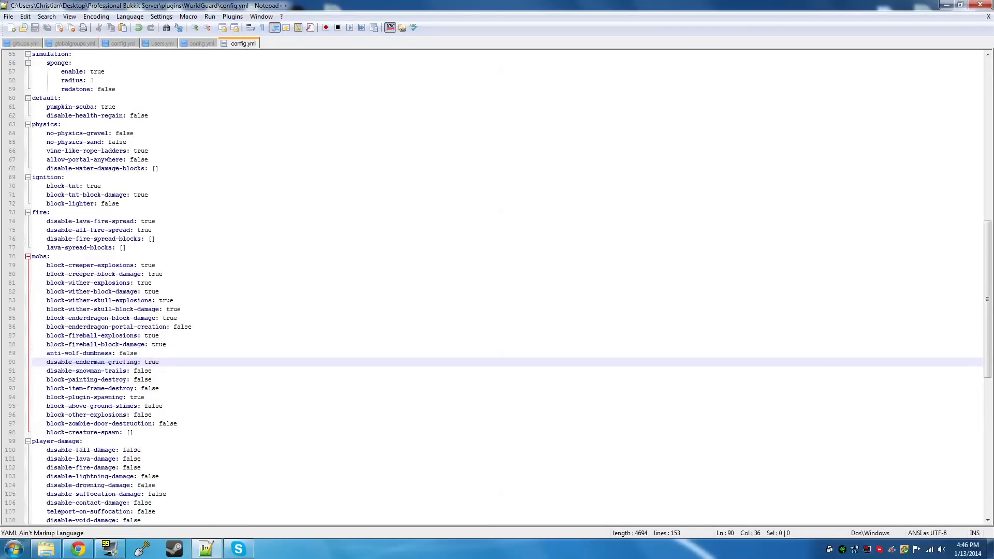
pyautogui.scroll(-1, 508, 287)
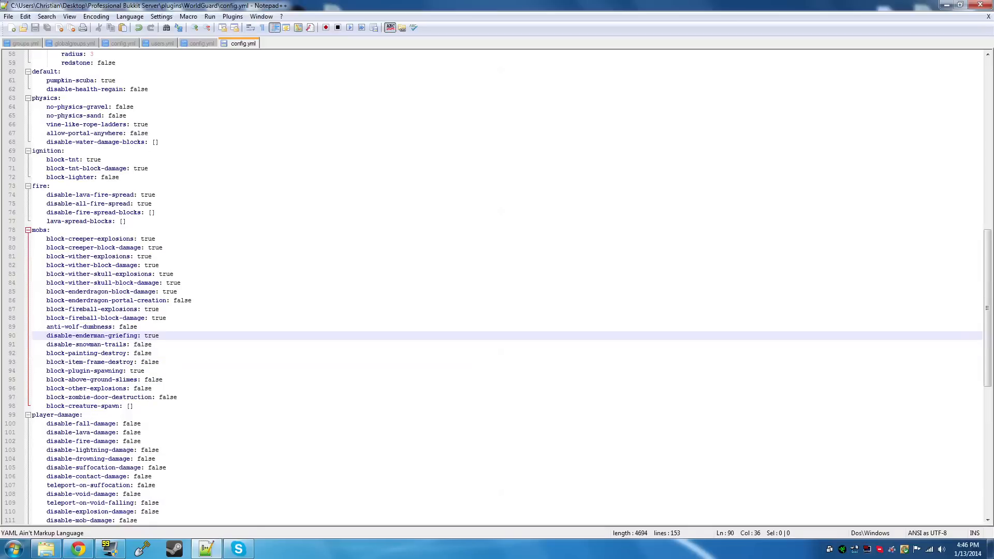
pyautogui.doubleClick(139, 344)
pyautogui.moveTo(137, 344); pyautogui.dragTo(135, 345)
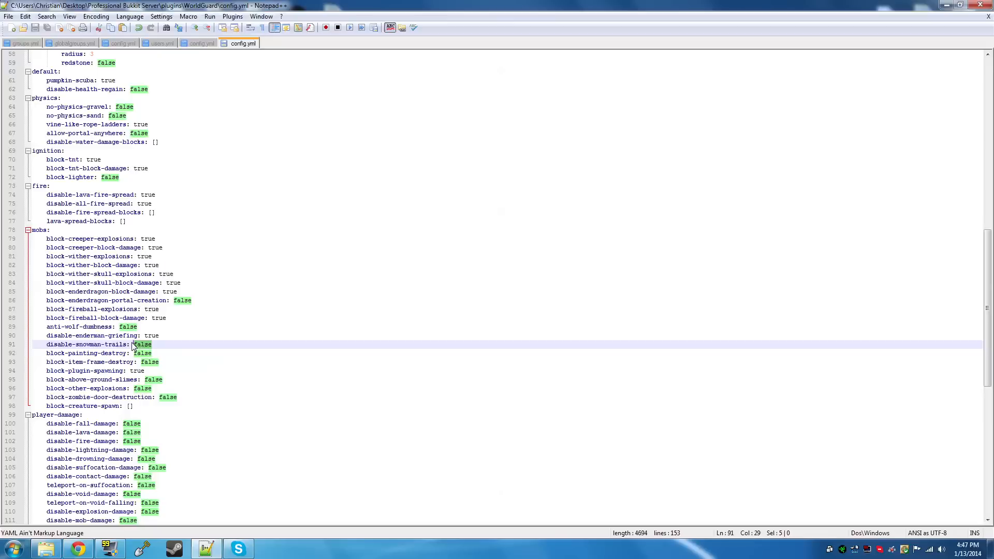
pyautogui.moveTo(151, 345); pyautogui.dragTo(130, 342)
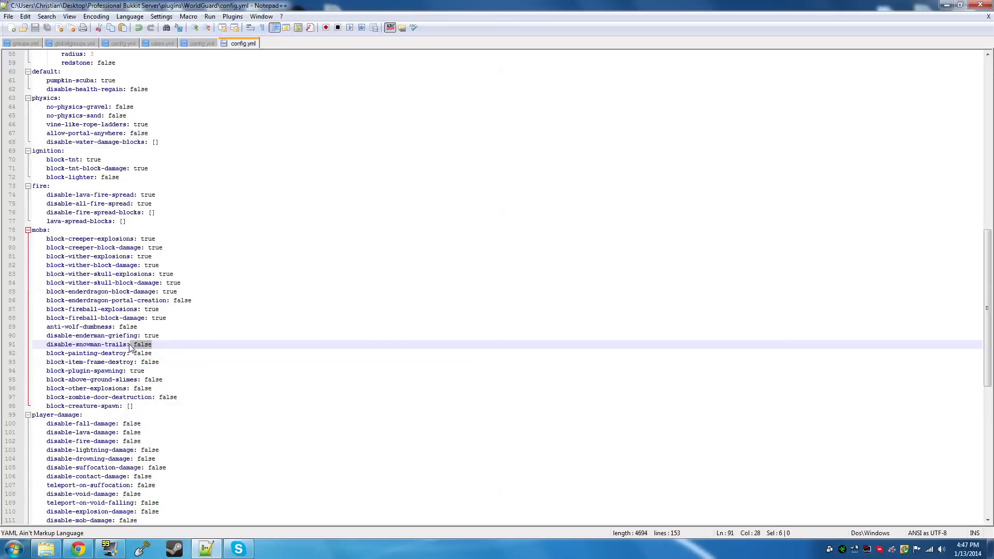
pyautogui.click(153, 345)
# Set block-other-explosions, block-zombie-door-destruction and block-above-ground-slimes to true in the mobs section, saving the file
pyautogui.moveTo(151, 389); pyautogui.dragTo(134, 391)
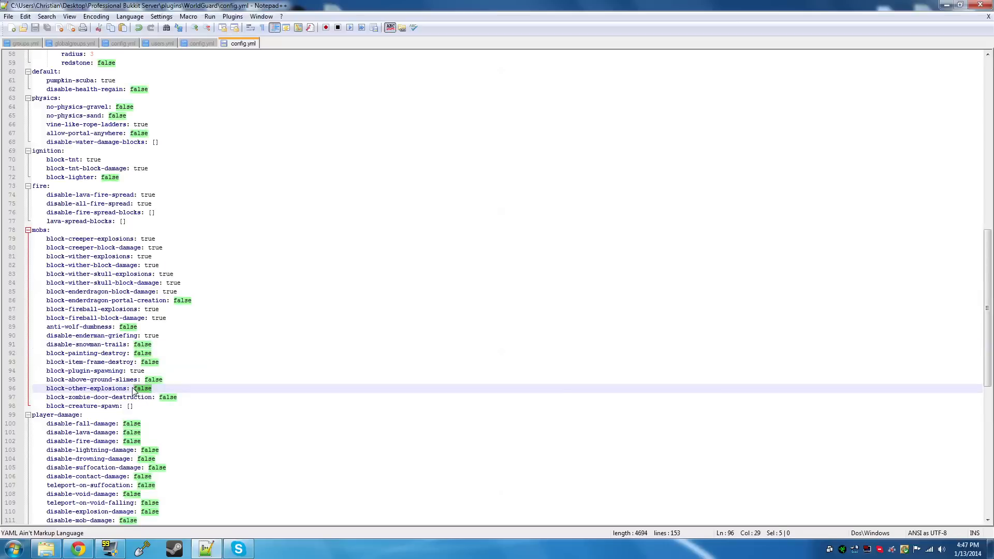
pyautogui.write('true')
pyautogui.hotkey('ctrl', 's')
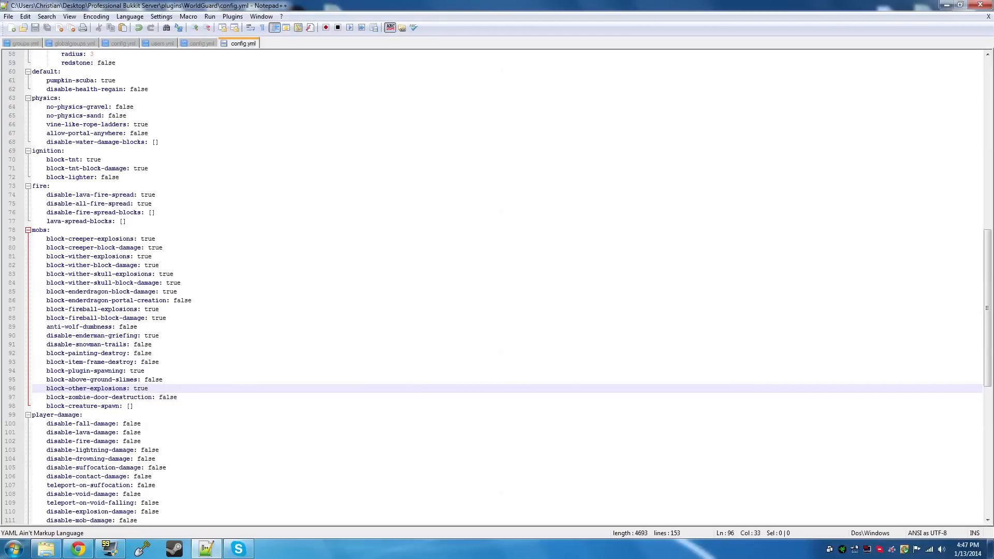
pyautogui.moveTo(177, 398); pyautogui.dragTo(159, 398)
pyautogui.write('true')
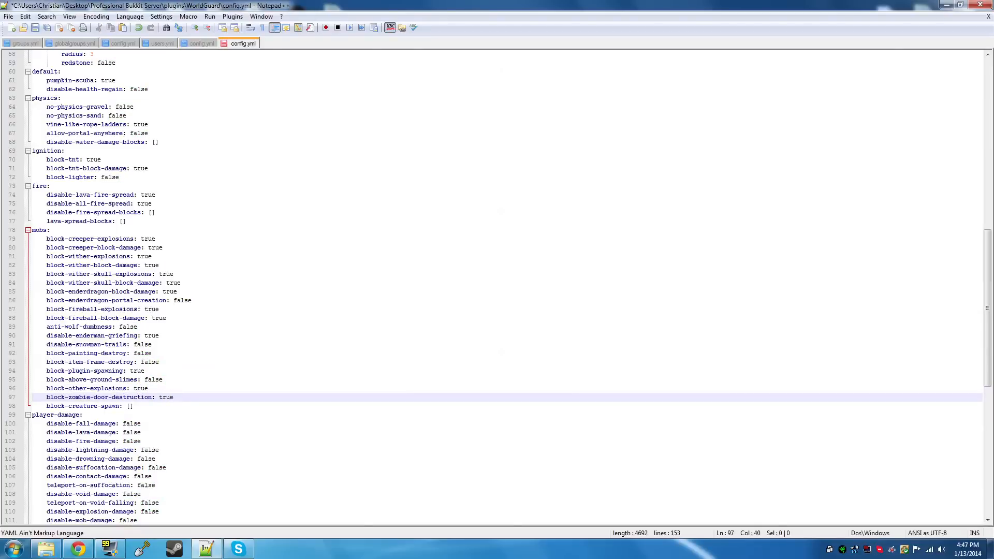
pyautogui.hotkey('ctrl', 's')
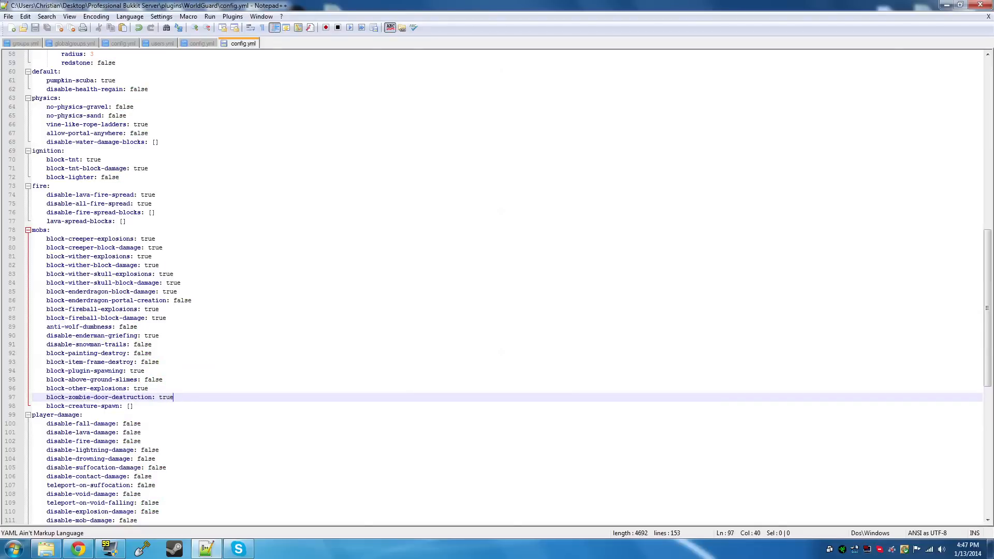
pyautogui.moveTo(164, 380); pyautogui.dragTo(145, 380)
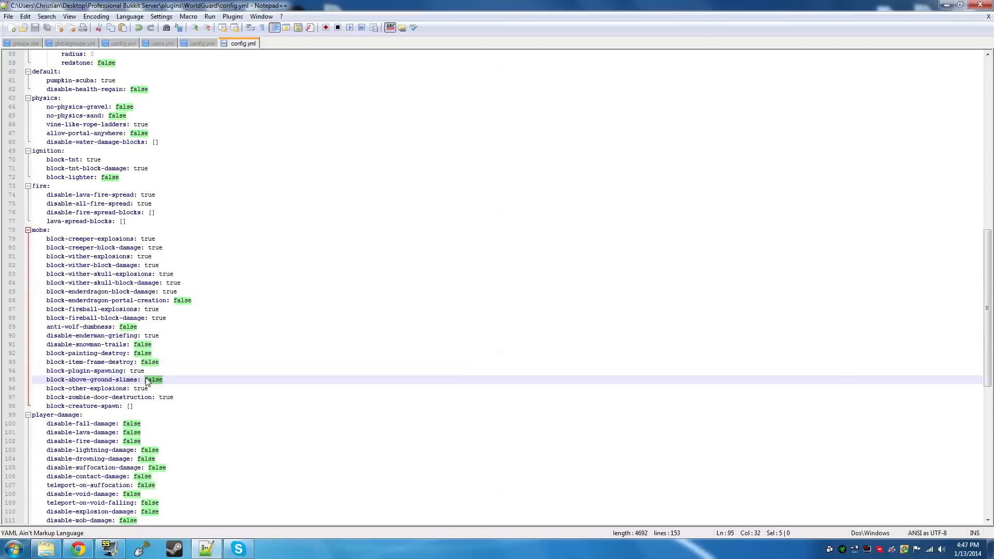
pyautogui.write('true')
pyautogui.hotkey('ctrl', 's')
# Review the block-creature-spawn entry and the options in the player-damage section
pyautogui.scroll(-2, 147, 382)
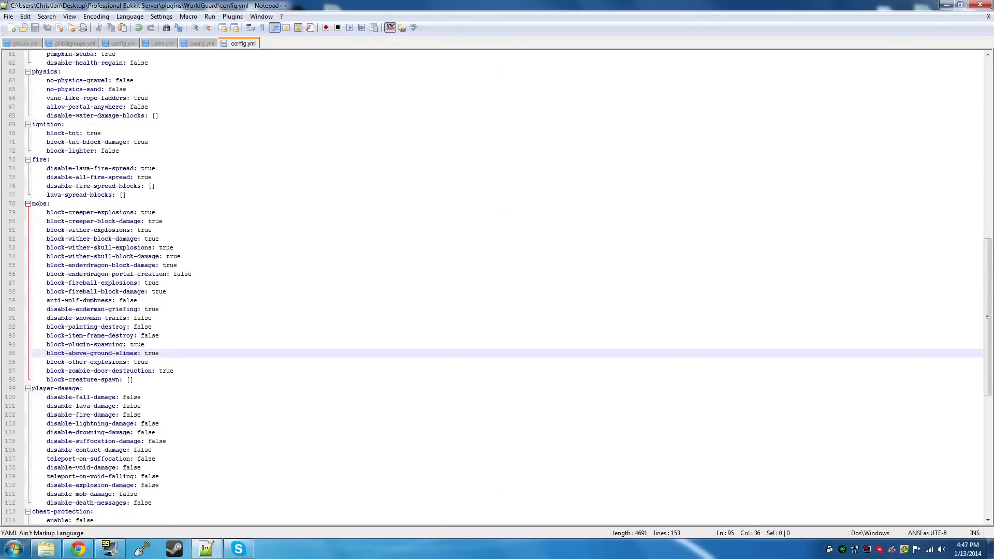
pyautogui.moveTo(131, 353); pyautogui.dragTo(134, 353)
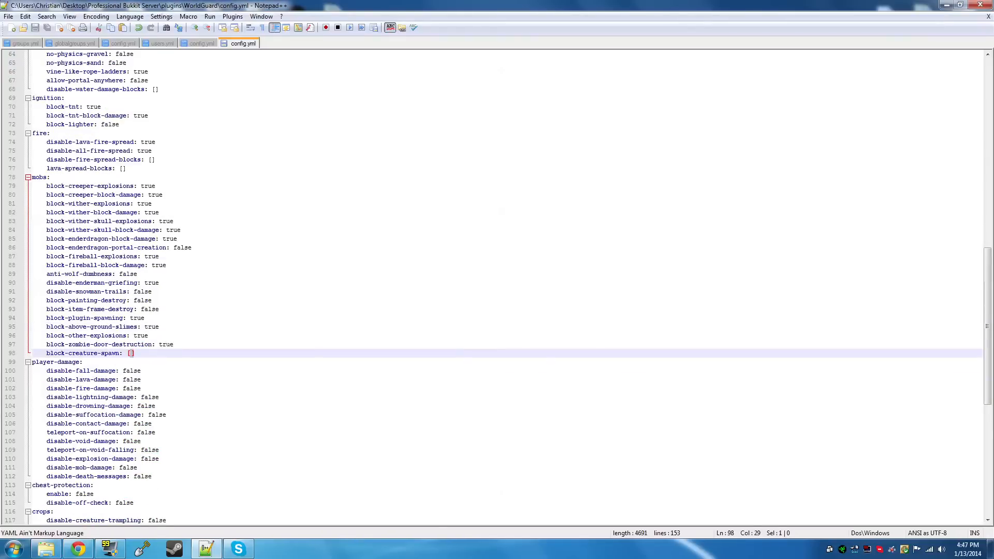
pyautogui.click(135, 353)
pyautogui.scroll(-1, 498, 288)
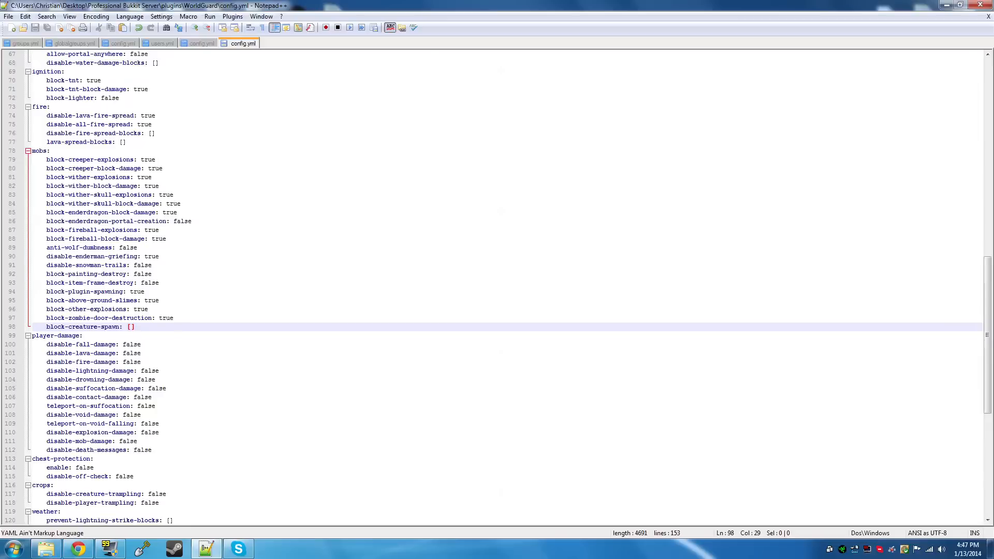
pyautogui.moveTo(47, 345); pyautogui.dragTo(155, 450)
pyautogui.click(163, 408)
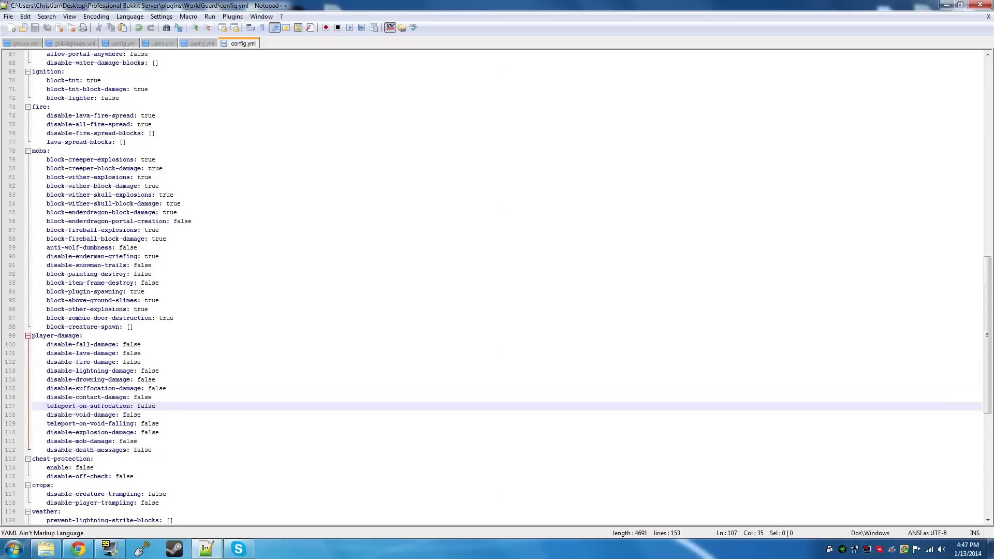
pyautogui.scroll(-1, 499, 287)
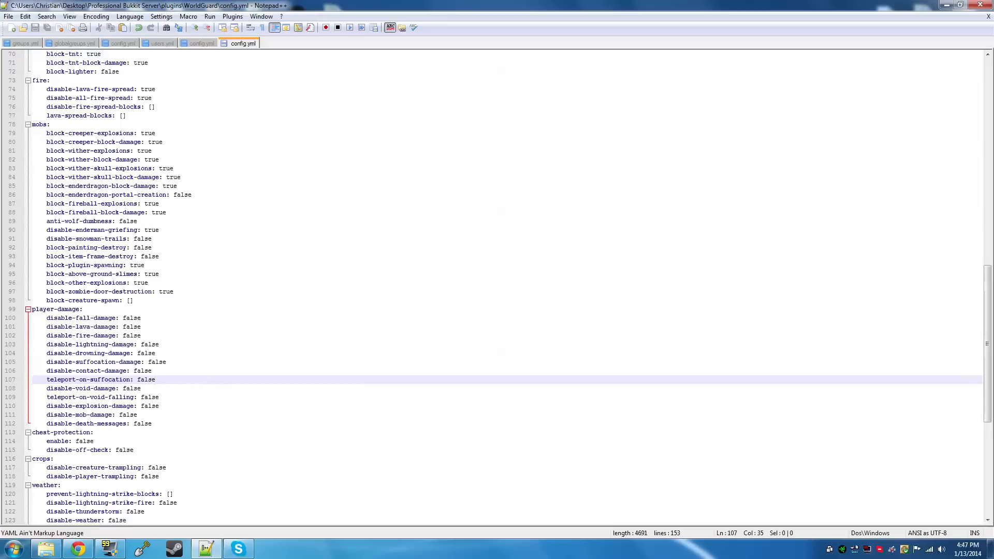
pyautogui.scroll(-1, 498, 287)
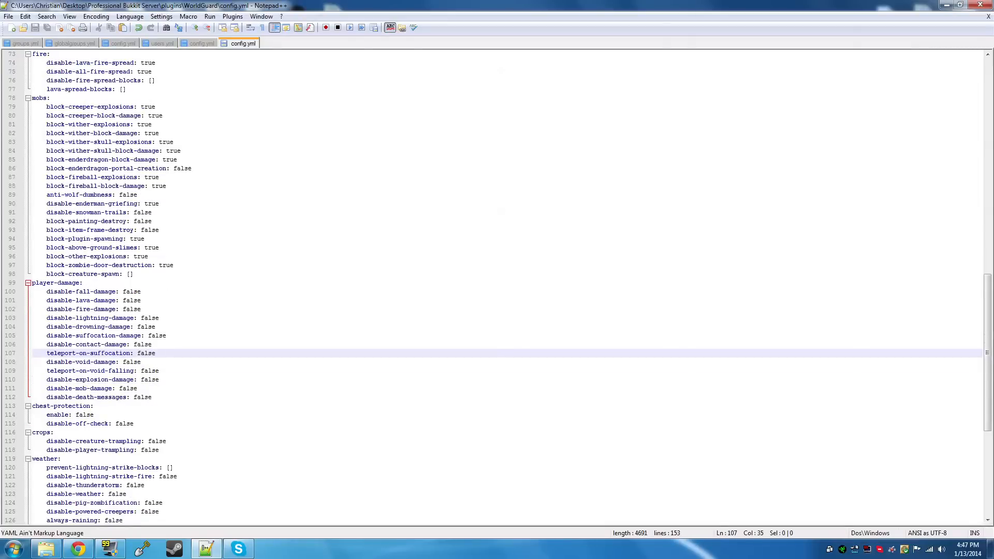
# Set enable to true in the chest-protection section and save the file
pyautogui.scroll(-1, 498, 288)
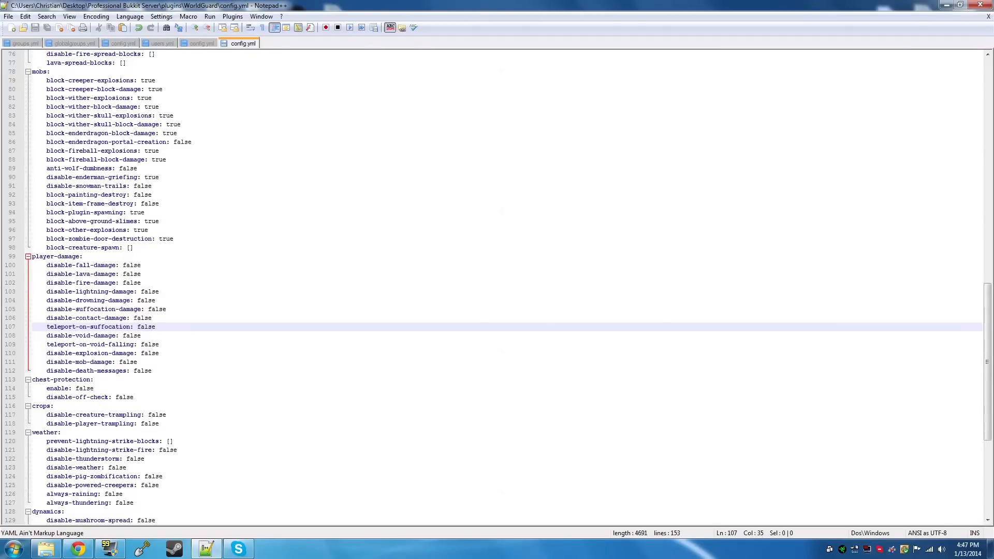
pyautogui.moveTo(94, 389); pyautogui.dragTo(76, 388)
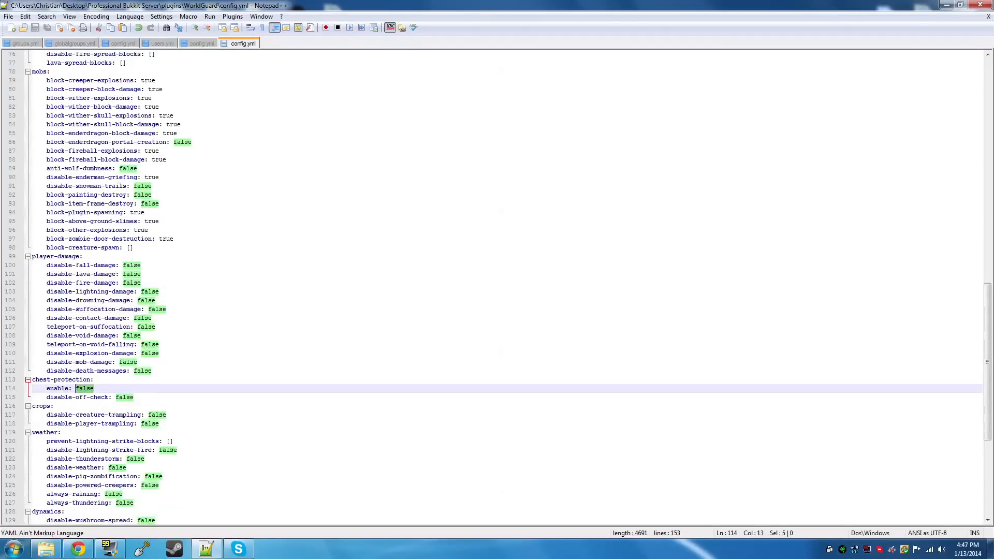
pyautogui.write('true')
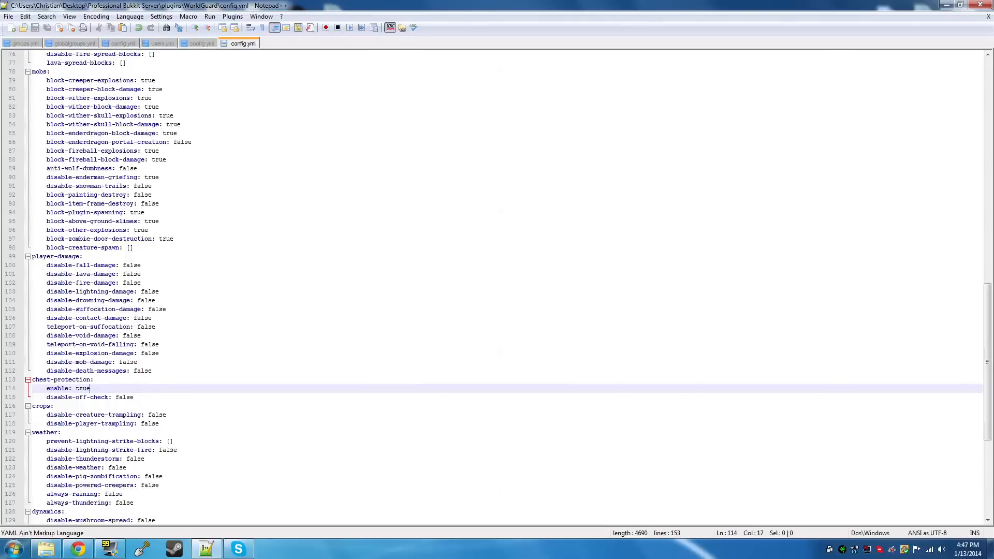
# Set disable-player-trampling to true in the crops section and save the file
pyautogui.scroll(-1, 497, 287)
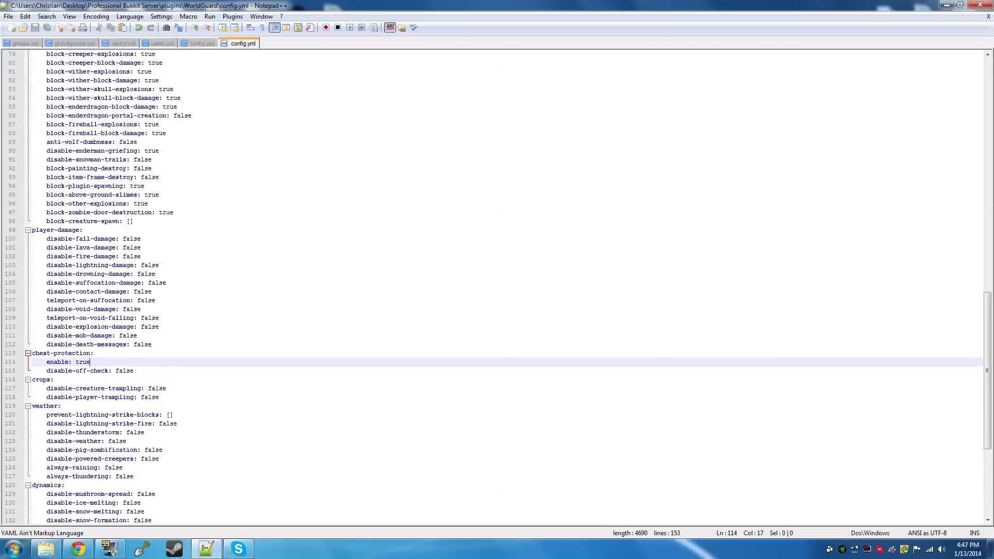
pyautogui.doubleClick(142, 398)
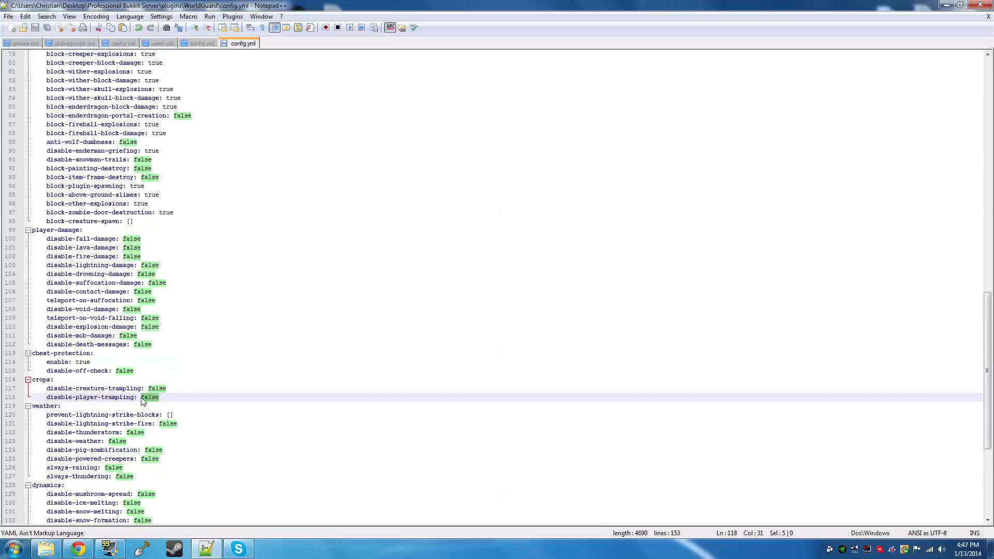
pyautogui.write('true')
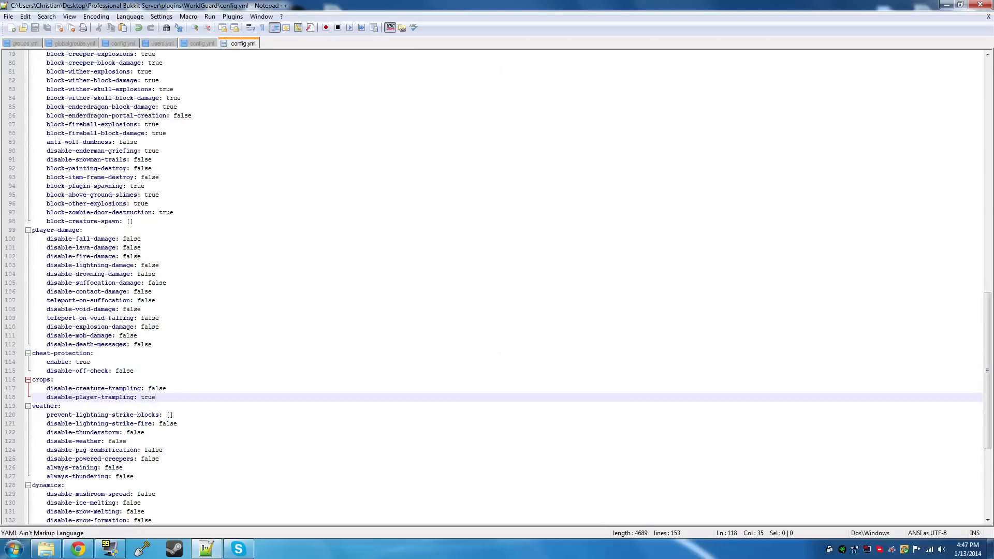
pyautogui.scroll(-1, 497, 287)
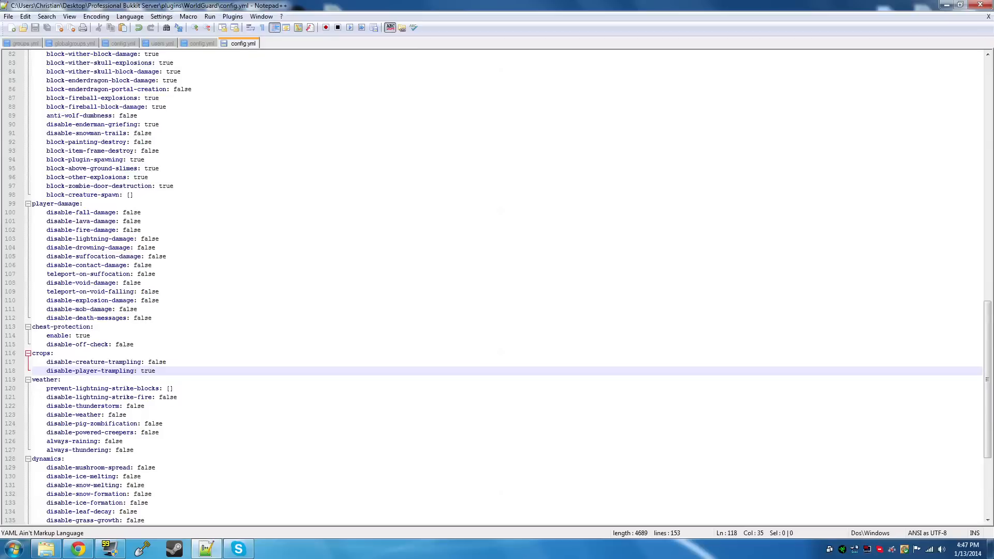
# Review the options in the weather, dynamics and blacklist sections of the WorldGuard config.yml
pyautogui.scroll(-1, 497, 288)
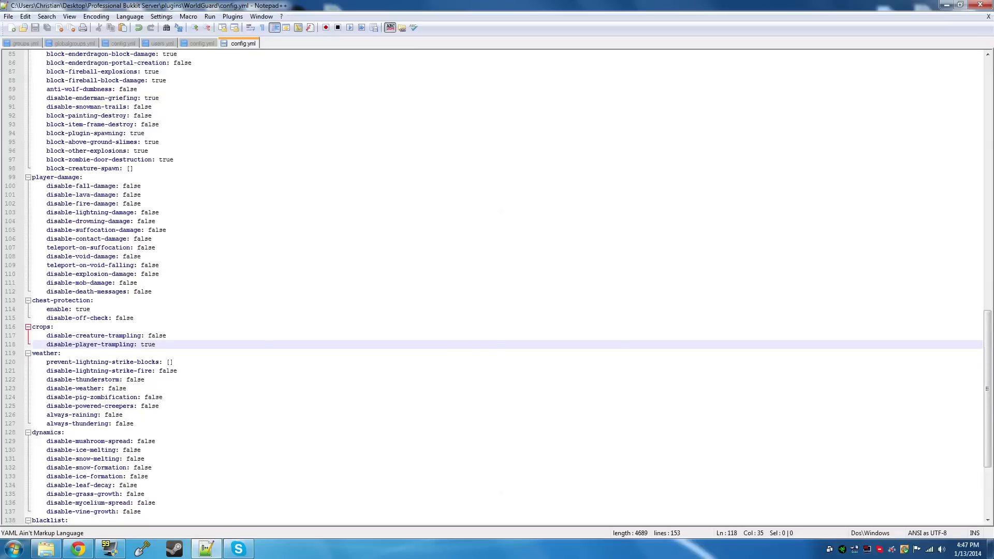
pyautogui.moveTo(136, 424); pyautogui.dragTo(127, 389)
pyautogui.click(148, 423)
pyautogui.scroll(-1, 148, 423)
pyautogui.scroll(-2, 148, 423)
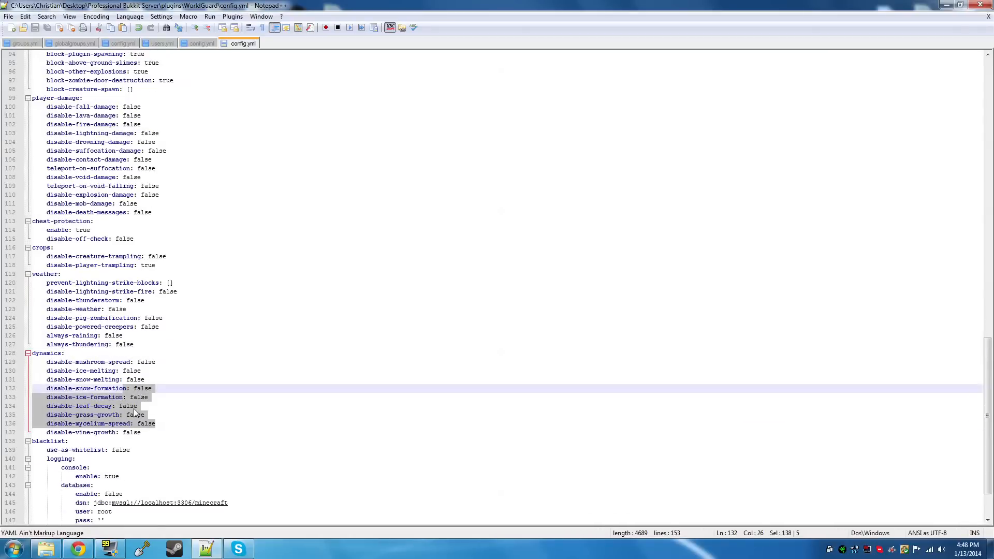
pyautogui.click(144, 432)
pyautogui.scroll(-3, 144, 432)
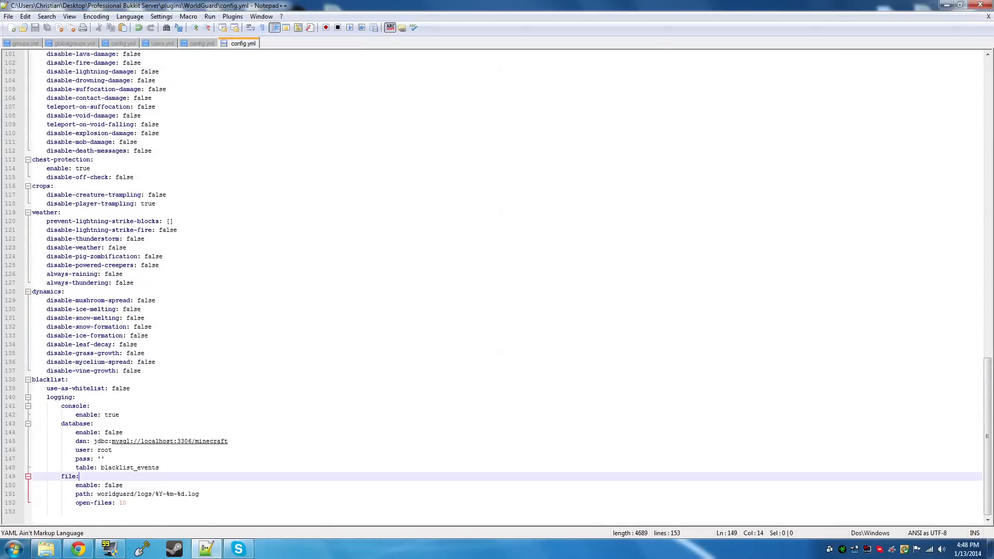
pyautogui.moveTo(82, 476); pyautogui.dragTo(85, 389)
pyautogui.click(171, 468)
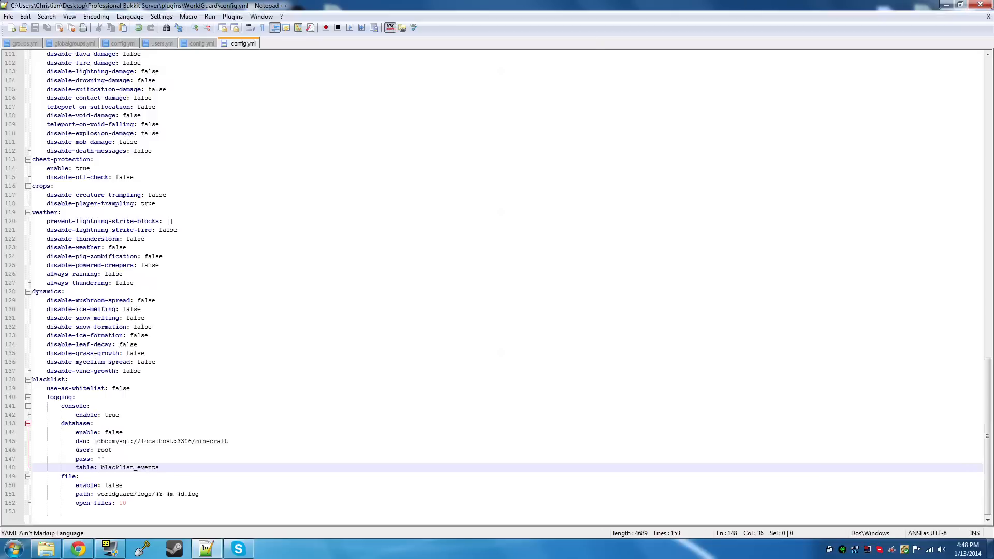
# Launch the server with start.bat from the Professional Bukkit Server folder, and shut it down with the stop command once loaded
pyautogui.click(46, 549)
pyautogui.click(447, 100)
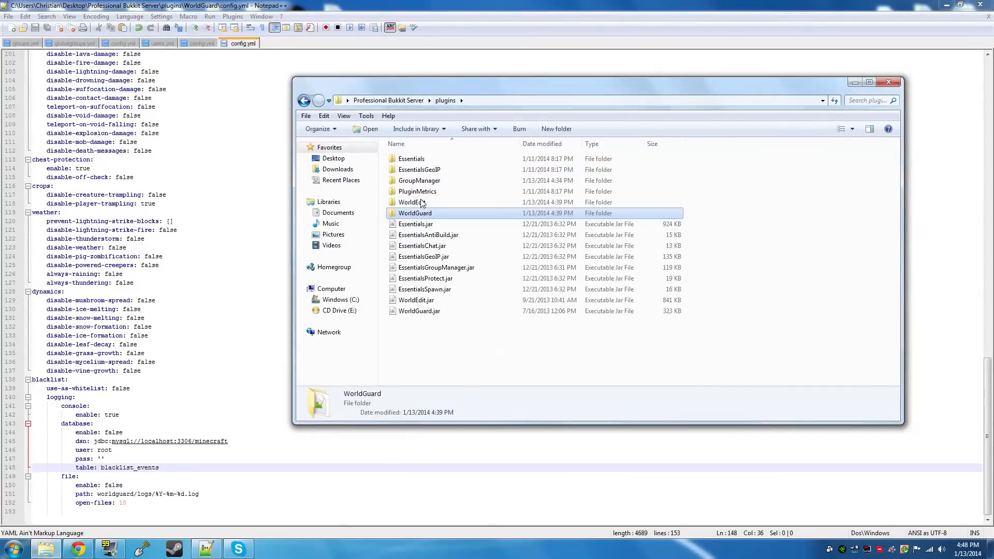
pyautogui.click(415, 101)
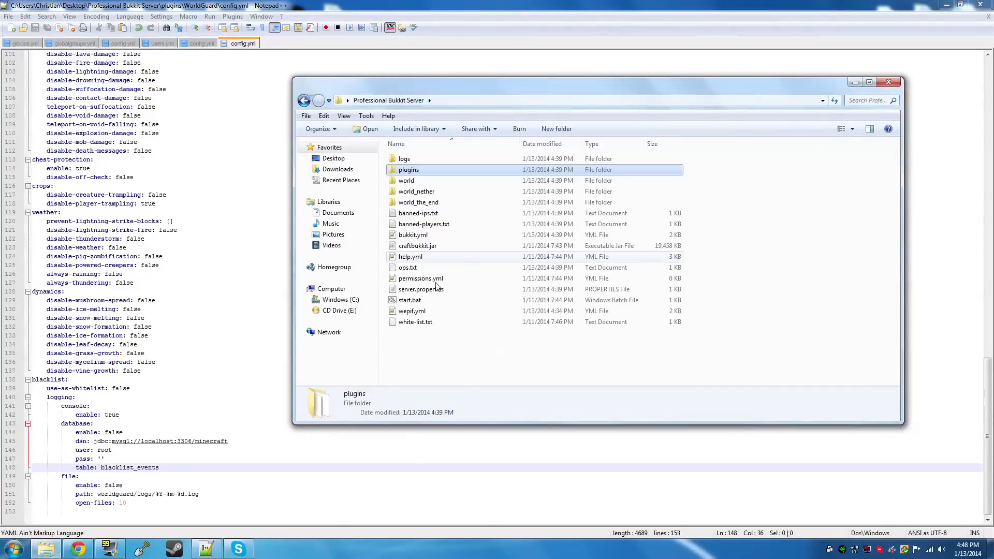
pyautogui.doubleClick(412, 301)
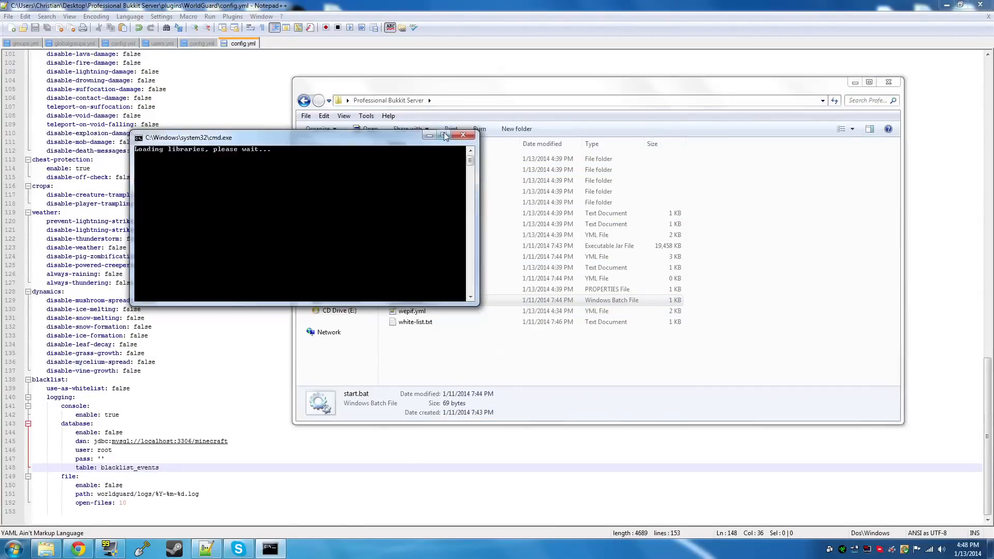
pyautogui.click(445, 135)
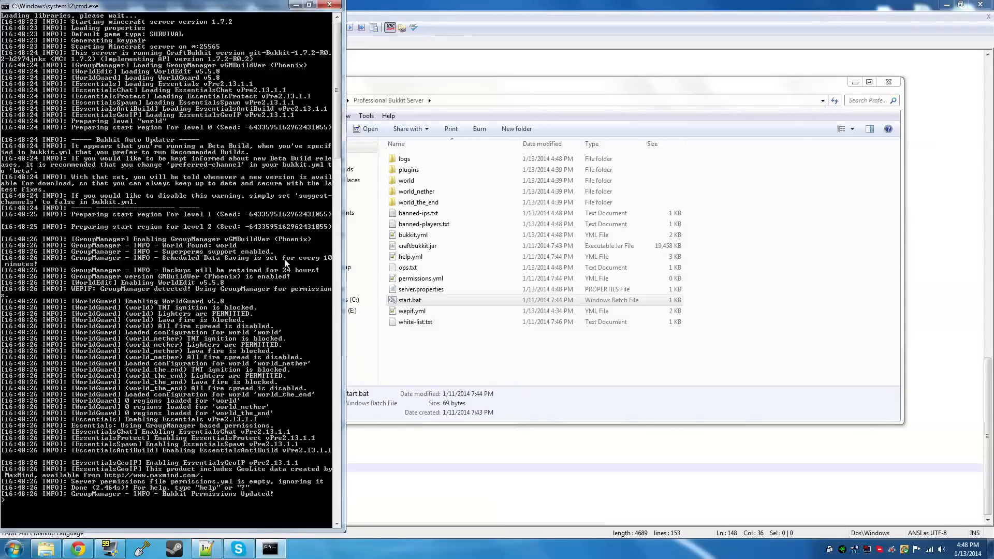
pyautogui.write('stop')
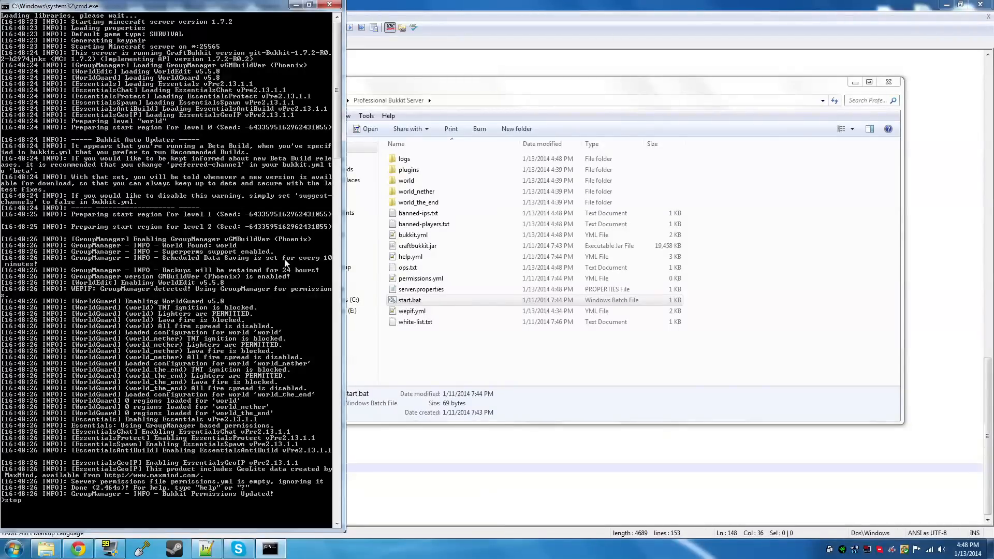
pyautogui.press('Return')
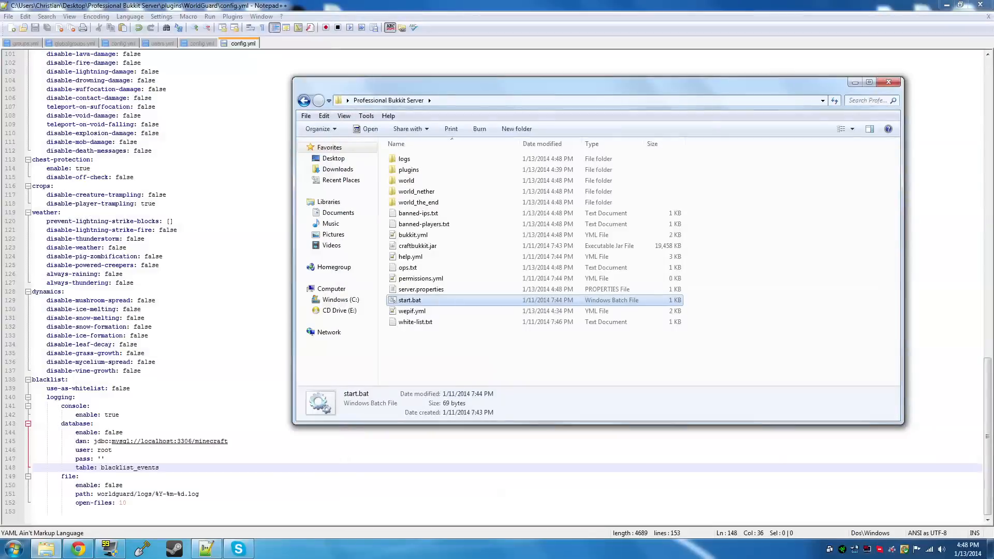
# Switch to Notepad++ and reload the modified WorldGuard config.yml, then delete the empty last line of groups.yml and save it
pyautogui.click(43, 62)
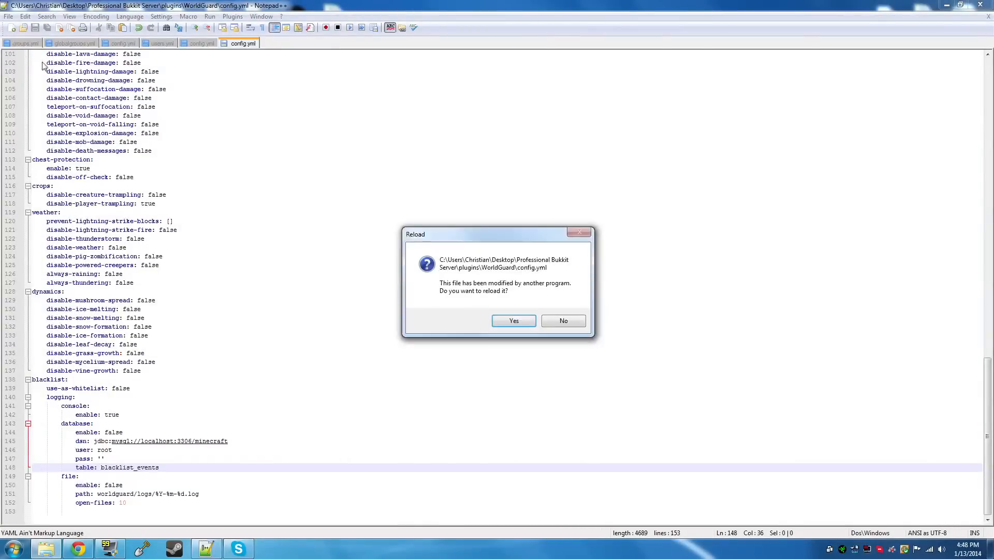
pyautogui.click(514, 320)
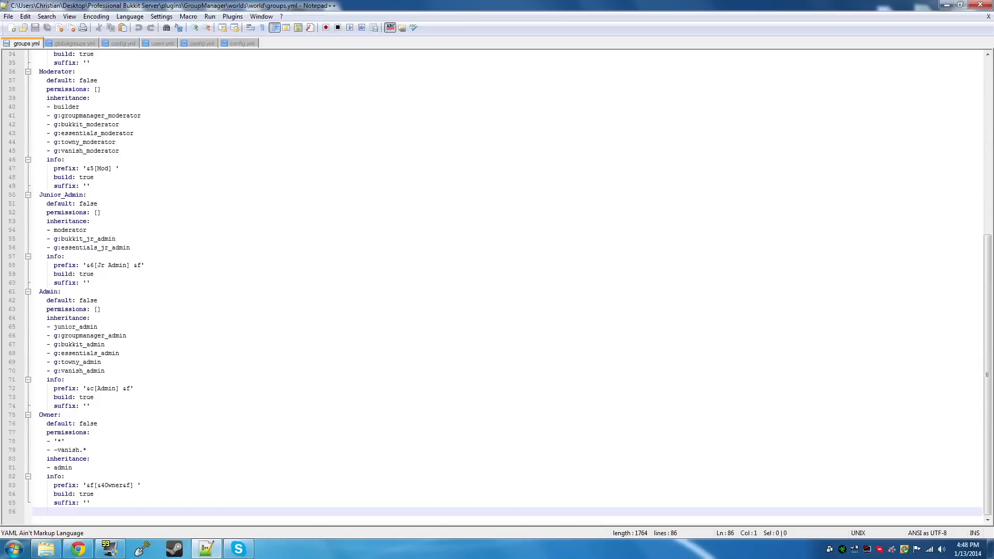
pyautogui.press('BackSpace')
pyautogui.hotkey('ctrl', 's')
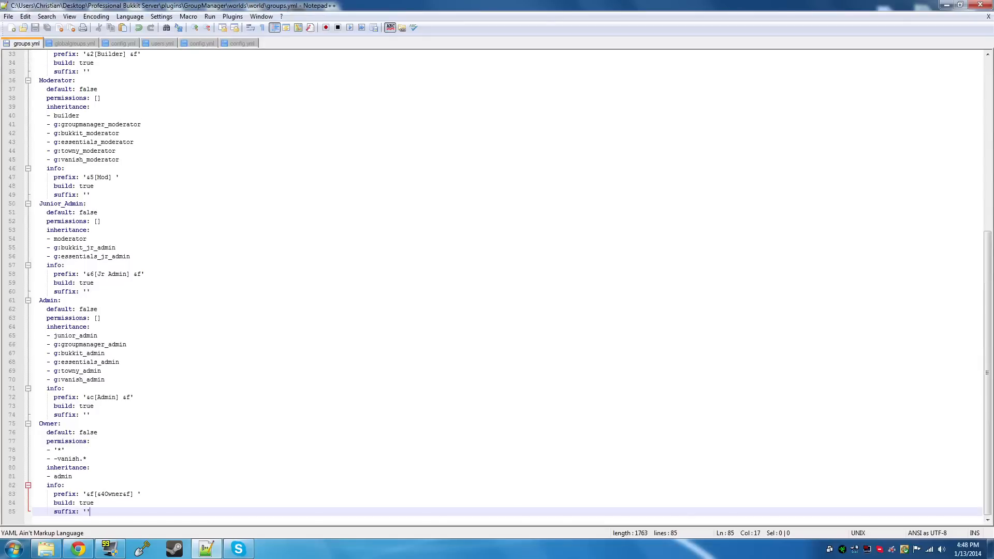
# Examine the group definitions in groups.yml, especially the Junior_Admin block and its inheritance, prefix and build entries
pyautogui.scroll(11, 507, 287)
pyautogui.scroll(-6, 507, 288)
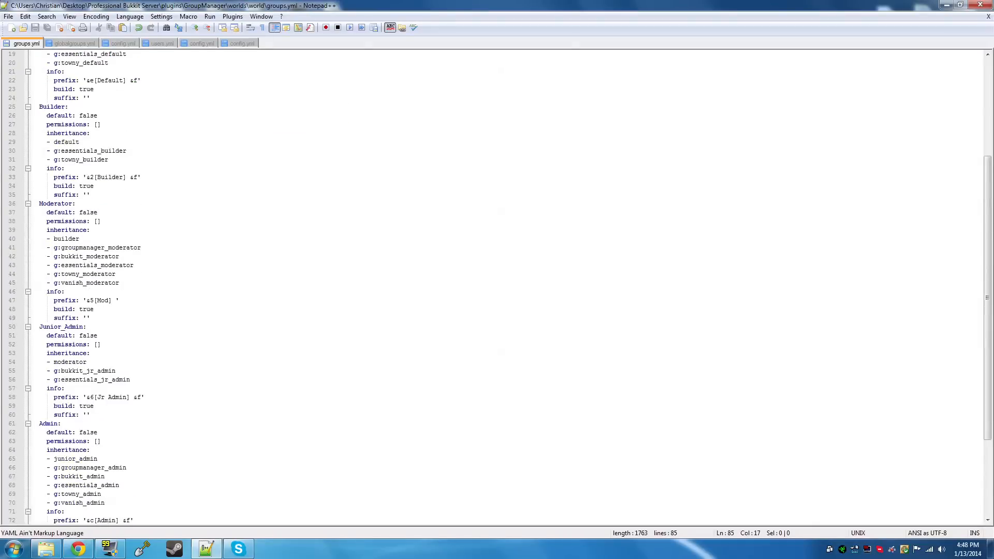
pyautogui.moveTo(92, 415); pyautogui.dragTo(39, 327)
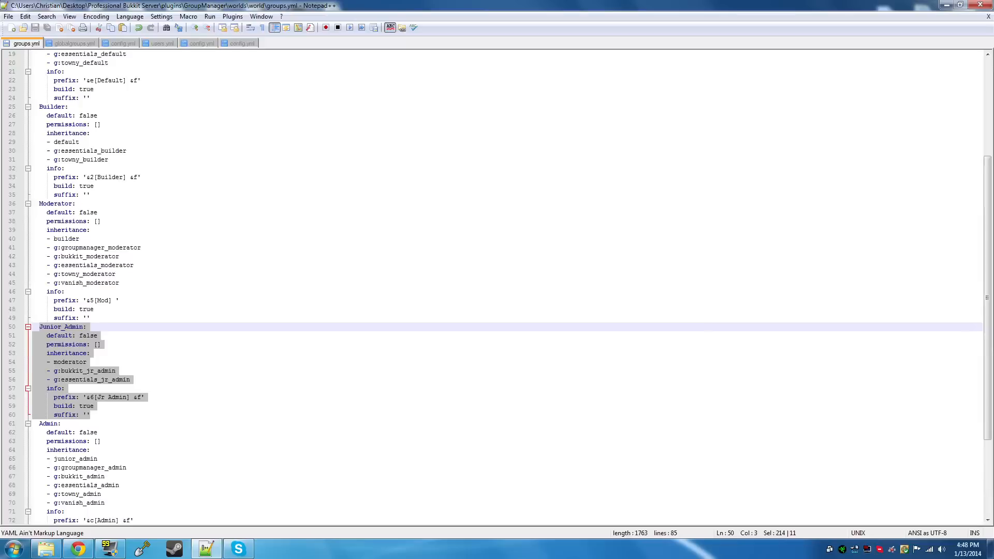
pyautogui.click(99, 328)
pyautogui.moveTo(40, 327); pyautogui.dragTo(94, 406)
pyautogui.scroll(6, 94, 406)
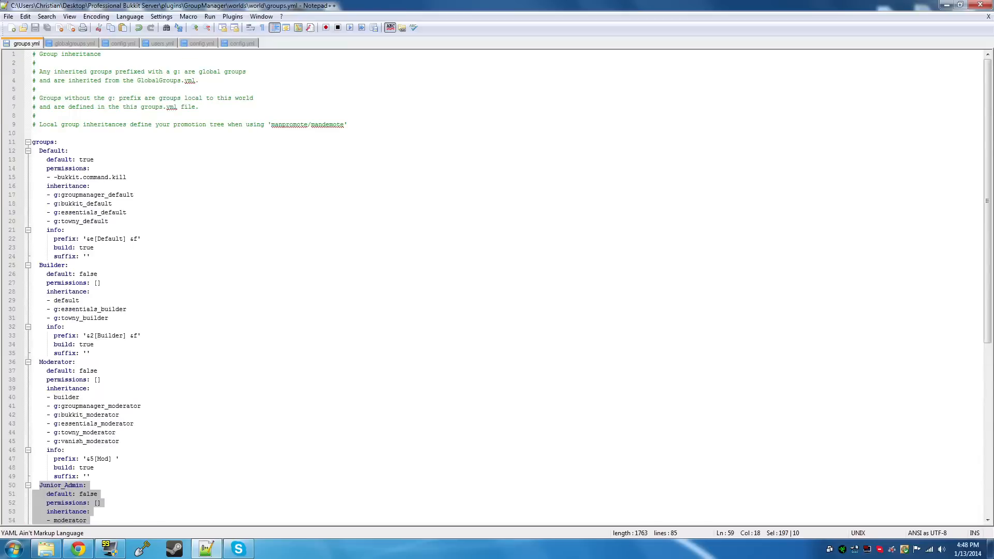
pyautogui.scroll(-5, 110, 412)
pyautogui.moveTo(92, 441); pyautogui.dragTo(39, 354)
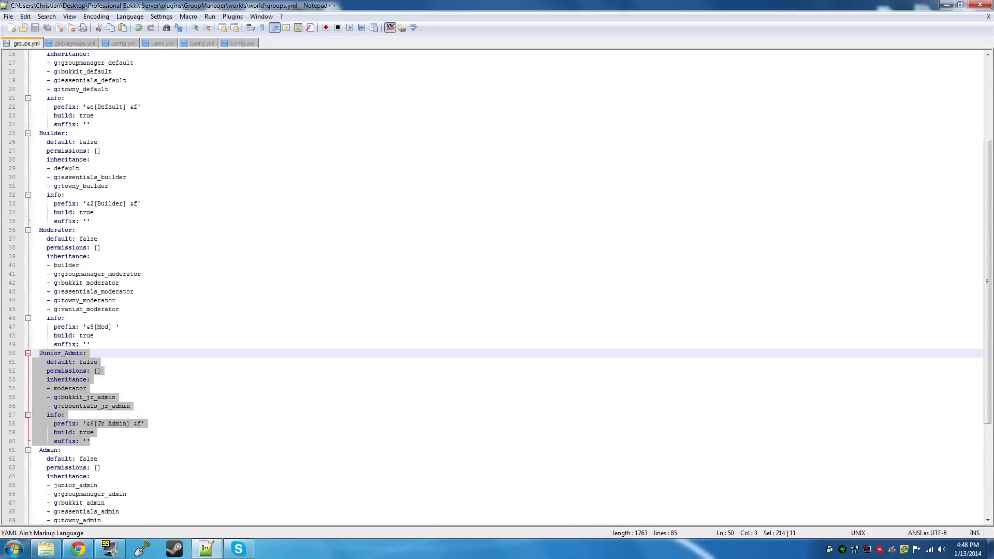
pyautogui.click(106, 434)
pyautogui.scroll(-1, 107, 436)
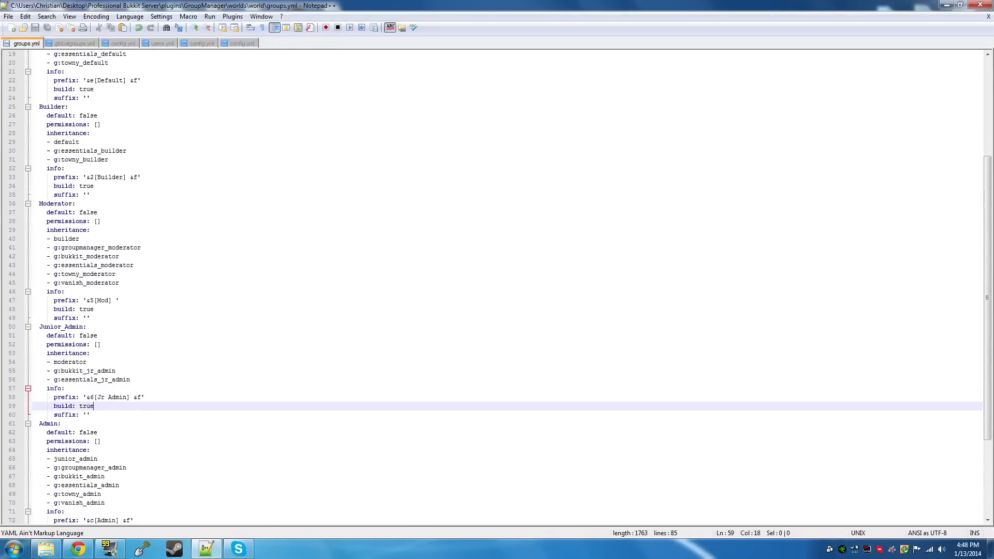
pyautogui.scroll(-1, 507, 288)
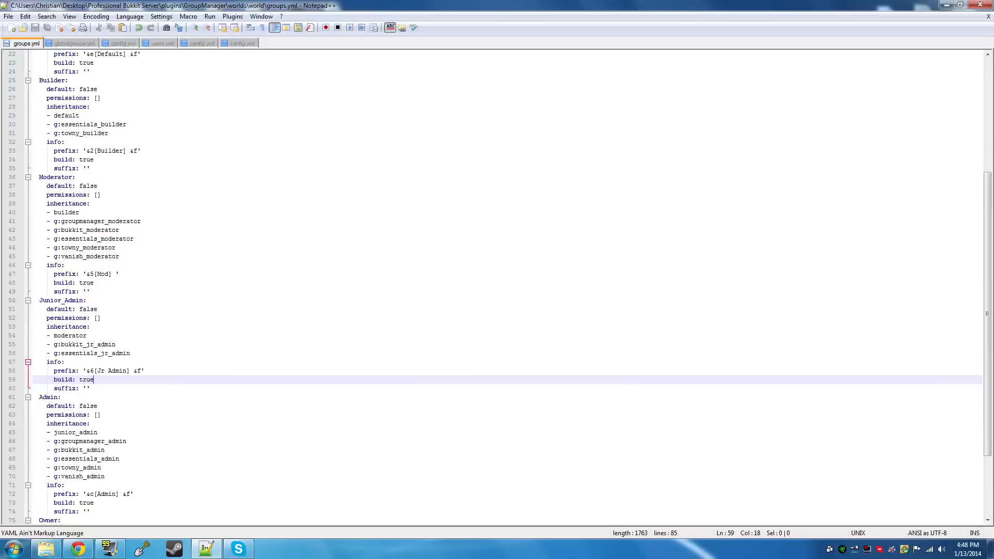
pyautogui.scroll(-1, 507, 287)
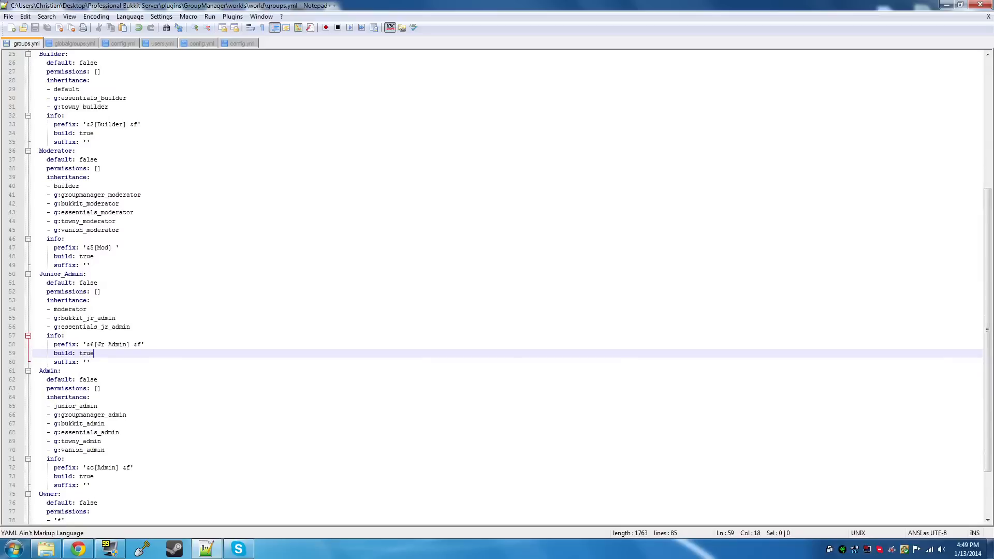
pyautogui.scroll(-3, 507, 288)
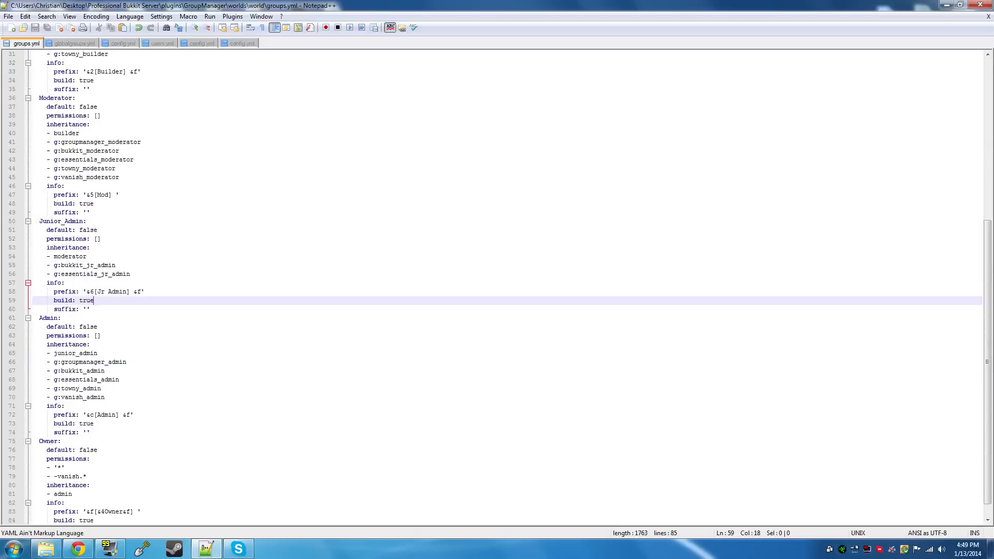
# Open globalgroups.yml and look through its Vanish, Towny and Essentials permission groups
pyautogui.click(83, 44)
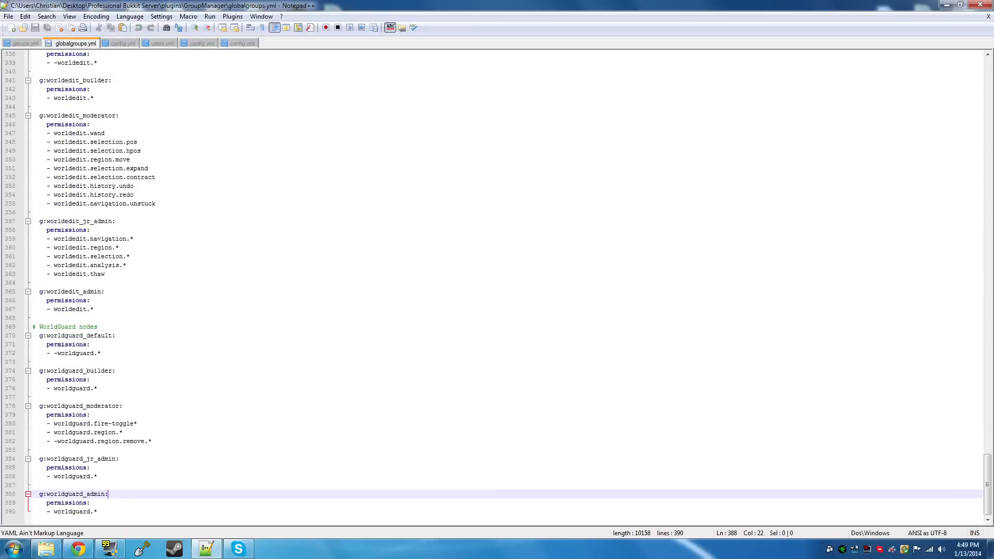
pyautogui.scroll(19, 507, 287)
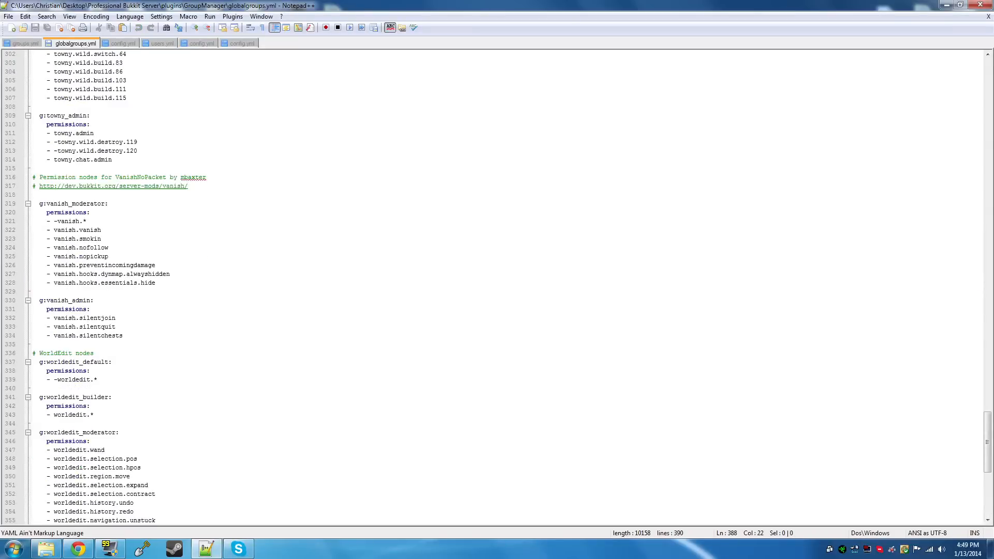
pyautogui.scroll(20, 508, 287)
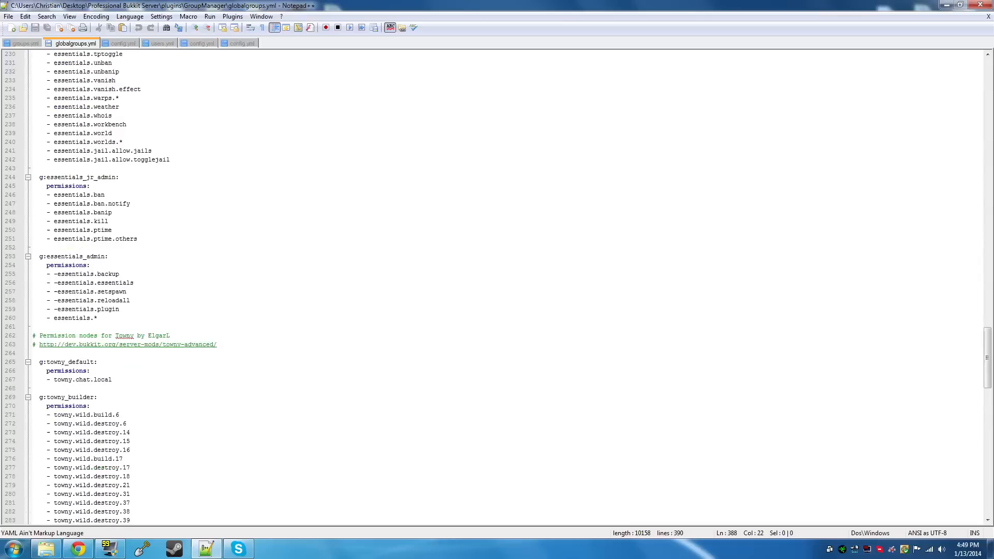
pyautogui.scroll(1, 508, 287)
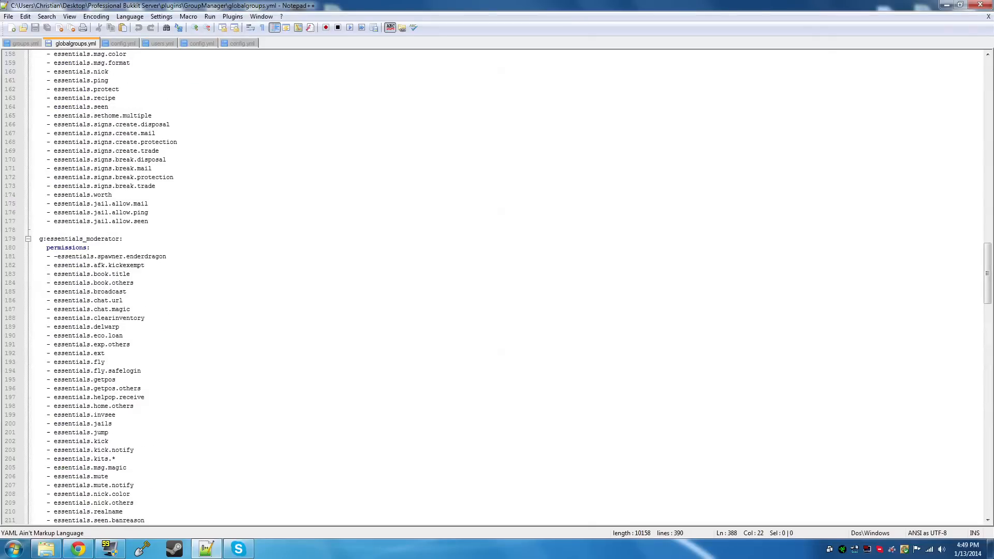
pyautogui.scroll(18, 508, 287)
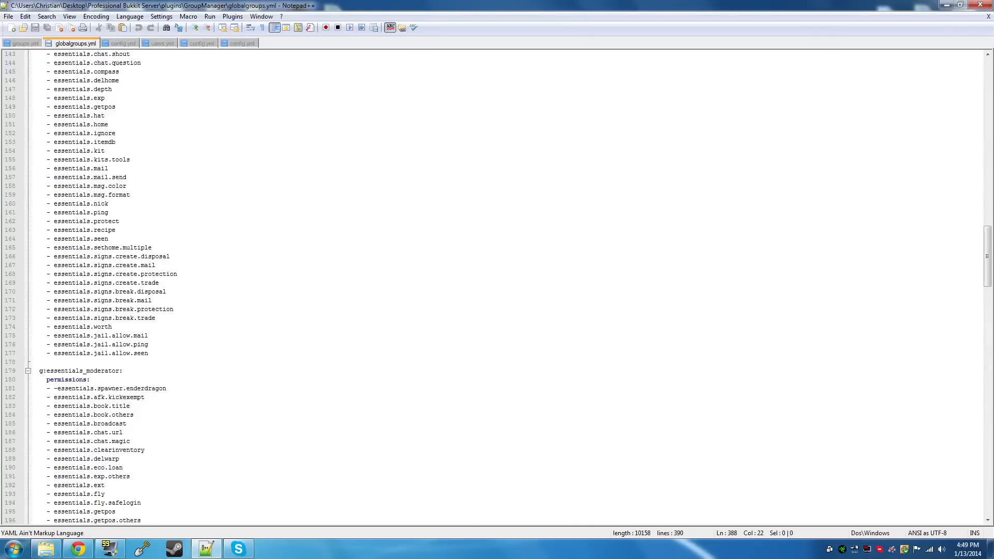
pyautogui.scroll(6, 508, 288)
pyautogui.scroll(-20, 507, 287)
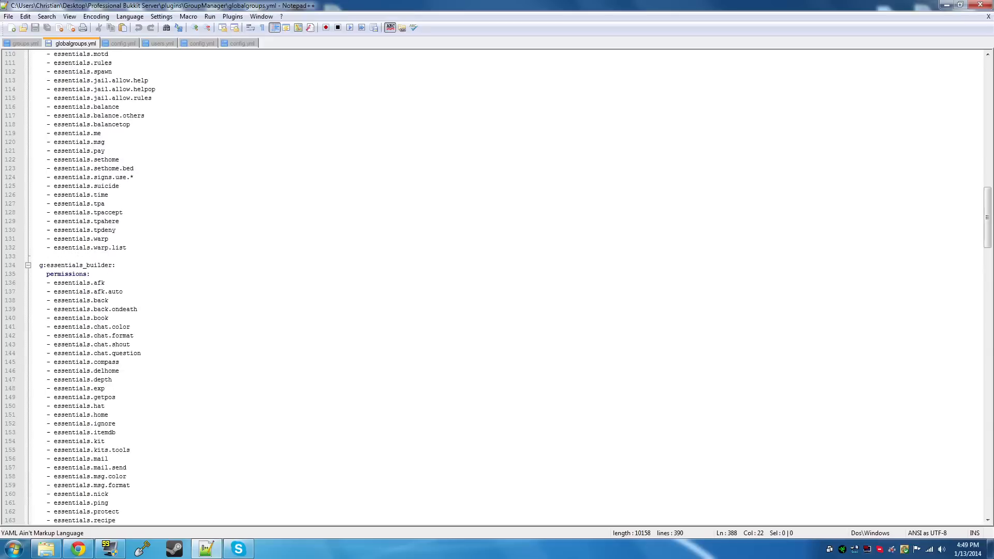
pyautogui.scroll(-14, 507, 288)
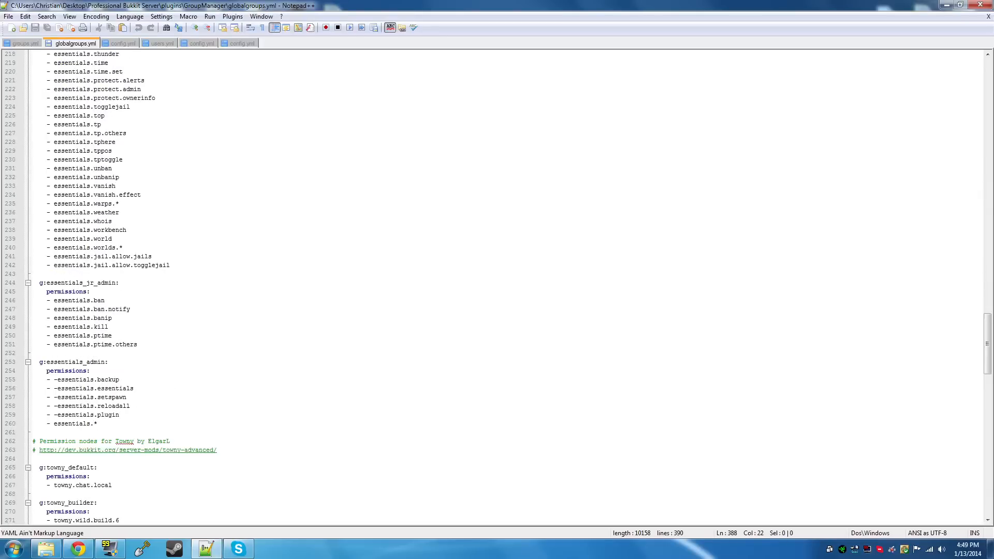
# Examine the essentials_moderator permission nodes and the groups below them, through to the WorldEdit and WorldGuard nodes ending globalgroups.yml
pyautogui.moveTo(111, 327); pyautogui.dragTo(108, 195)
pyautogui.click(178, 249)
pyautogui.click(173, 265)
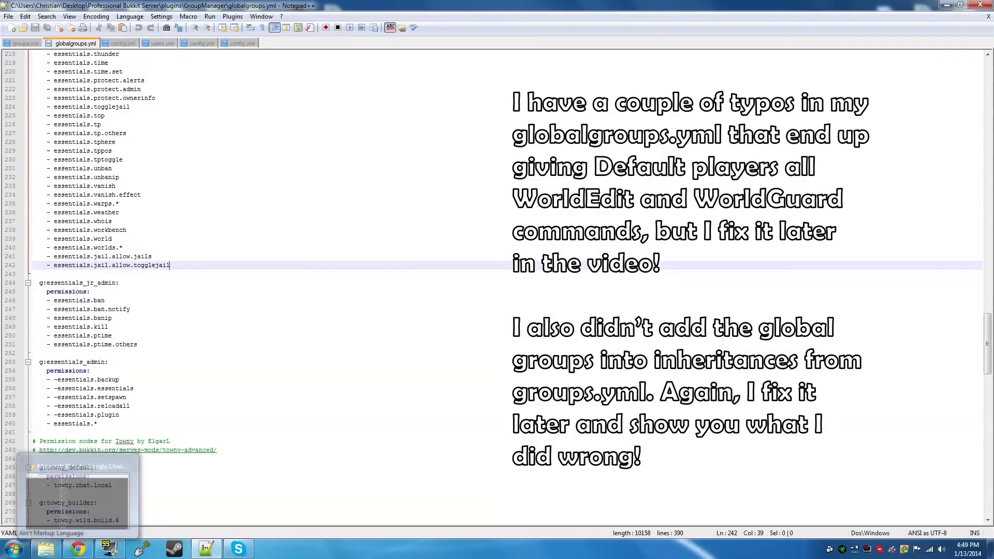
pyautogui.scroll(15, 259, 287)
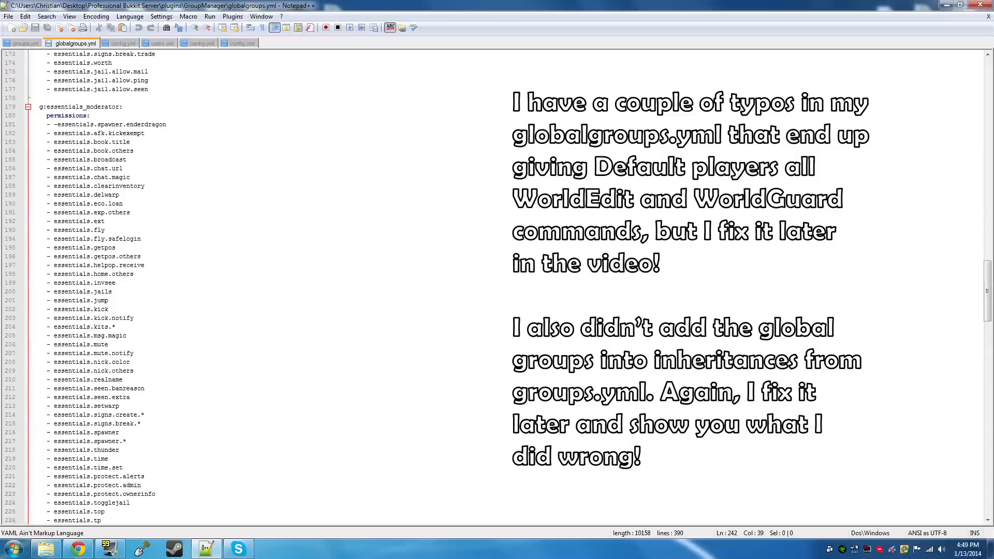
pyautogui.scroll(-13, 259, 287)
pyautogui.moveTo(150, 248); pyautogui.dragTo(127, 197)
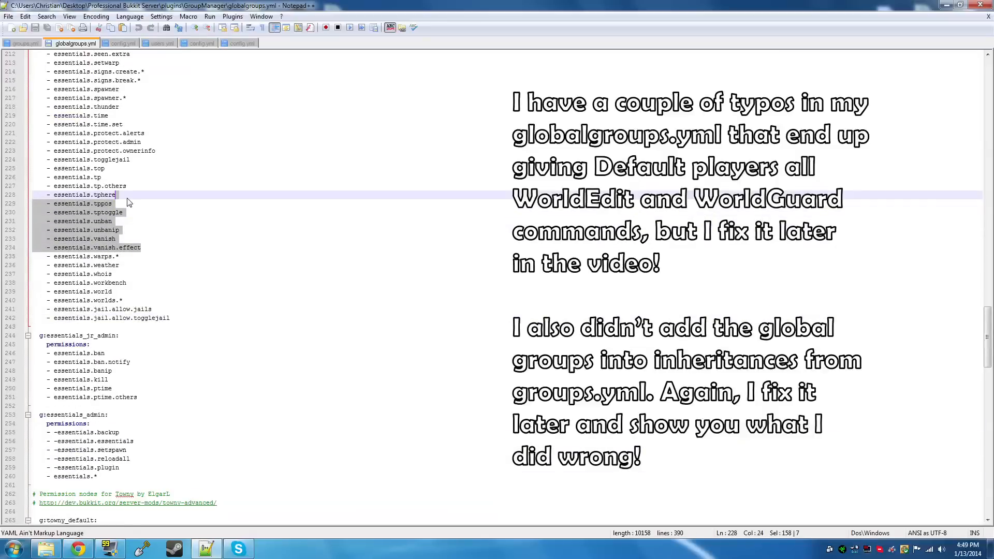
pyautogui.click(179, 318)
pyautogui.scroll(-5, 259, 287)
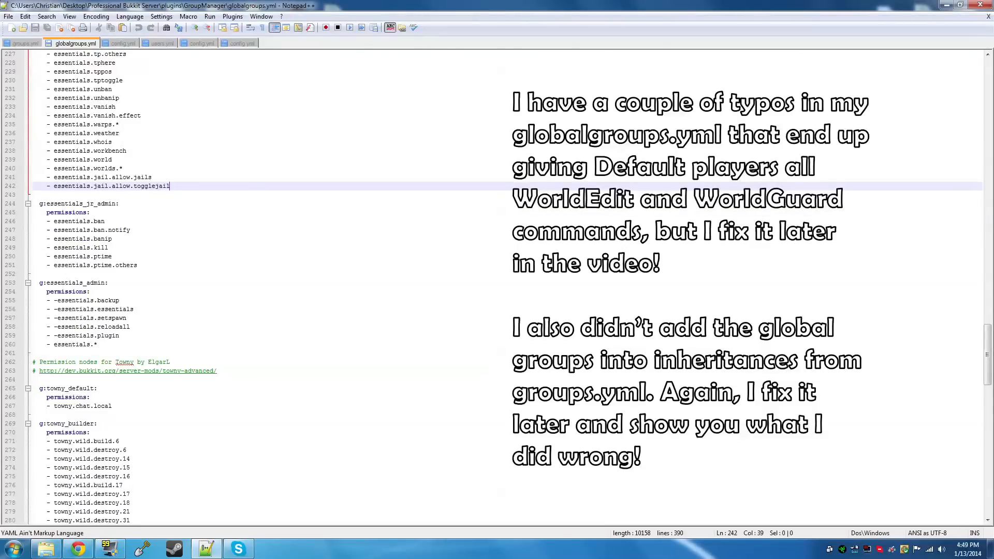
pyautogui.scroll(-9, 259, 287)
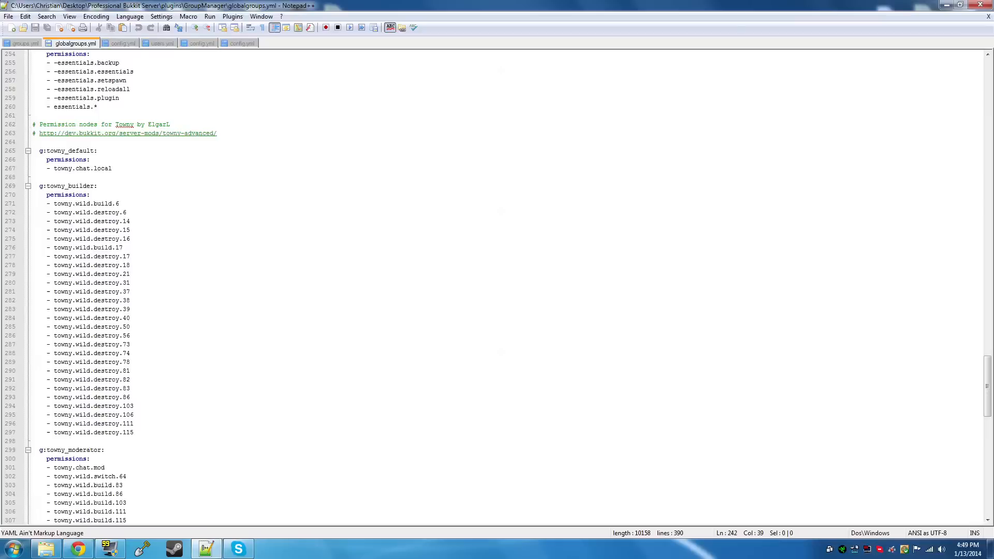
pyautogui.scroll(-12, 497, 287)
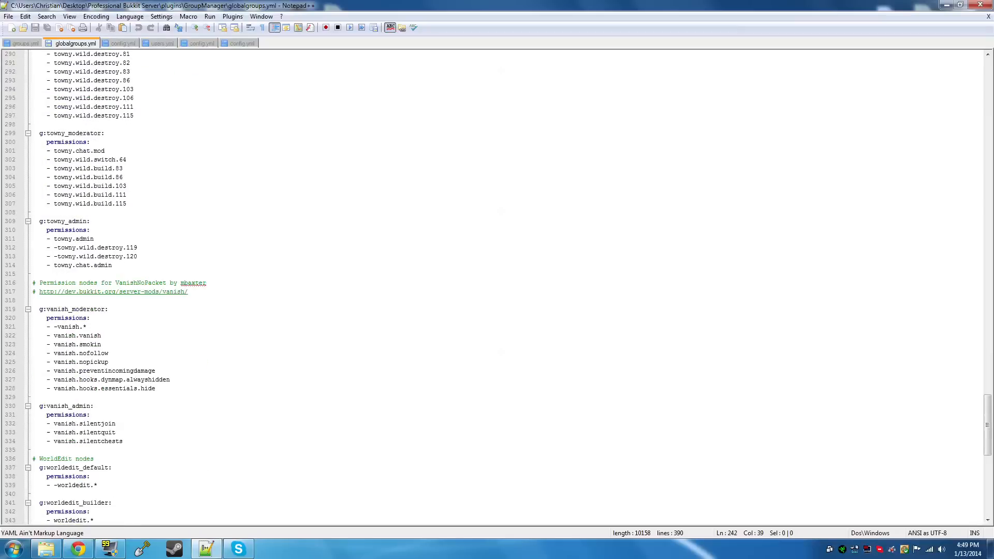
pyautogui.scroll(-16, 497, 287)
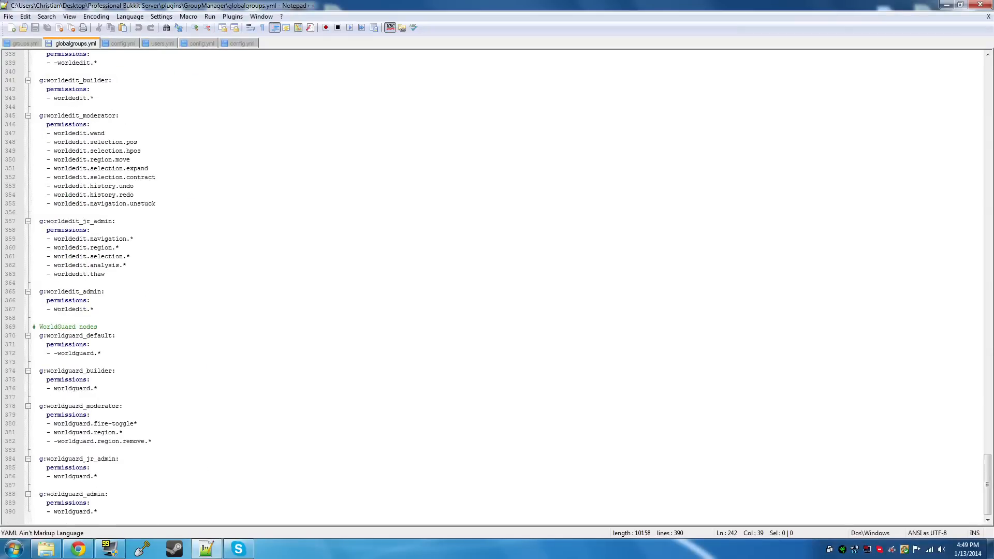
# Examine the worldedit_moderator and worldguard_moderator permission nodes in globalgroups.yml
pyautogui.scroll(2, 497, 287)
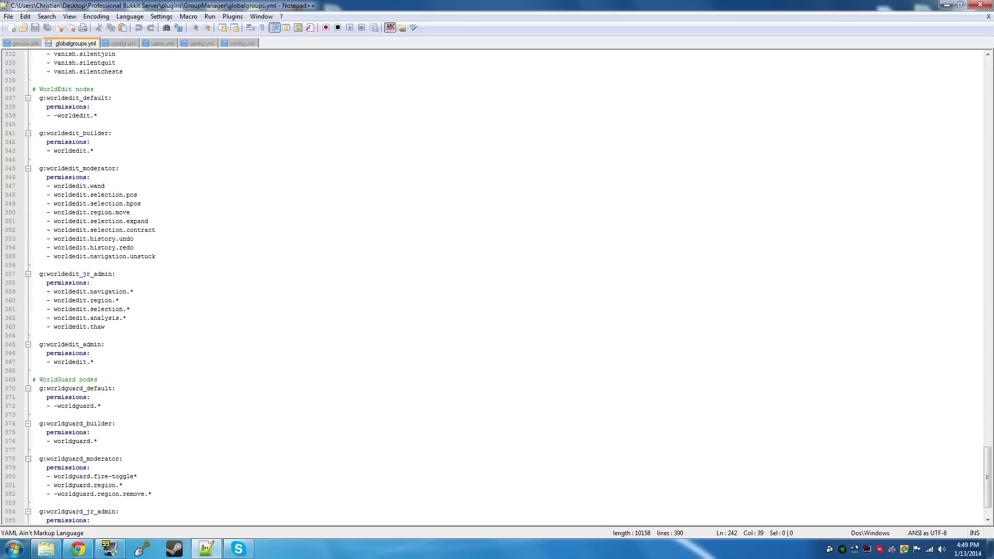
pyautogui.scroll(-2, 497, 288)
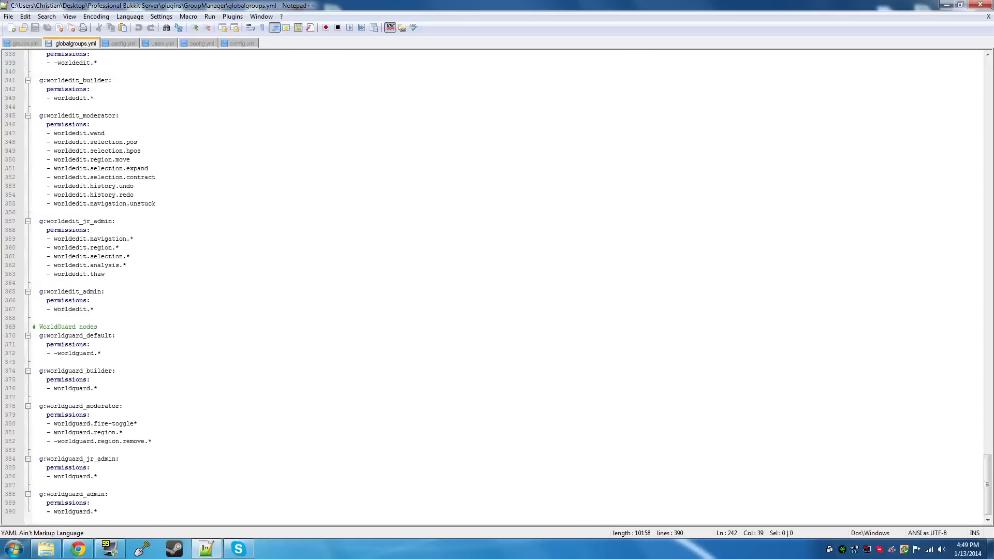
pyautogui.moveTo(98, 512); pyautogui.dragTo(59, 120)
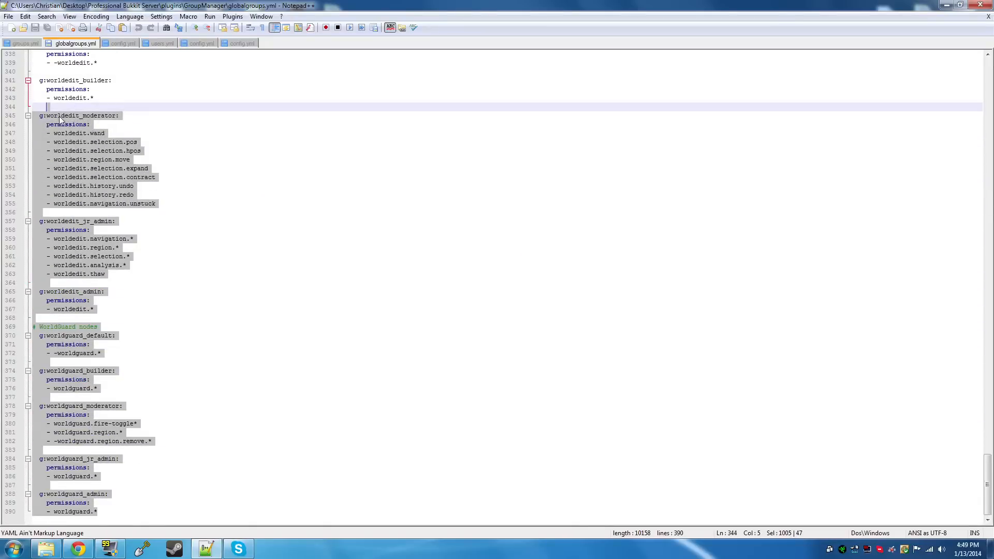
pyautogui.scroll(2, 76, 151)
pyautogui.click(151, 239)
pyautogui.moveTo(155, 257); pyautogui.dragTo(47, 186)
pyautogui.scroll(-2, 46, 186)
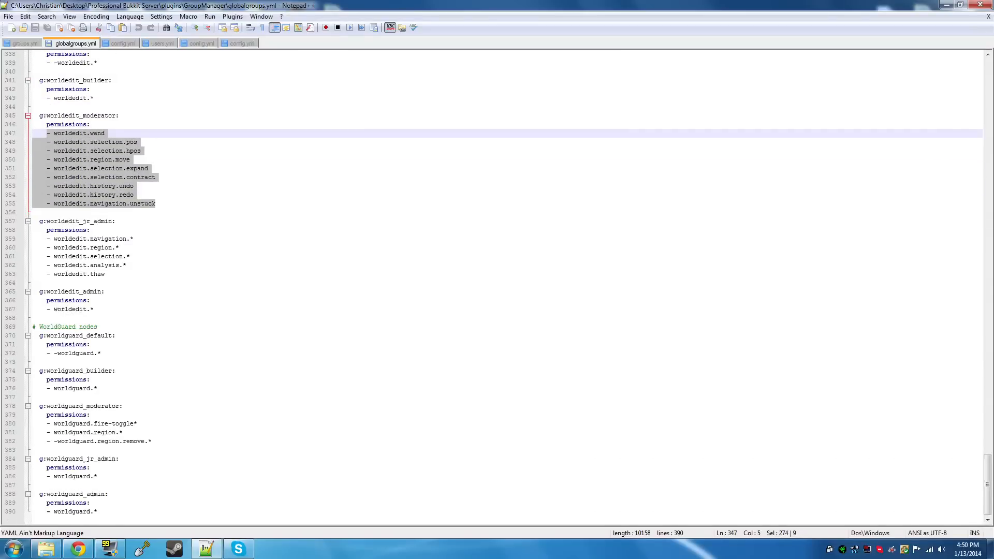
pyautogui.moveTo(152, 441); pyautogui.dragTo(46, 423)
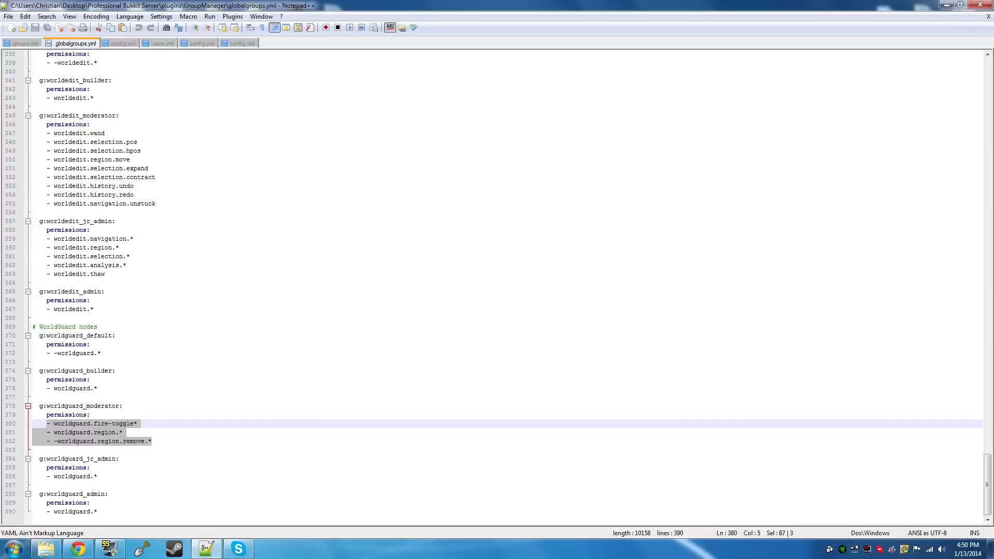
# Examine the default, builder, jr_admin and admin groups in the WorldEdit and WorldGuard sections of globalgroups.yml
pyautogui.moveTo(99, 388); pyautogui.dragTo(33, 335)
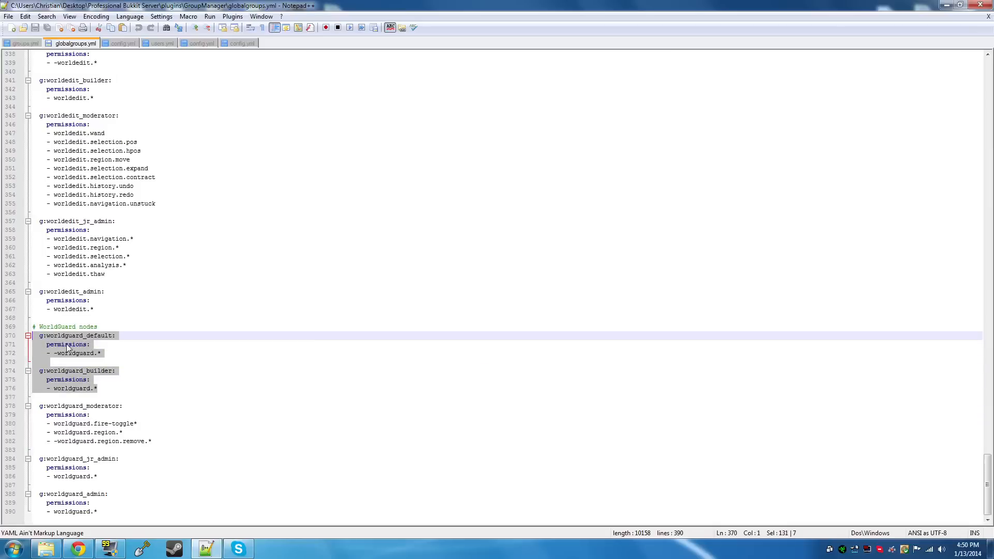
pyautogui.scroll(1, 498, 288)
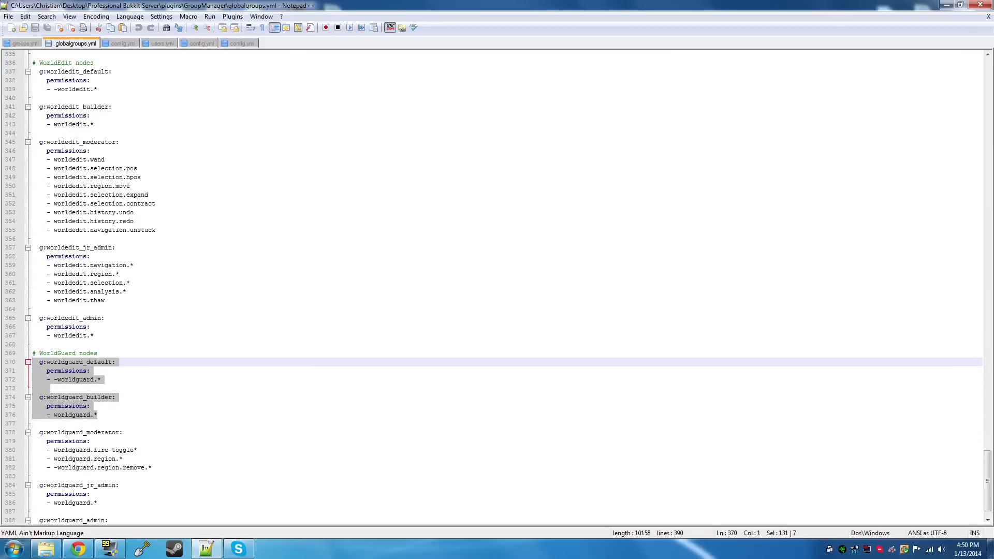
pyautogui.moveTo(96, 124); pyautogui.dragTo(38, 73)
pyautogui.click(116, 248)
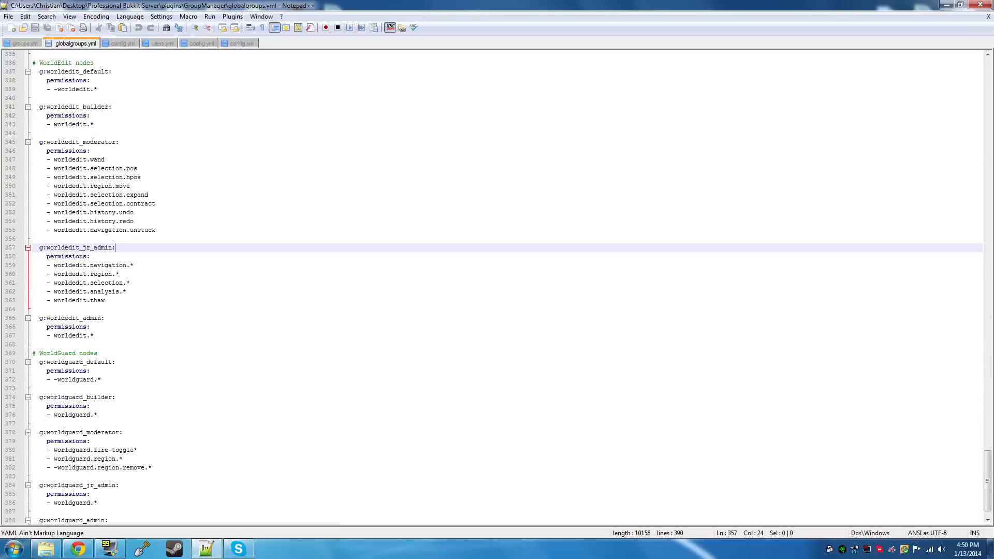
pyautogui.click(106, 300)
pyautogui.moveTo(105, 300); pyautogui.dragTo(39, 249)
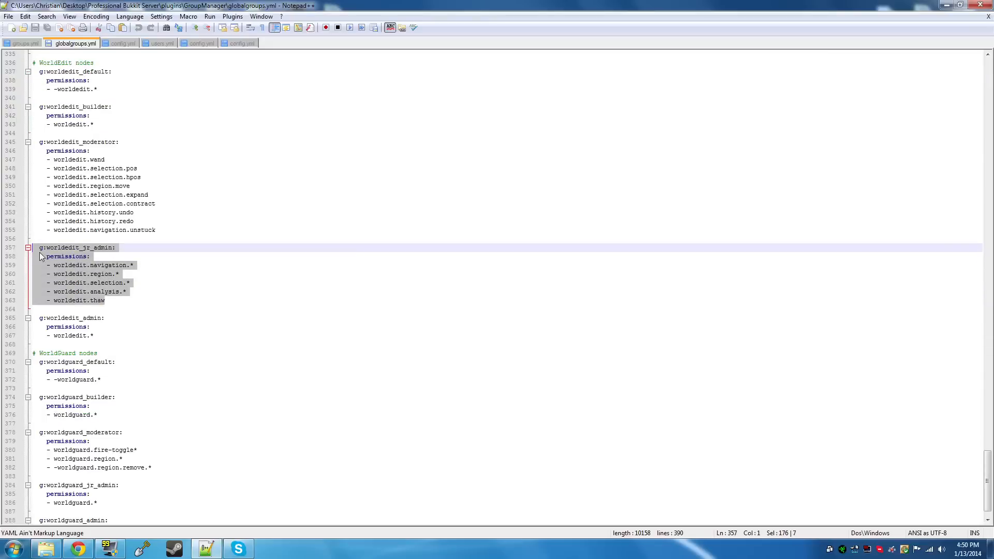
pyautogui.scroll(-1, 114, 281)
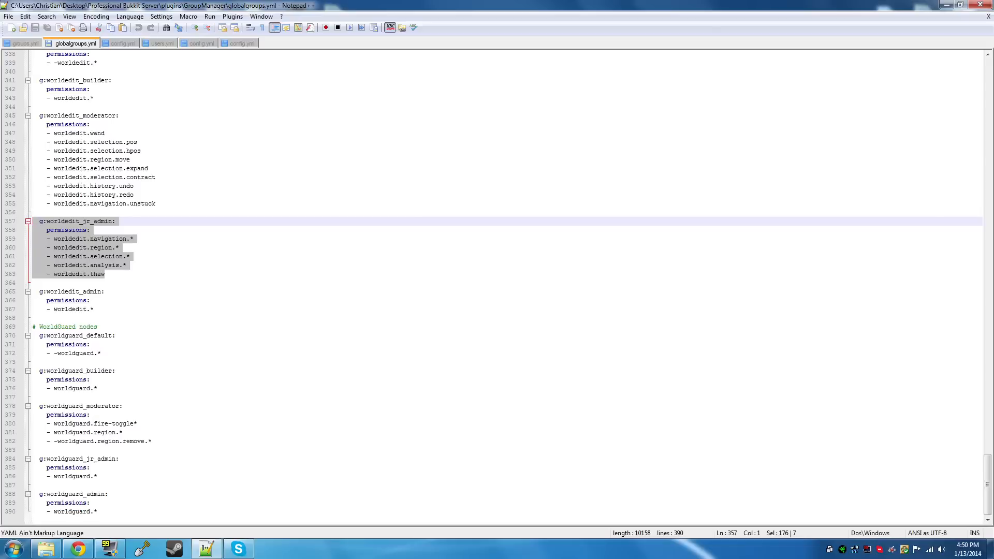
pyautogui.click(40, 450)
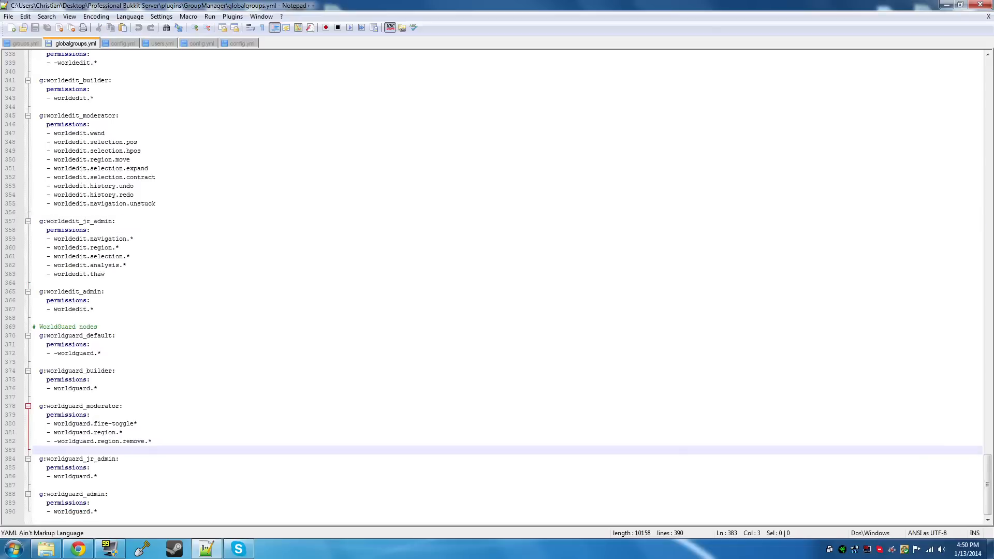
pyautogui.moveTo(99, 512); pyautogui.dragTo(26, 459)
pyautogui.click(145, 462)
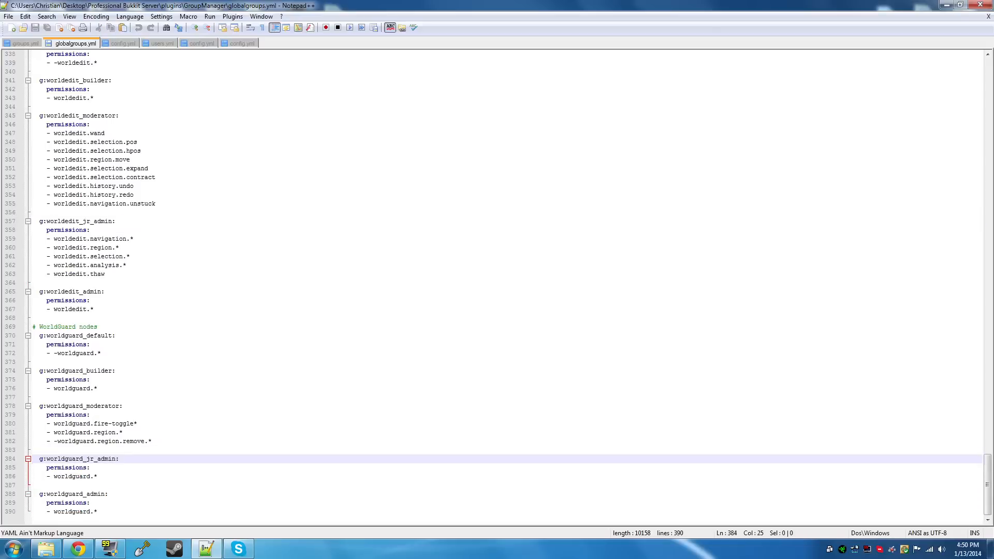
pyautogui.moveTo(152, 441); pyautogui.dragTo(63, 125)
pyautogui.click(149, 388)
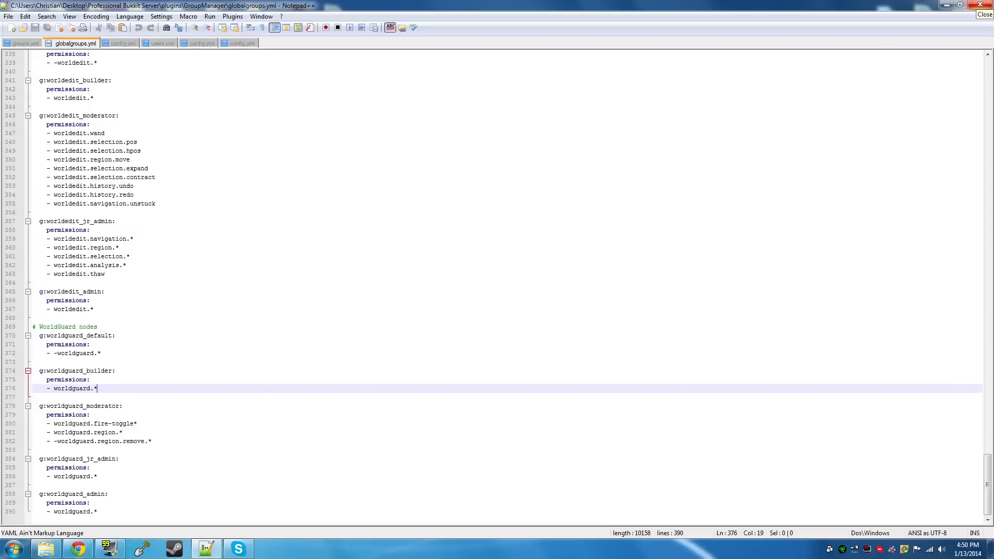
# Check users.yml and the Essentials config.yml, and close Notepad++
pyautogui.click(161, 43)
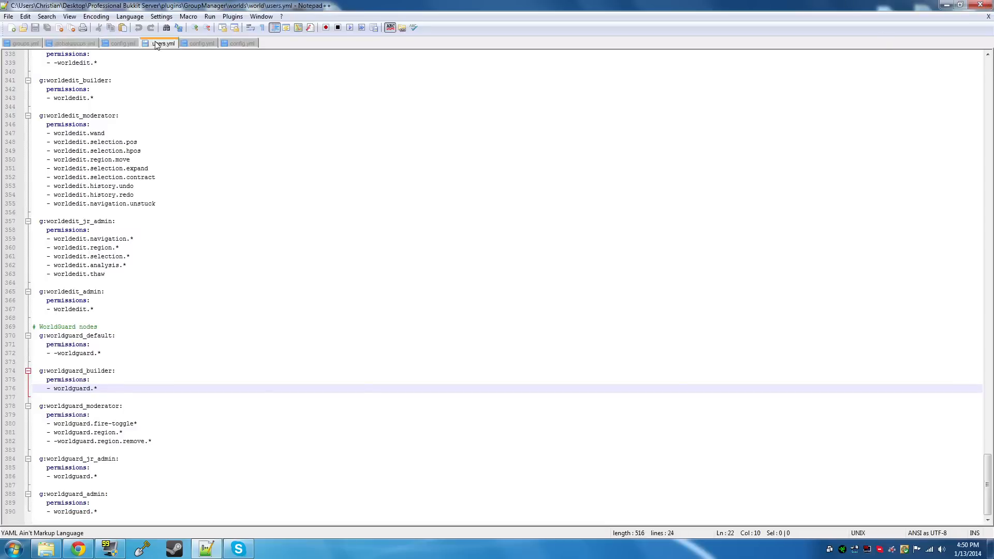
pyautogui.click(127, 46)
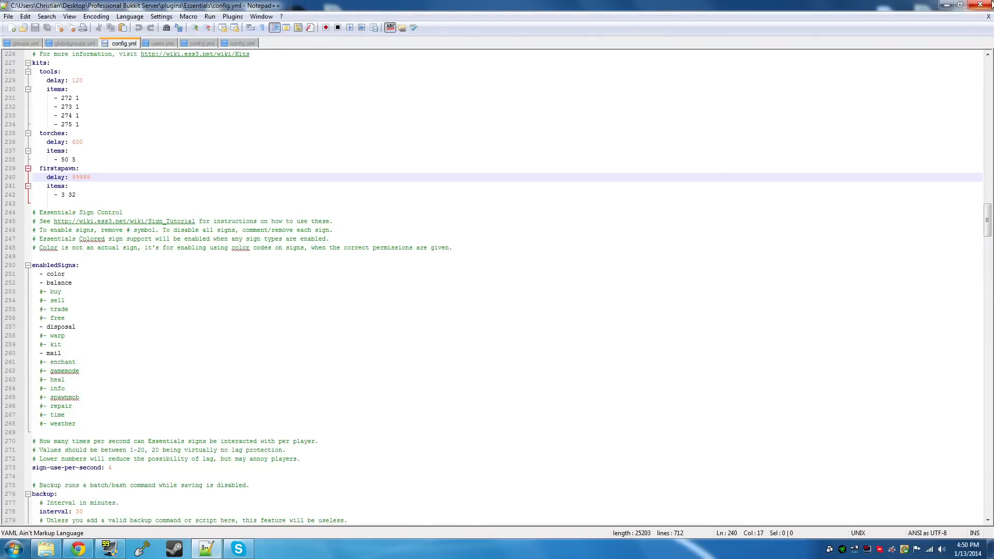
pyautogui.click(981, 5)
# Start the Bukkit server with start.bat, minimize its console window, and open the Minecraft launcher
pyautogui.doubleClick(450, 301)
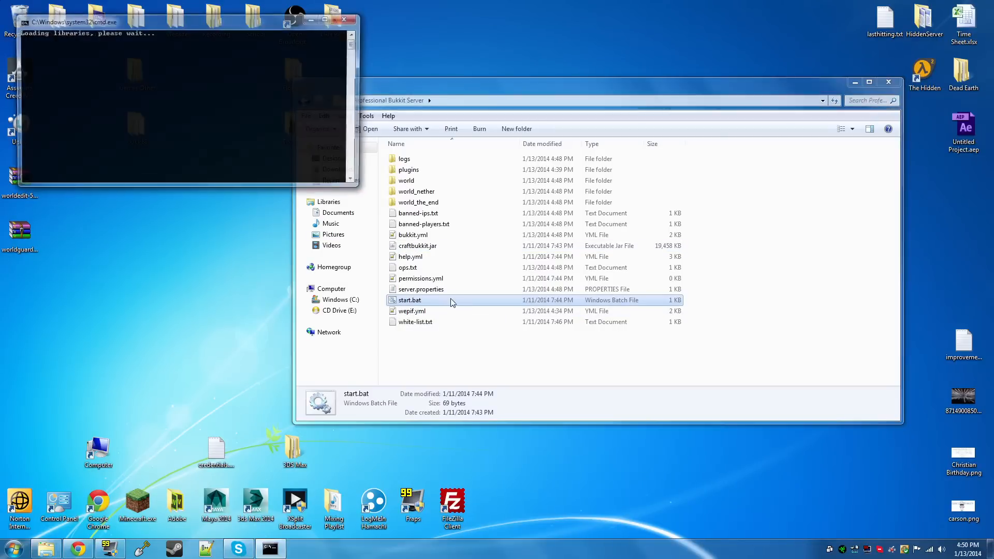
pyautogui.click(332, 19)
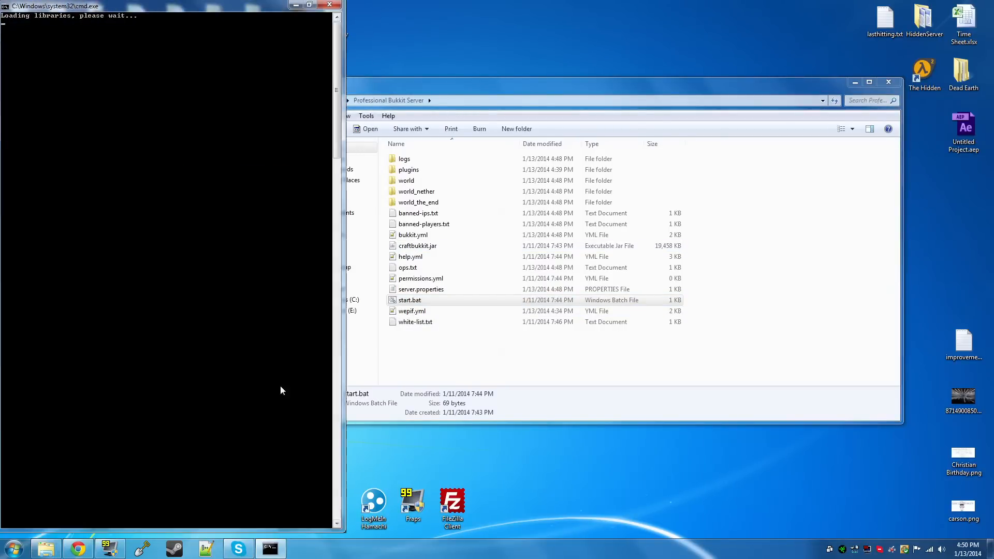
pyautogui.click(299, 6)
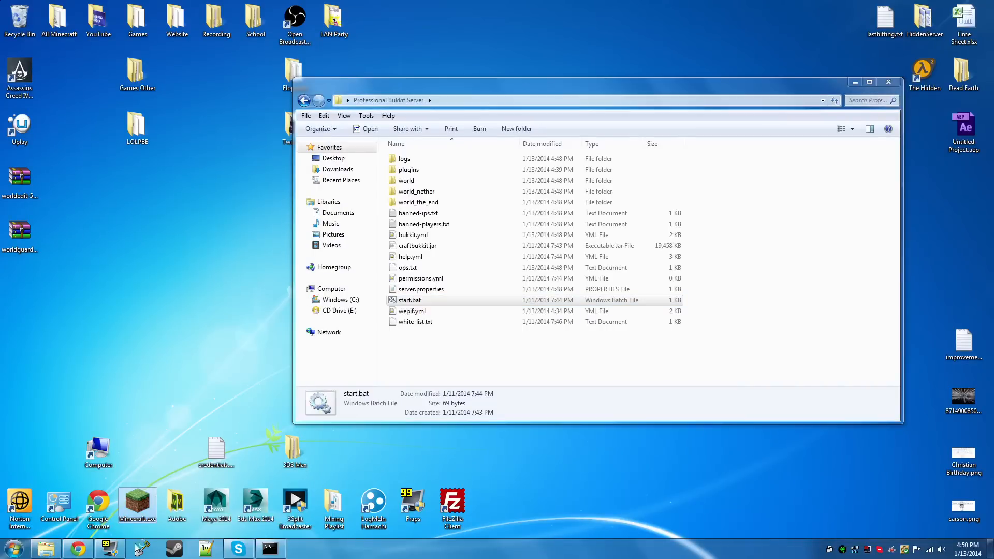
pyautogui.click(139, 548)
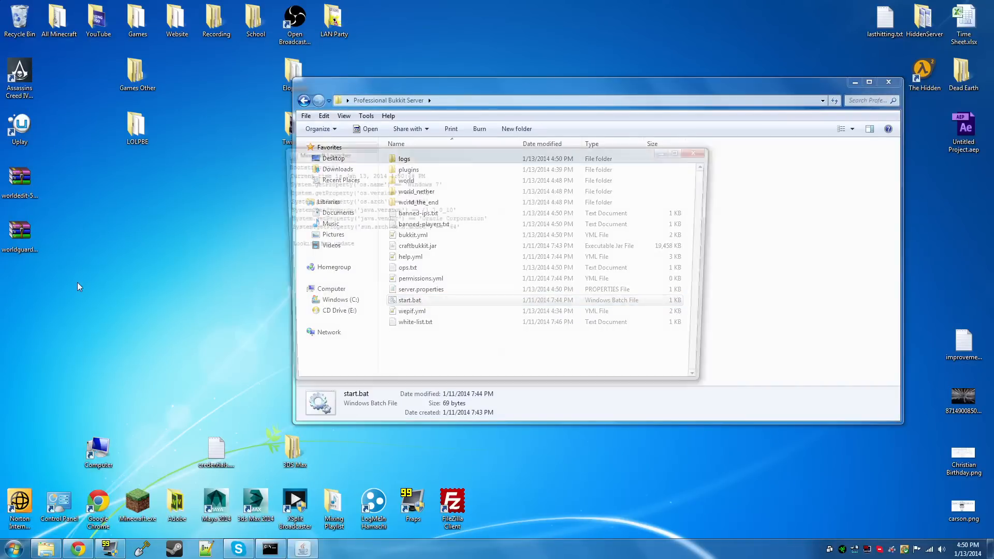
# Test the running server from its console with the commands "ping" and "say HI"
pyautogui.click(271, 550)
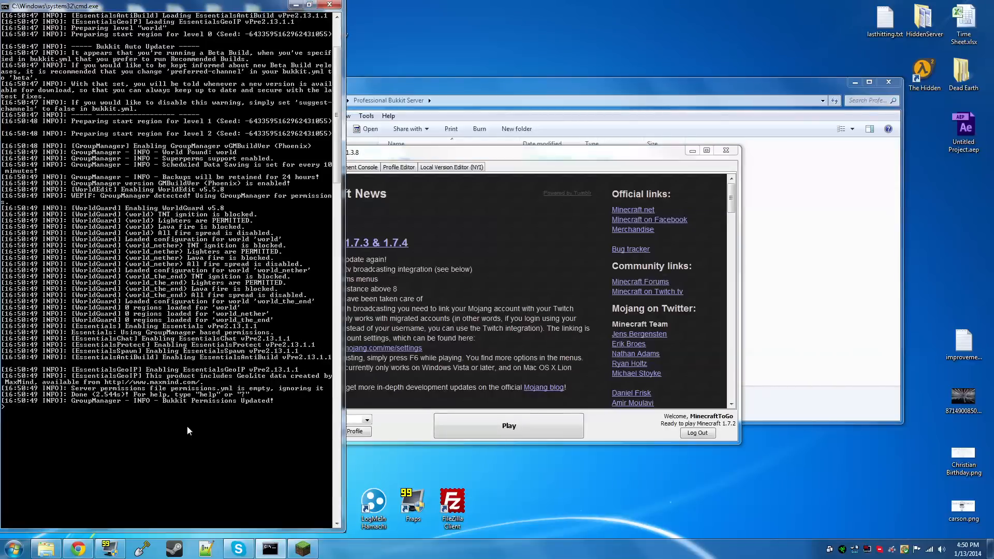
pyautogui.write('ping')
pyautogui.press('Return')
pyautogui.write('sa')
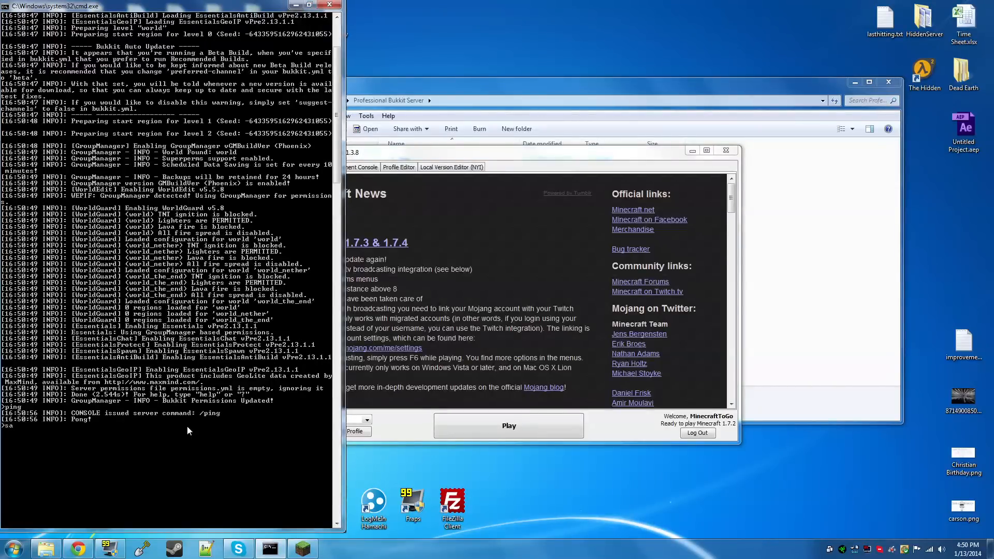
pyautogui.write('y HI')
pyautogui.press('Return')
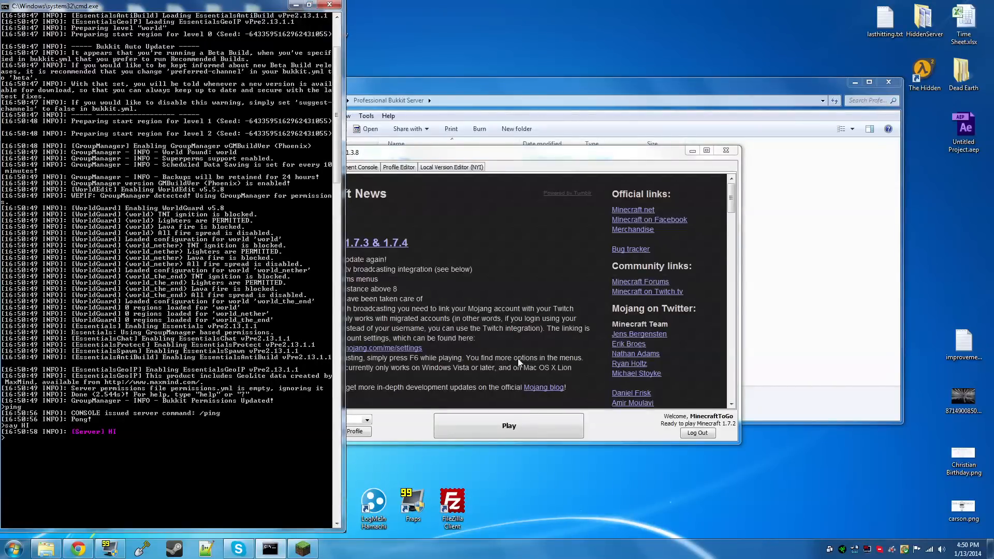
pyautogui.click(535, 391)
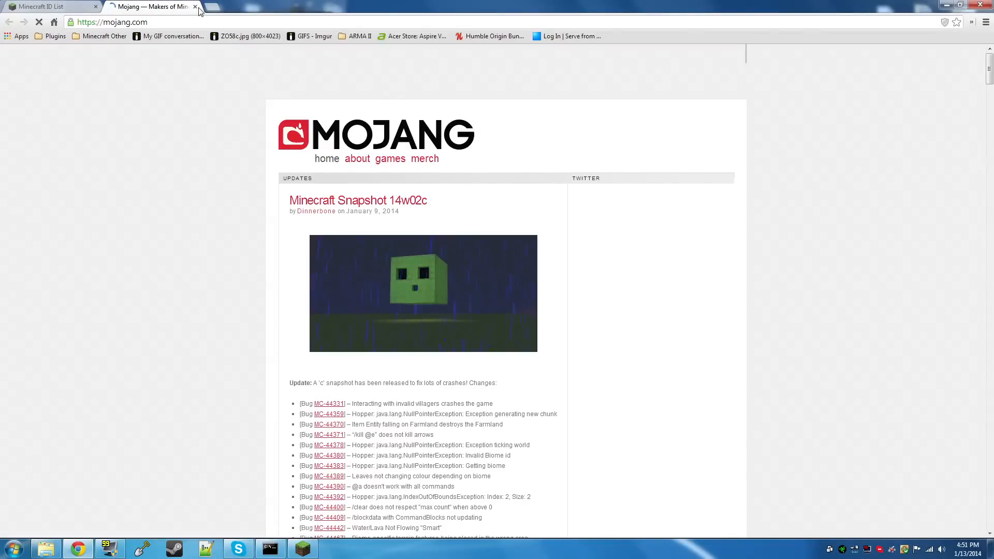
pyautogui.hotkey('ctrl', 'w')
pyautogui.click(946, 4)
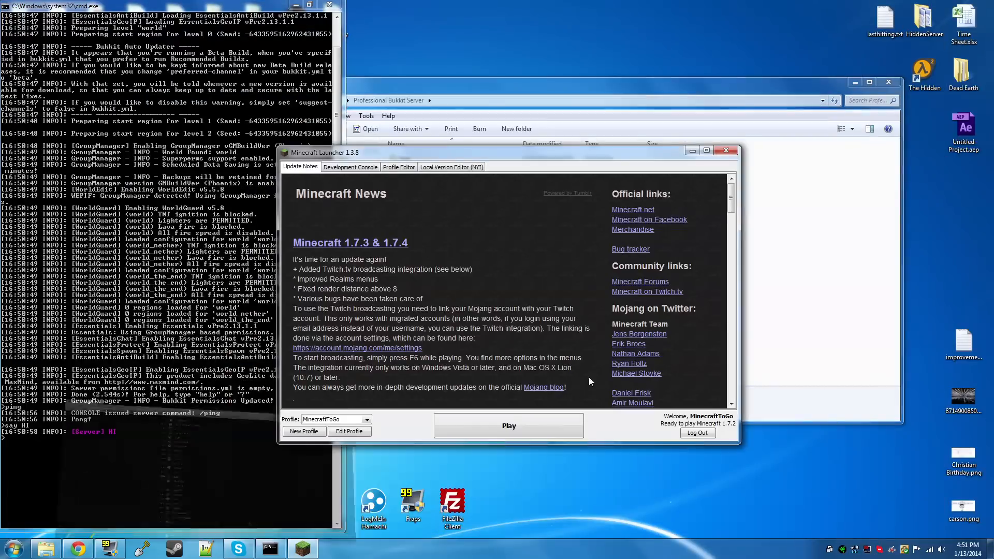
# Launch the Minecraft game from the launcher with the already selected profile
pyautogui.click(540, 426)
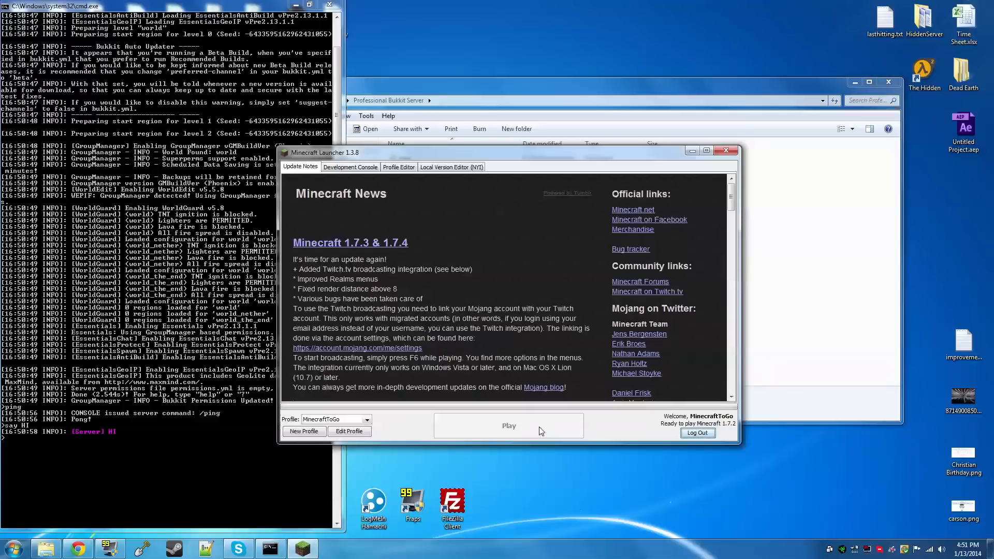
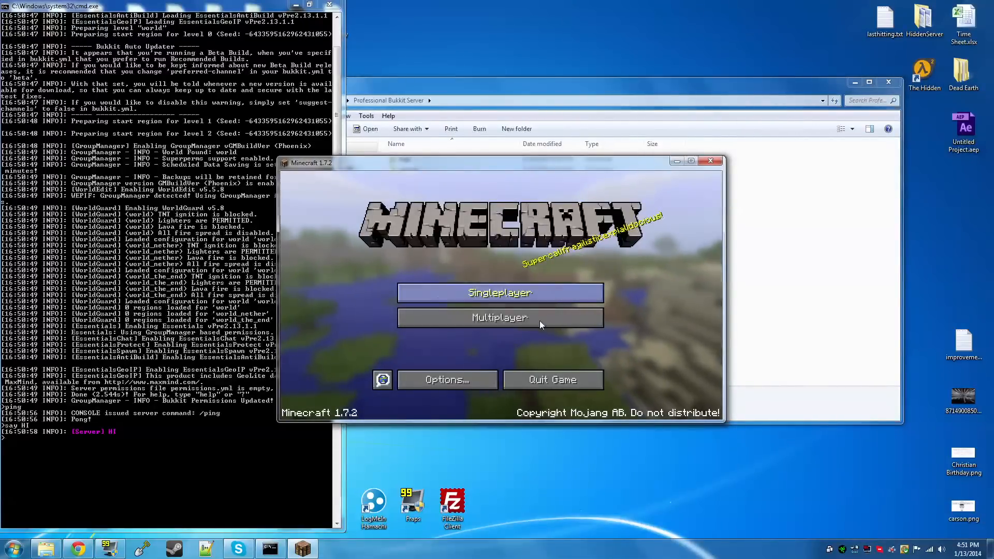
# Join "Minecraft Server" from the multiplayer server list
pyautogui.click(540, 320)
pyautogui.click(424, 262)
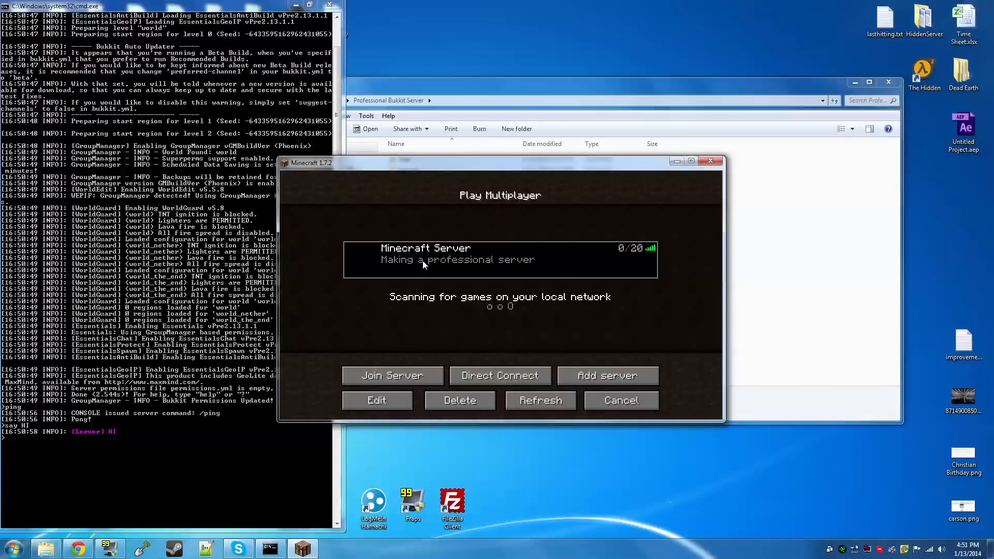
pyautogui.click(426, 371)
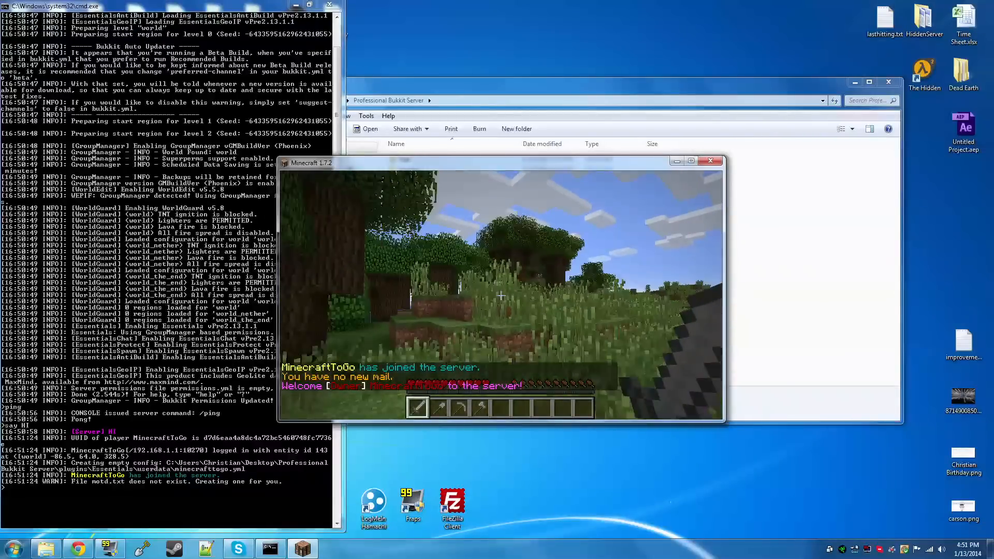
# Turn the game's music volume all the way down in the sound options and return to the world
pyautogui.press('Escape')
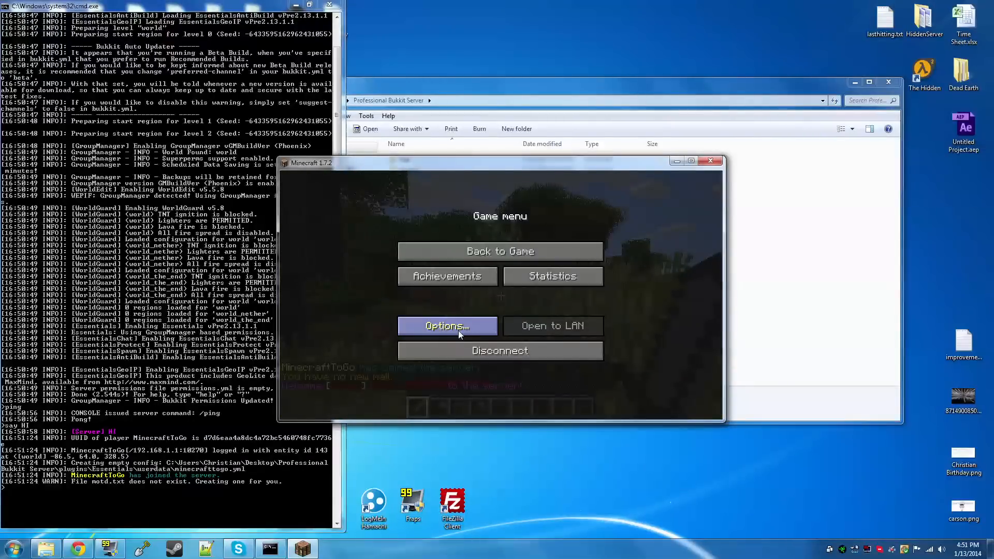
pyautogui.click(458, 330)
pyautogui.click(457, 291)
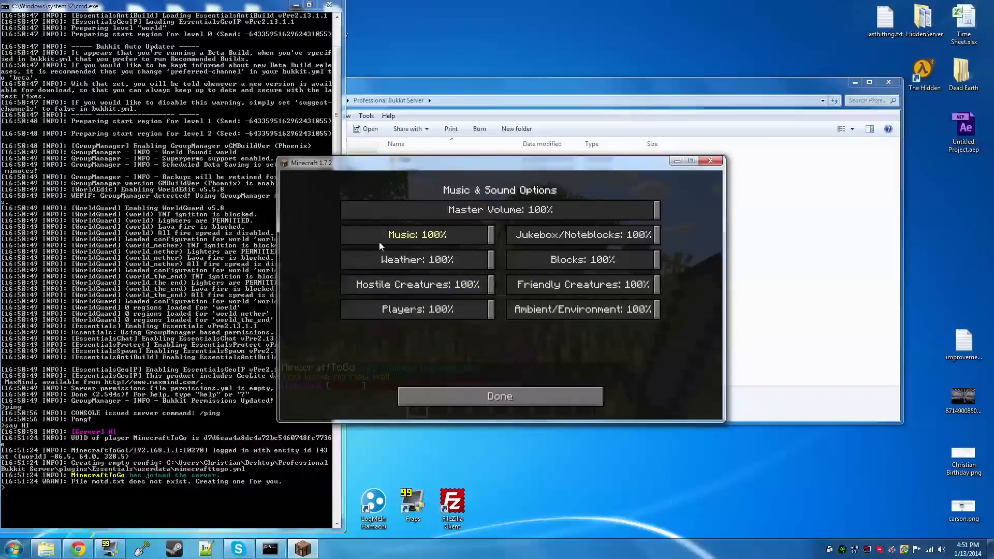
pyautogui.moveTo(379, 241); pyautogui.dragTo(342, 238)
pyautogui.click(501, 393)
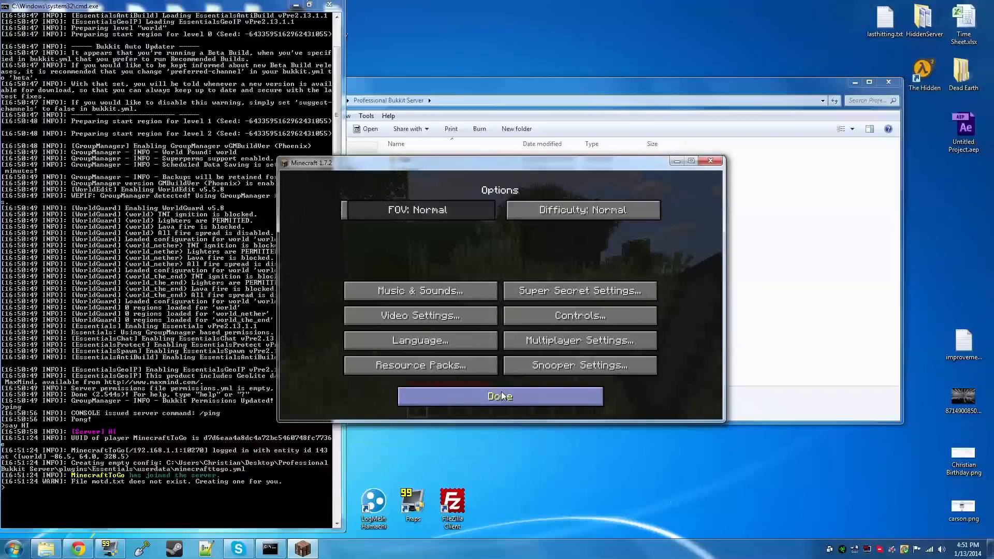
pyautogui.click(501, 393)
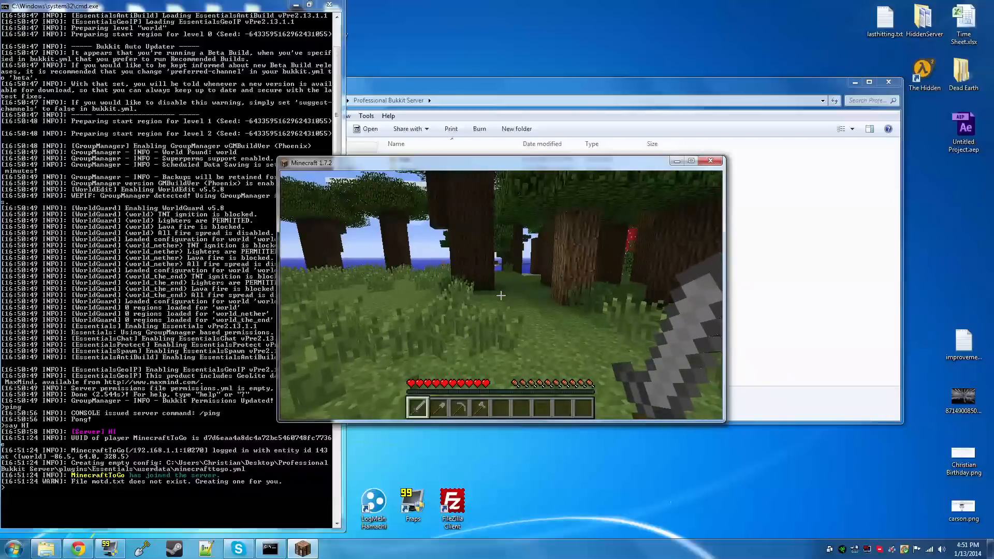
# Show the first page of the server's command list with "/help" in the game chat
pyautogui.write('t')
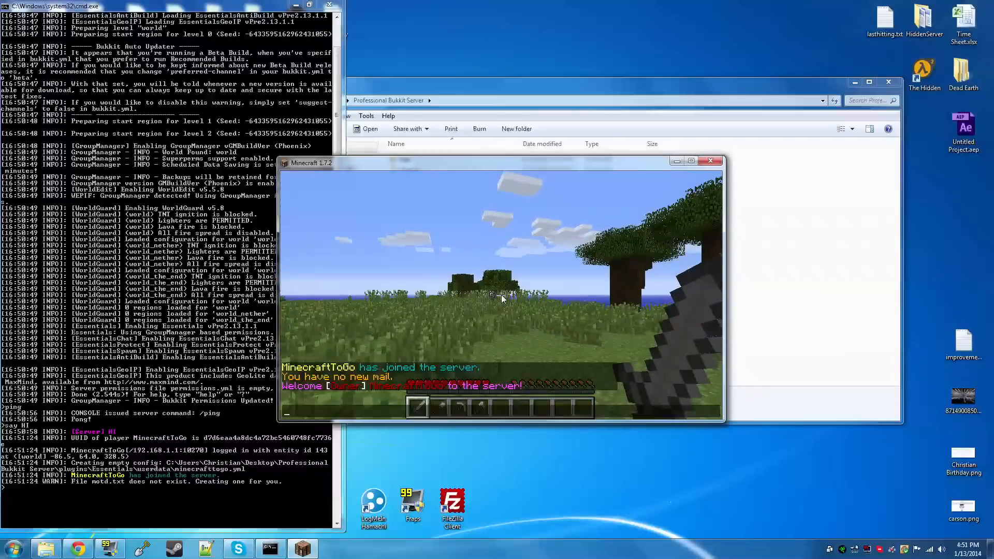
pyautogui.write('/help')
pyautogui.press('Return')
pyautogui.press('t')
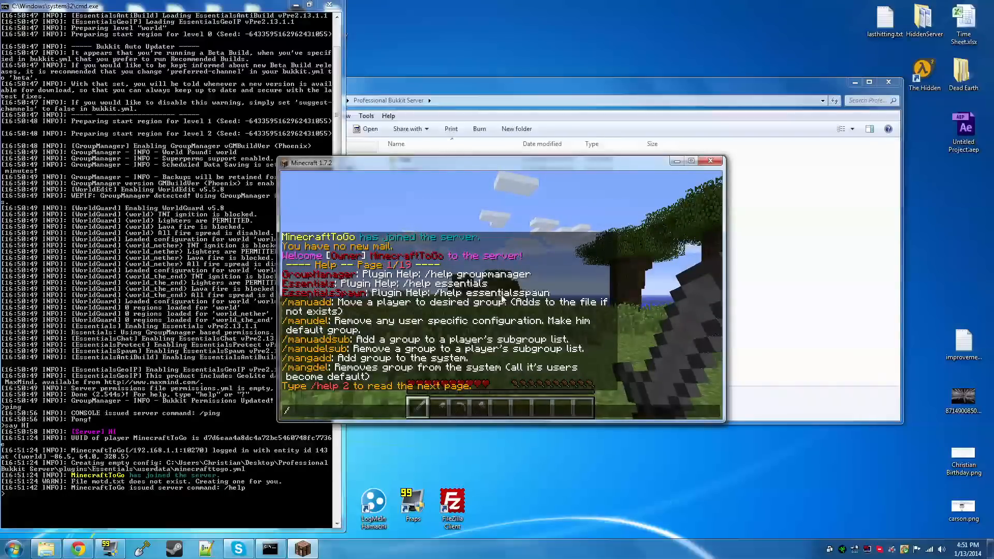
pyautogui.press('Escape')
# Switch the player to creative mode with the chat command "/gm 1"
pyautogui.press('/')
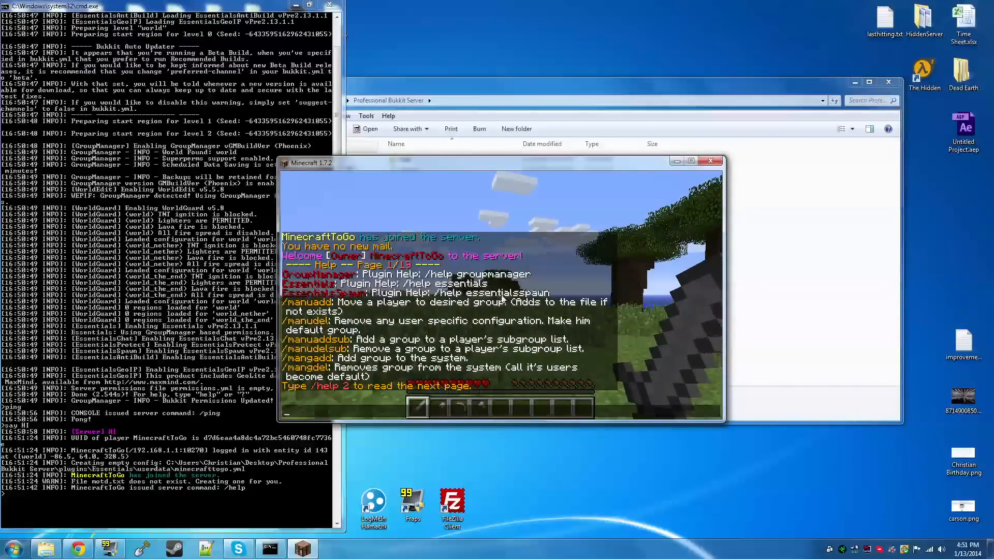
pyautogui.write('gm 1')
pyautogui.press('Return')
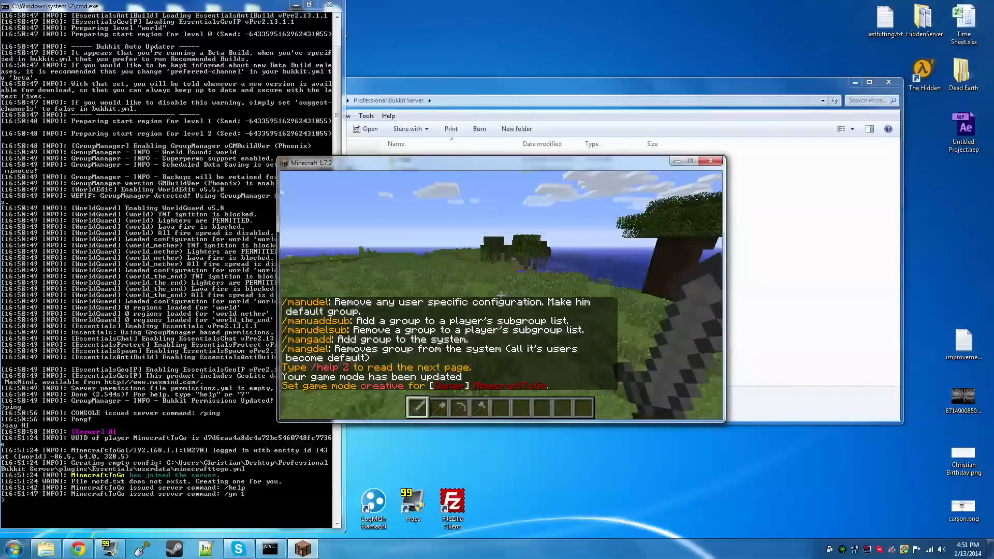
# Get the WorldEdit selection wand with "//wand" and hold the melon slice in hand
pyautogui.press('/')
pyautogui.write('wand')
pyautogui.press('Return')
pyautogui.scroll(-1, 500, 295)
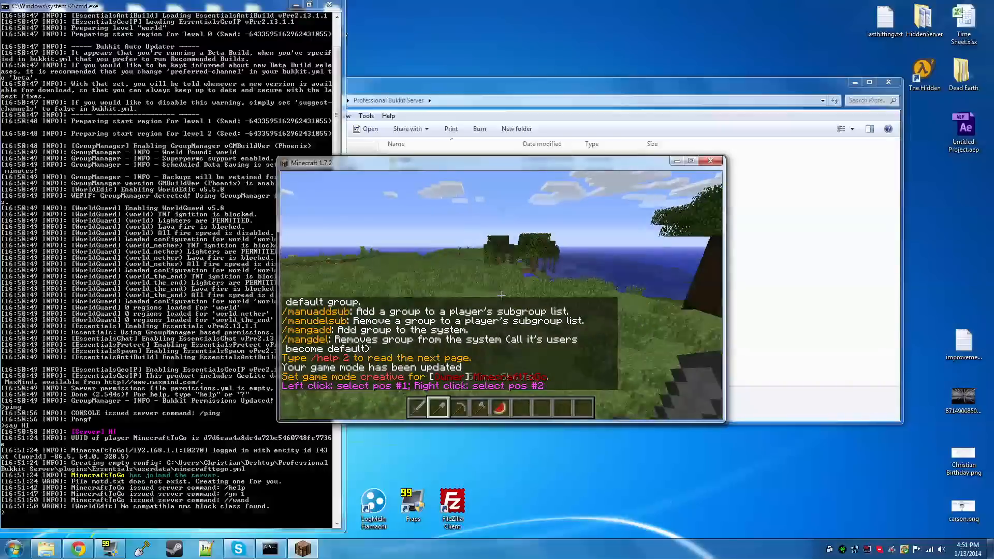
pyautogui.scroll(-3, 500, 295)
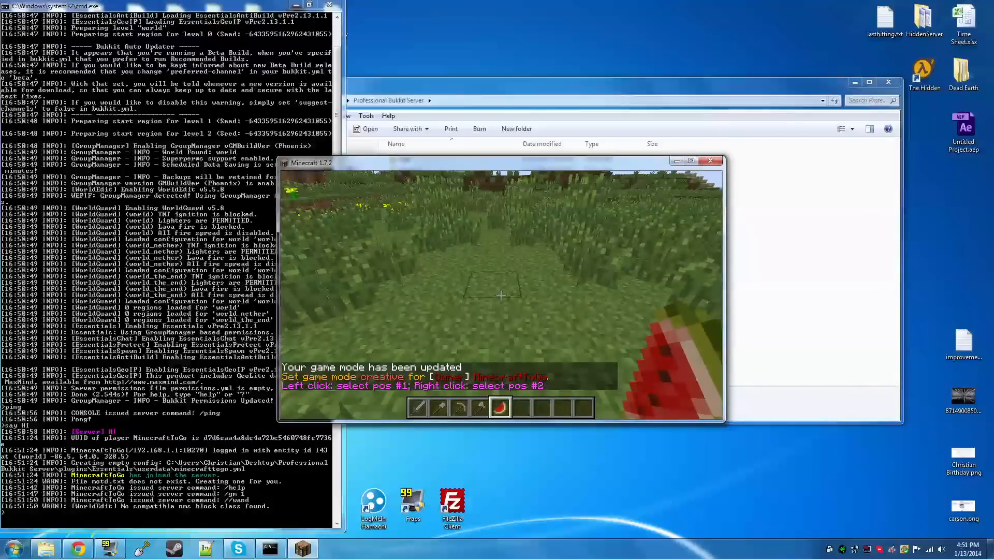
# Demote the joined player to the moderator group with the "mandemote" command in the server console
pyautogui.press('Escape')
pyautogui.click(244, 399)
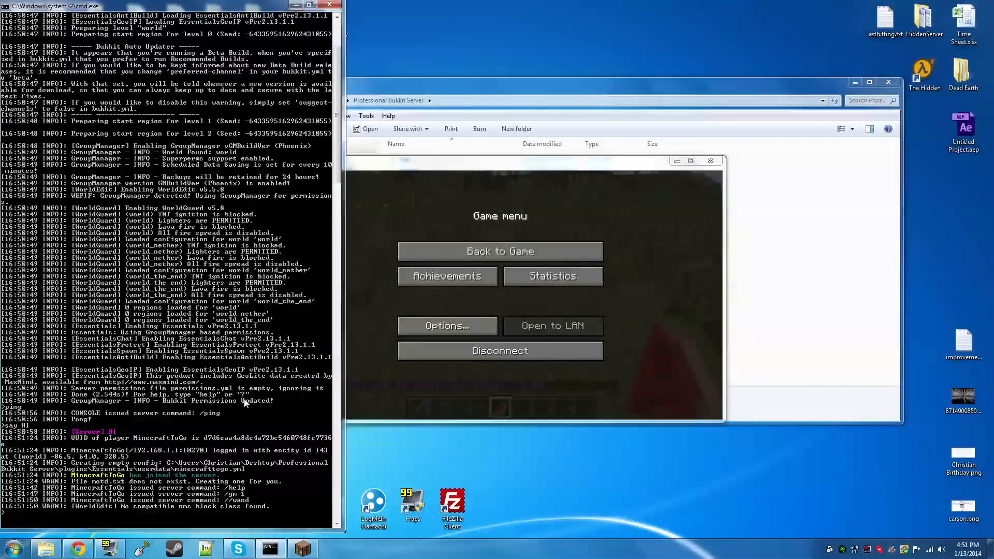
pyautogui.write('mandemote MinecraftToGo moderator')
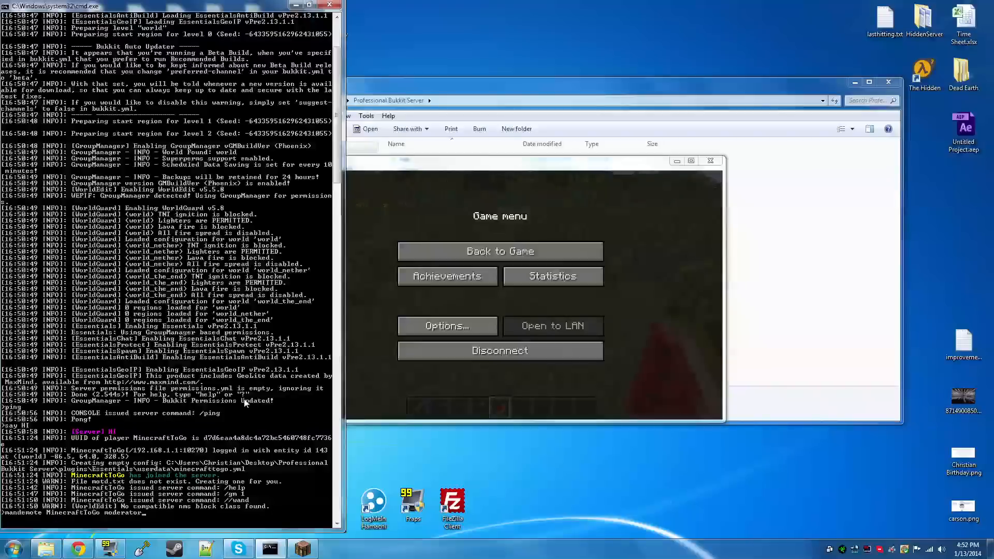
pyautogui.press('Return')
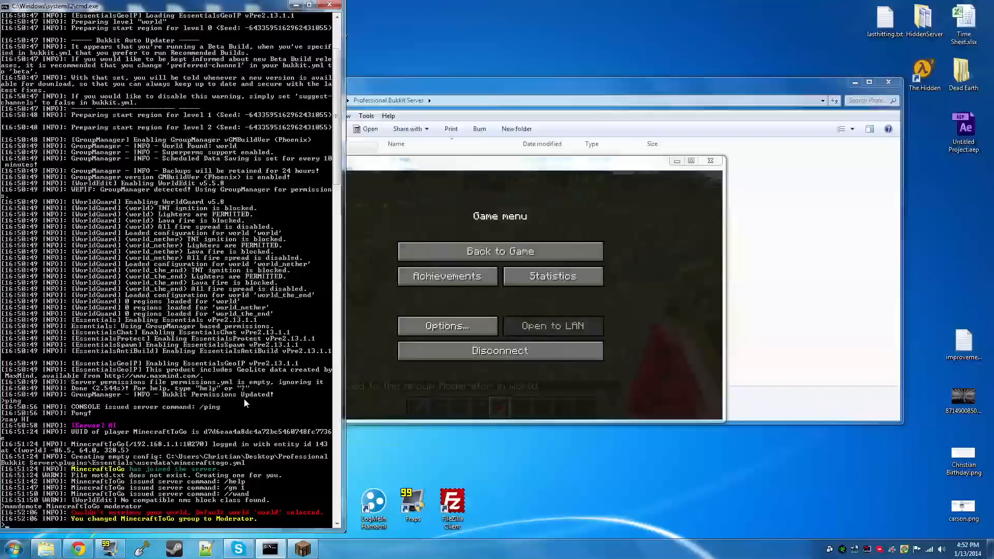
# Remove the player's operator status with the "deop" command in the server console
pyautogui.write('deop m')
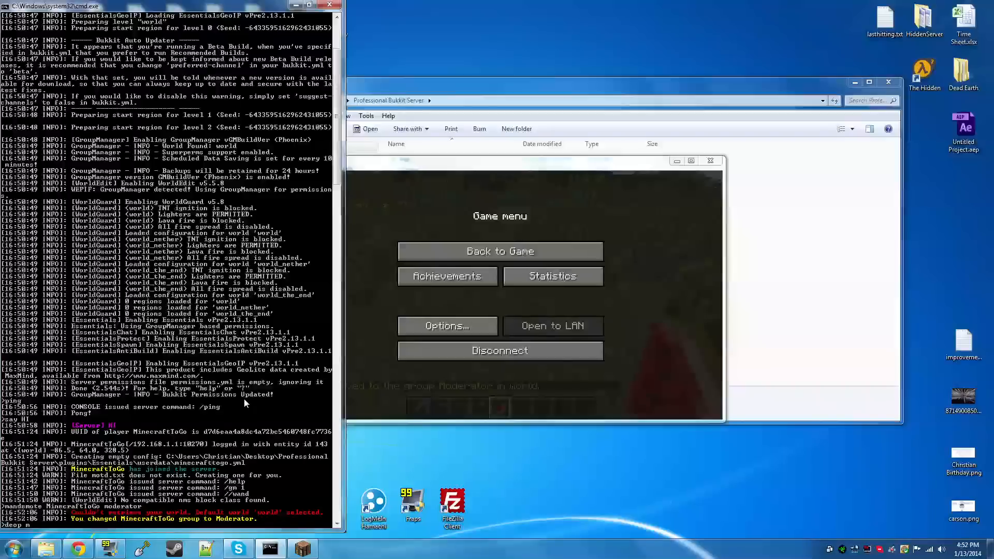
pyautogui.write('inecrafttogo')
pyautogui.press('Return')
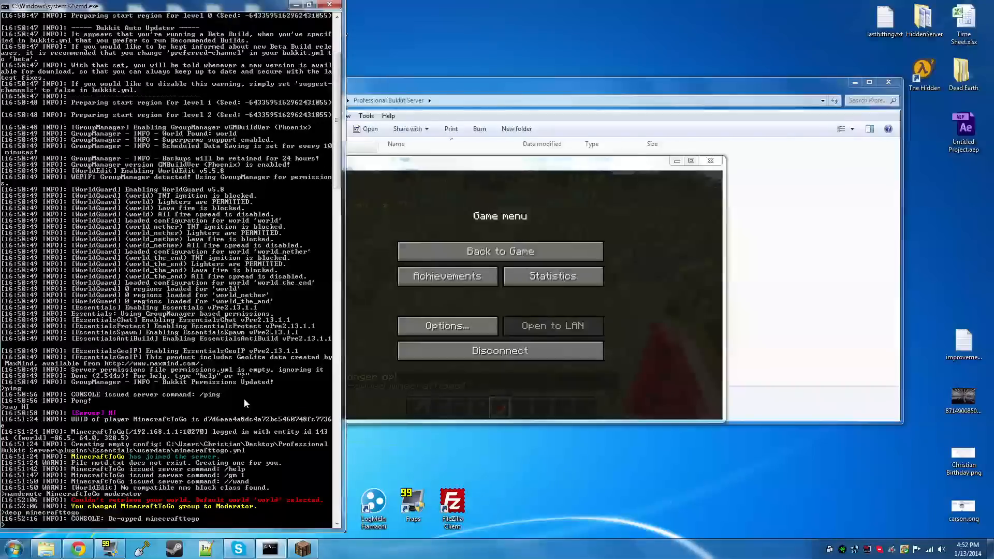
# Return to the Minecraft game and send the chat message "Hello again"
pyautogui.click(466, 251)
pyautogui.write('tToGo> ')
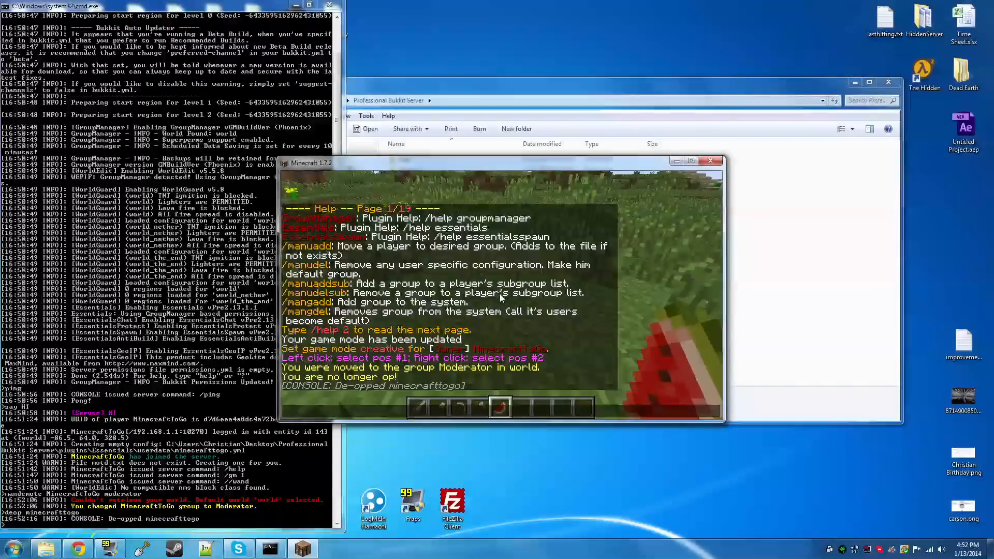
pyautogui.write('Hello again')
pyautogui.press('Return')
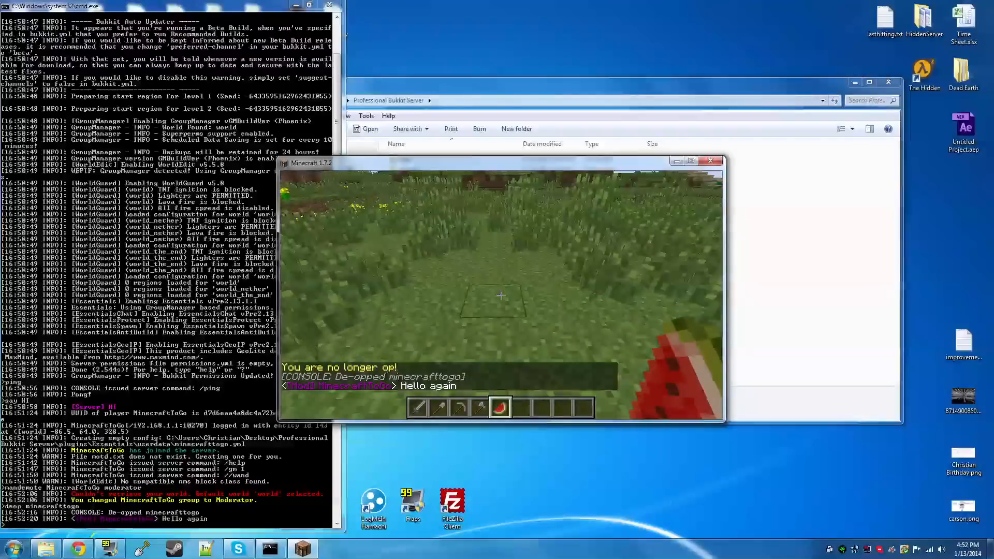
# Check the commands available as moderator by running "/help" in the game chat
pyautogui.press('w')
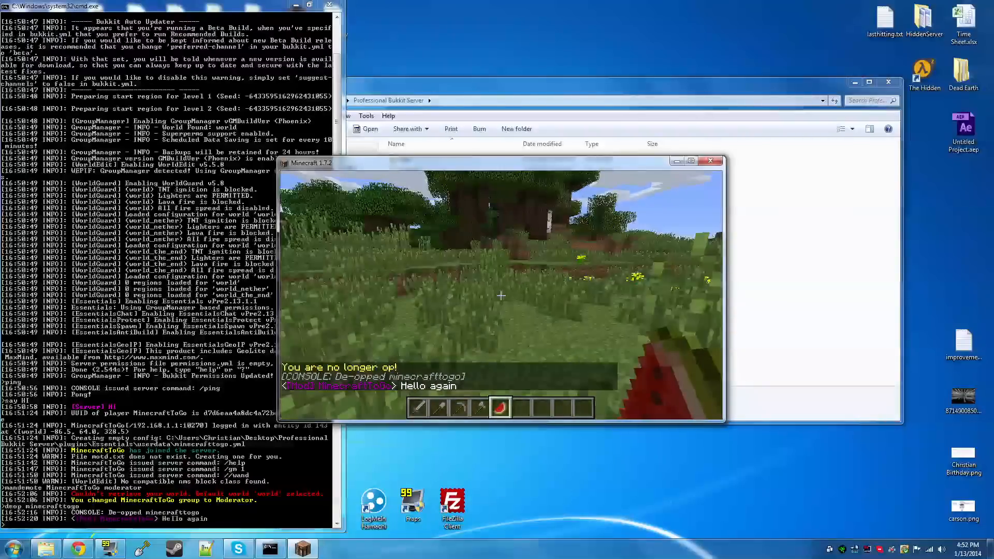
pyautogui.press('/')
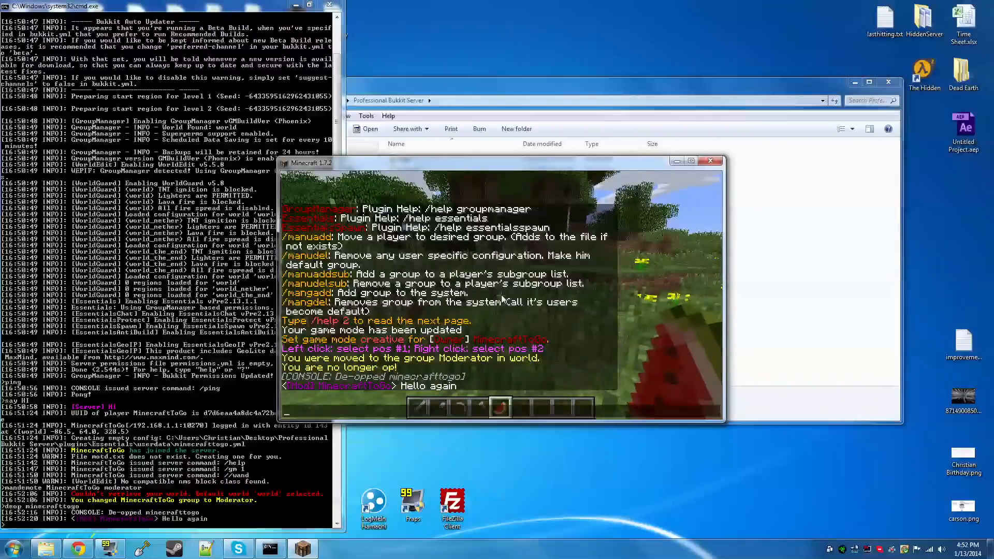
pyautogui.write('help')
pyautogui.press('Return')
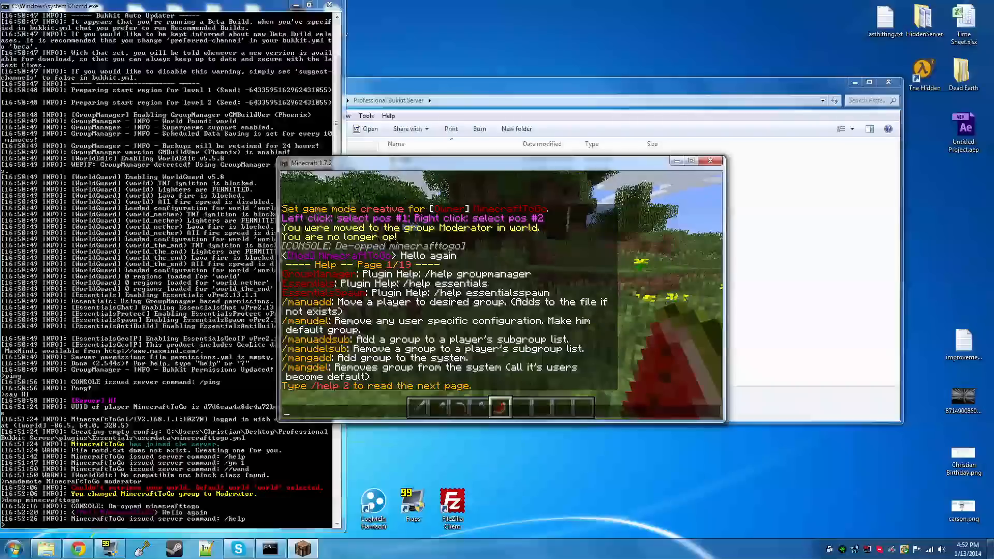
pyautogui.press('Escape')
# Select the flower area from (-110, 63, 334) to (-112, 63, 331) and define it as region "1" with the player as owner
pyautogui.press('w')
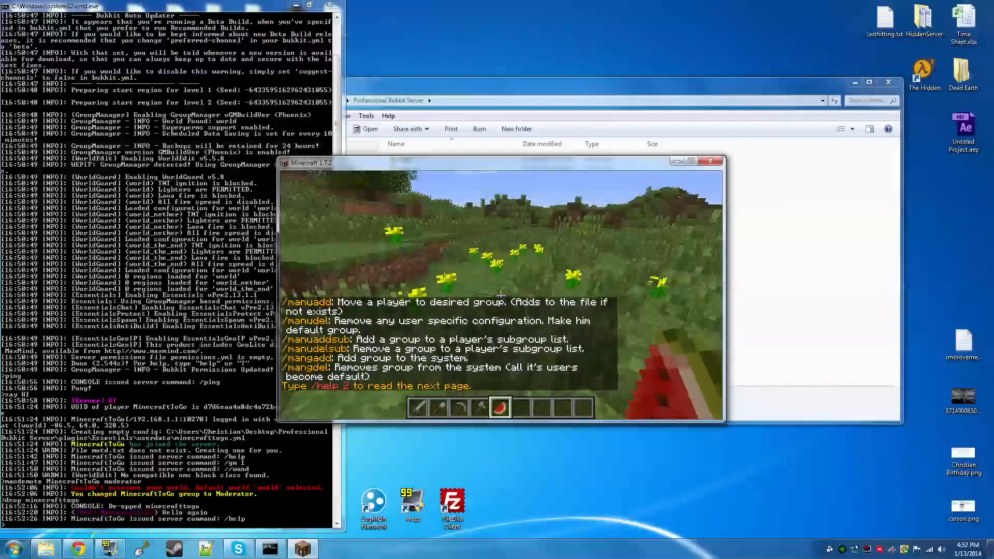
pyautogui.click(500, 295)
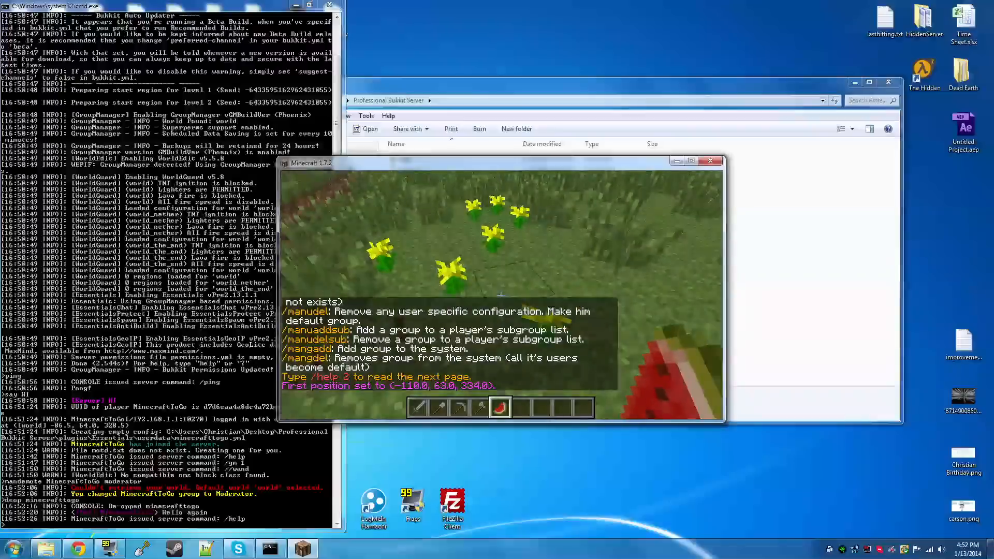
pyautogui.rightClick(500, 296)
pyautogui.write('/region de')
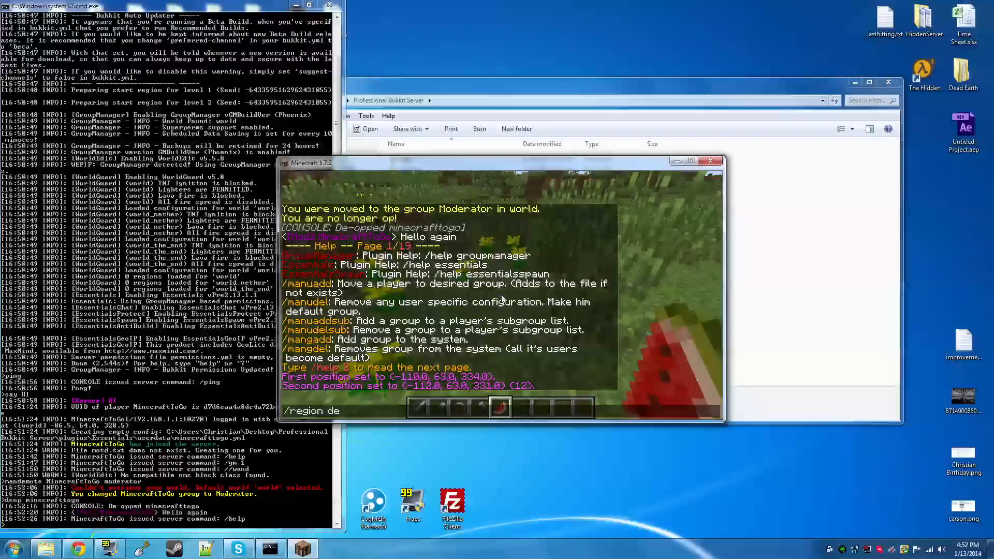
pyautogui.write('fine 1 minecrafttogo')
pyautogui.press('Return')
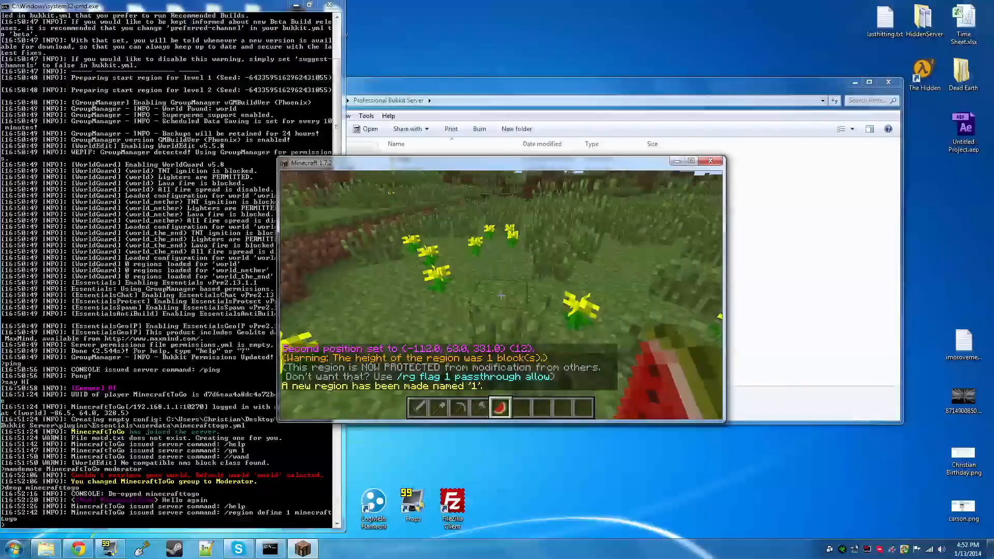
# List the server's protected regions with "/region list"
pyautogui.press('w')
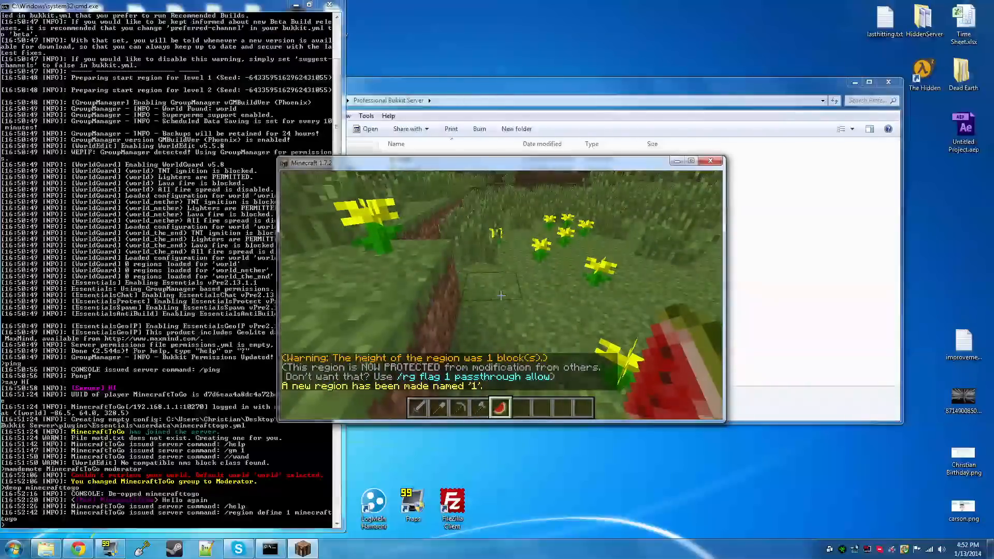
pyautogui.press('/')
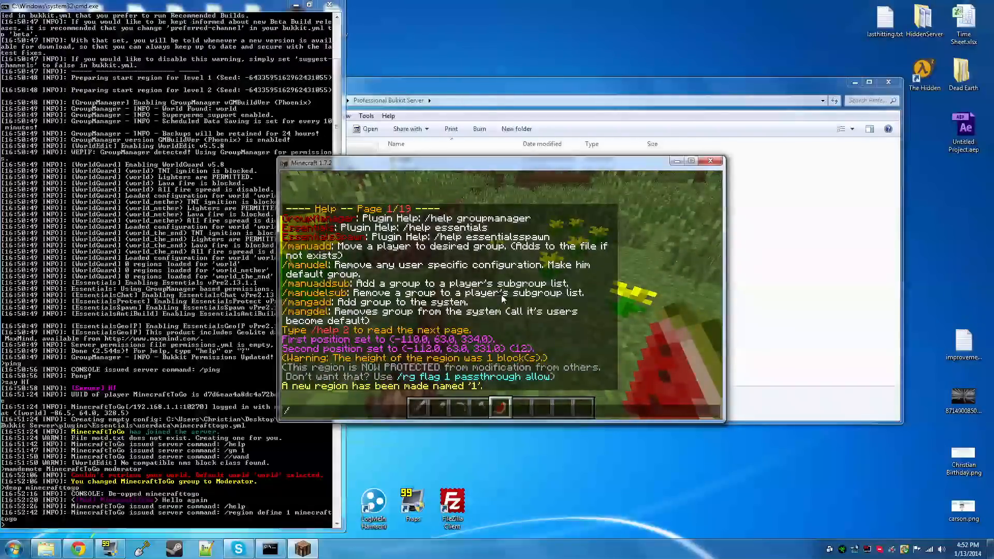
pyautogui.write('region list')
pyautogui.press('Return')
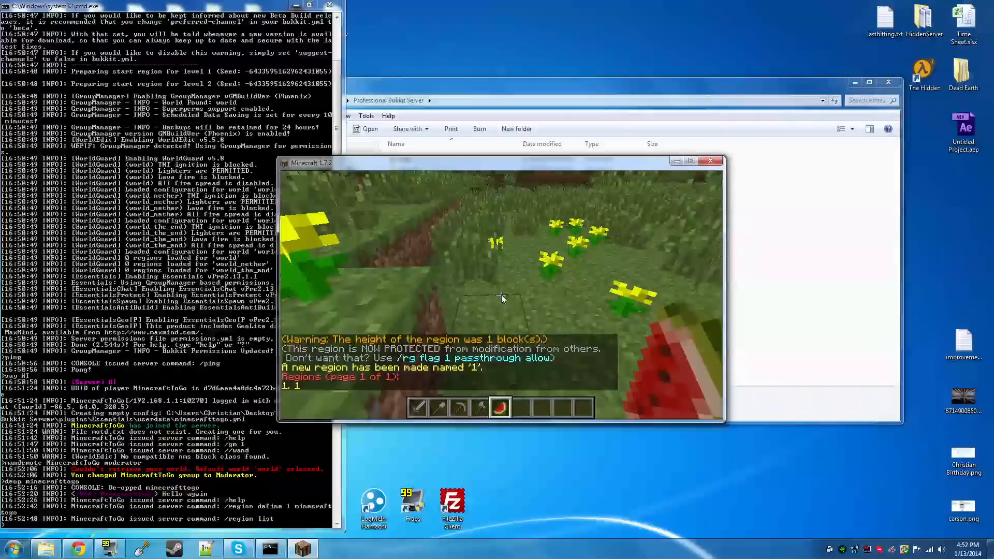
# Examine the details of region 1 with "/region info 1", reopening the chat to reread its flags, owners and bounds
pyautogui.press('t')
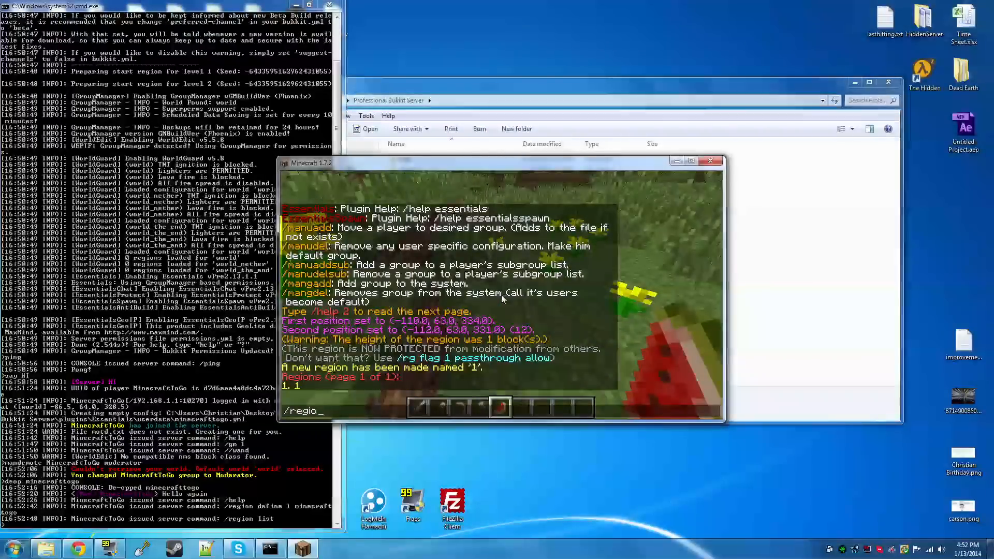
pyautogui.write('/region info 1')
pyautogui.press('Return')
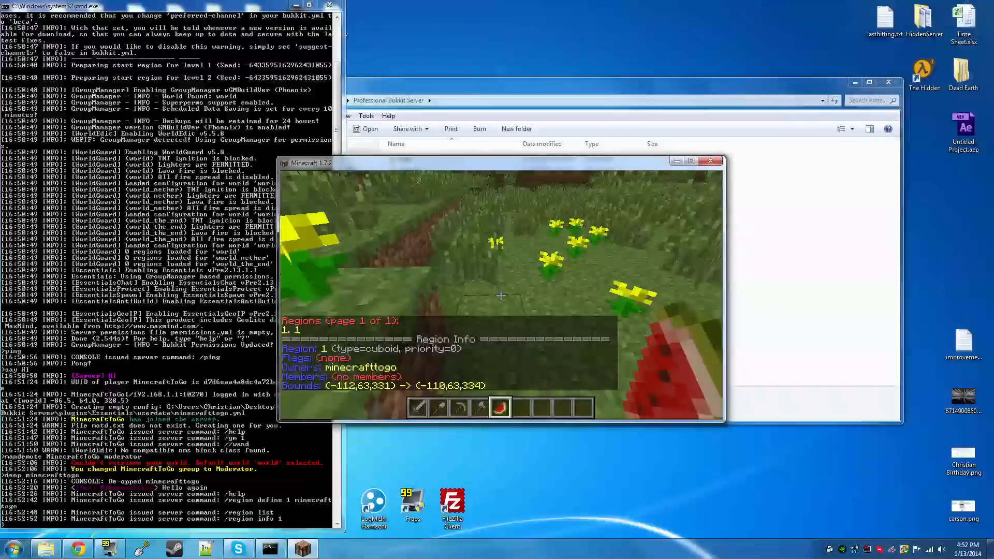
pyautogui.press('t')
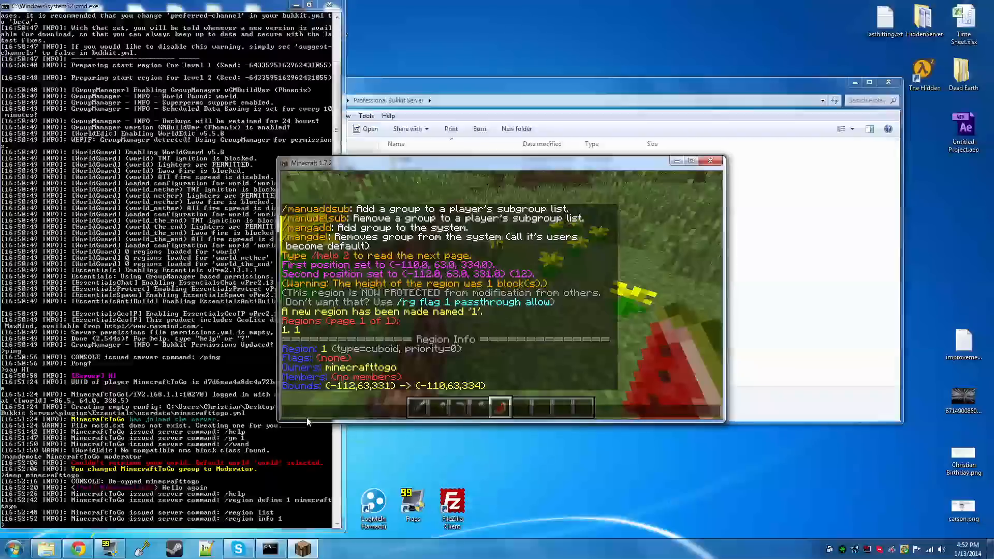
pyautogui.press('Escape')
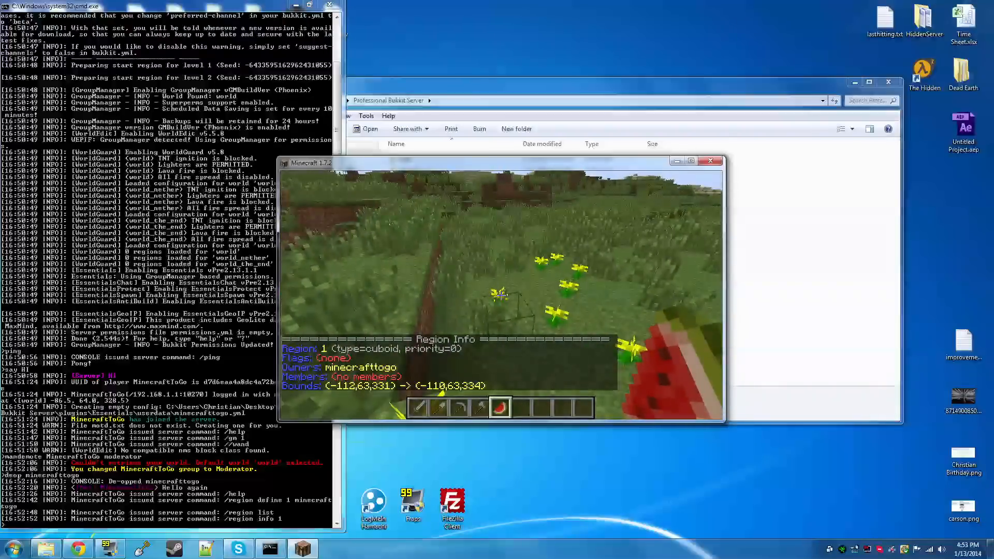
pyautogui.press('t')
pyautogui.press('Escape')
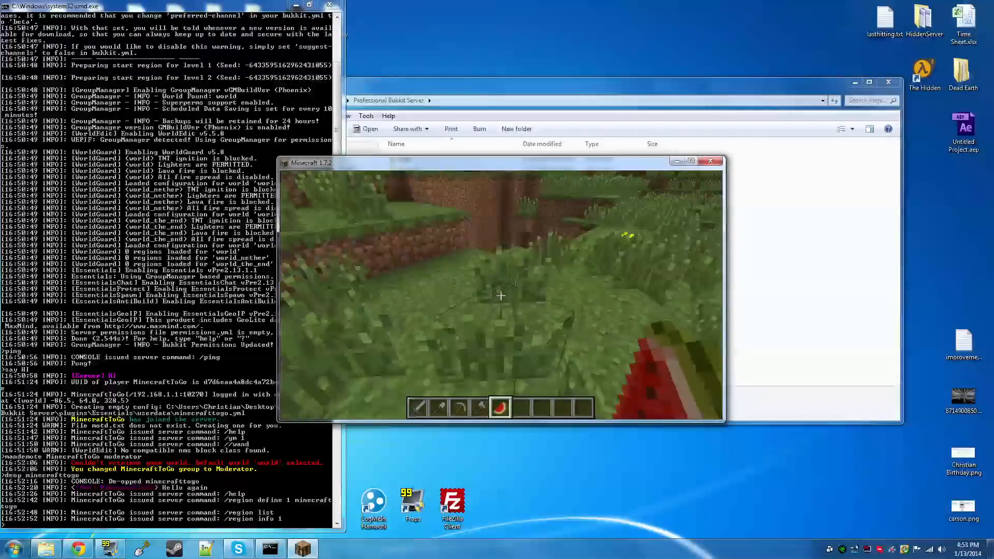
# Select a new area with the wand, from (-113, 64, 339) to (-122, 66, 345)
pyautogui.click(501, 296)
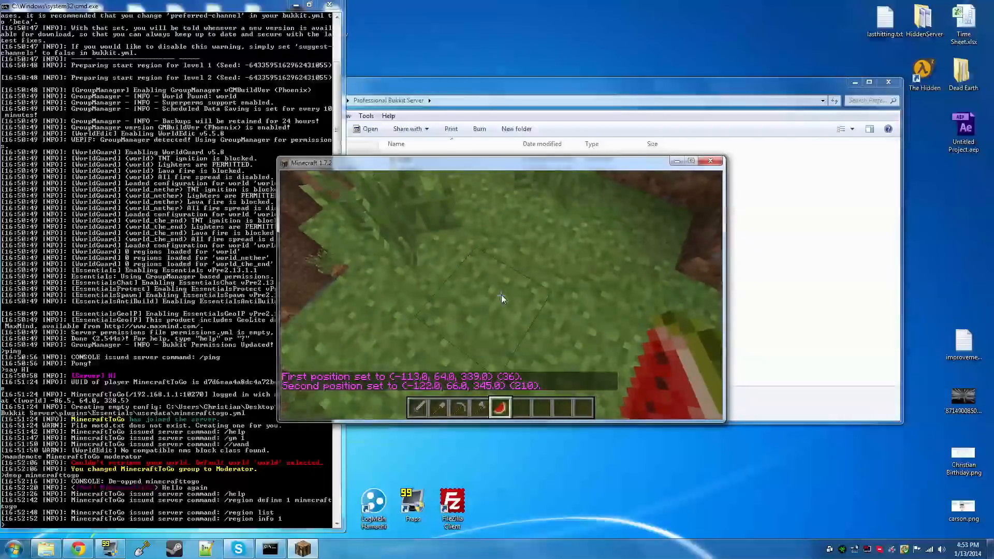
# Expand the selection with "//expand 100 100 u" and define it as region "the_hole" with the player as owner
pyautogui.write('//expand 100 100 u')
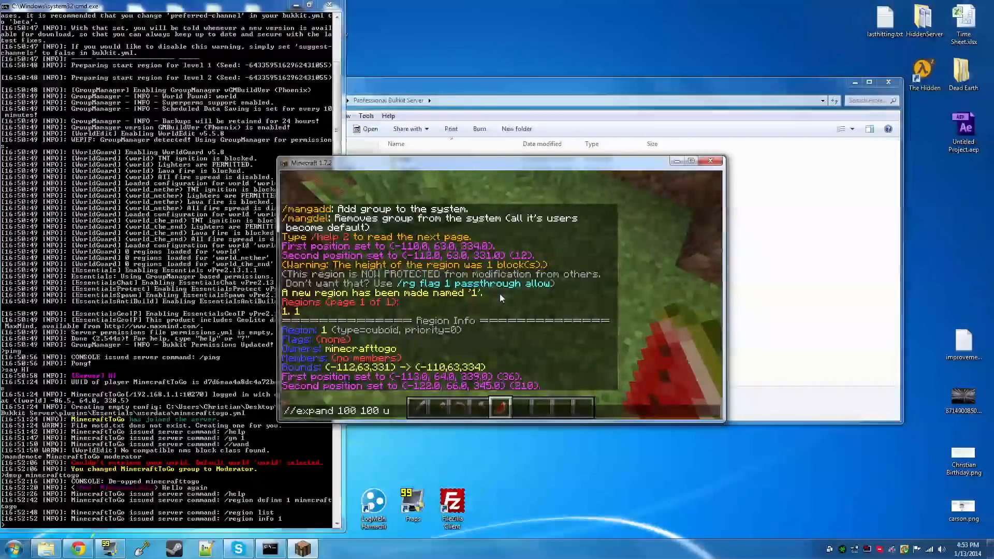
pyautogui.press('Return')
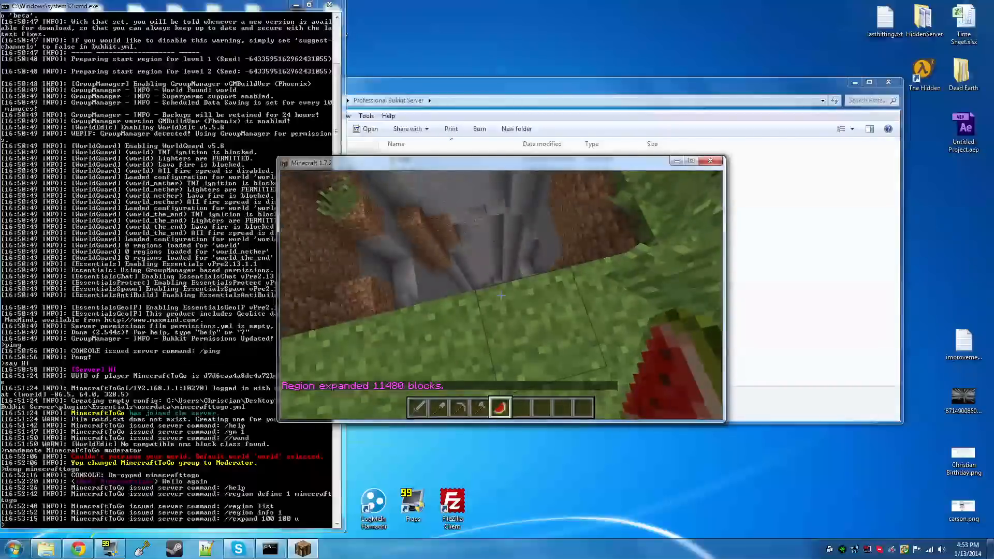
pyautogui.write('/region define the_hole')
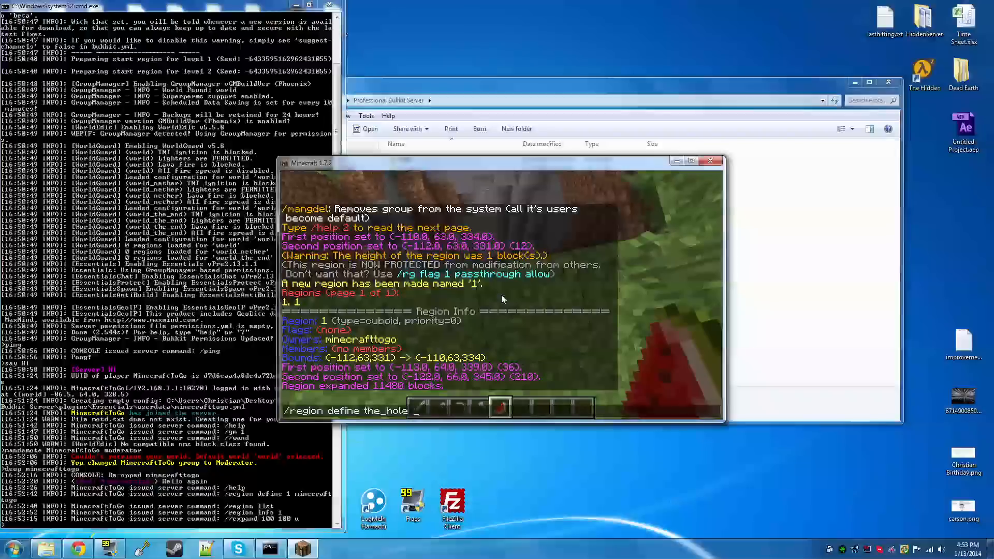
pyautogui.write('togo')
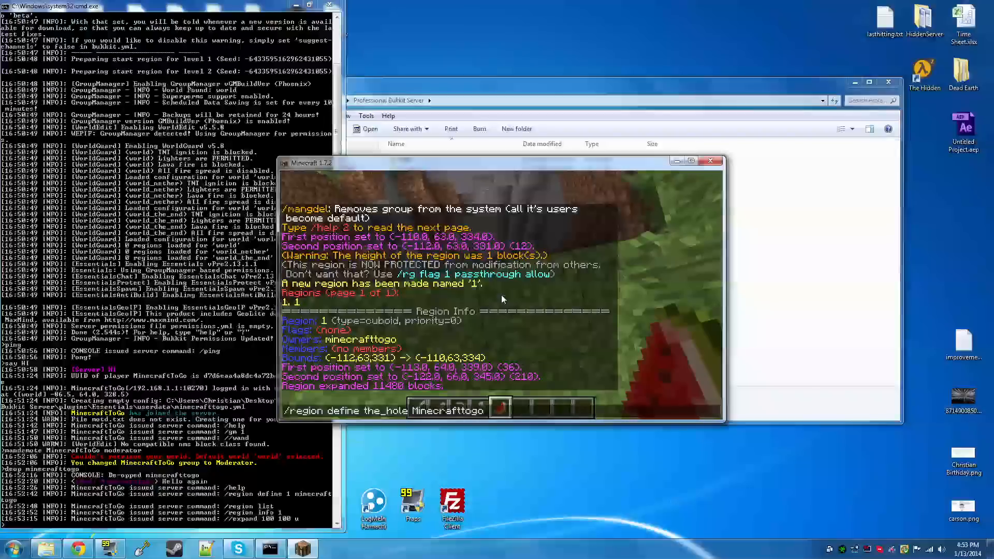
pyautogui.press('Return')
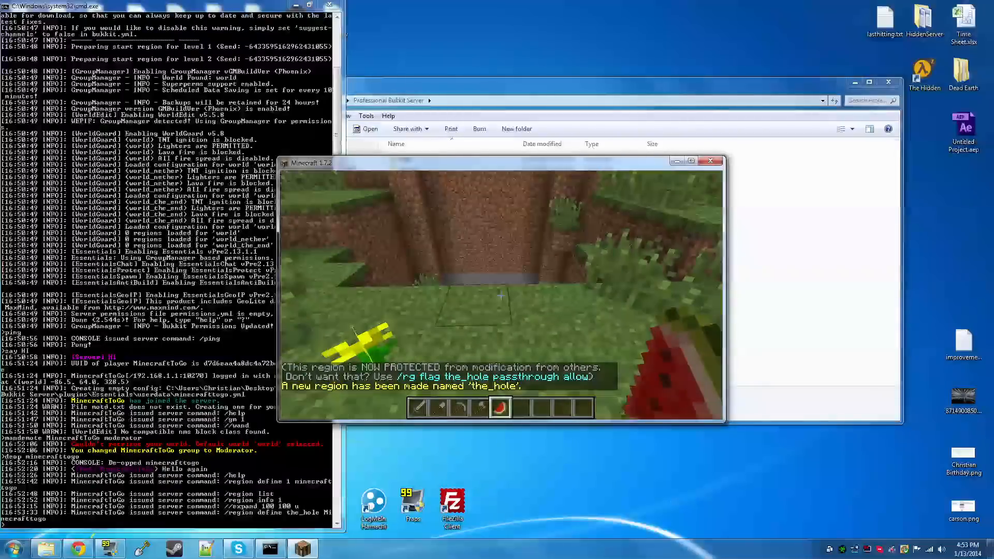
# Show the details of region "the_hole" and list the available region subcommands with "/region help"
pyautogui.write('t/region info the_hole')
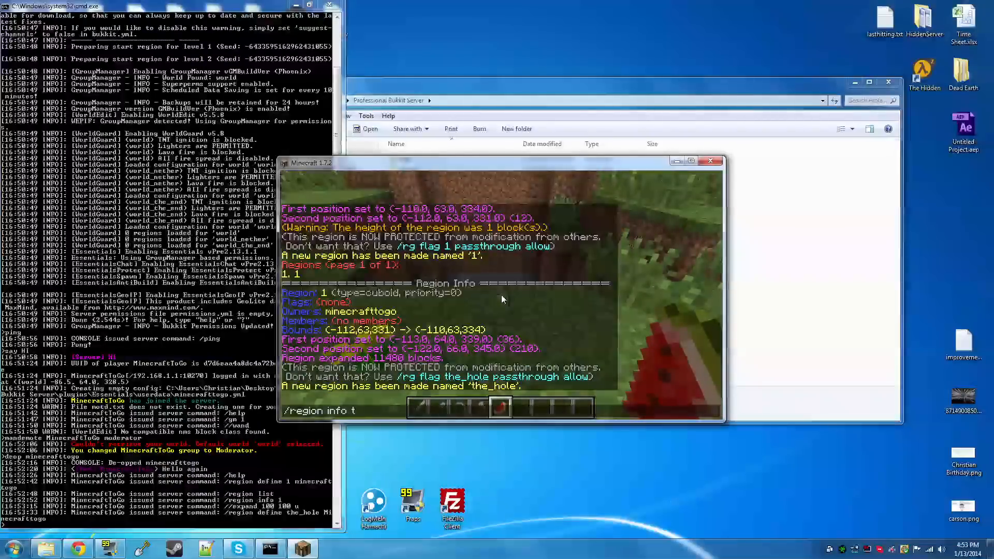
pyautogui.press('Return')
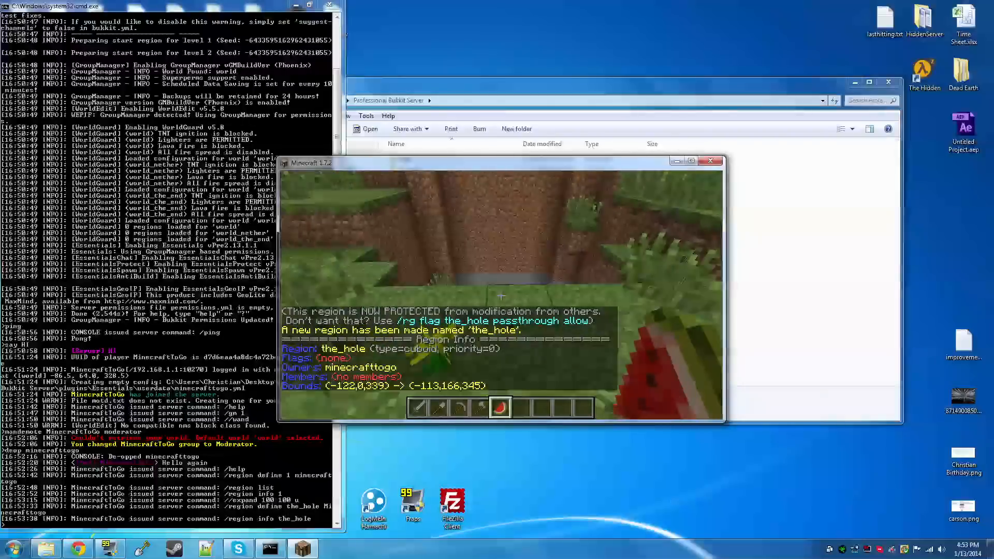
pyautogui.write('/')
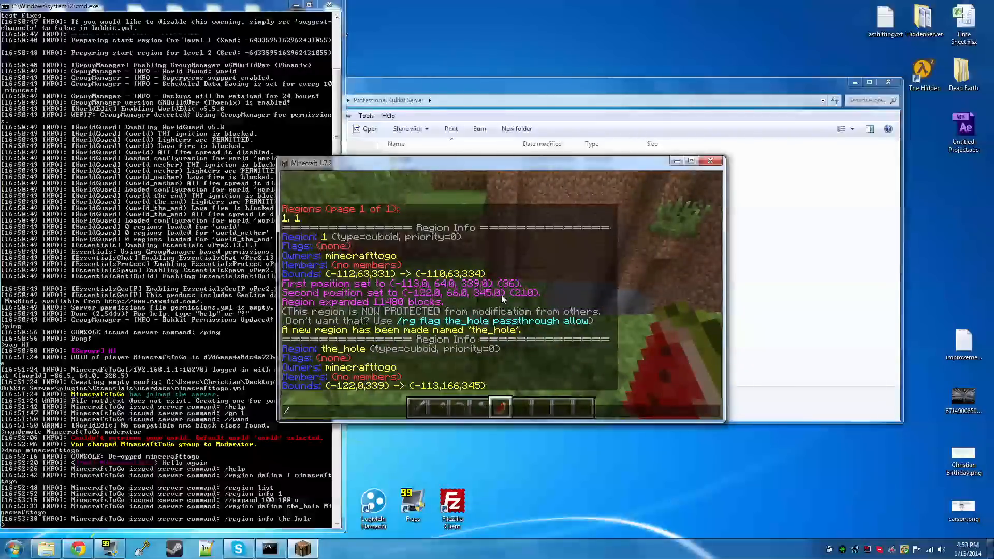
pyautogui.write('region help')
pyautogui.press('Return')
# Look up the required arguments of "/region addowner" by running it without any
pyautogui.write('/region add')
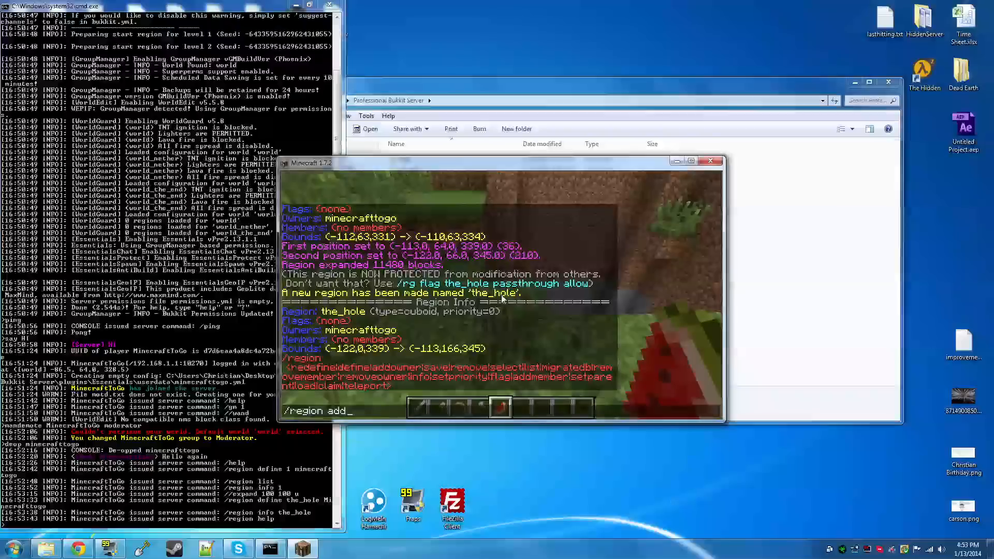
pyautogui.write('owner')
pyautogui.press('Return')
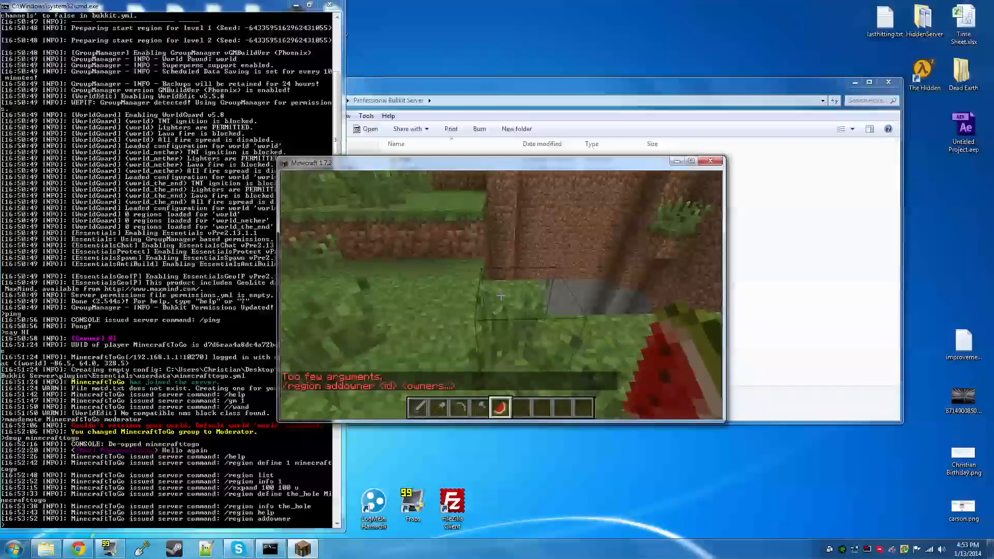
# Add a second player as an owner of region "the_hole" with "/region addowner"
pyautogui.write('t')
pyautogui.write('/region addowner the_')
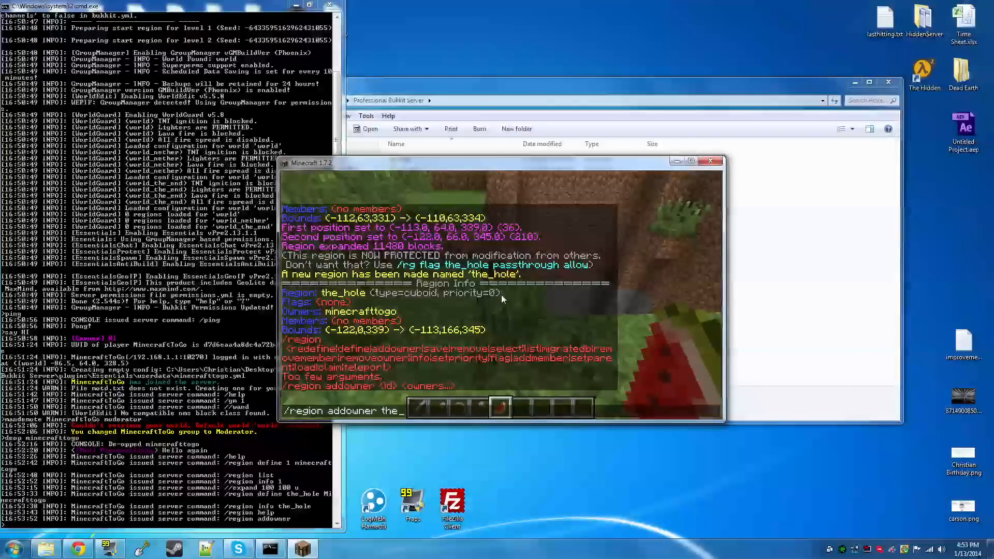
pyautogui.write('hole hill')
pyautogui.press('BackSpace')
pyautogui.press('BackSpace')
pyautogui.write('billybob')
pyautogui.press('Return')
# Check the owners of region "the_hole" with "/region info the_hole"
pyautogui.write('t')
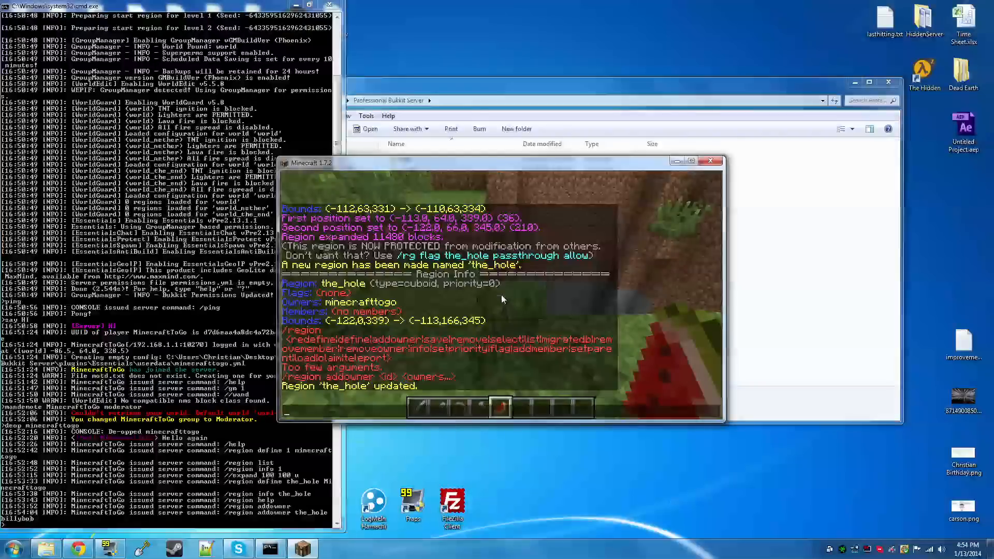
pyautogui.write('/region info the')
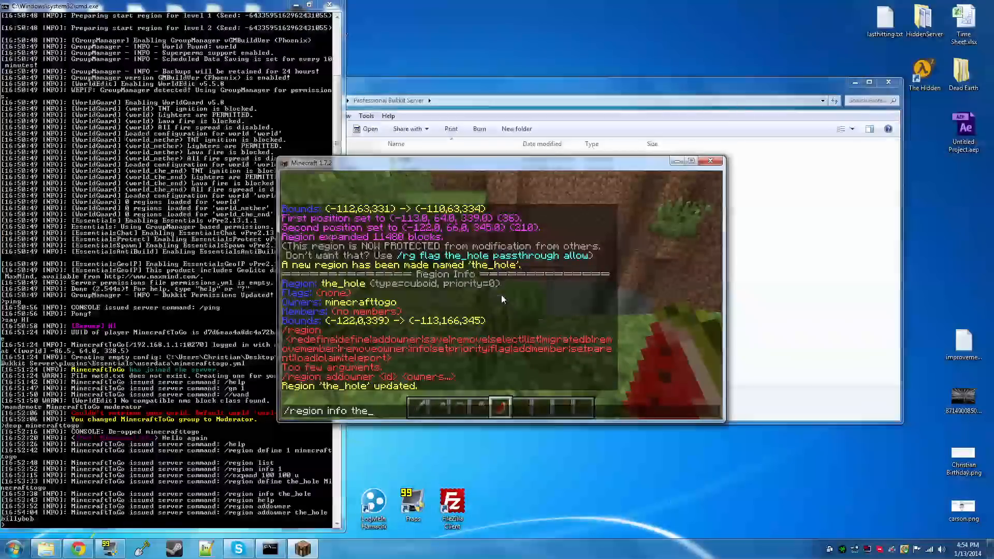
pyautogui.write('_hole')
pyautogui.press('Return')
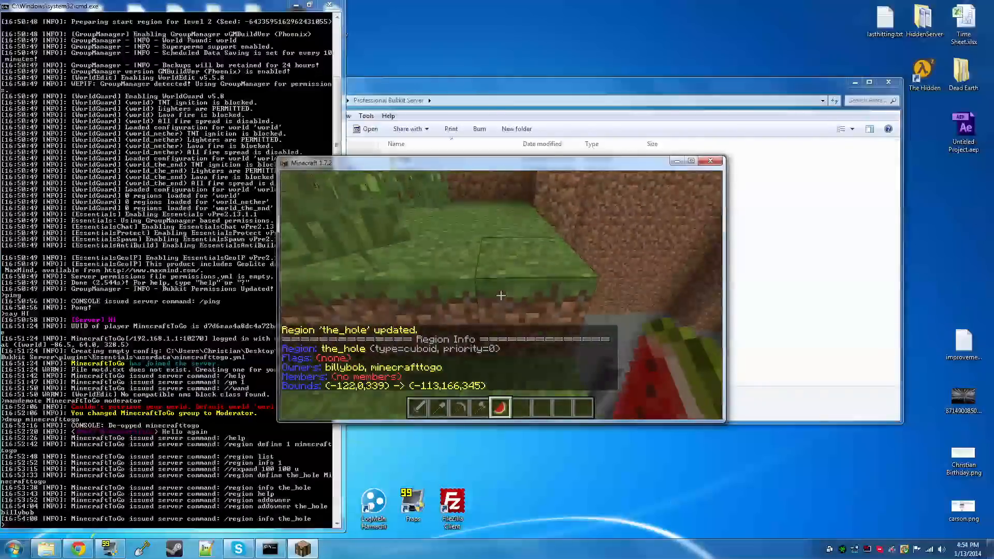
# Select the blocks from (-123, 66, 344) to (-123, 66, 343) with the wand and fill them using "//set 1"
pyautogui.press('w')
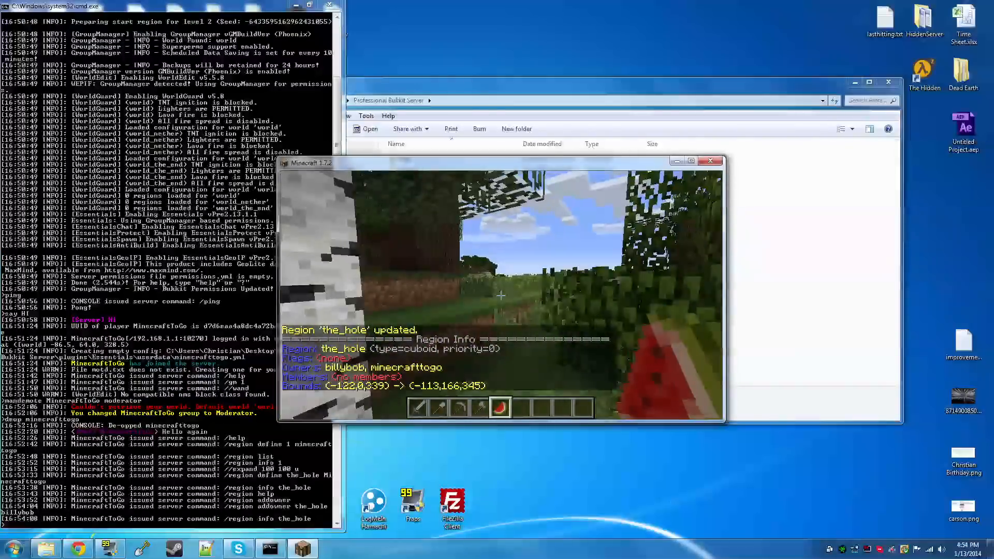
pyautogui.press('w')
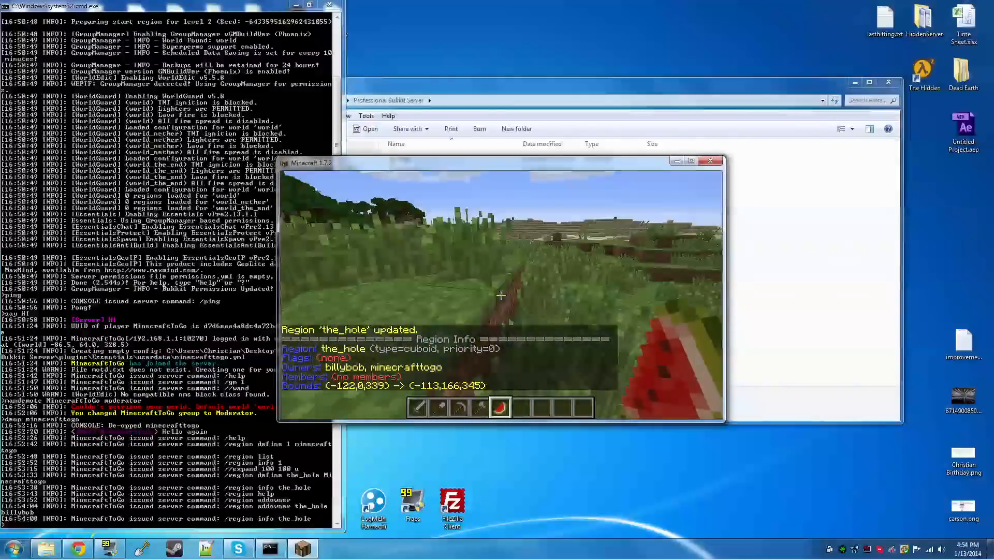
pyautogui.click(501, 295)
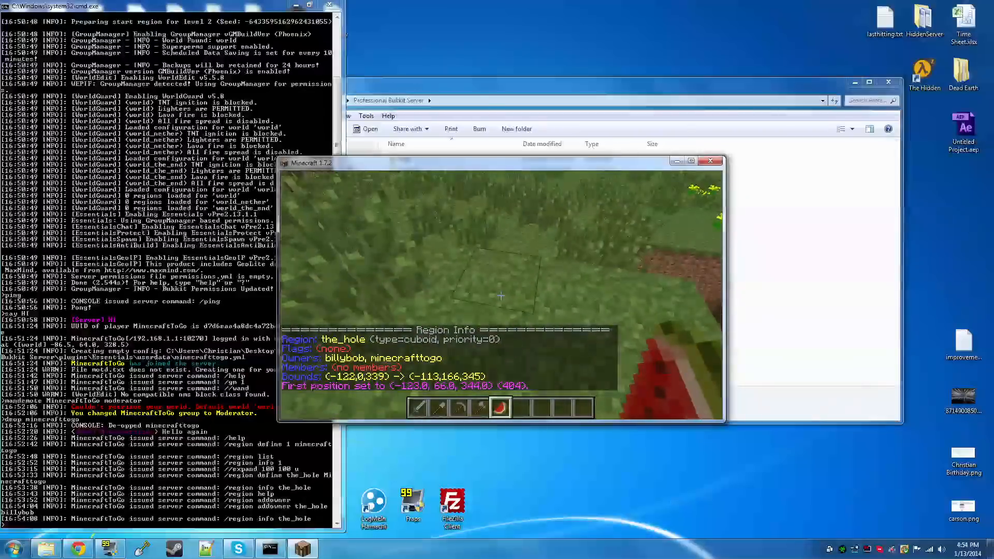
pyautogui.rightClick(501, 295)
pyautogui.write('t//set 1')
pyautogui.press('Return')
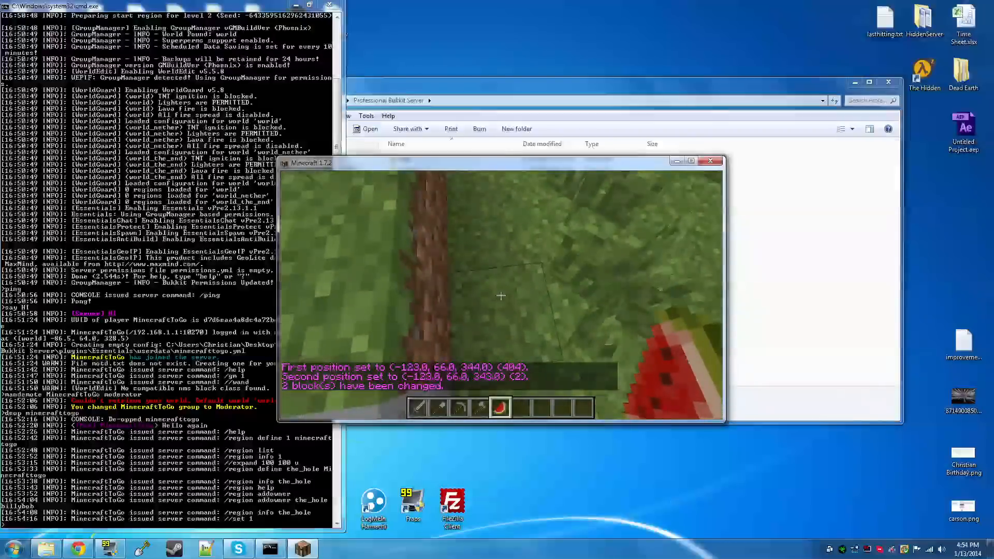
pyautogui.press('t')
pyautogui.press('Escape')
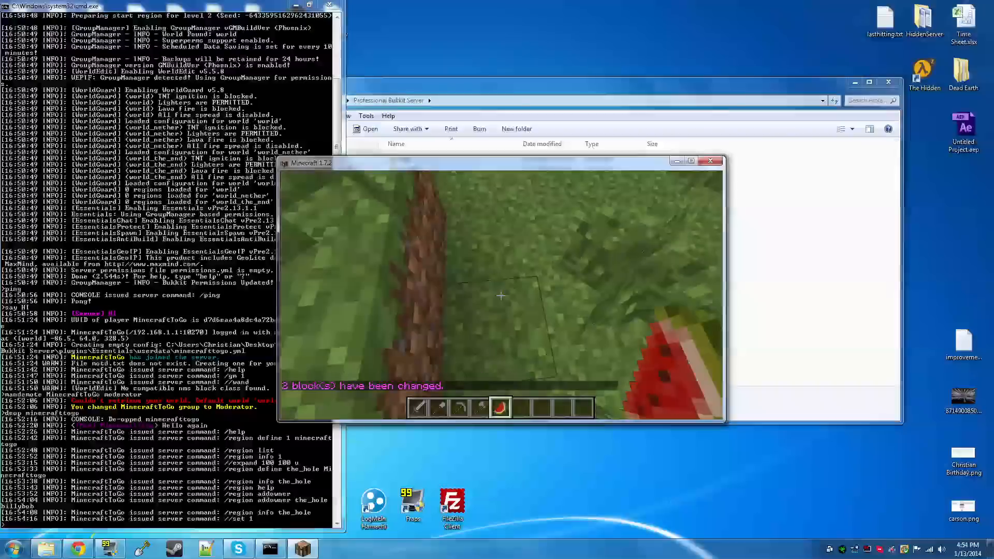
# Switch to the server console and demote the player to the default group with "mandemote"
pyautogui.press('Escape')
pyautogui.click(58, 371)
pyautogui.write('mandemote minecraft')
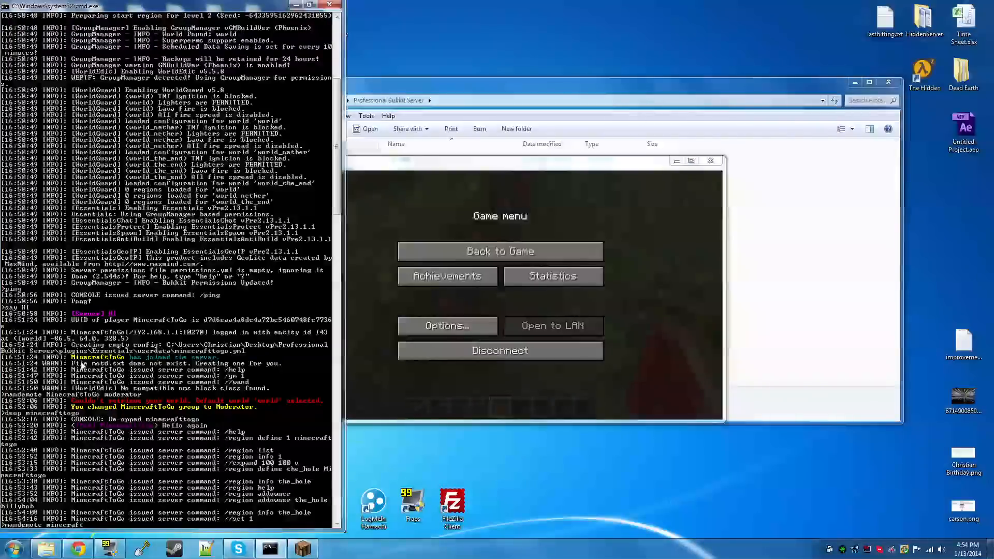
pyautogui.write('ot')
pyautogui.press('BackSpace')
pyautogui.press('BackSpace')
pyautogui.write('togo default')
pyautogui.press('Return')
# Return to the game, select from (-125, 65, 342) to (-126, 65, 342) with the wand, and fill it using "//set 1"
pyautogui.click(533, 251)
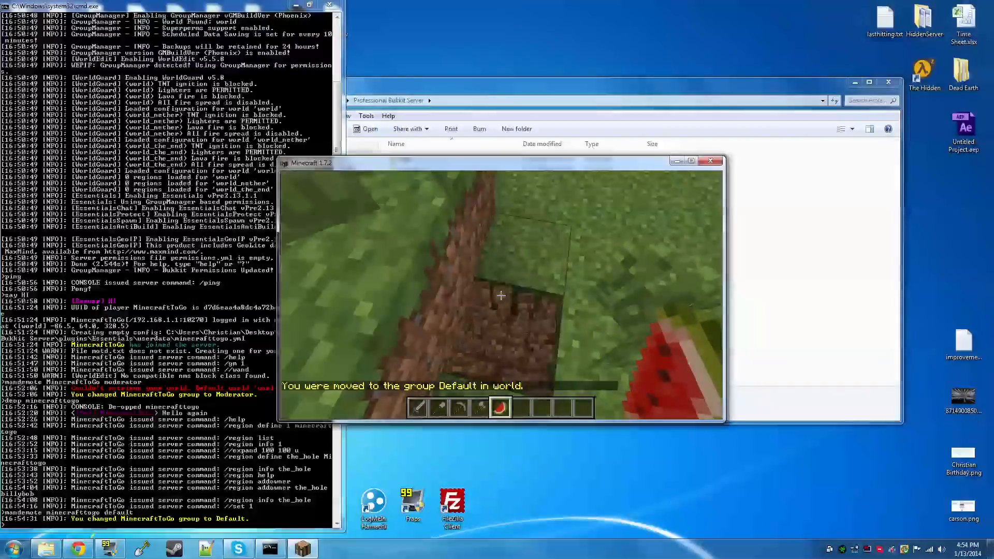
pyautogui.click(502, 295)
pyautogui.rightClick(501, 296)
pyautogui.write('t//s')
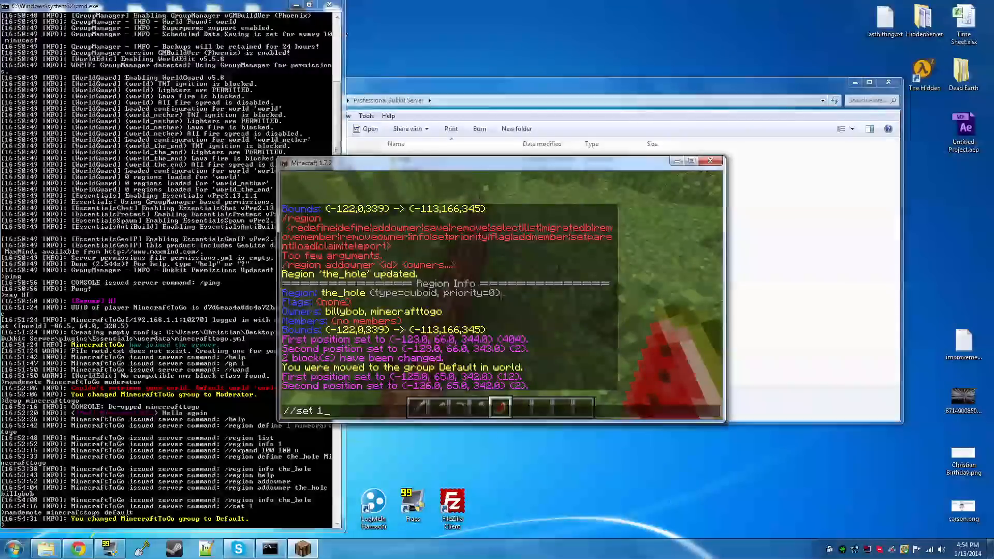
pyautogui.press('Return')
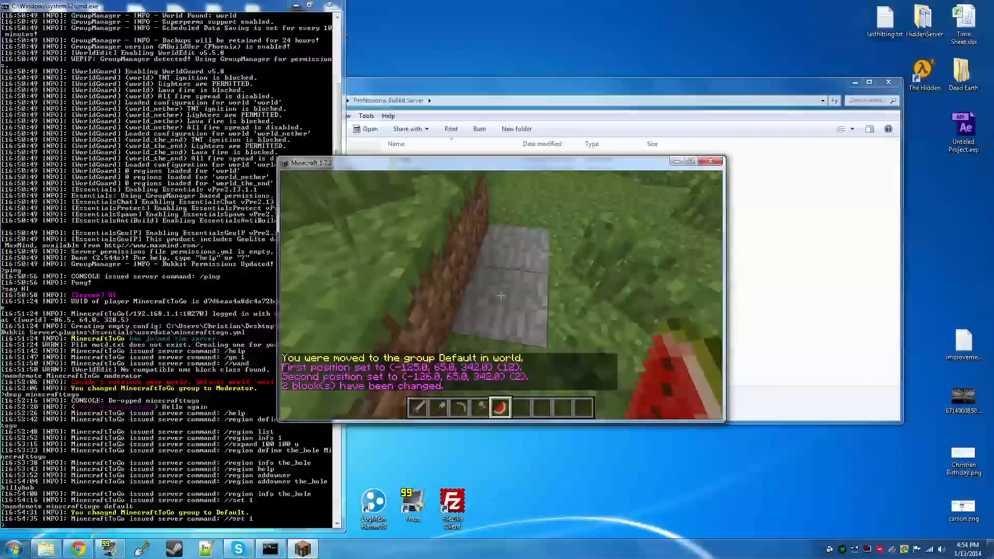
pyautogui.press('s')
pyautogui.press('w')
pyautogui.press('space')
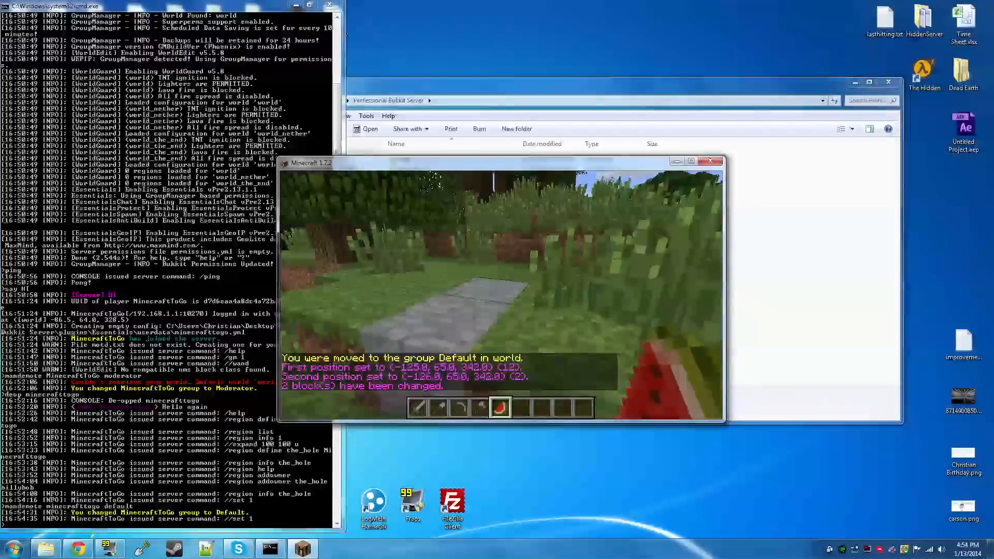
pyautogui.press('w')
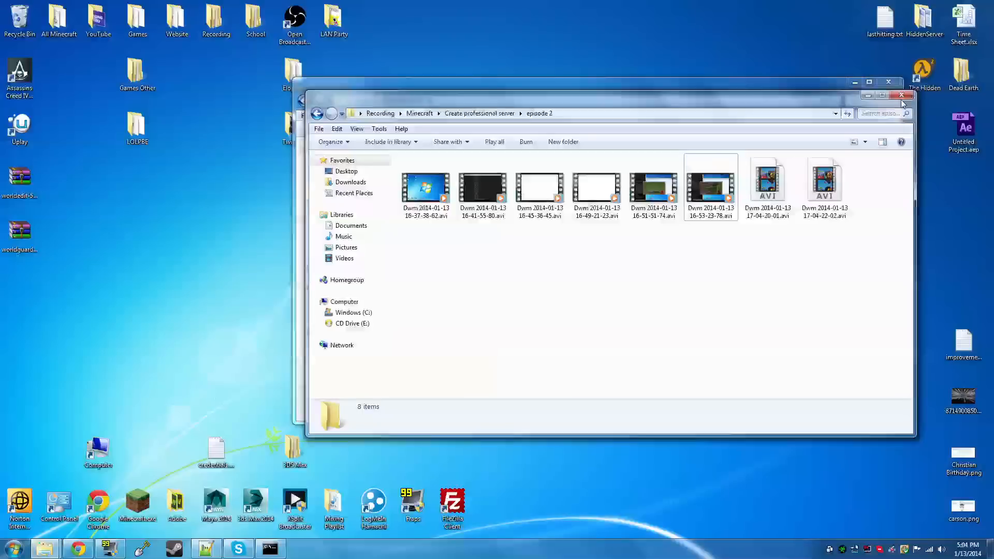
pyautogui.click(899, 99)
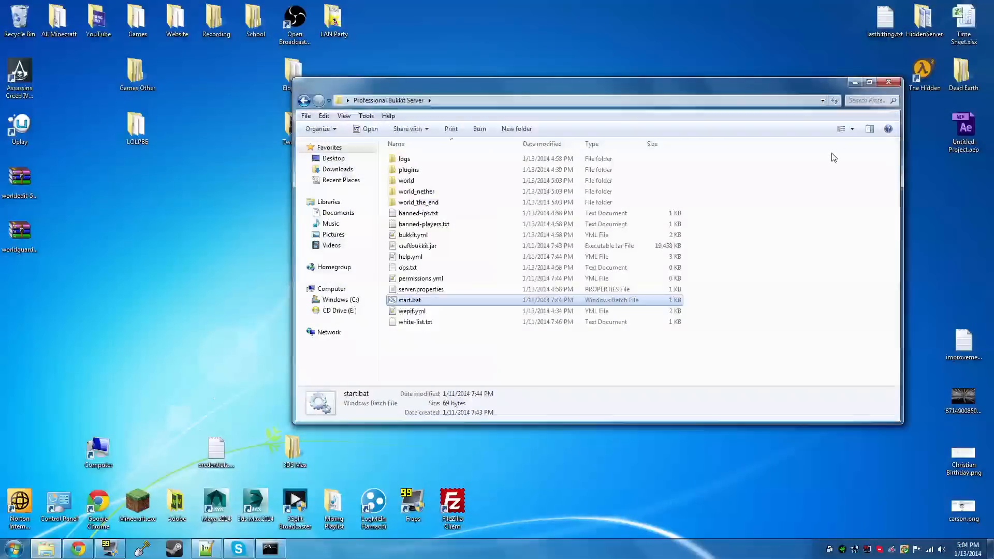
# Switch to Notepad++ and examine the player's group entry in GroupManager's users.yml
pyautogui.click(215, 550)
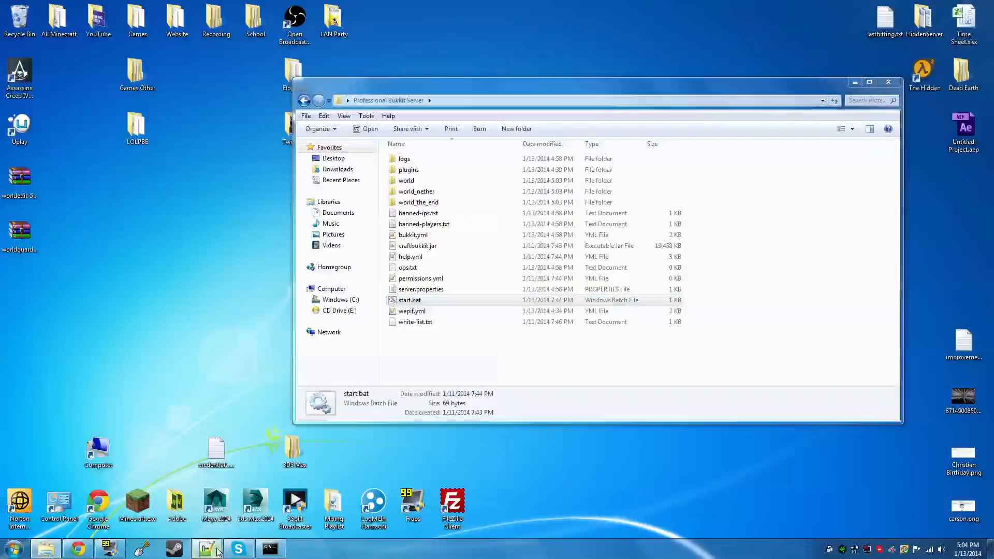
pyautogui.click(512, 321)
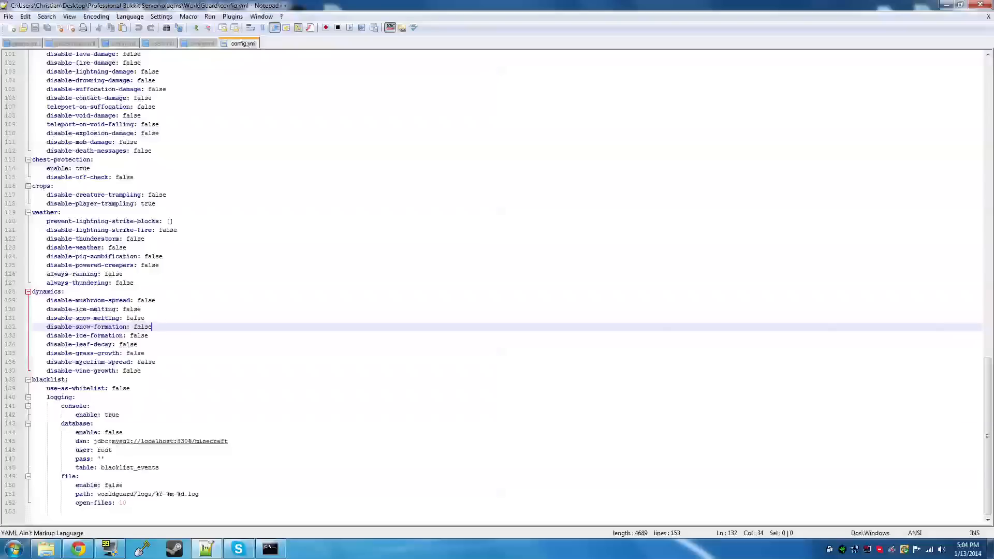
pyautogui.click(164, 44)
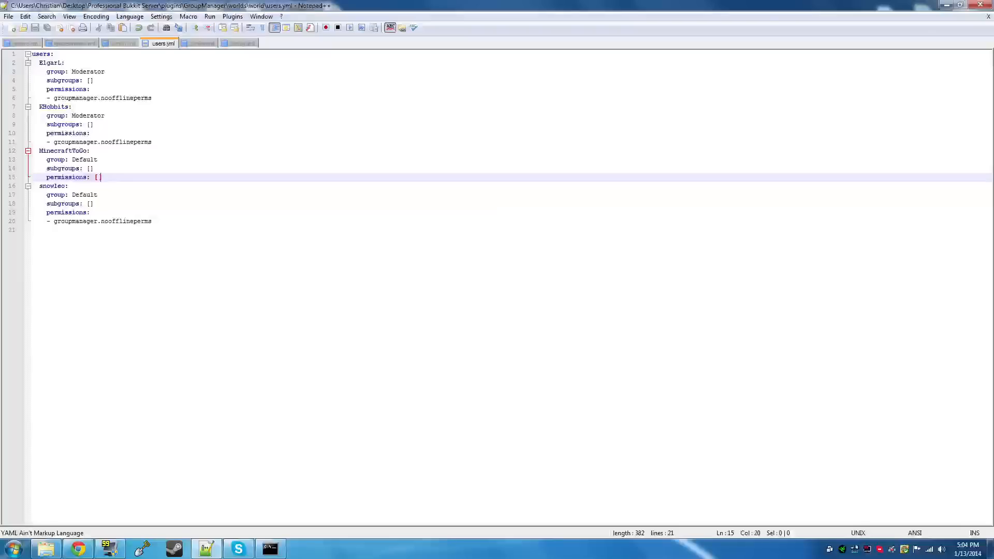
pyautogui.click(946, 5)
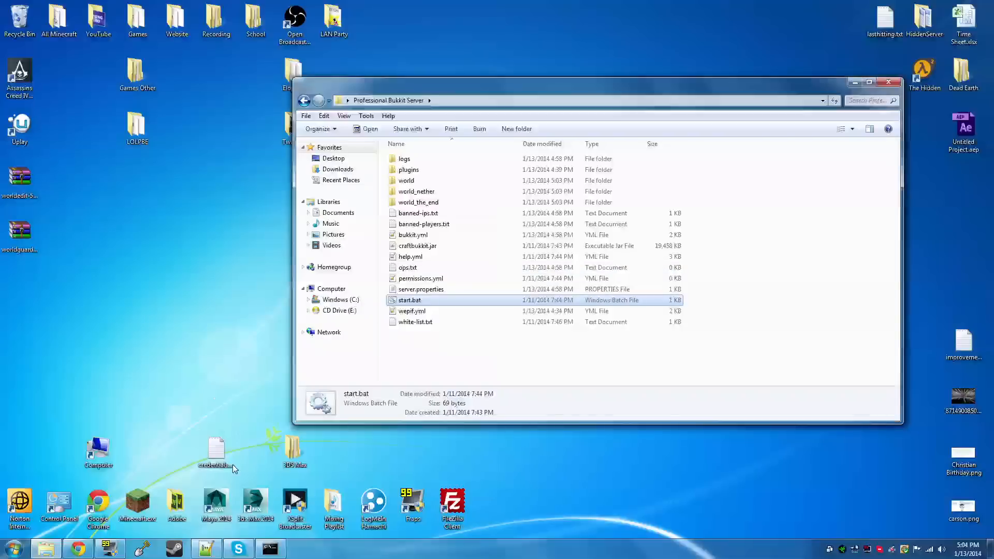
# Launch Minecraft 1.7.2 and join "Minecraft Server" from the multiplayer list
pyautogui.click(150, 504)
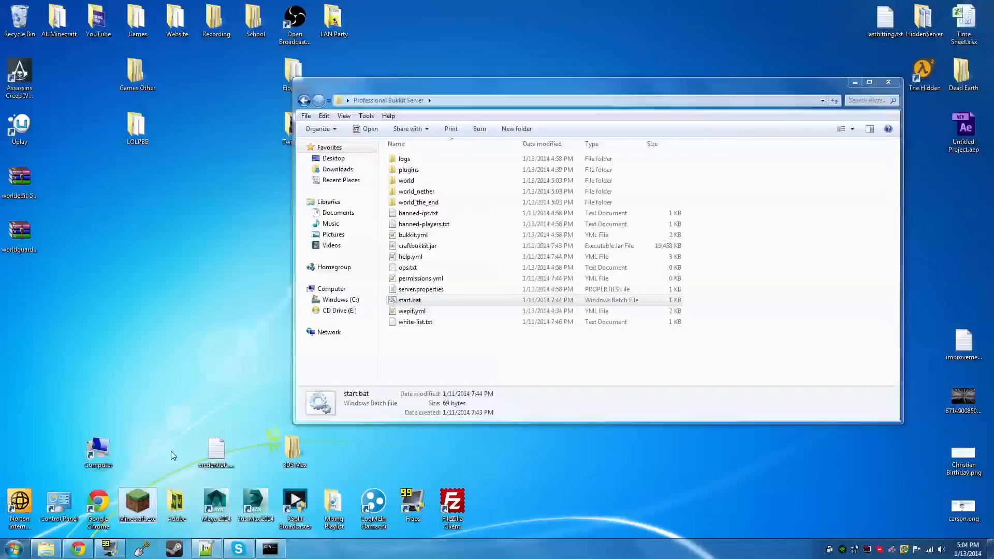
pyautogui.click(159, 479)
pyautogui.doubleClick(133, 505)
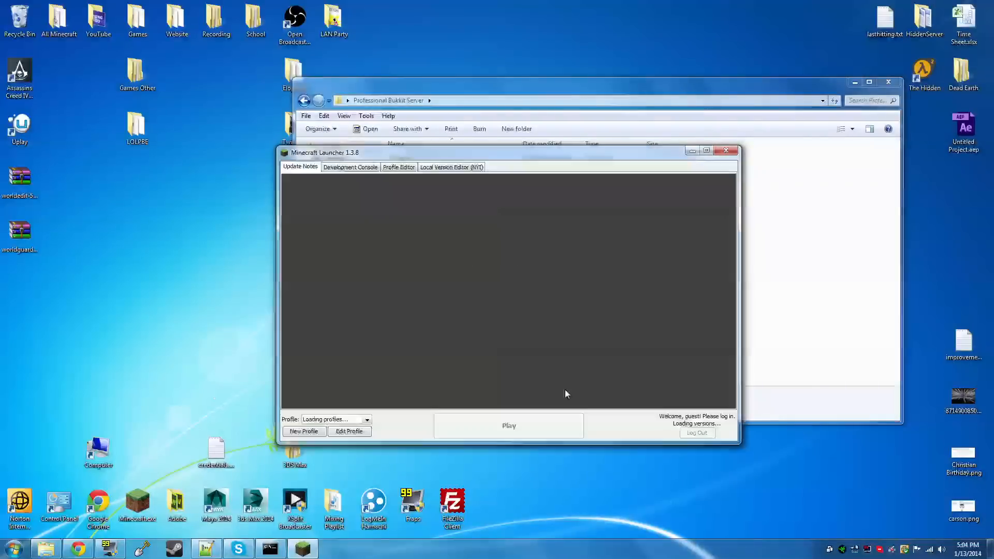
pyautogui.click(515, 414)
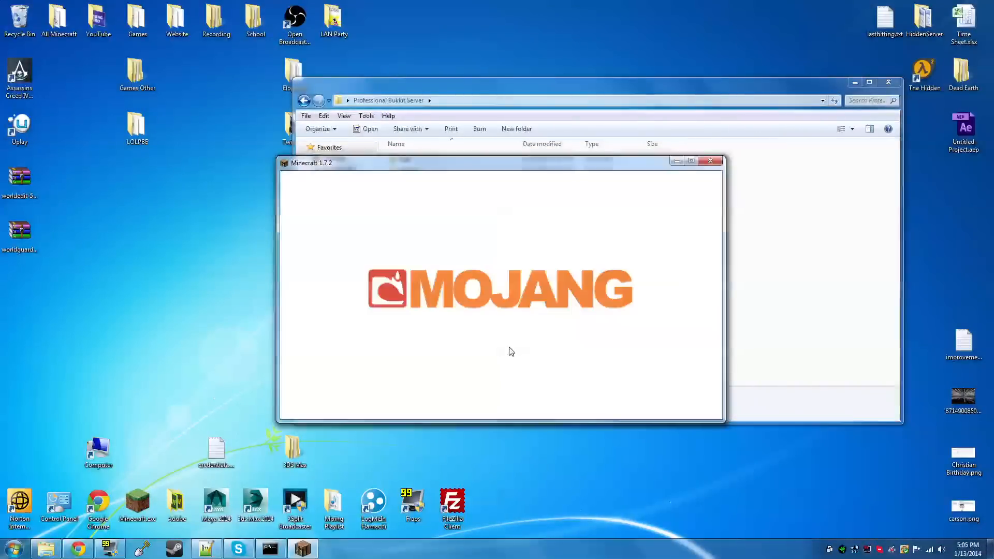
pyautogui.click(506, 322)
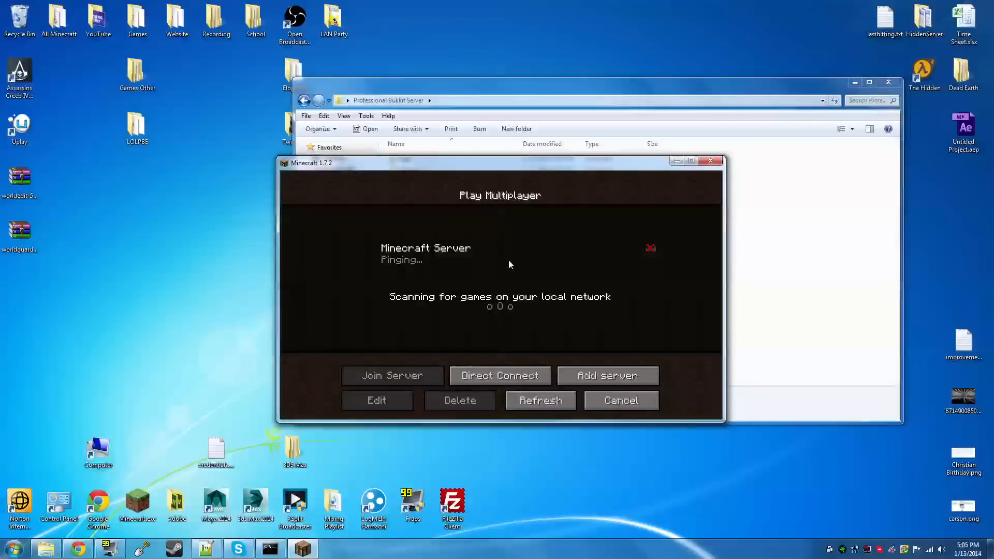
pyautogui.click(414, 370)
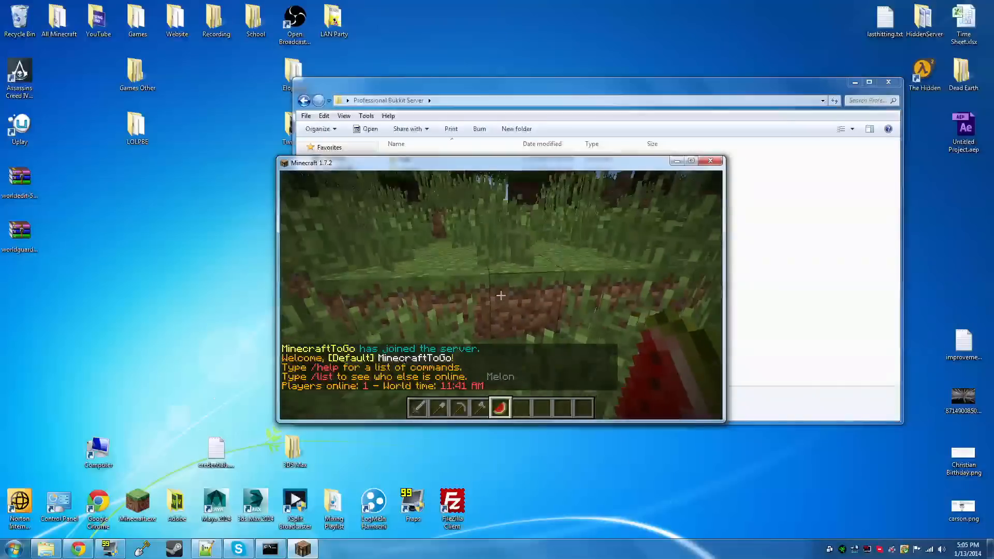
# Break blocks in the grassy field as the Default rank and send "hello" in the game chat
pyautogui.click(501, 296)
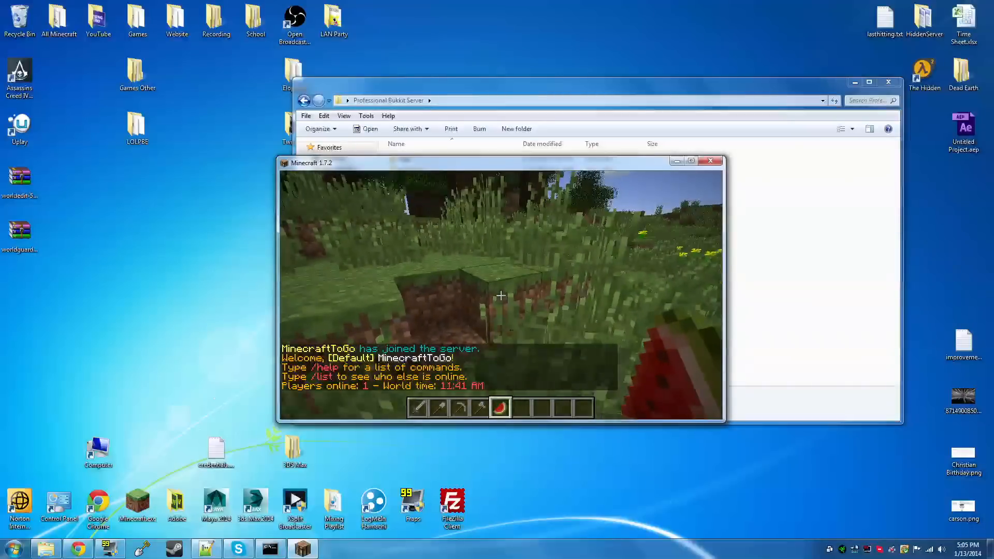
pyautogui.click(501, 295)
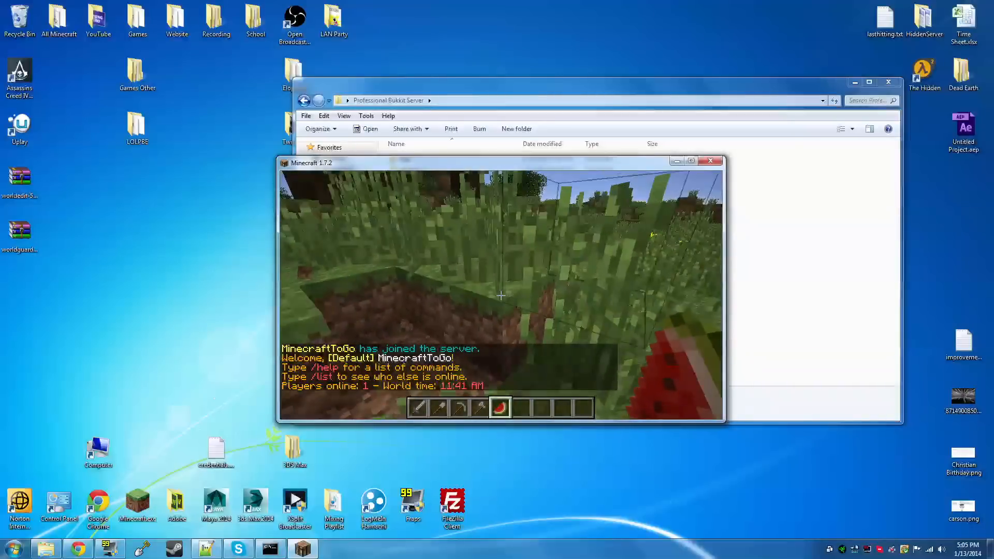
pyautogui.write('t')
pyautogui.write('hello')
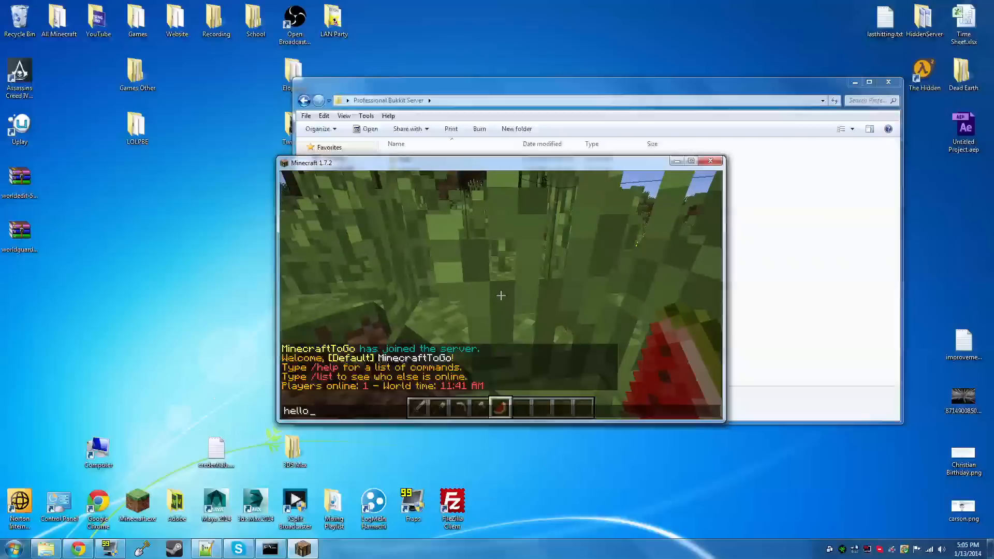
pyautogui.press('Return')
# Walk to the dark oak tree, break a block from its trunk, and hold the collected Dark Oak Wood
pyautogui.press('w')
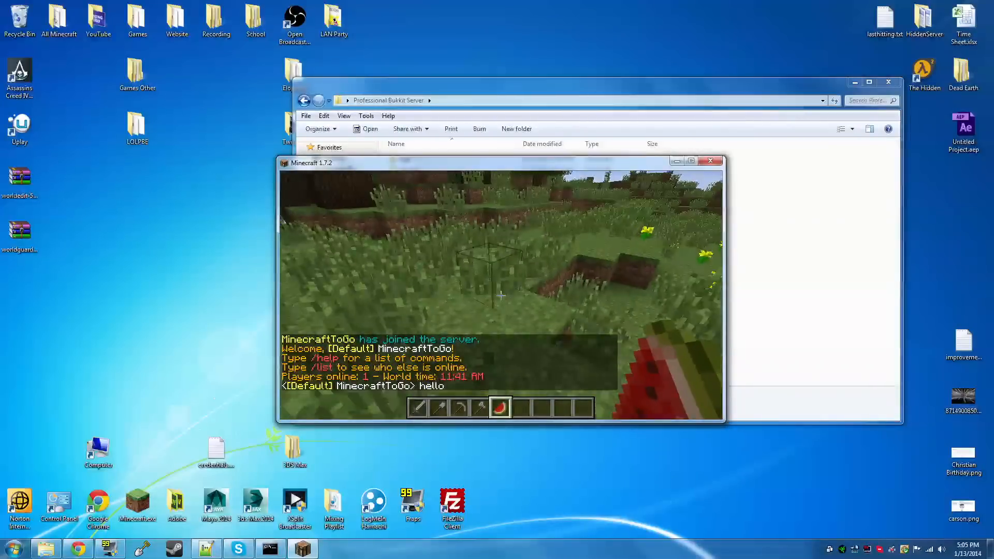
pyautogui.press('w')
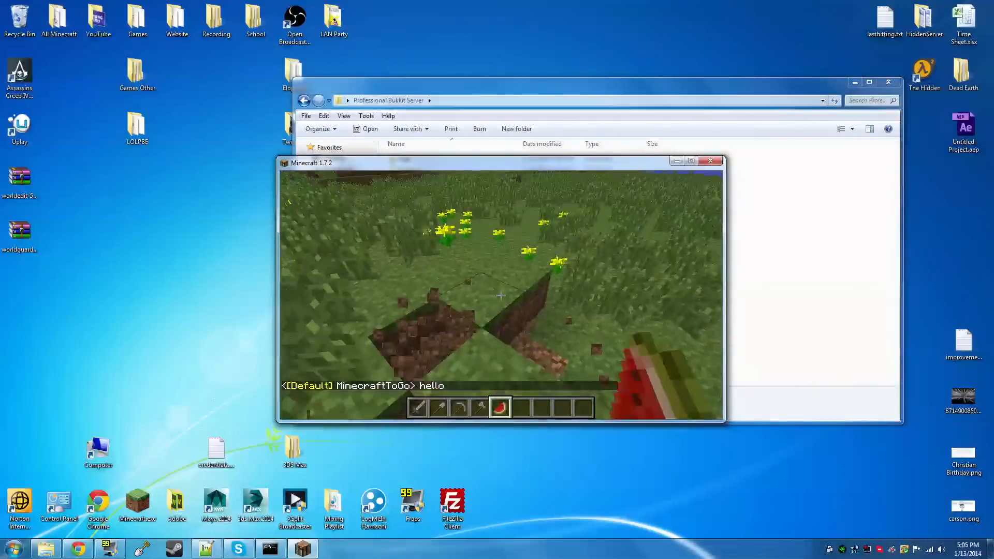
pyautogui.press('w')
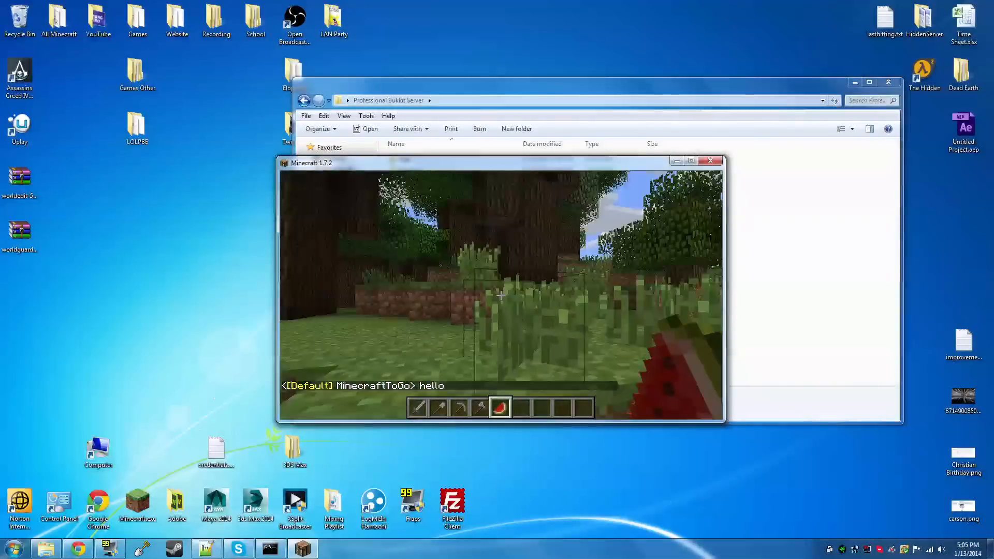
pyautogui.press('w')
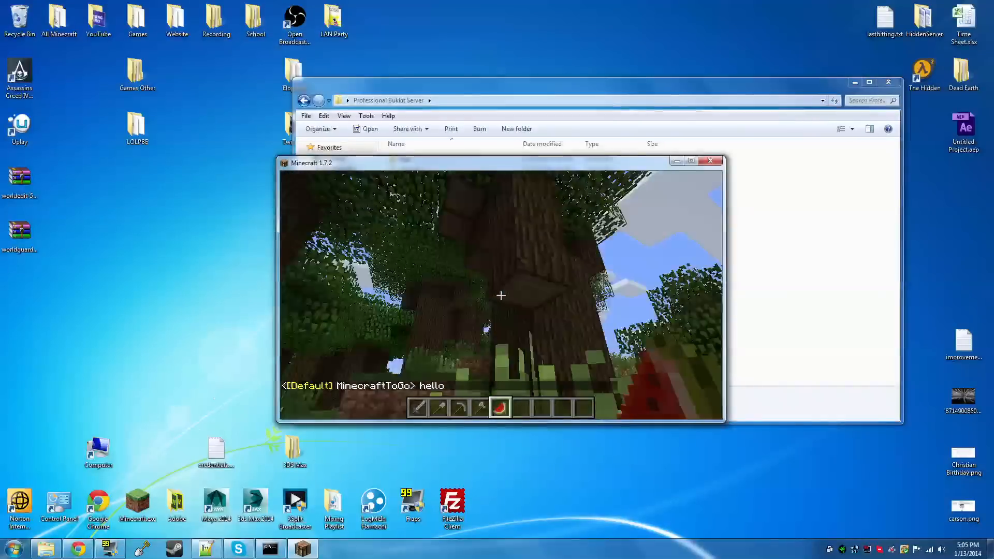
pyautogui.press('6')
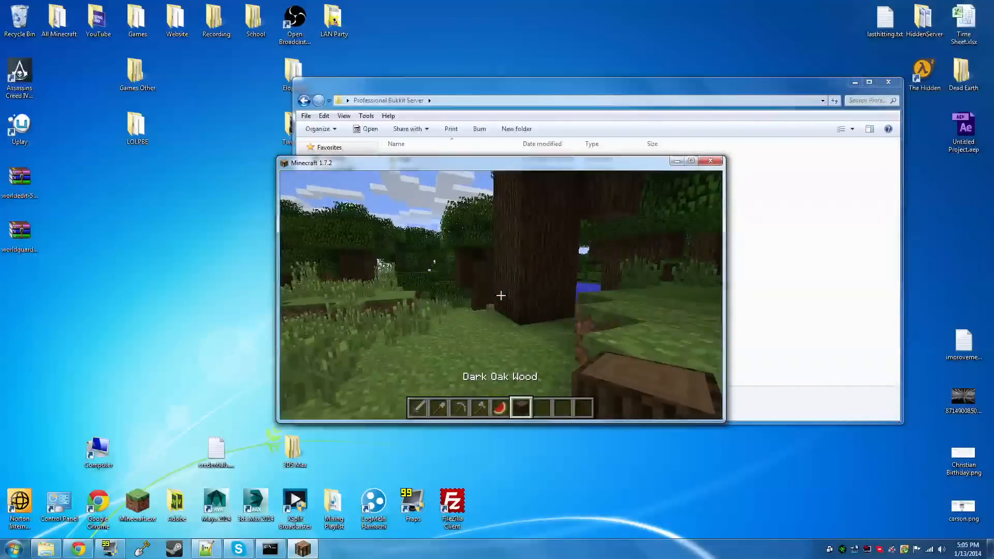
# Pause the game, switch to the server console, and promote the player to the moderator group with "manpromote"
pyautogui.press('Escape')
pyautogui.click(270, 549)
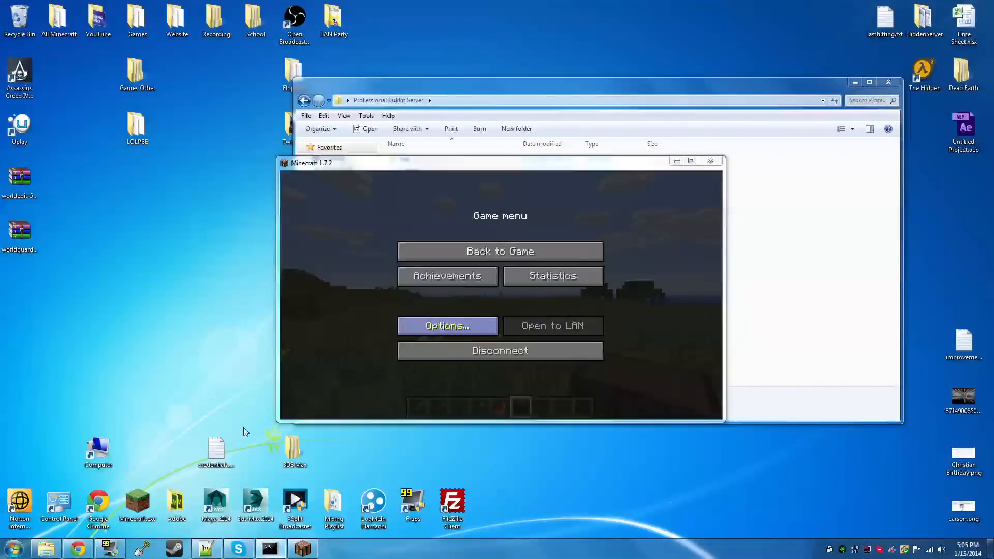
pyautogui.write('man')
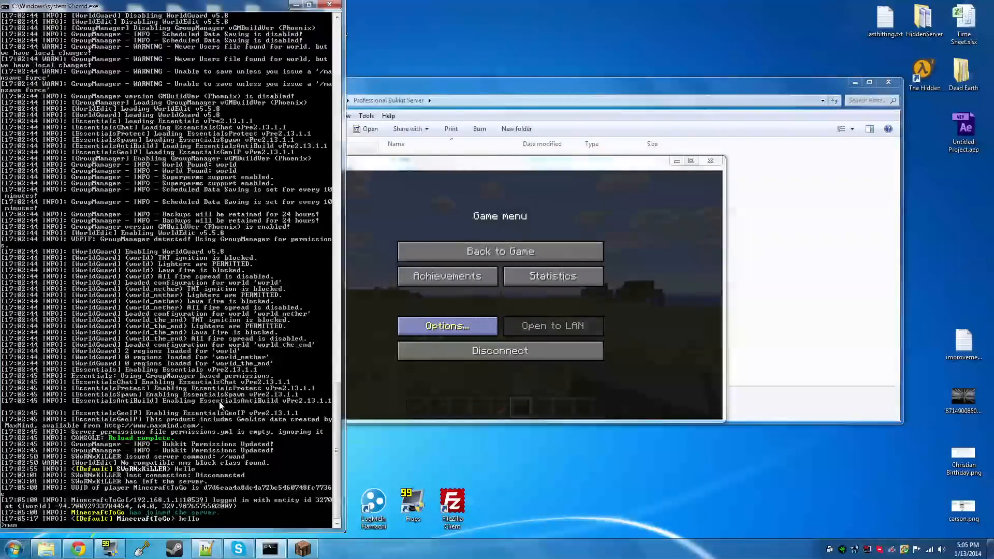
pyautogui.write('promote minecraft')
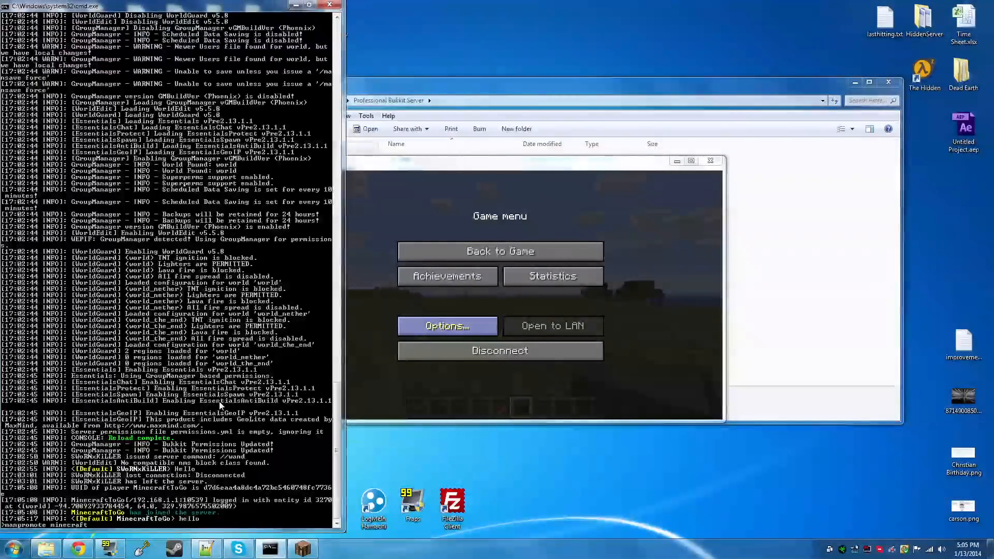
pyautogui.write('togo moderator')
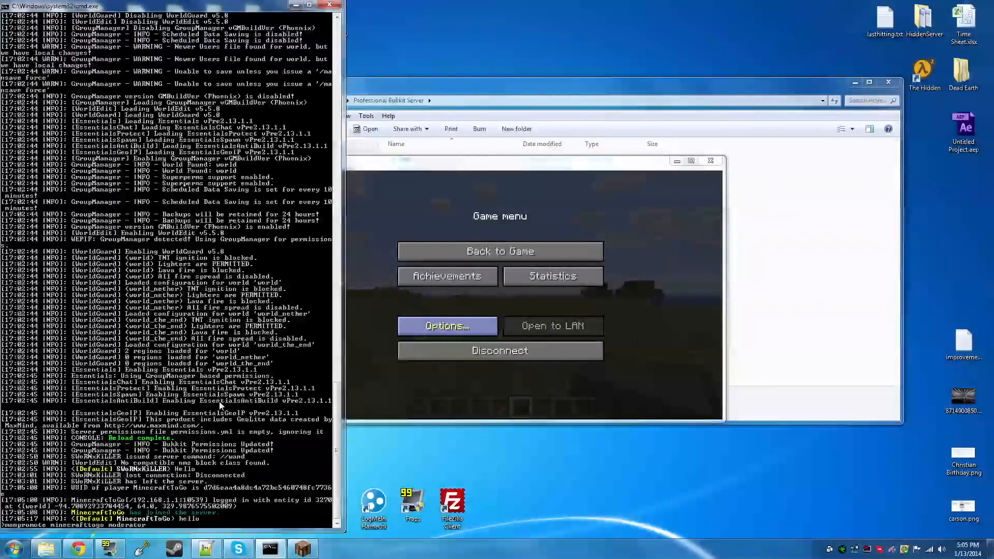
pyautogui.press('Return')
# Return to Minecraft, resume play, and walk through the field holding the melon
pyautogui.click(499, 256)
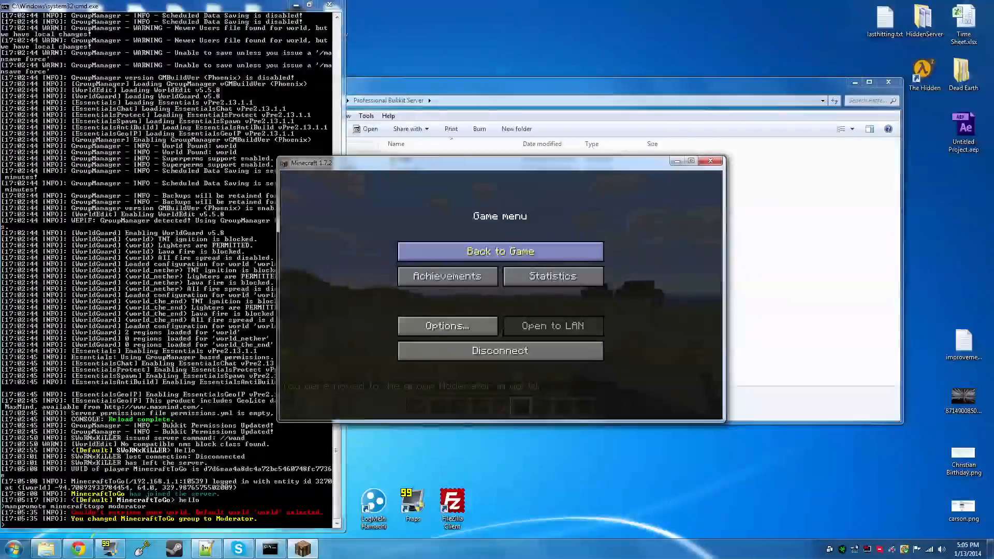
pyautogui.click(498, 251)
pyautogui.scroll(1, 500, 295)
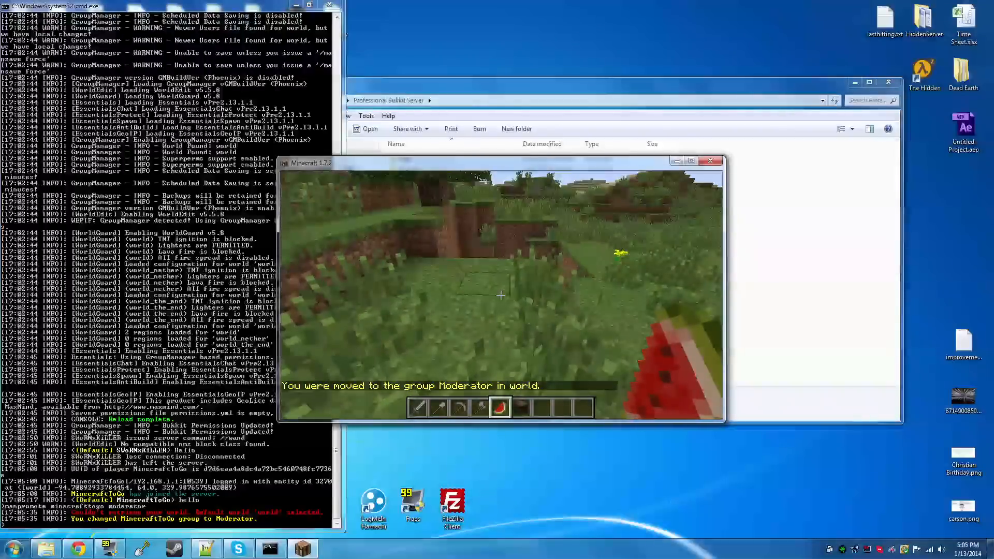
pyautogui.press('w')
pyautogui.press('w')
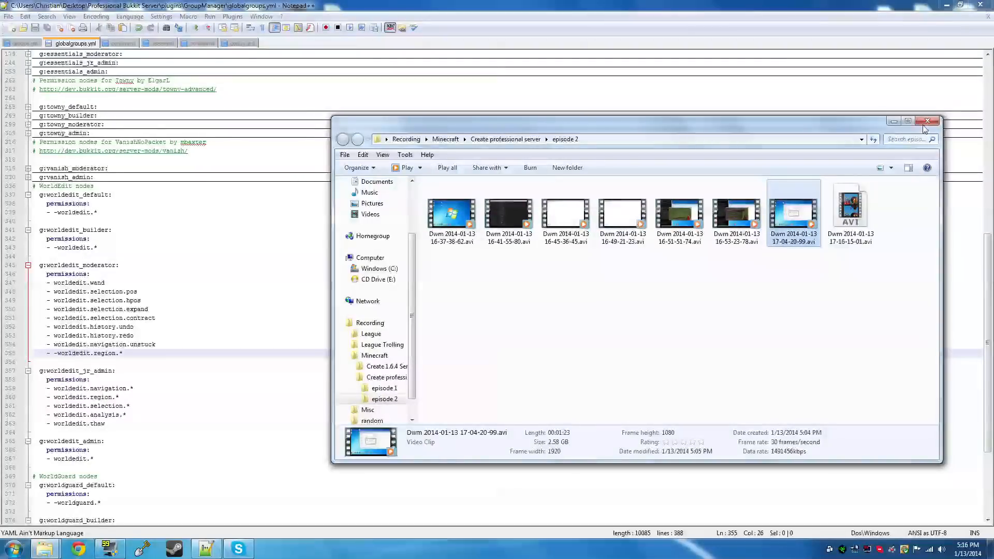
# Close the episode 2 folder, remove and restore the minus before worldedit.* under g:worldedit_builder in globalgroups.yml, and save the file
pyautogui.click(925, 123)
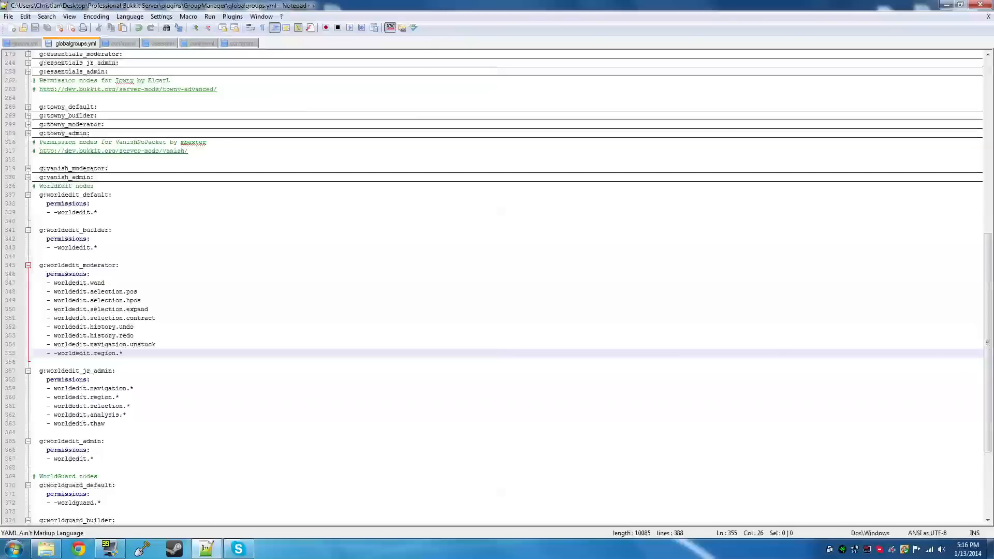
pyautogui.moveTo(58, 194); pyautogui.dragTo(100, 212)
pyautogui.click(54, 247)
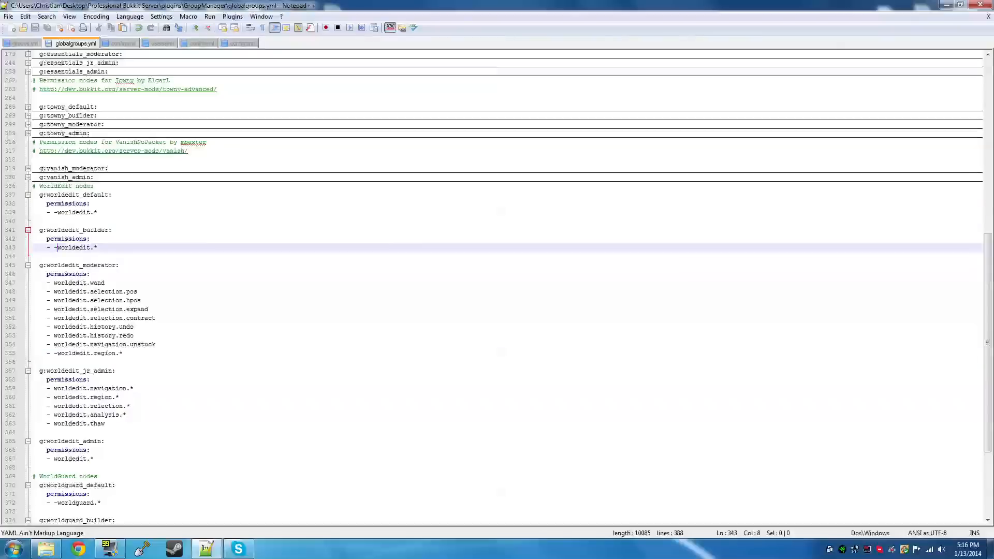
pyautogui.press('Delete')
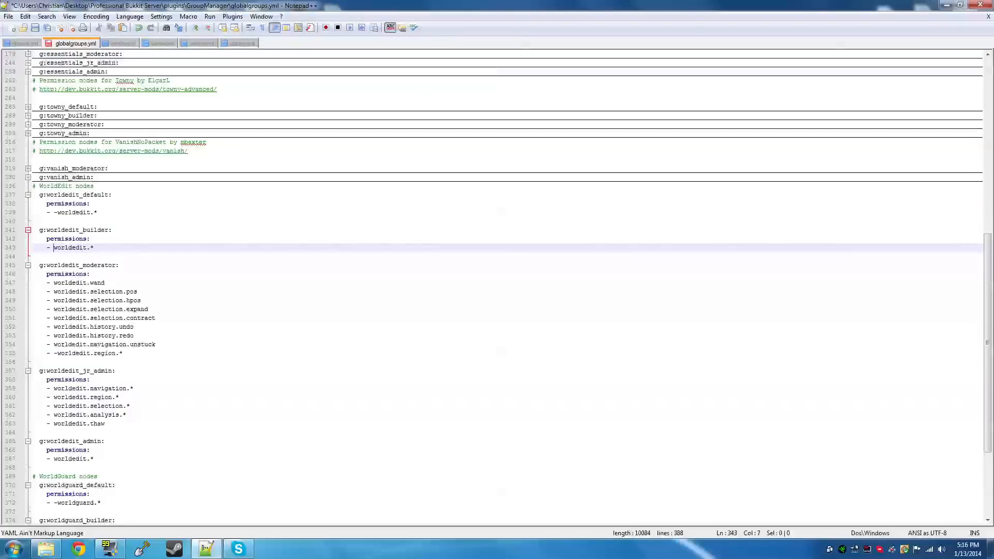
pyautogui.scroll(-1, 497, 285)
pyautogui.write('-')
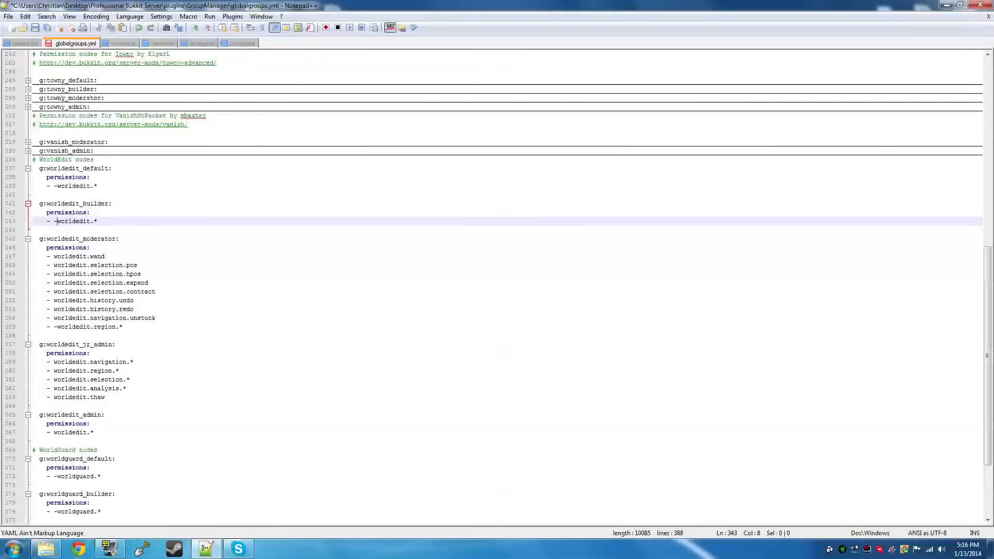
pyautogui.hotkey('ctrl', 's')
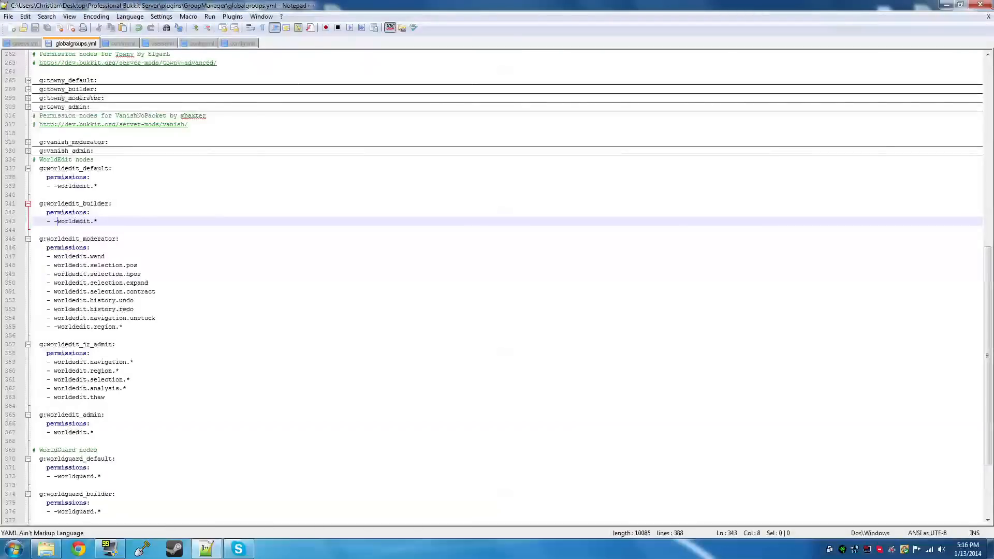
# Compare the Default group's g:worldedit_default and g:worldguard_default inheritance in groups.yml with the nodes defined in globalgroups.yml
pyautogui.click(34, 44)
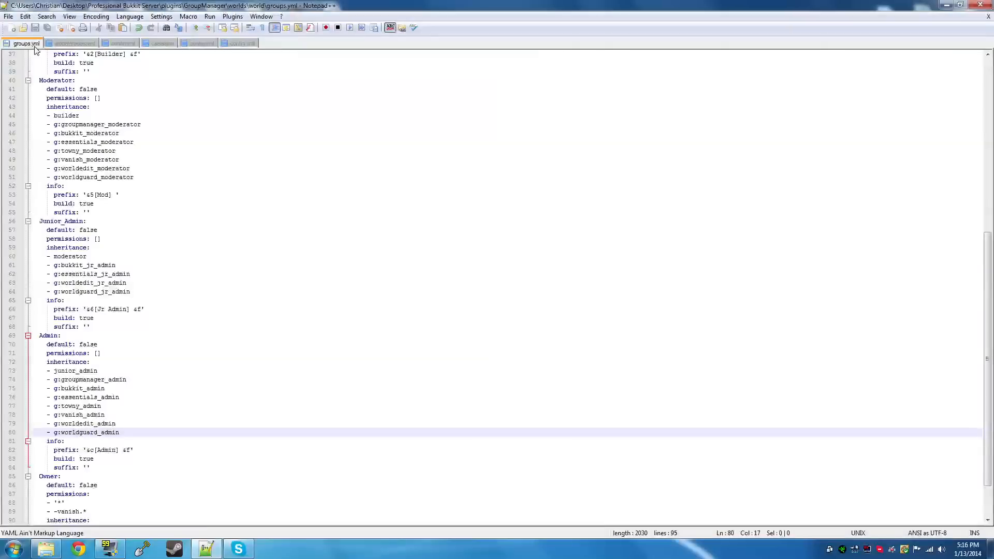
pyautogui.scroll(11, 497, 287)
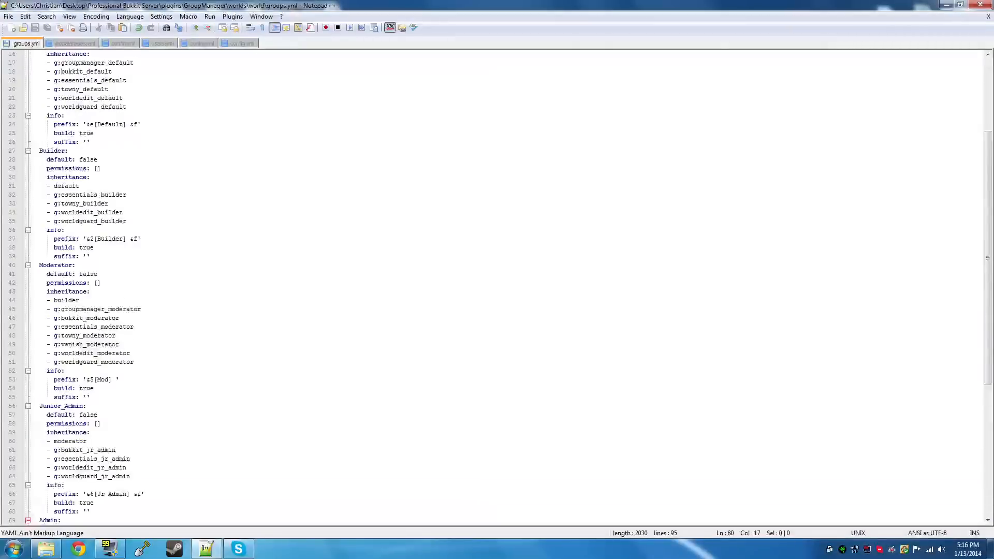
pyautogui.click(78, 44)
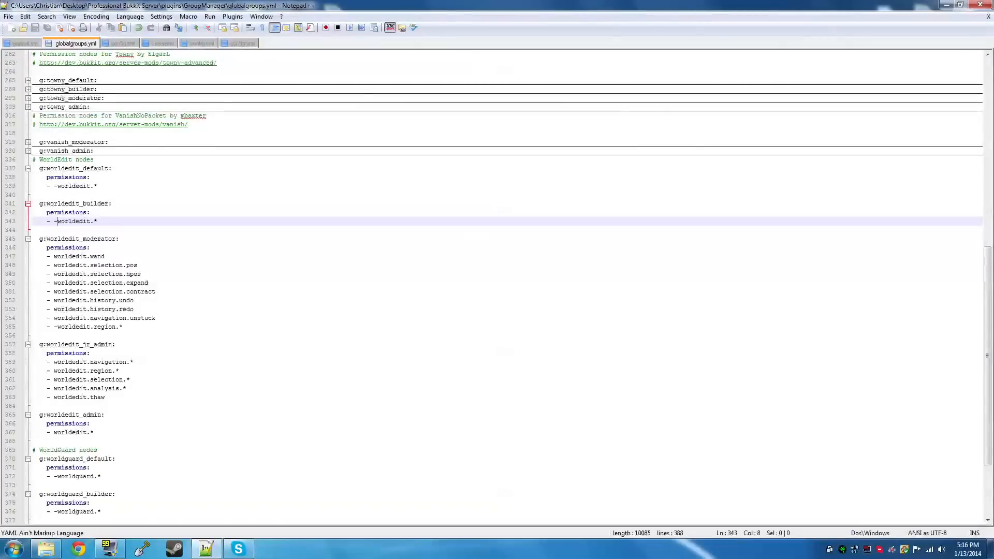
pyautogui.click(23, 43)
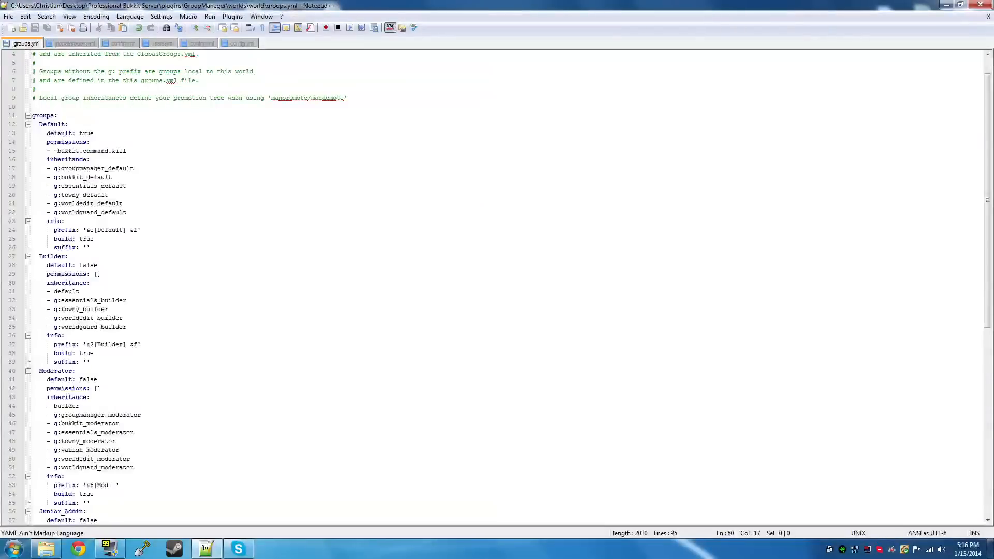
pyautogui.click(80, 45)
pyautogui.click(29, 40)
pyautogui.moveTo(127, 213); pyautogui.dragTo(57, 204)
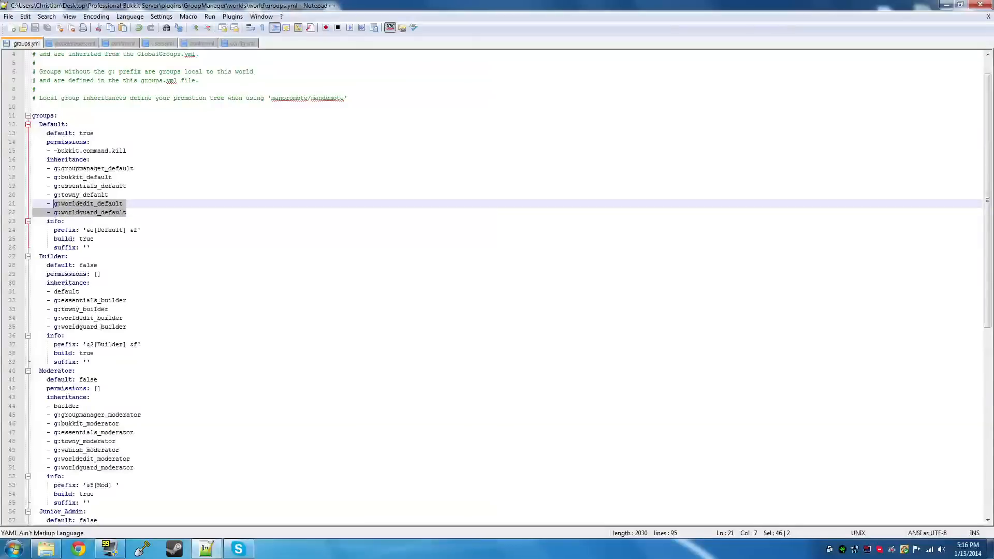
pyautogui.click(67, 42)
pyautogui.click(26, 44)
pyautogui.click(57, 204)
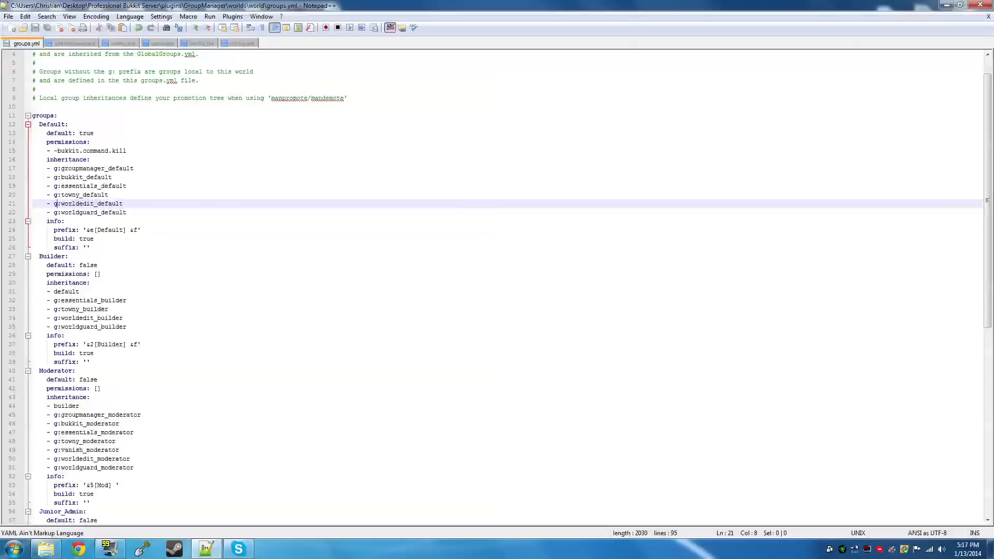
# Examine the WorldEdit and WorldGuard inheritance entries from the Builder group through the Owner group in groups.yml
pyautogui.scroll(-2, 497, 285)
pyautogui.scroll(-1, 124, 238)
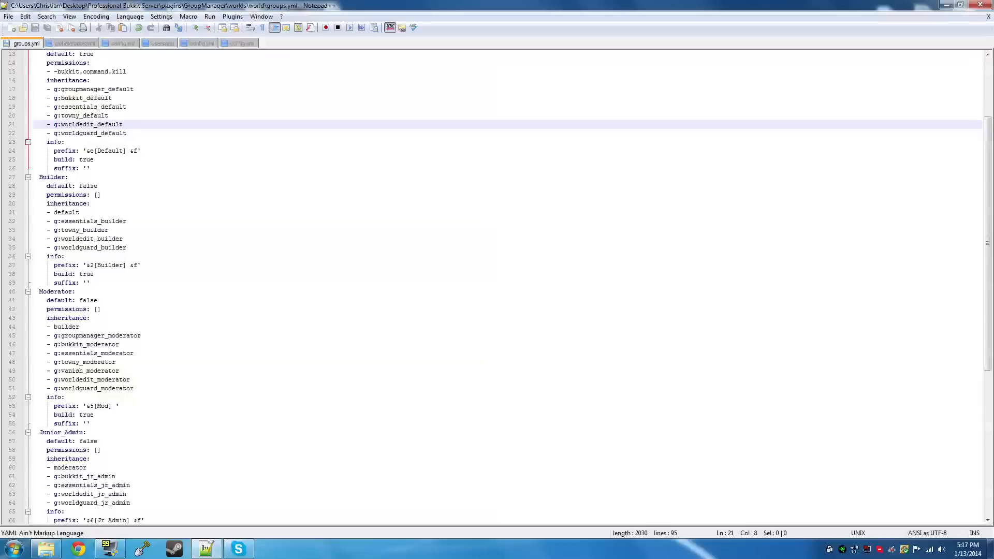
pyautogui.moveTo(122, 238)
pyautogui.mouseDown()
pyautogui.moveTo(77, 186)
pyautogui.moveTo(125, 239)
pyautogui.mouseUp()
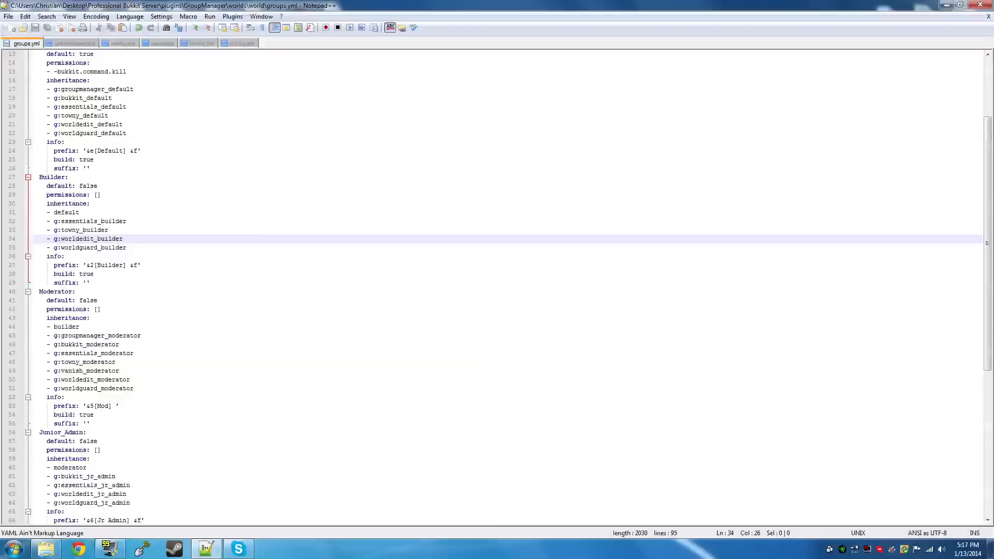
pyautogui.scroll(-5, 124, 238)
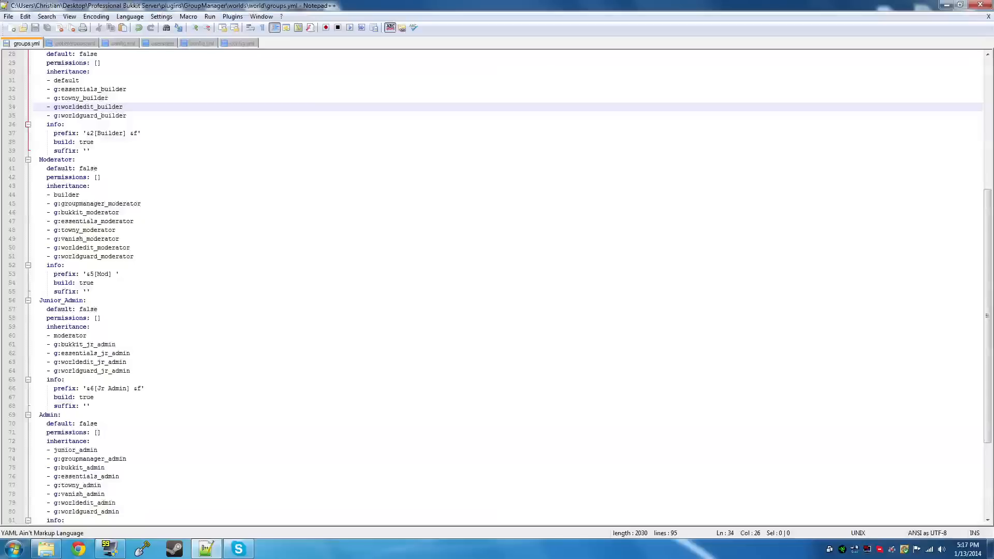
pyautogui.scroll(-2, 497, 288)
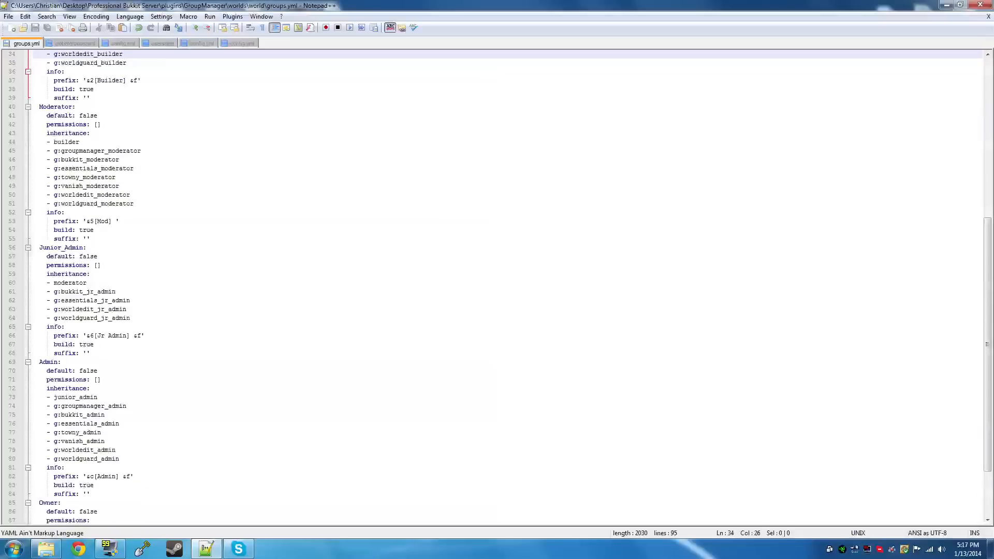
pyautogui.scroll(-3, 497, 287)
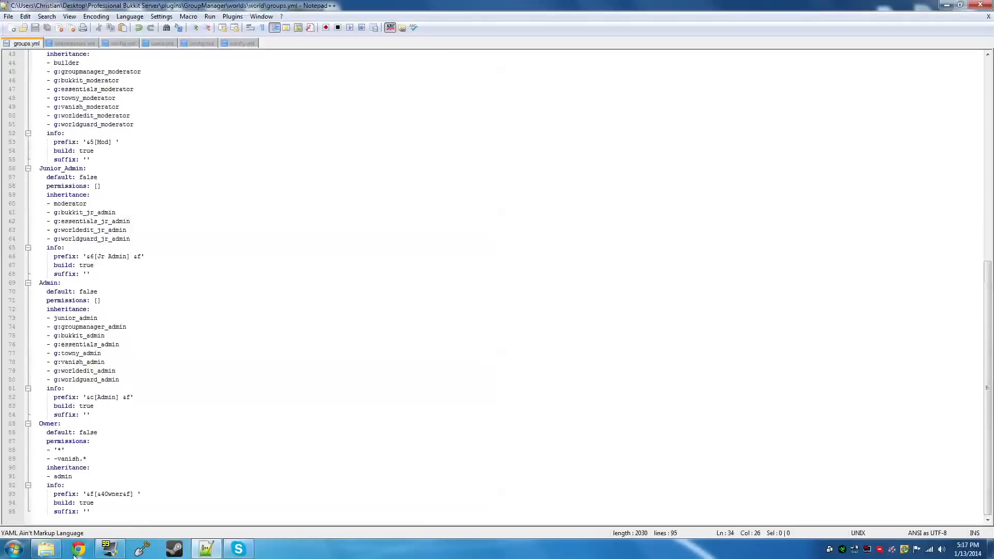
# Start the Bukkit server with start.bat from the Professional Bukkit Server folder, launch Minecraft 1.7.2, and bring up the server console
pyautogui.click(47, 548)
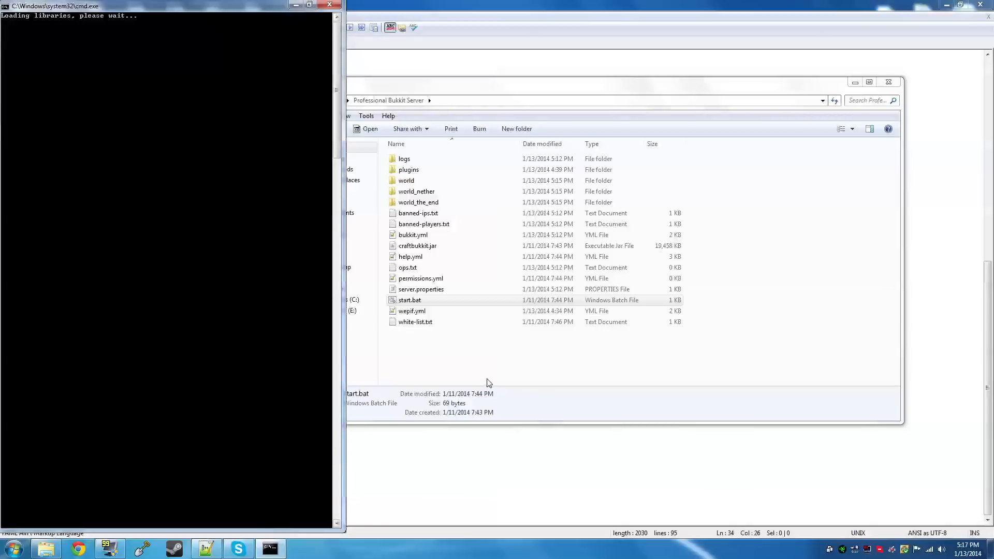
pyautogui.click(947, 4)
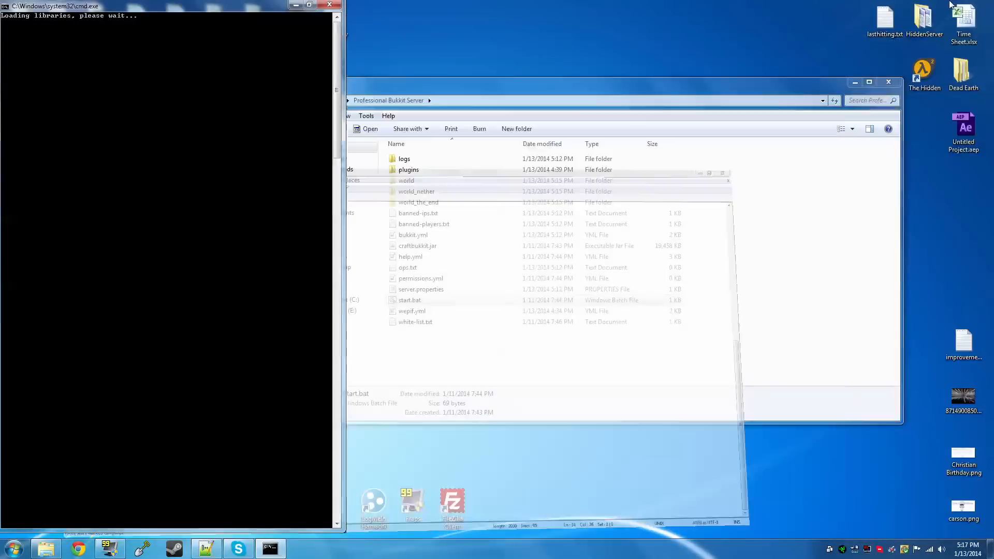
pyautogui.click(296, 5)
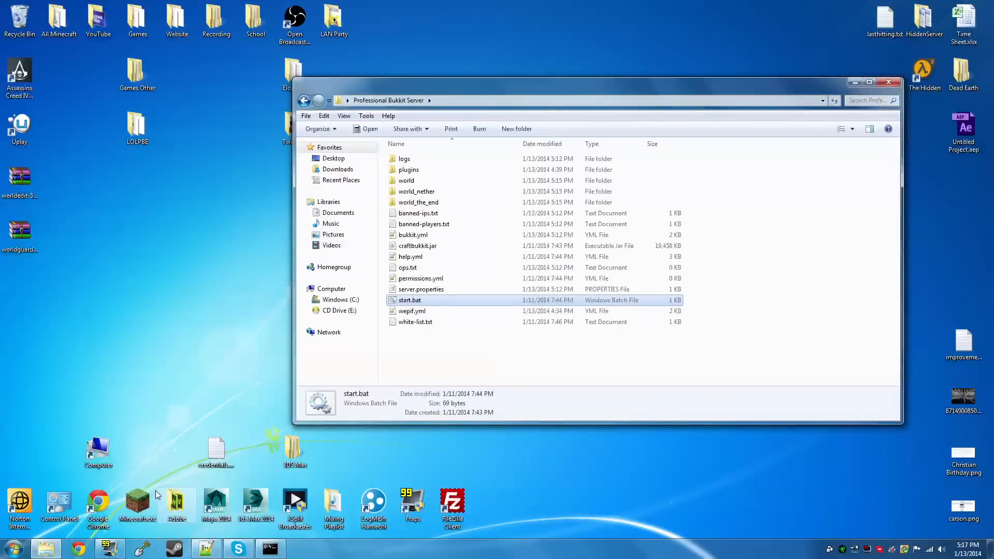
pyautogui.doubleClick(144, 498)
pyautogui.click(279, 546)
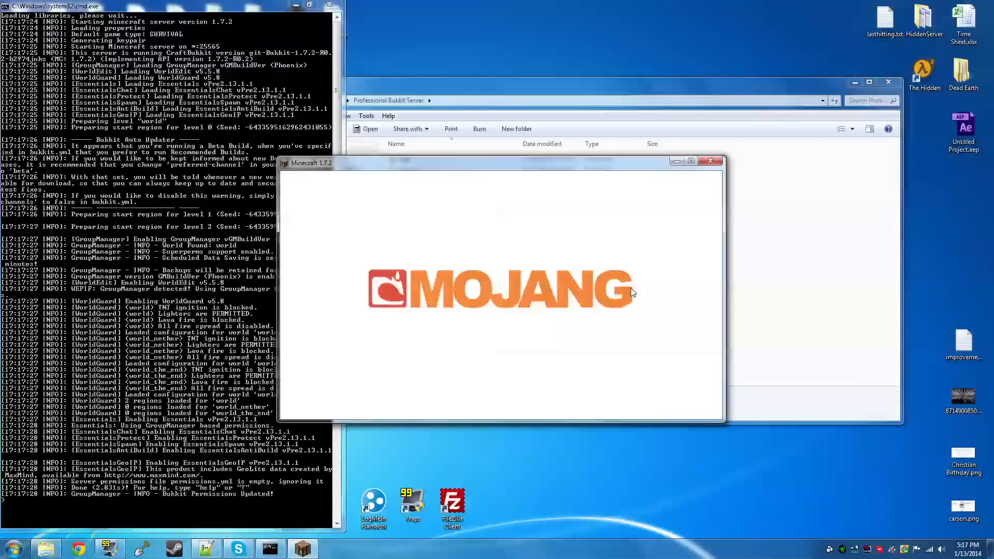
# Join the "Minecraft Server" entry in multiplayer and send "Hello" in chat to check the rank prefix
pyautogui.click(500, 318)
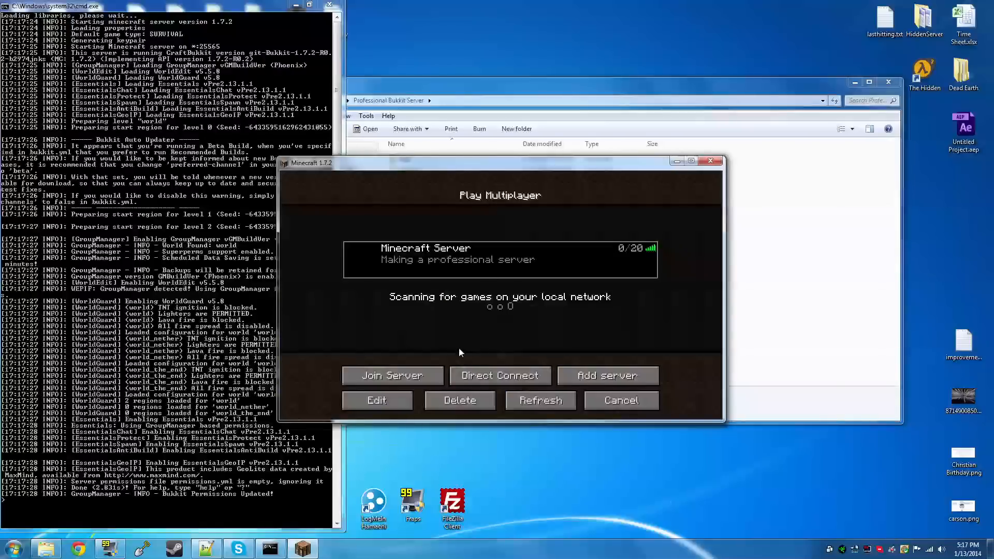
pyautogui.click(433, 369)
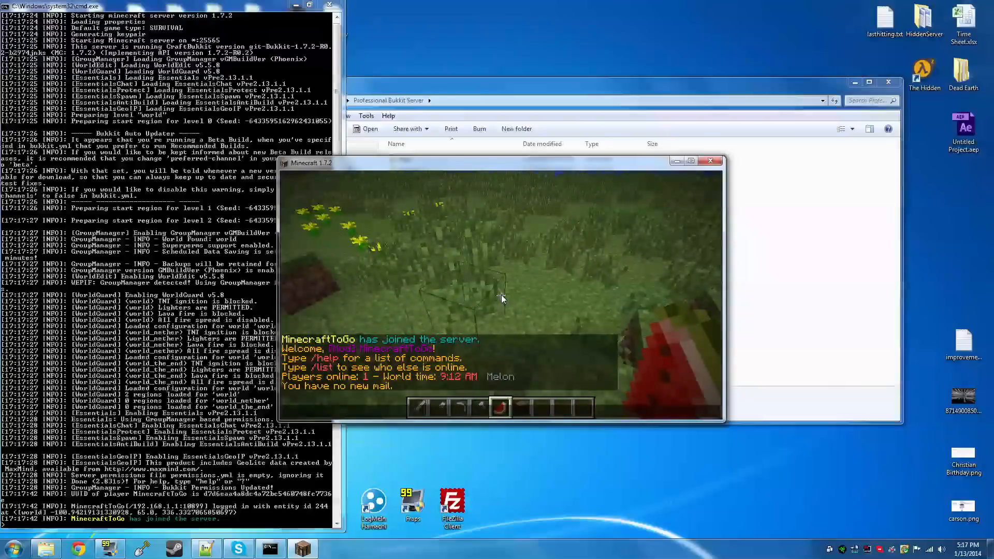
pyautogui.write('Hello')
pyautogui.press('Return')
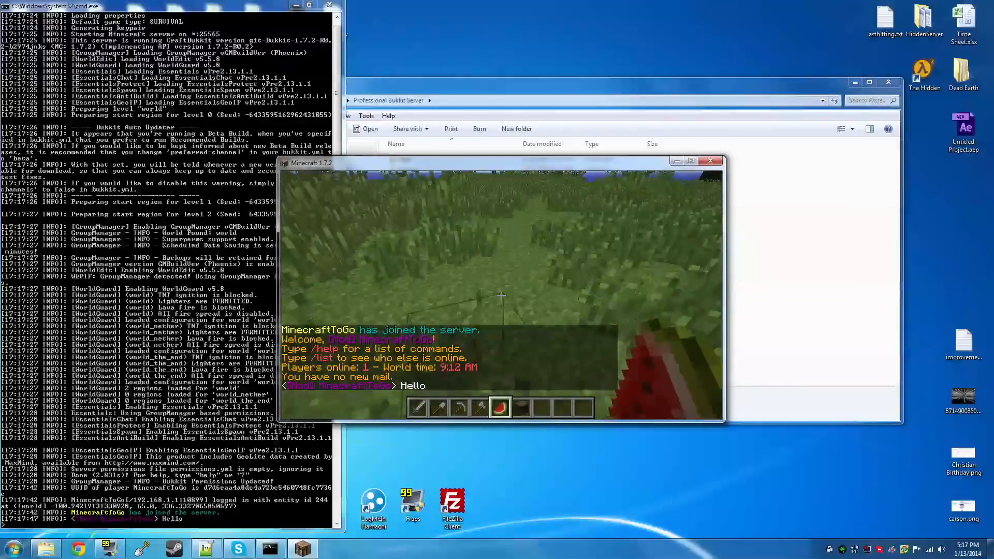
# Mark one grass block as both WorldEdit selection positions and try to fill it with //set 1
pyautogui.click(500, 295)
pyautogui.rightClick(501, 296)
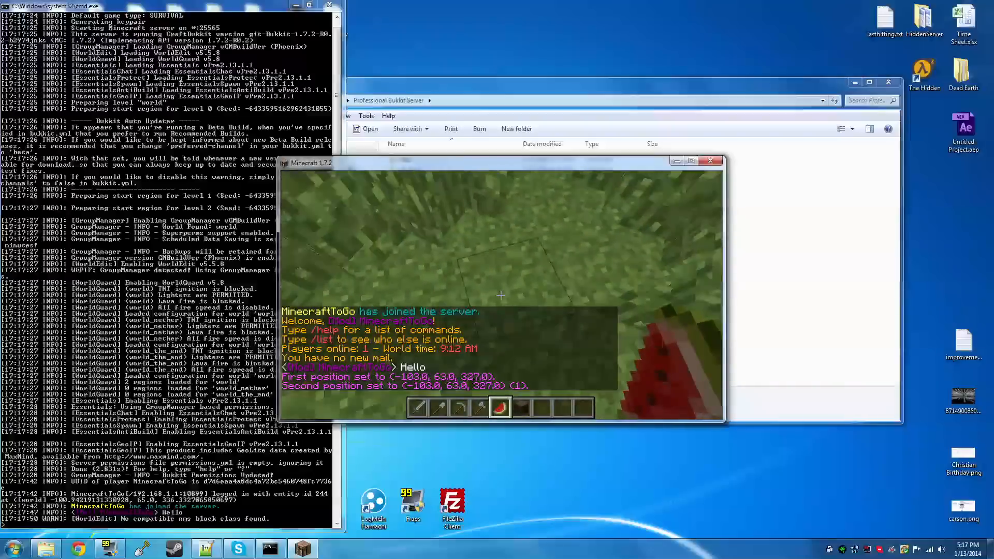
pyautogui.write('//set 1')
pyautogui.press('Return')
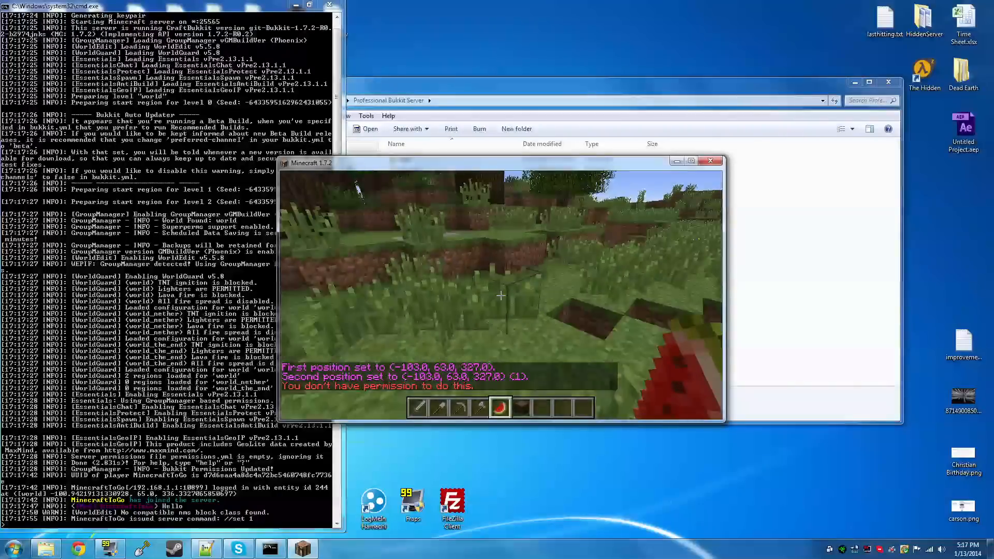
# Select two neighbouring grass blocks with the wand and try the //replace 1 and //replace 3 2 commands on them
pyautogui.click(500, 296)
pyautogui.rightClick(501, 296)
pyautogui.press('/')
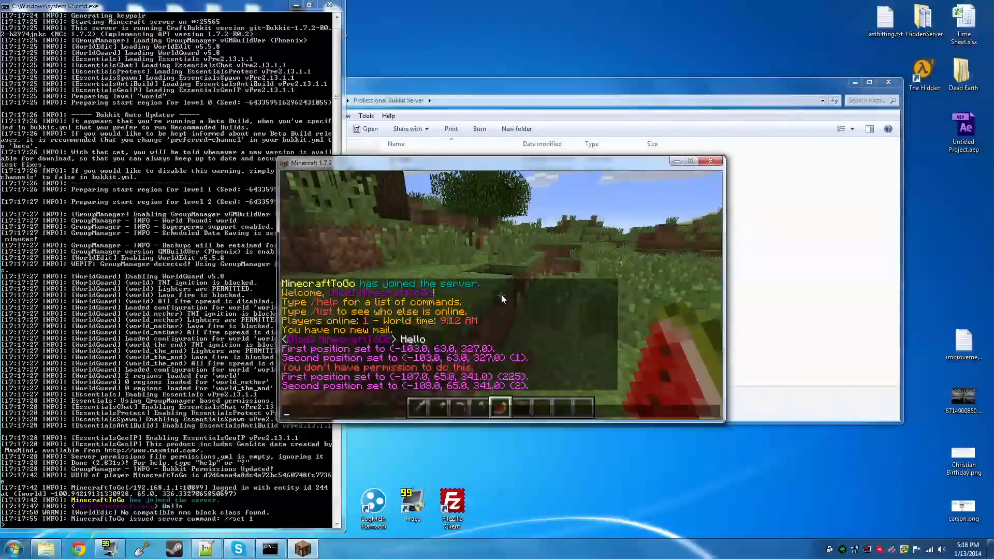
pyautogui.write('/replace 1')
pyautogui.press('Return')
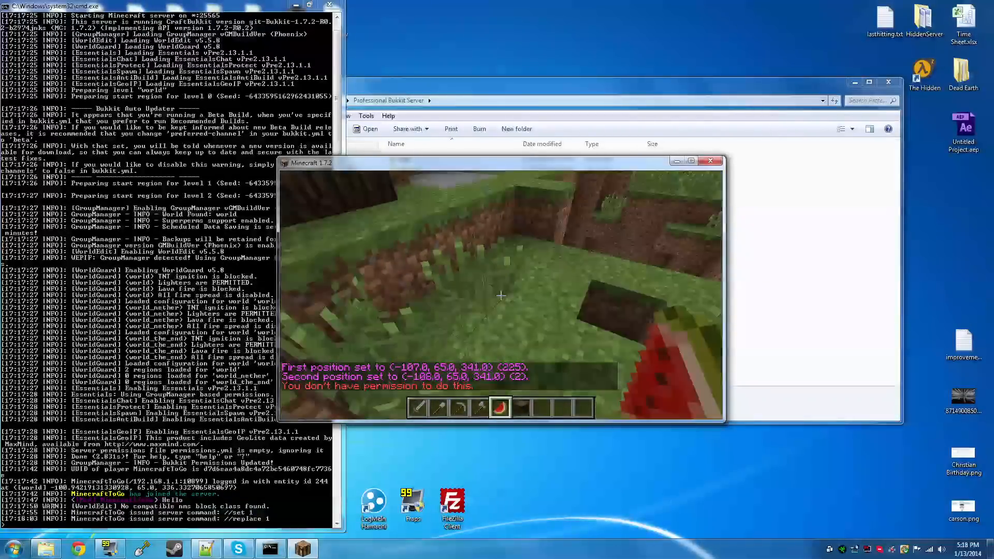
pyautogui.press('/')
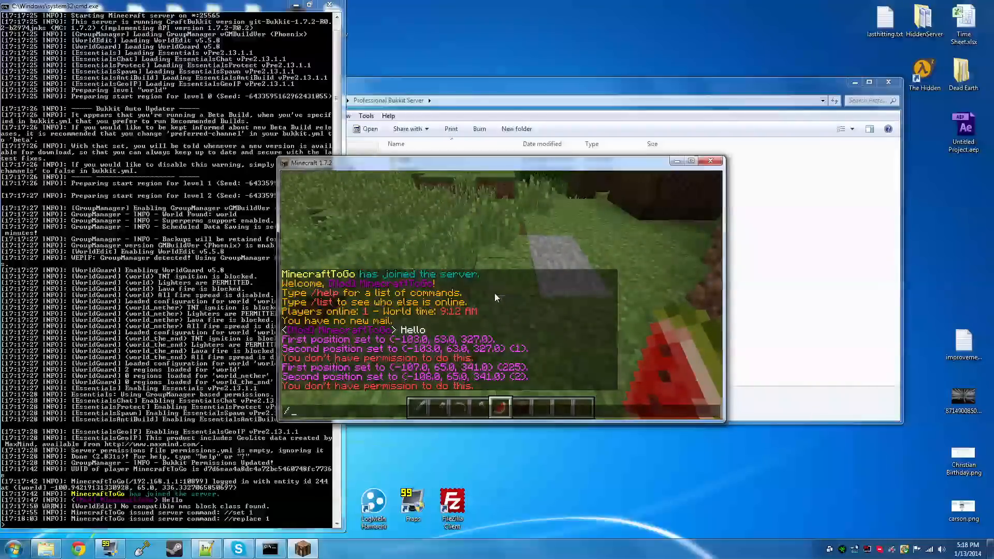
pyautogui.write('/replace 3 2')
pyautogui.press('Return')
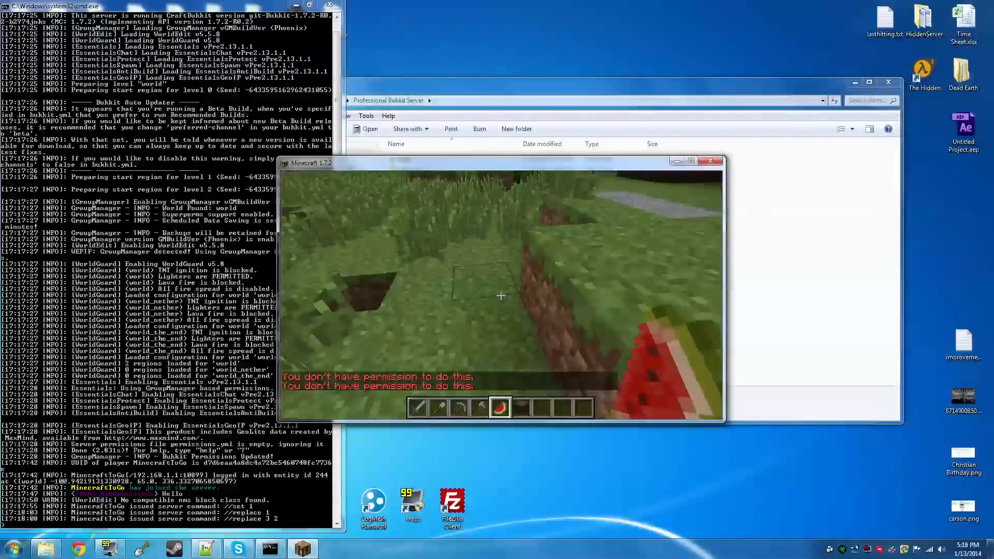
# Select a small grass area with two wand positions and expand it vertically with //expand 100 100 u
pyautogui.click(500, 295)
pyautogui.rightClick(500, 295)
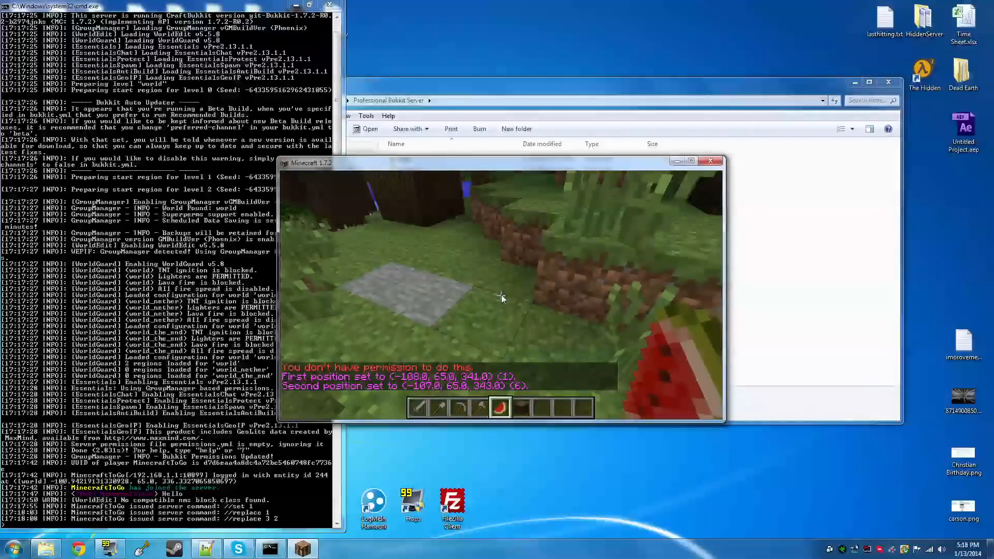
pyautogui.press('/')
pyautogui.write('region')
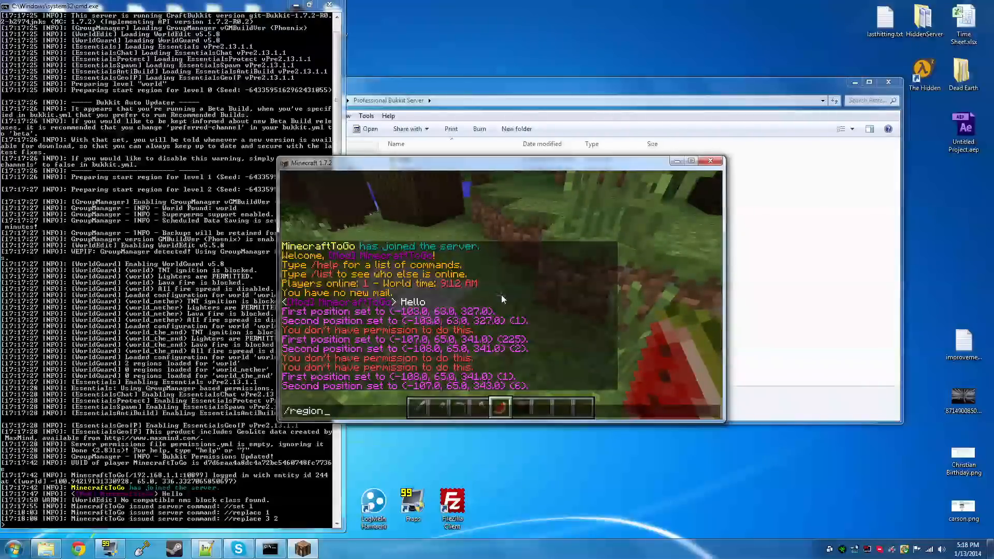
pyautogui.press('Escape')
pyautogui.press('t')
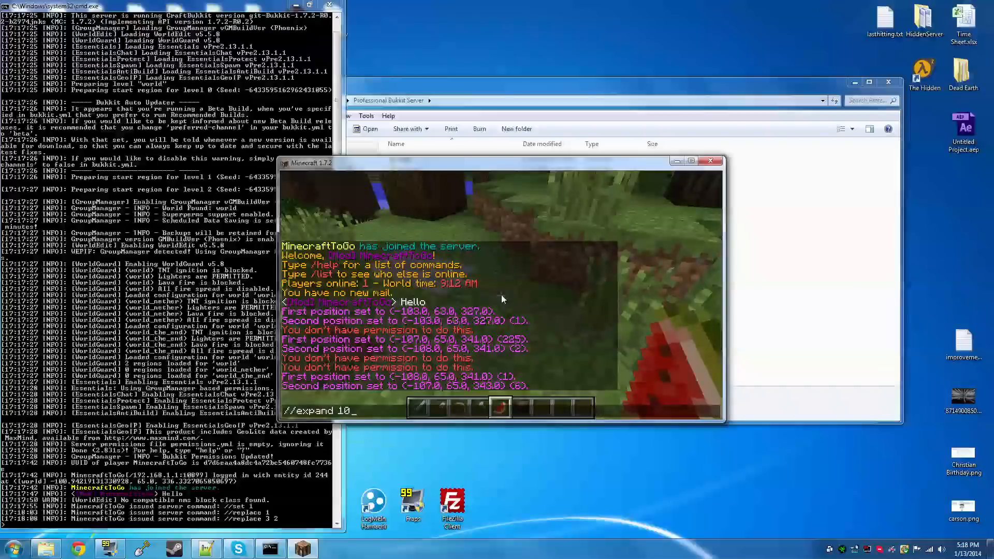
pyautogui.write('//expand 100 100 u')
pyautogui.press('Return')
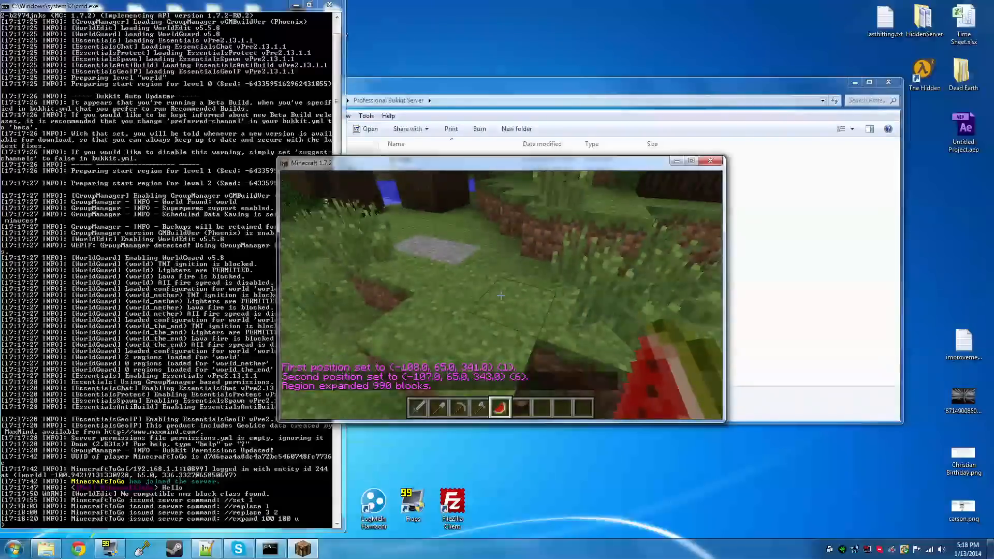
# Define the selection as a WorldGuard region named the_pillar, with the current player as owner
pyautogui.press('t')
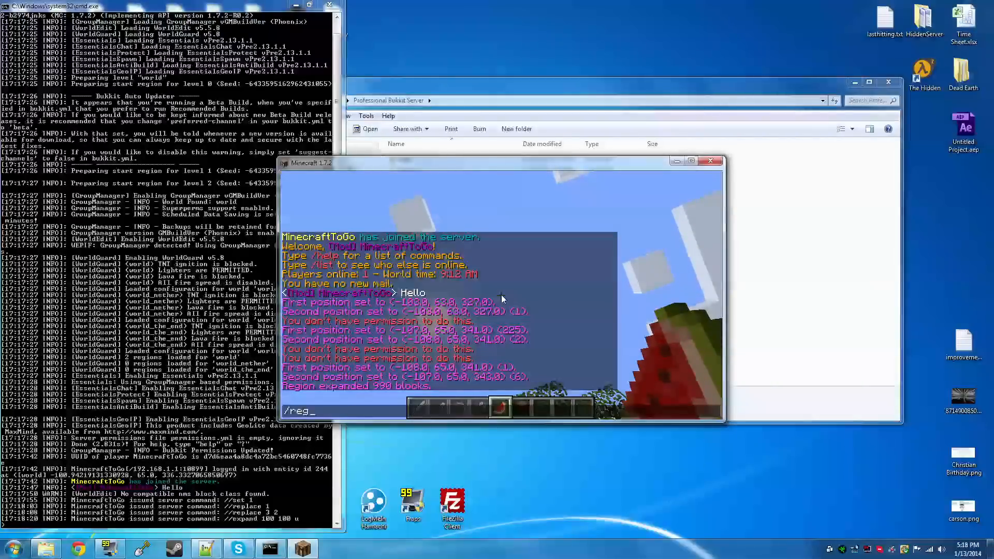
pyautogui.write('/region define')
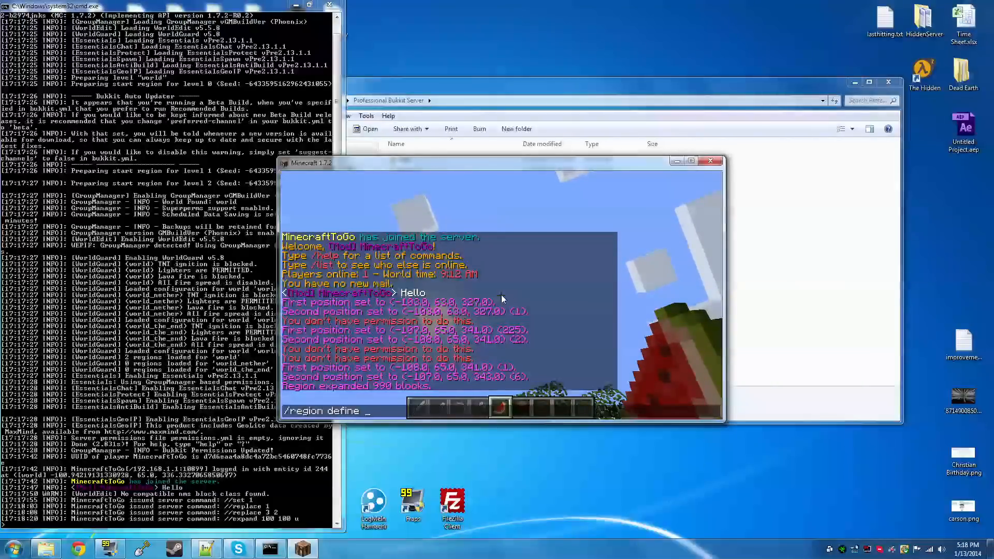
pyautogui.write('the')
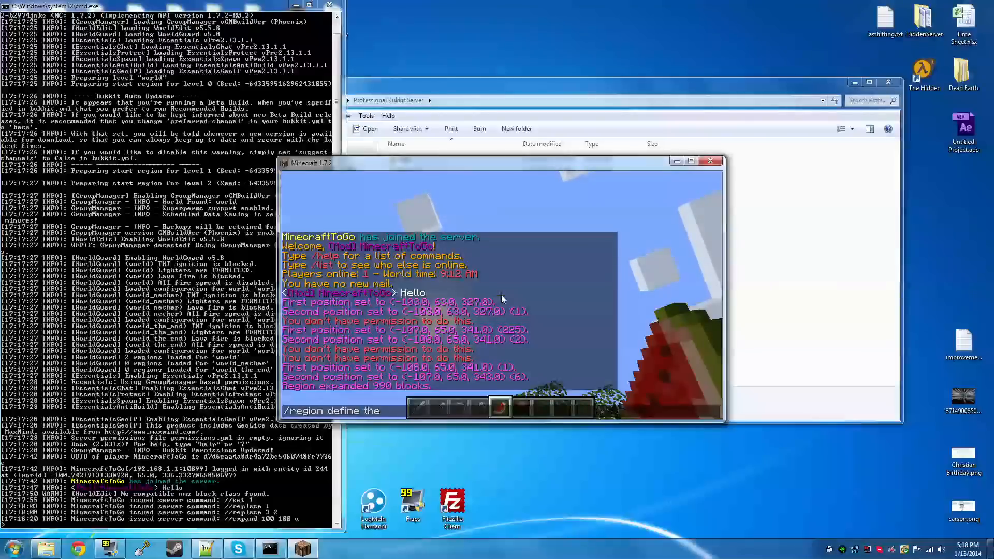
pyautogui.write(' pill')
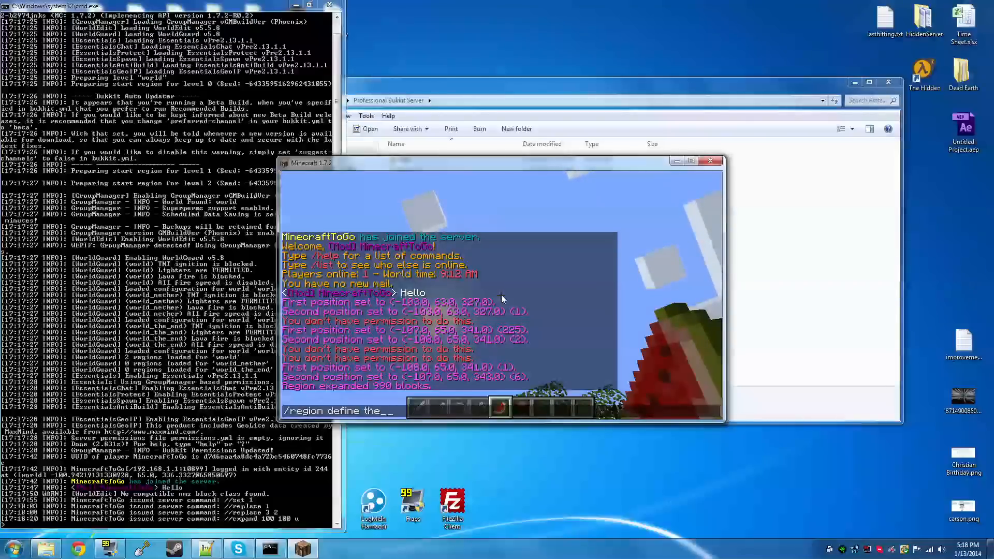
pyautogui.write('ar Minecr')
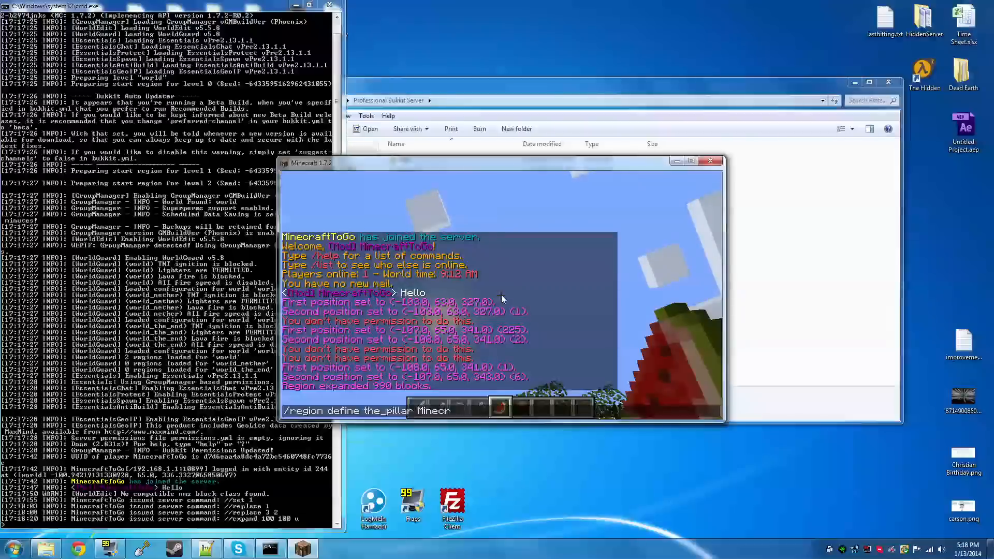
pyautogui.write('aftToGo')
pyautogui.press('Return')
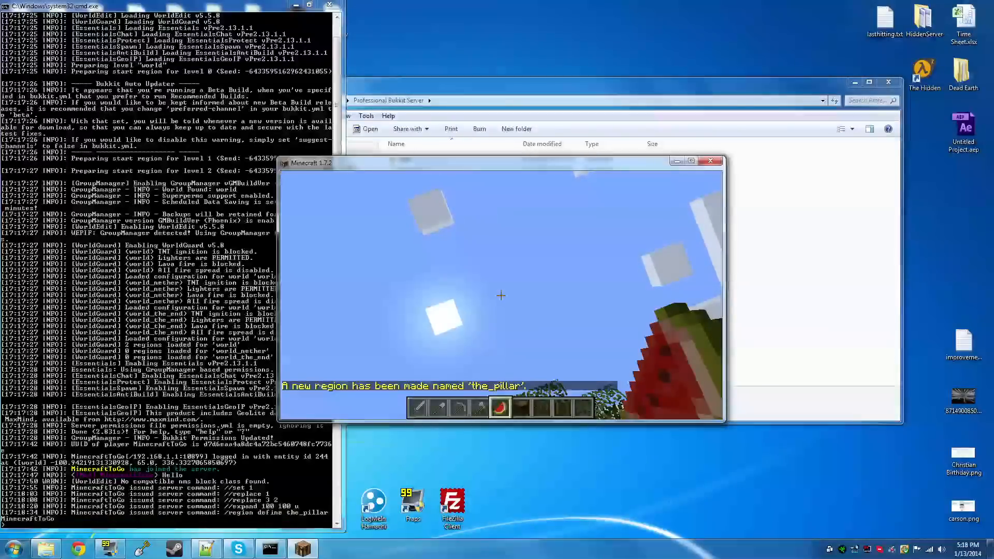
# Show the region information for the_pillar with /region info
pyautogui.write('/region inf')
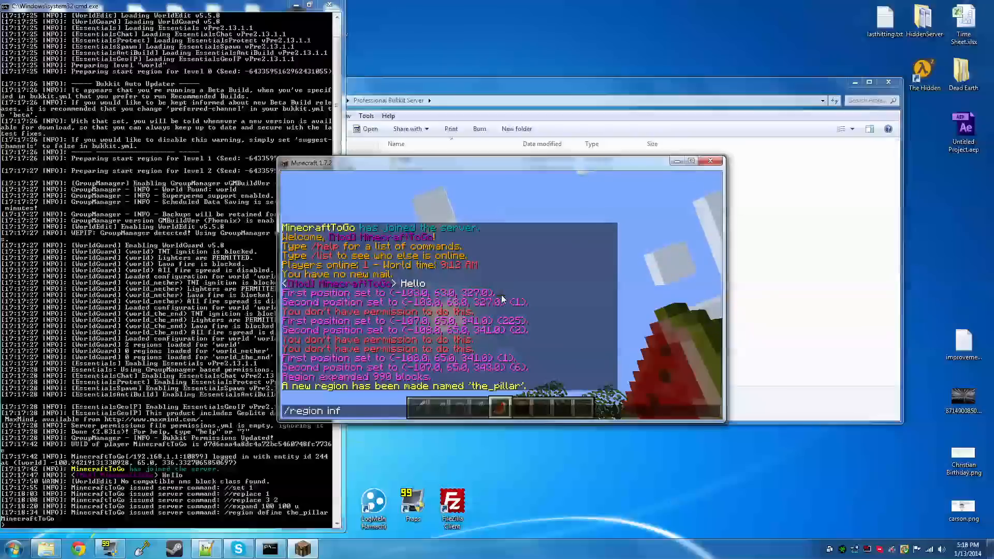
pyautogui.write('o the_pil')
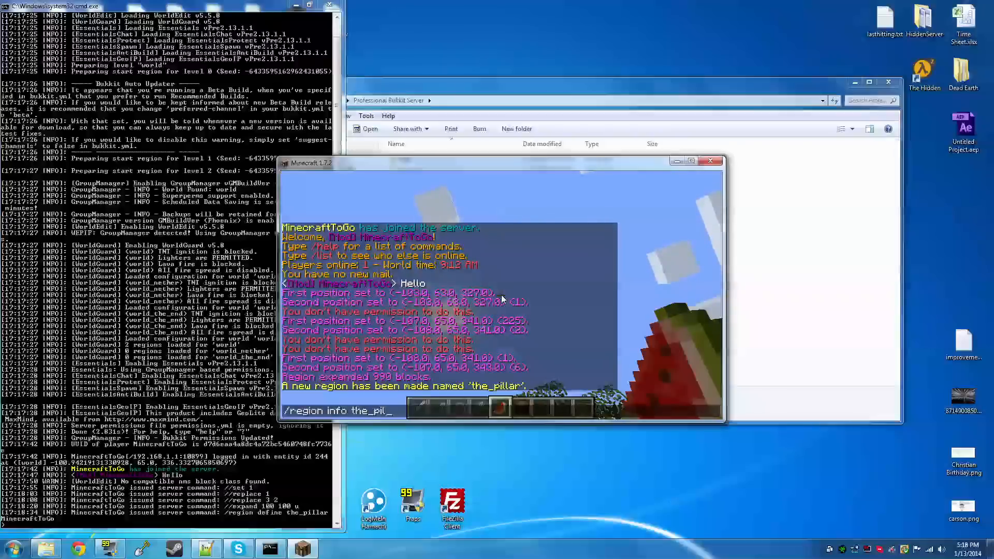
pyautogui.write('lar')
pyautogui.press('Return')
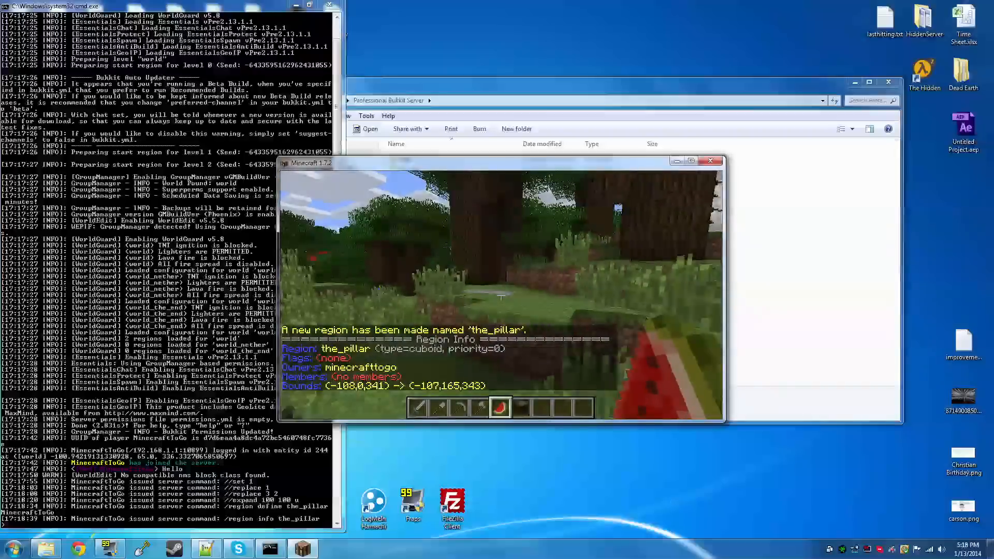
pyautogui.press('w')
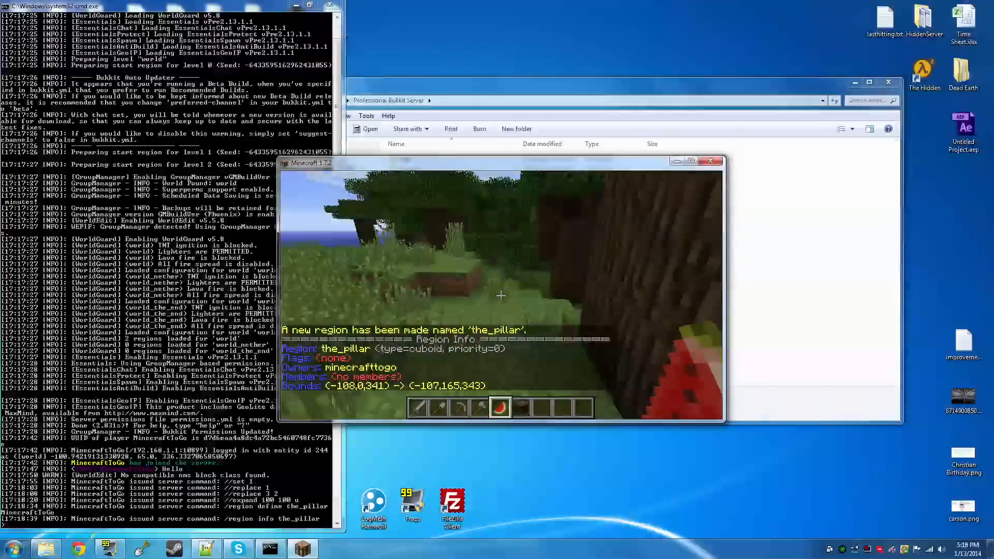
pyautogui.press('w')
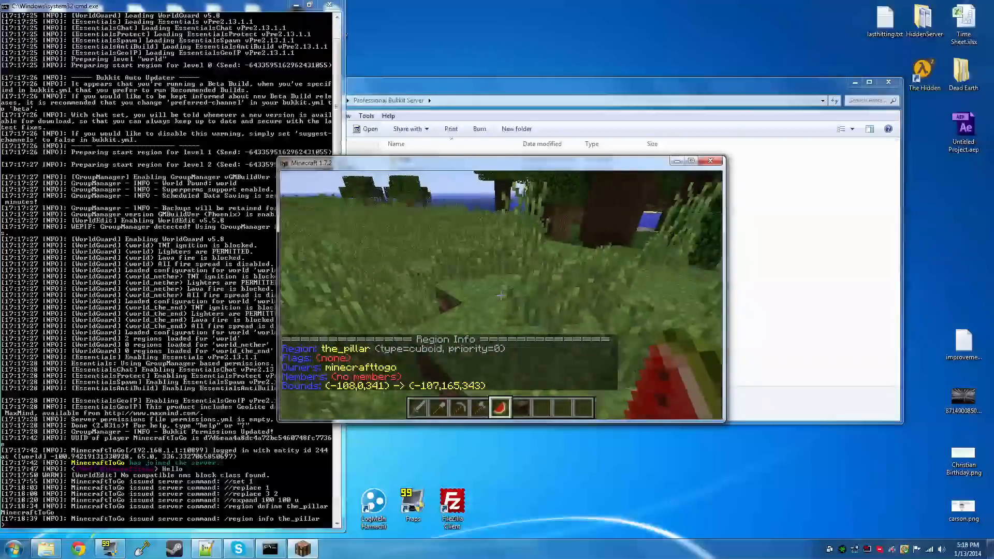
pyautogui.press('w')
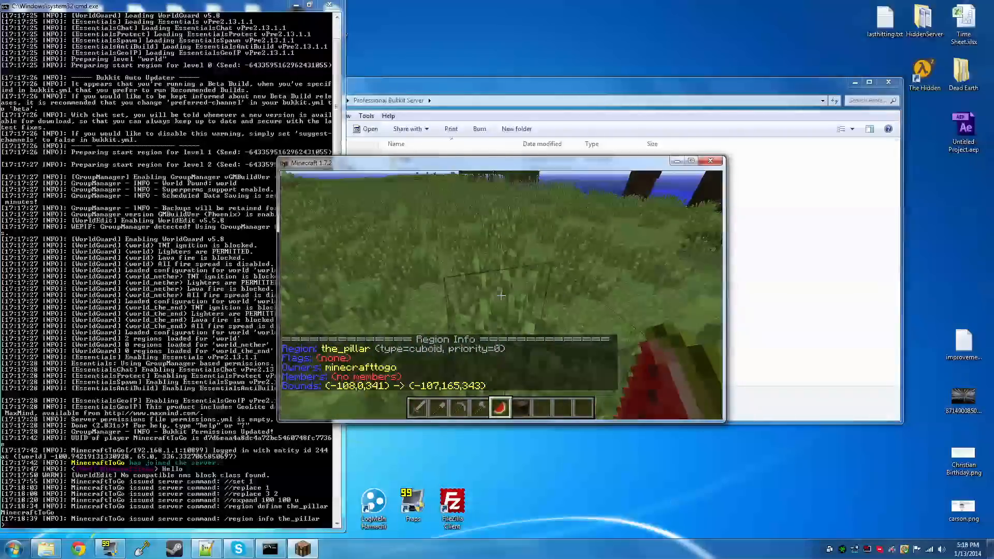
pyautogui.press('w')
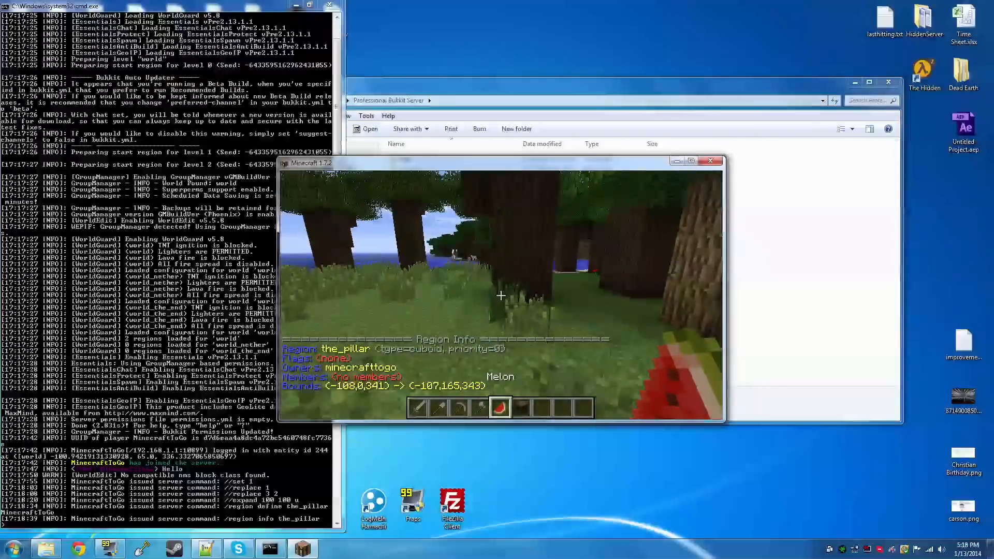
pyautogui.press('w')
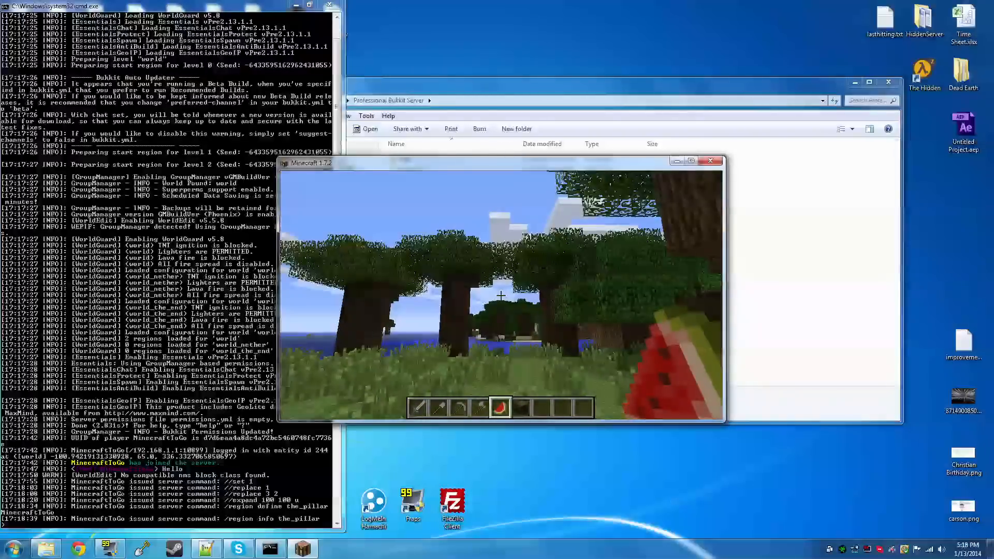
pyautogui.press('w')
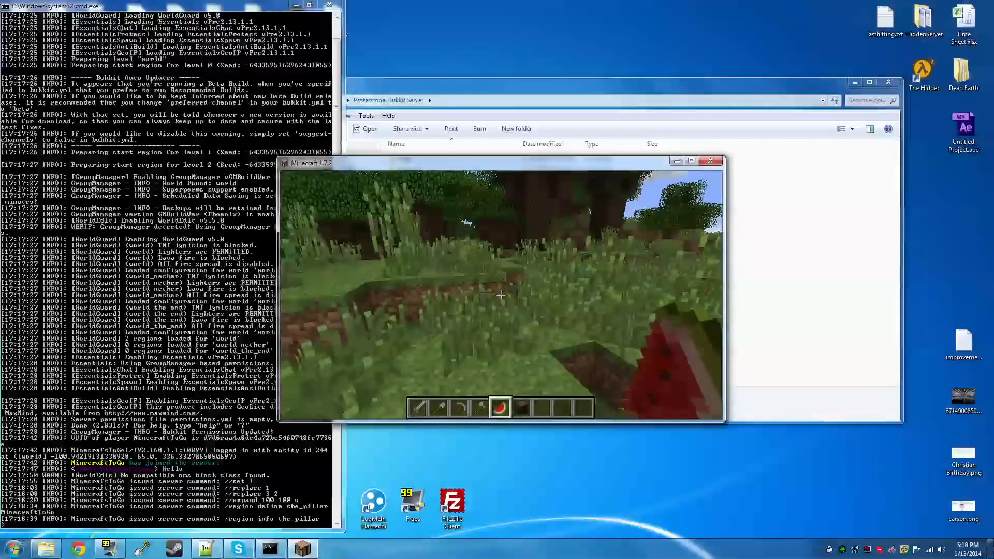
# Show the first page of the server's command help with /help to find the rank commands
pyautogui.press('/')
pyautogui.write('help')
pyautogui.press('Return')
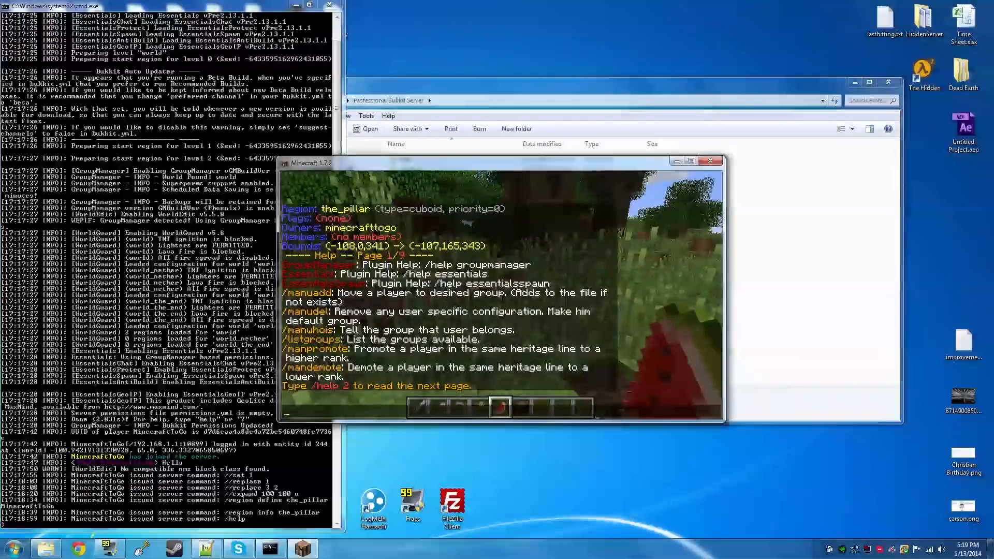
pyautogui.press('Escape')
# Run /manpromote without arguments to check its syntax, and try to promote the current player to admin
pyautogui.write('/manpromote')
pyautogui.press('Return')
pyautogui.write('/manpromo')
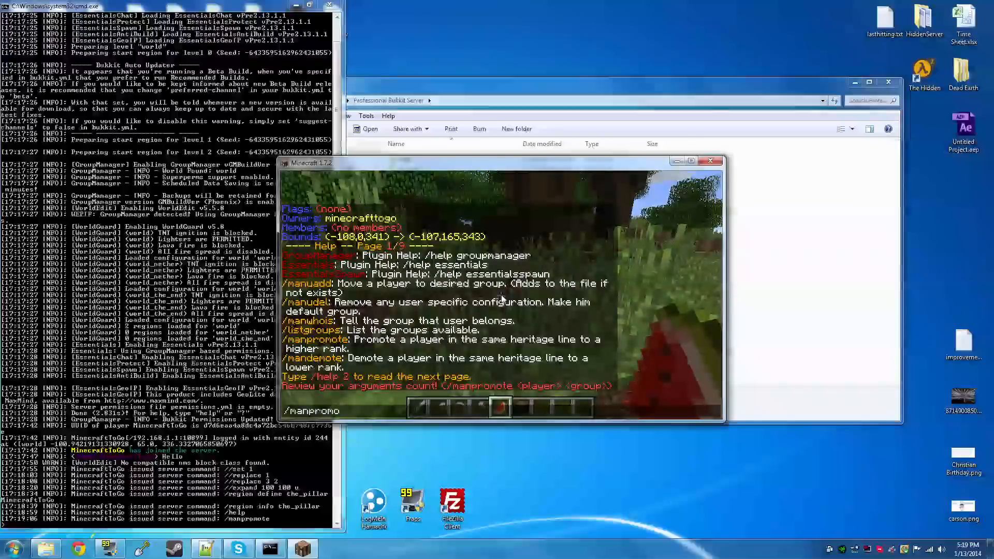
pyautogui.write('te minecrafttogo admin')
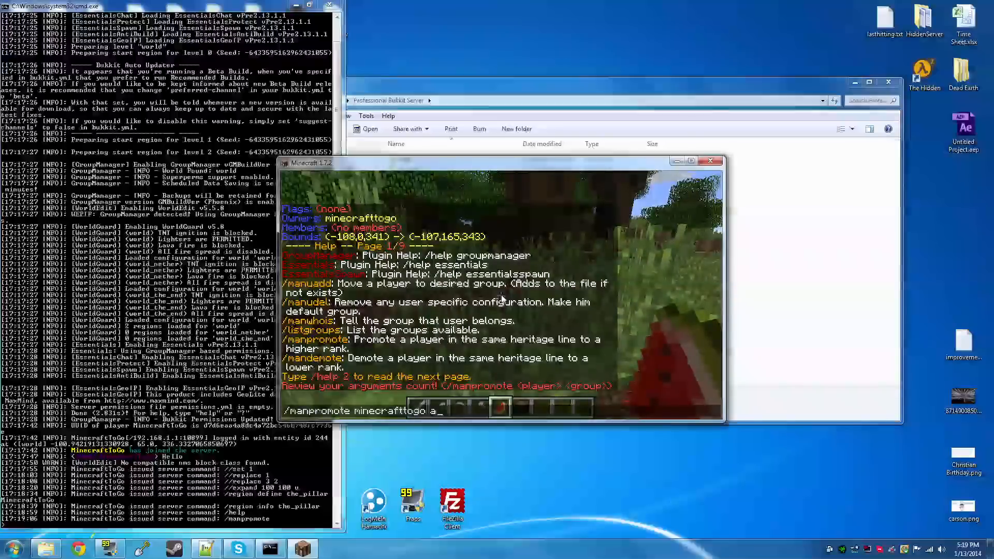
pyautogui.press('Return')
# Try to demote the current player to the builder group with /mandemote
pyautogui.press('t')
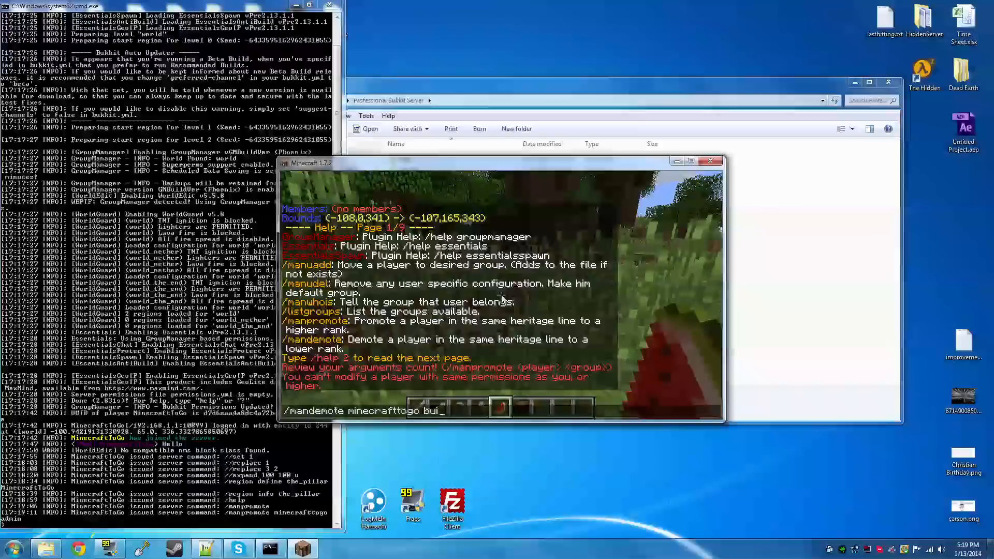
pyautogui.write('lder')
pyautogui.press('Return')
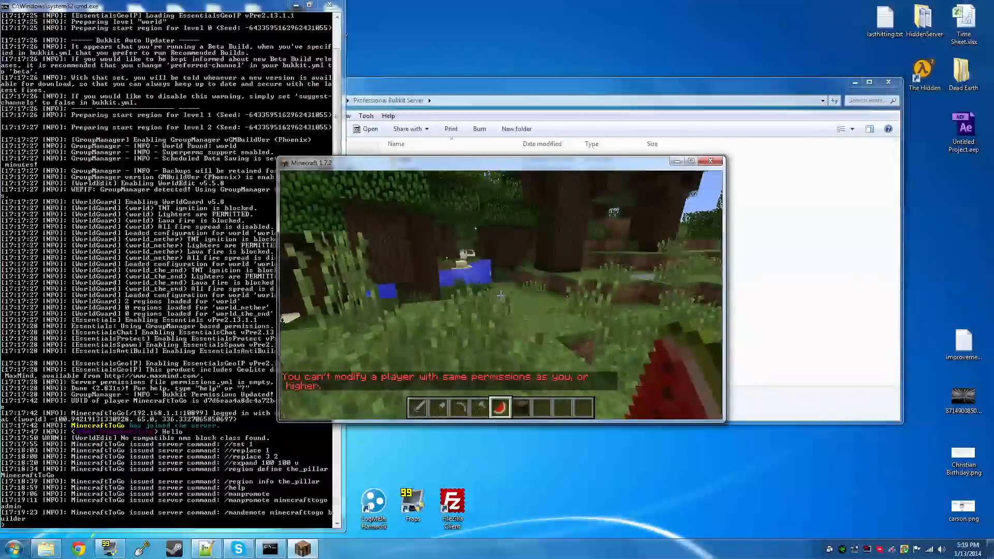
pyautogui.press('w')
pyautogui.press('w')
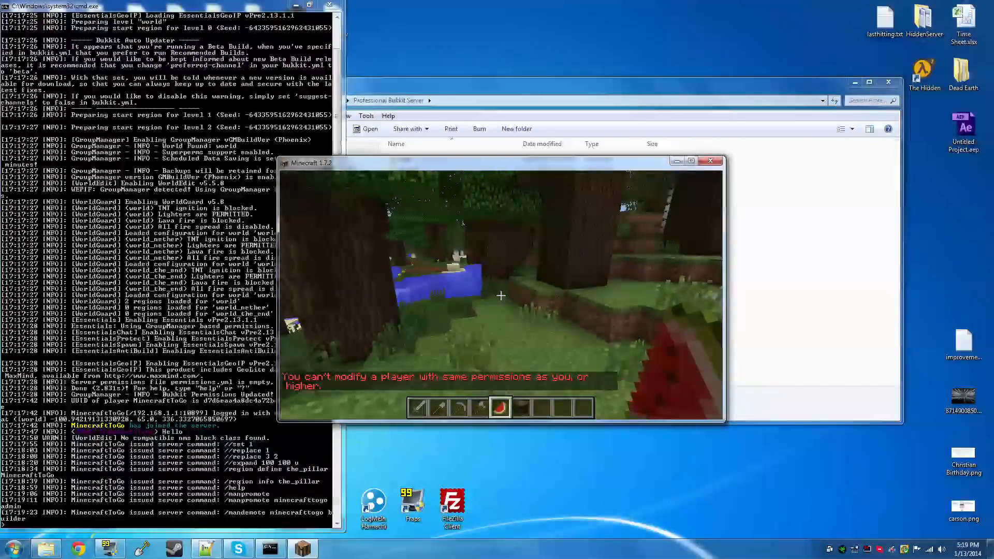
pyautogui.press('t')
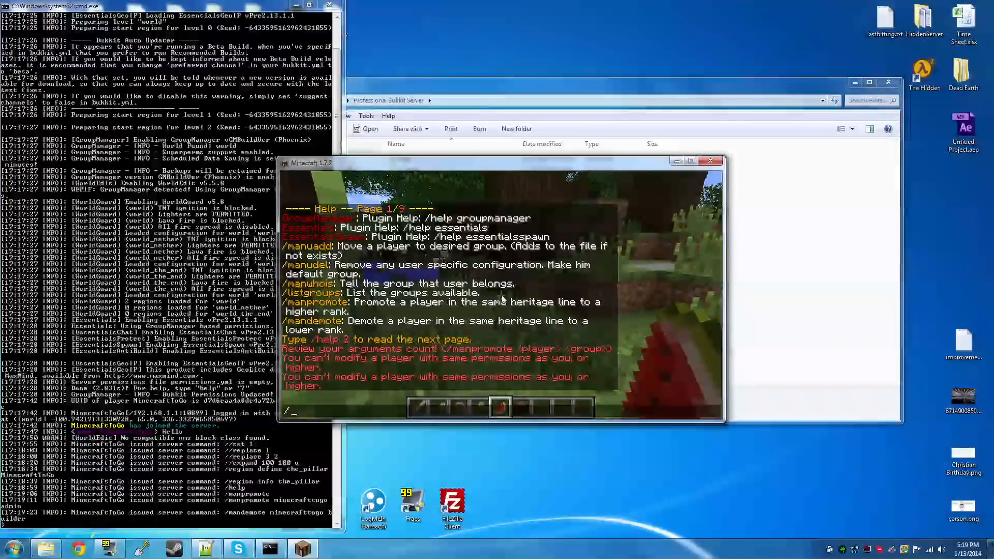
pyautogui.press('Escape')
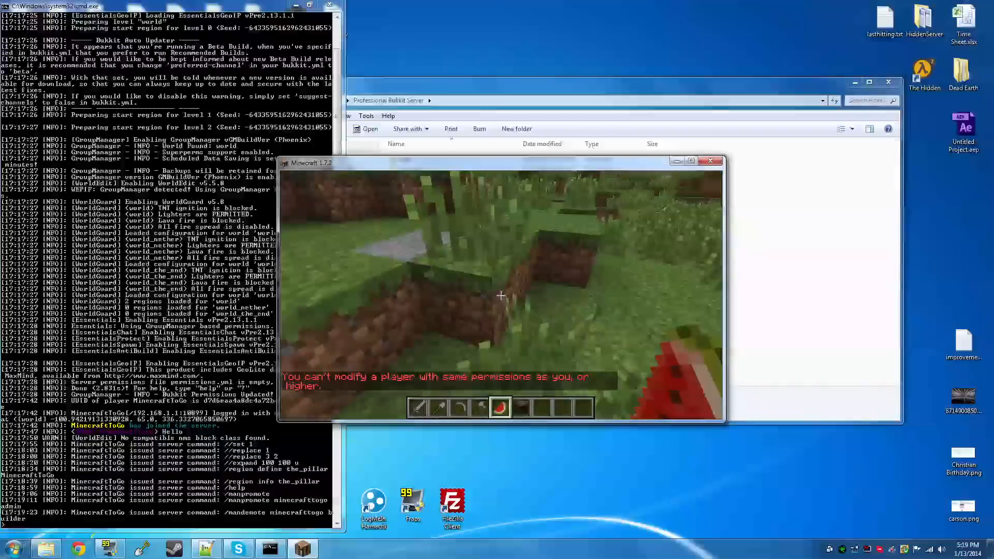
pyautogui.press('w')
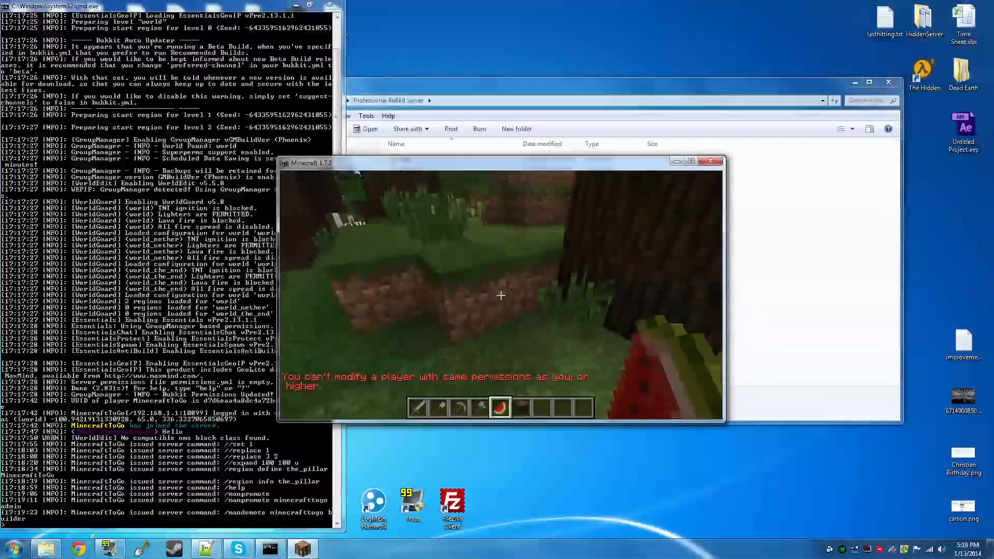
pyautogui.press('w')
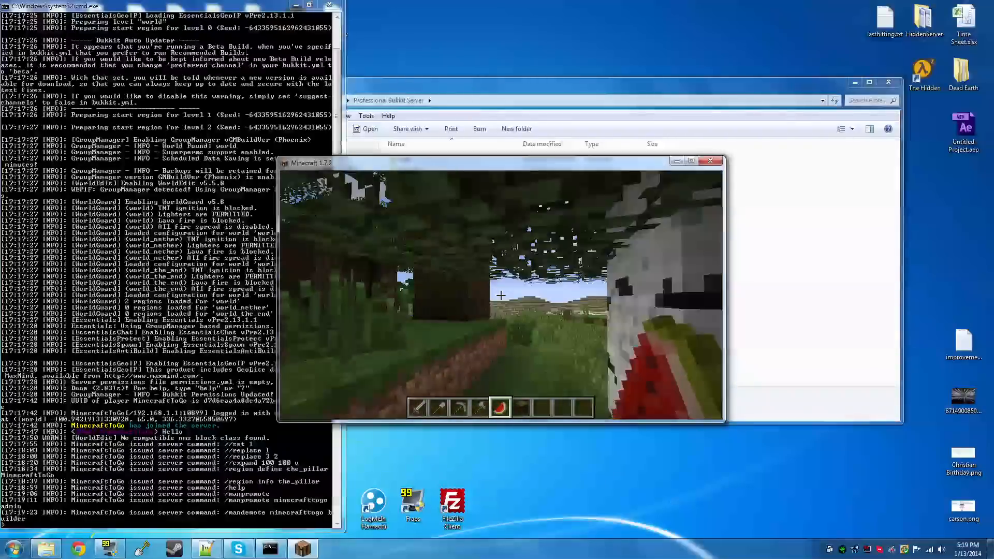
pyautogui.press('w')
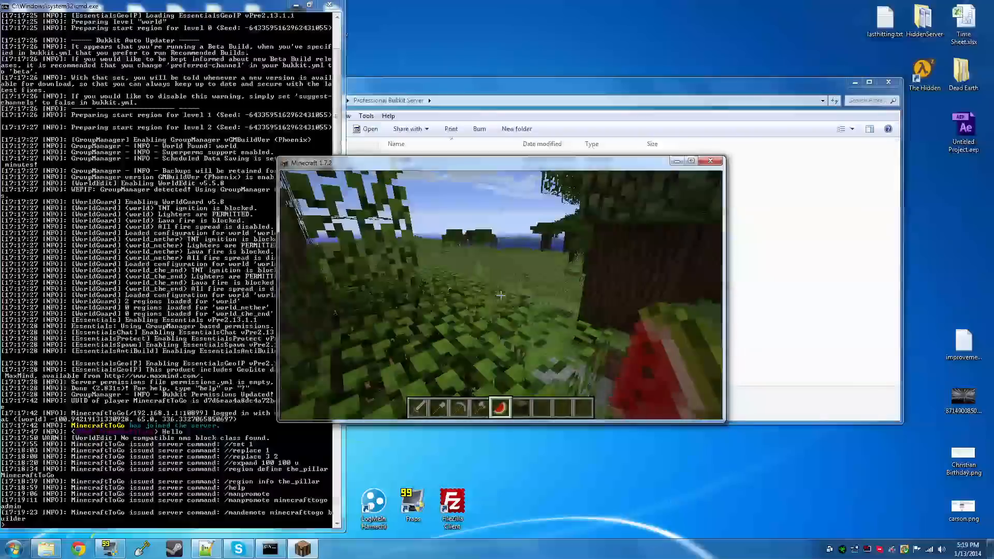
pyautogui.press('w')
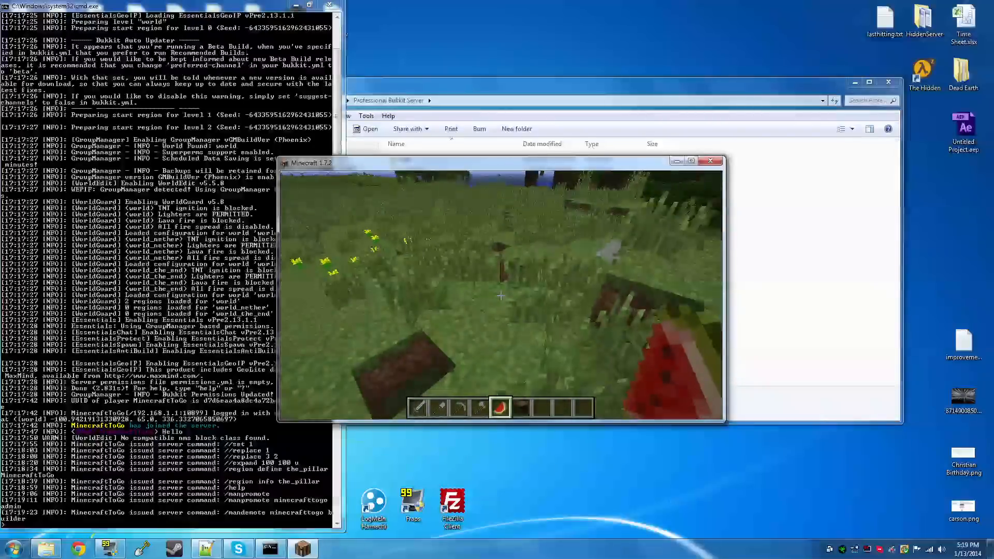
pyautogui.press('w')
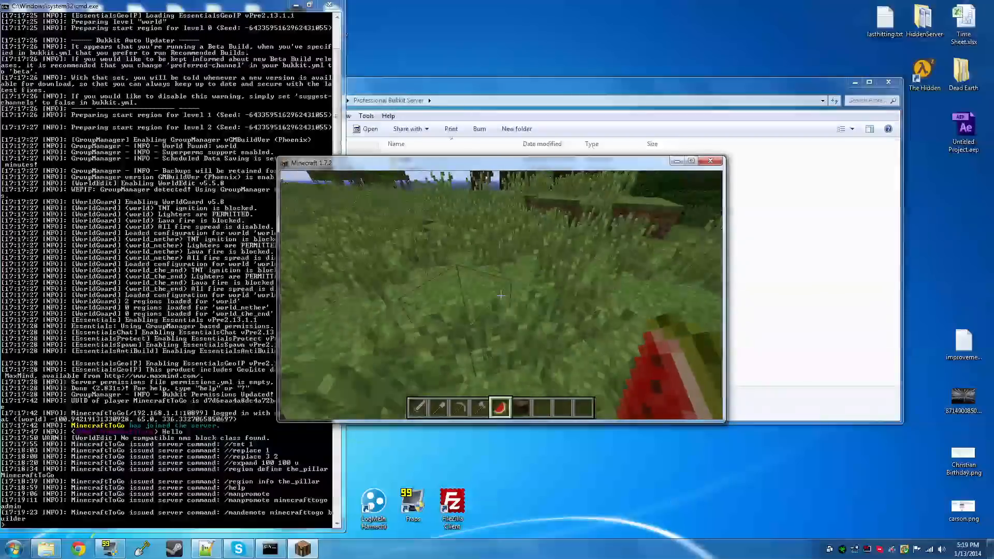
pyautogui.press('w')
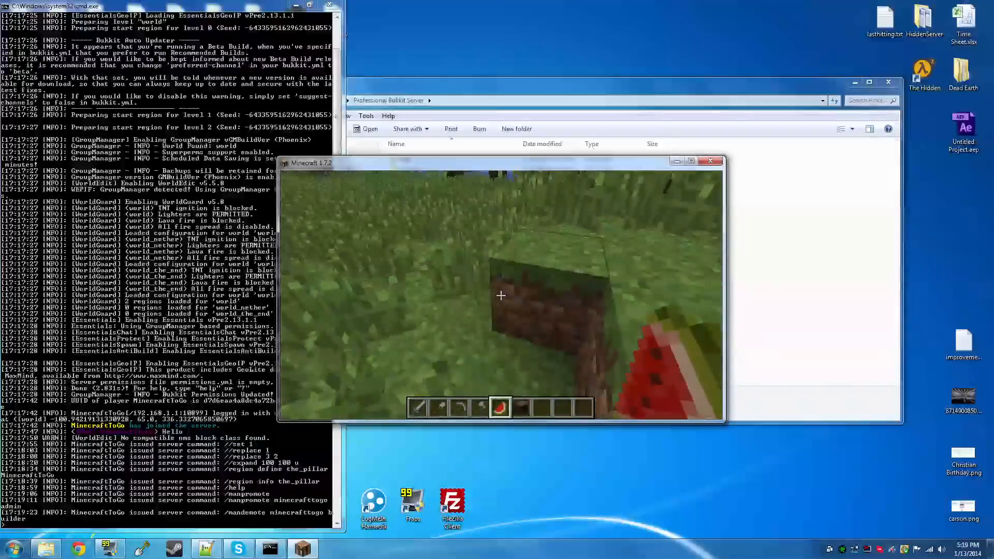
pyautogui.press('w')
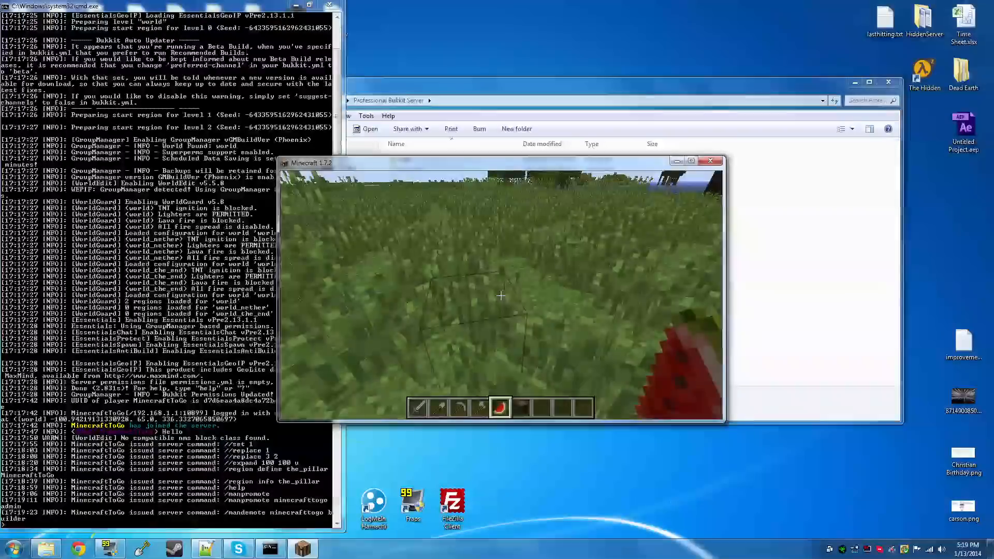
pyautogui.press('w')
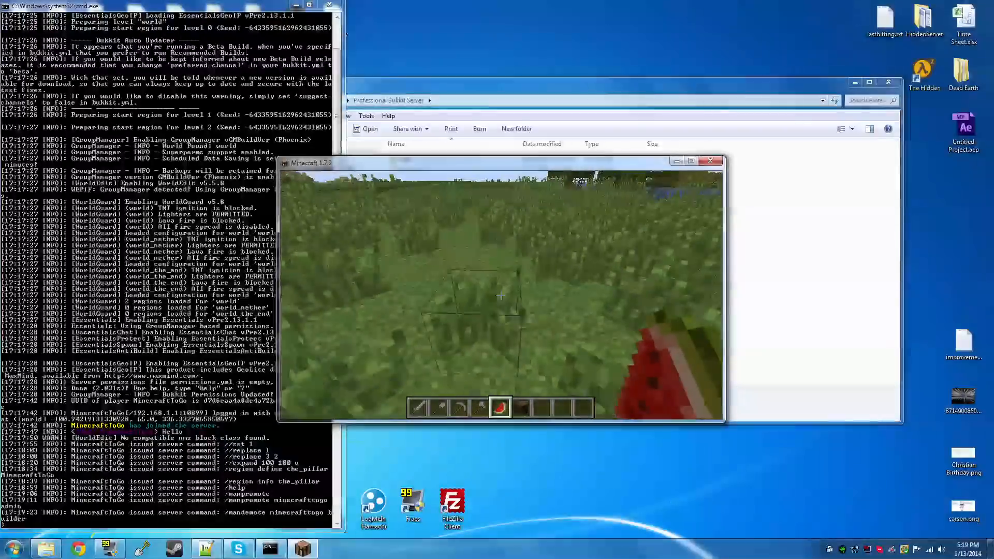
# Disconnect from the server and close the Minecraft game window
pyautogui.press('Escape')
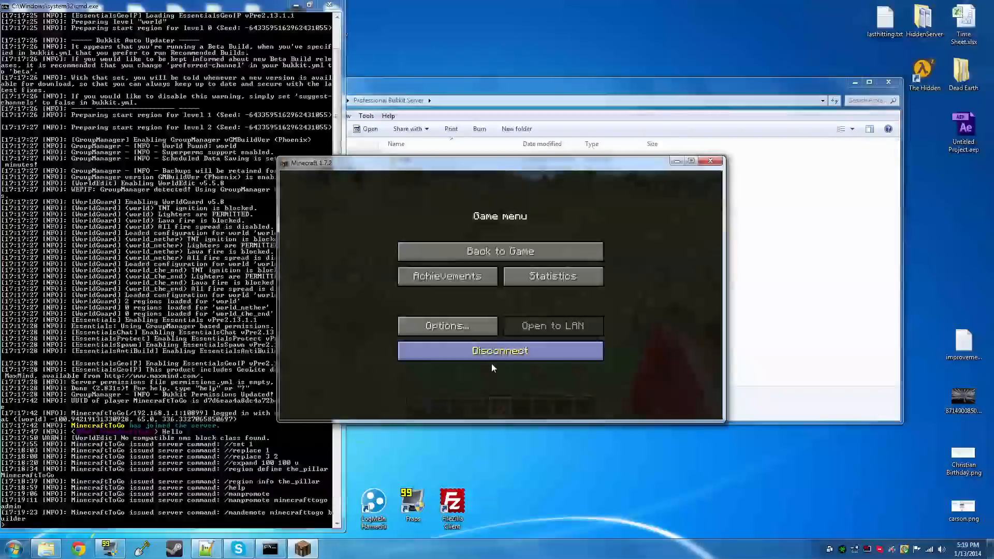
pyautogui.click(492, 357)
pyautogui.click(702, 162)
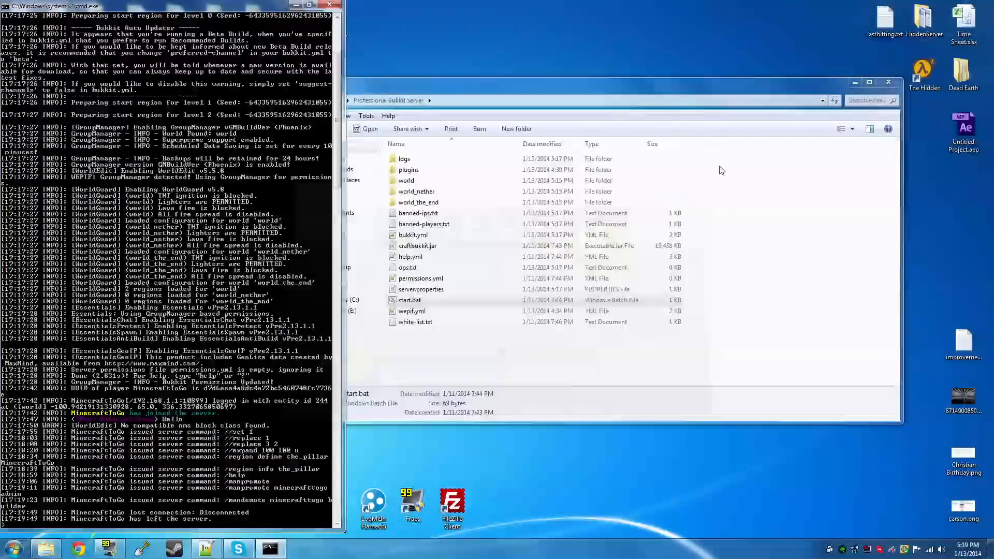
# Promote the player to the owner group with manpromote in the Bukkit server console
pyautogui.write('m')
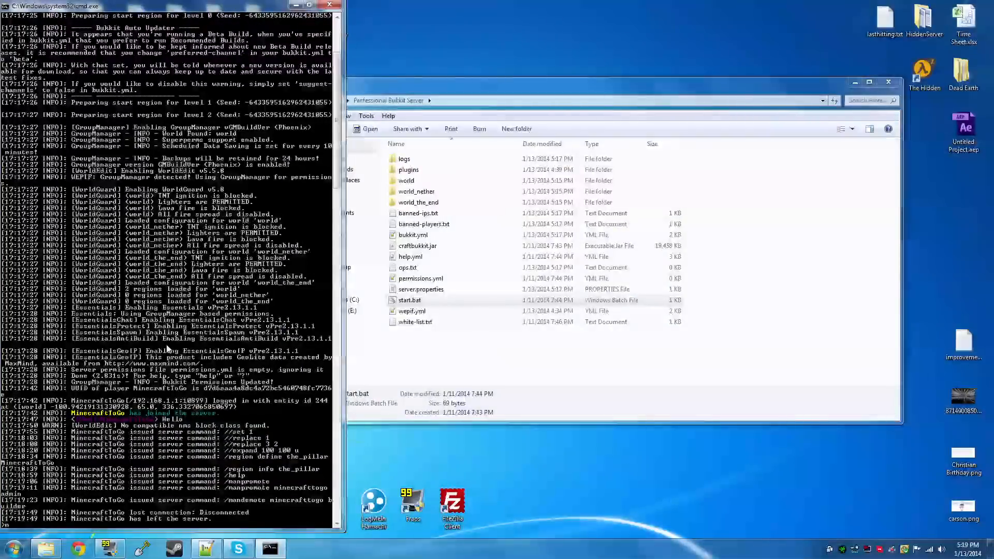
pyautogui.write('anpromote minecrafttogo')
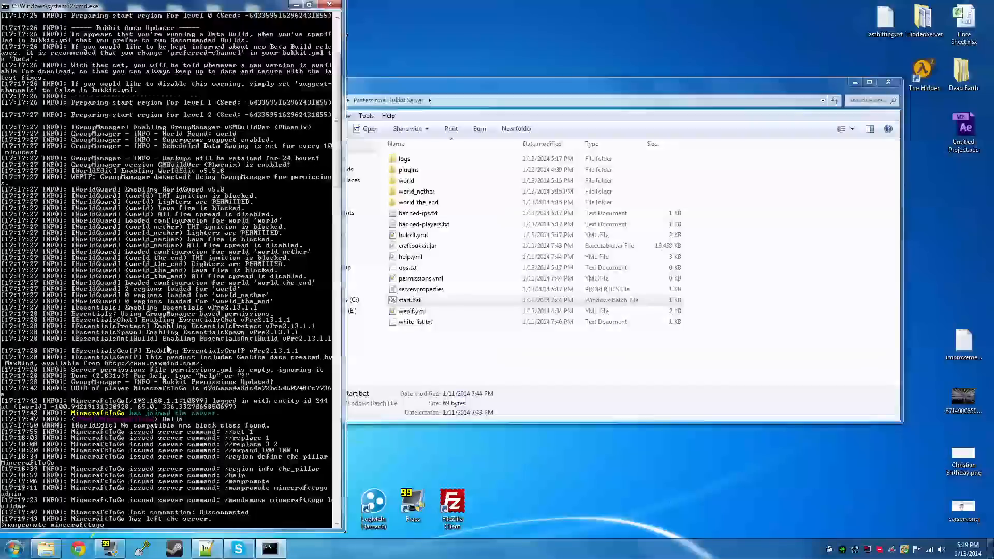
pyautogui.write(' owner')
pyautogui.press('Return')
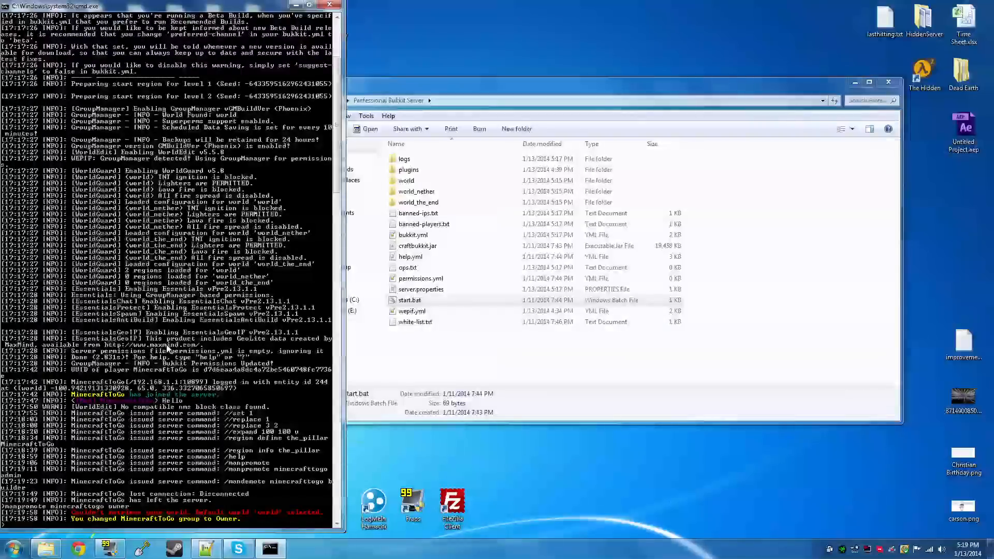
# Grant the same player operator status with the op command in the server console
pyautogui.write('op mi')
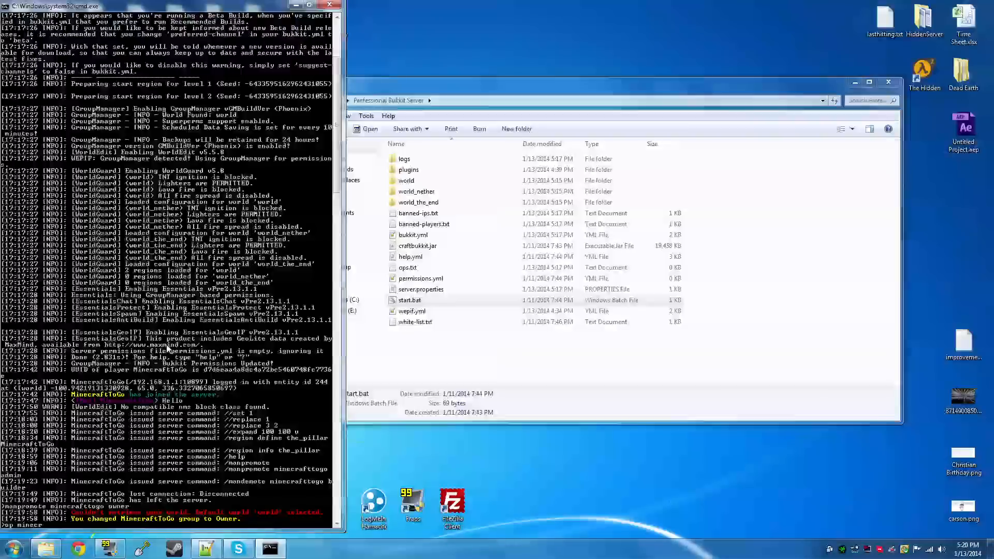
pyautogui.write('necrafttogo')
pyautogui.press('Return')
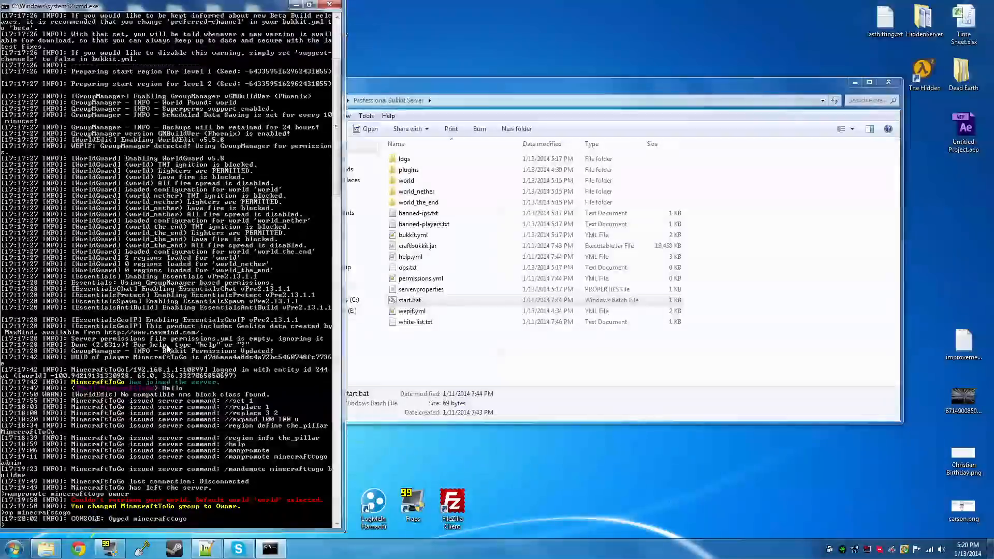
# Stop the Bukkit server with the stop command and dismiss its console window
pyautogui.write('stop')
pyautogui.press('Return')
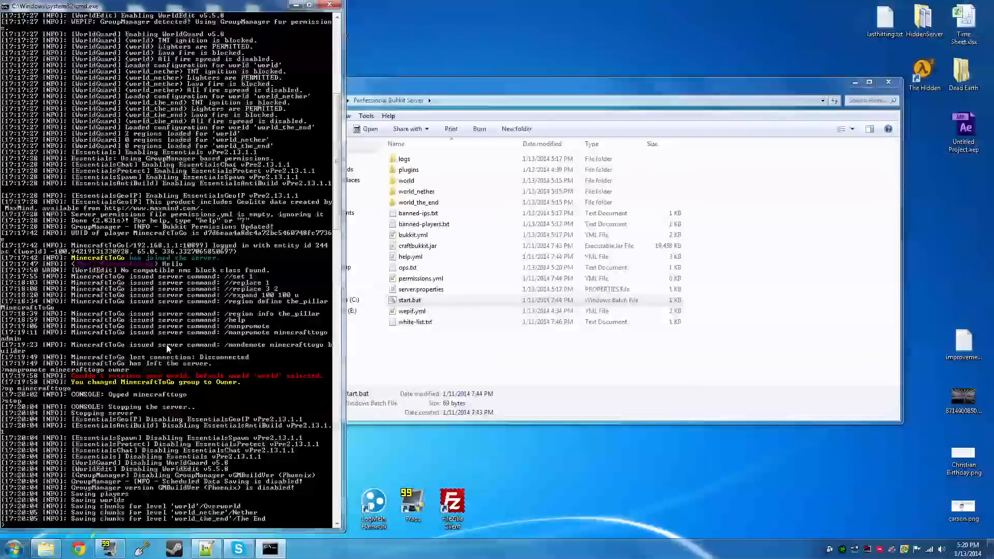
pyautogui.press('Return')
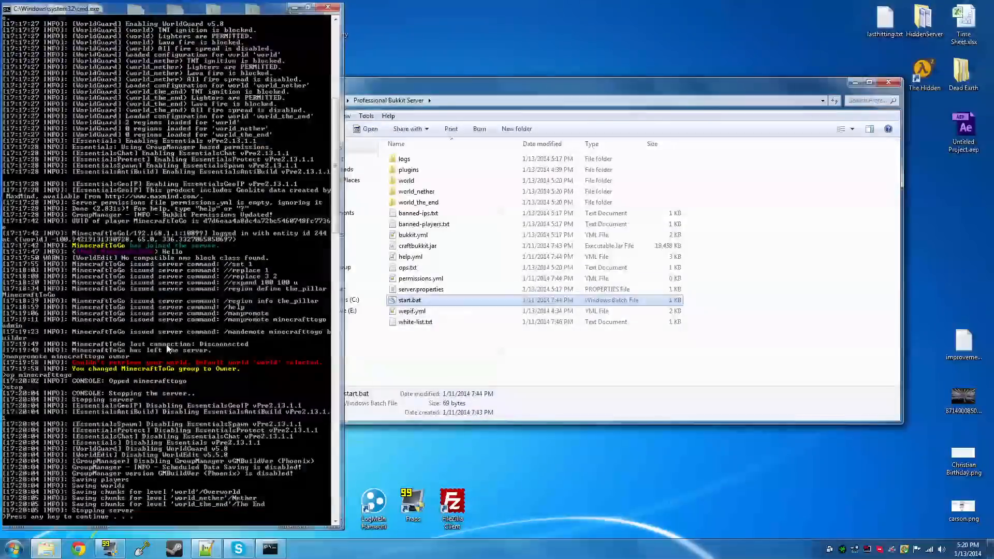